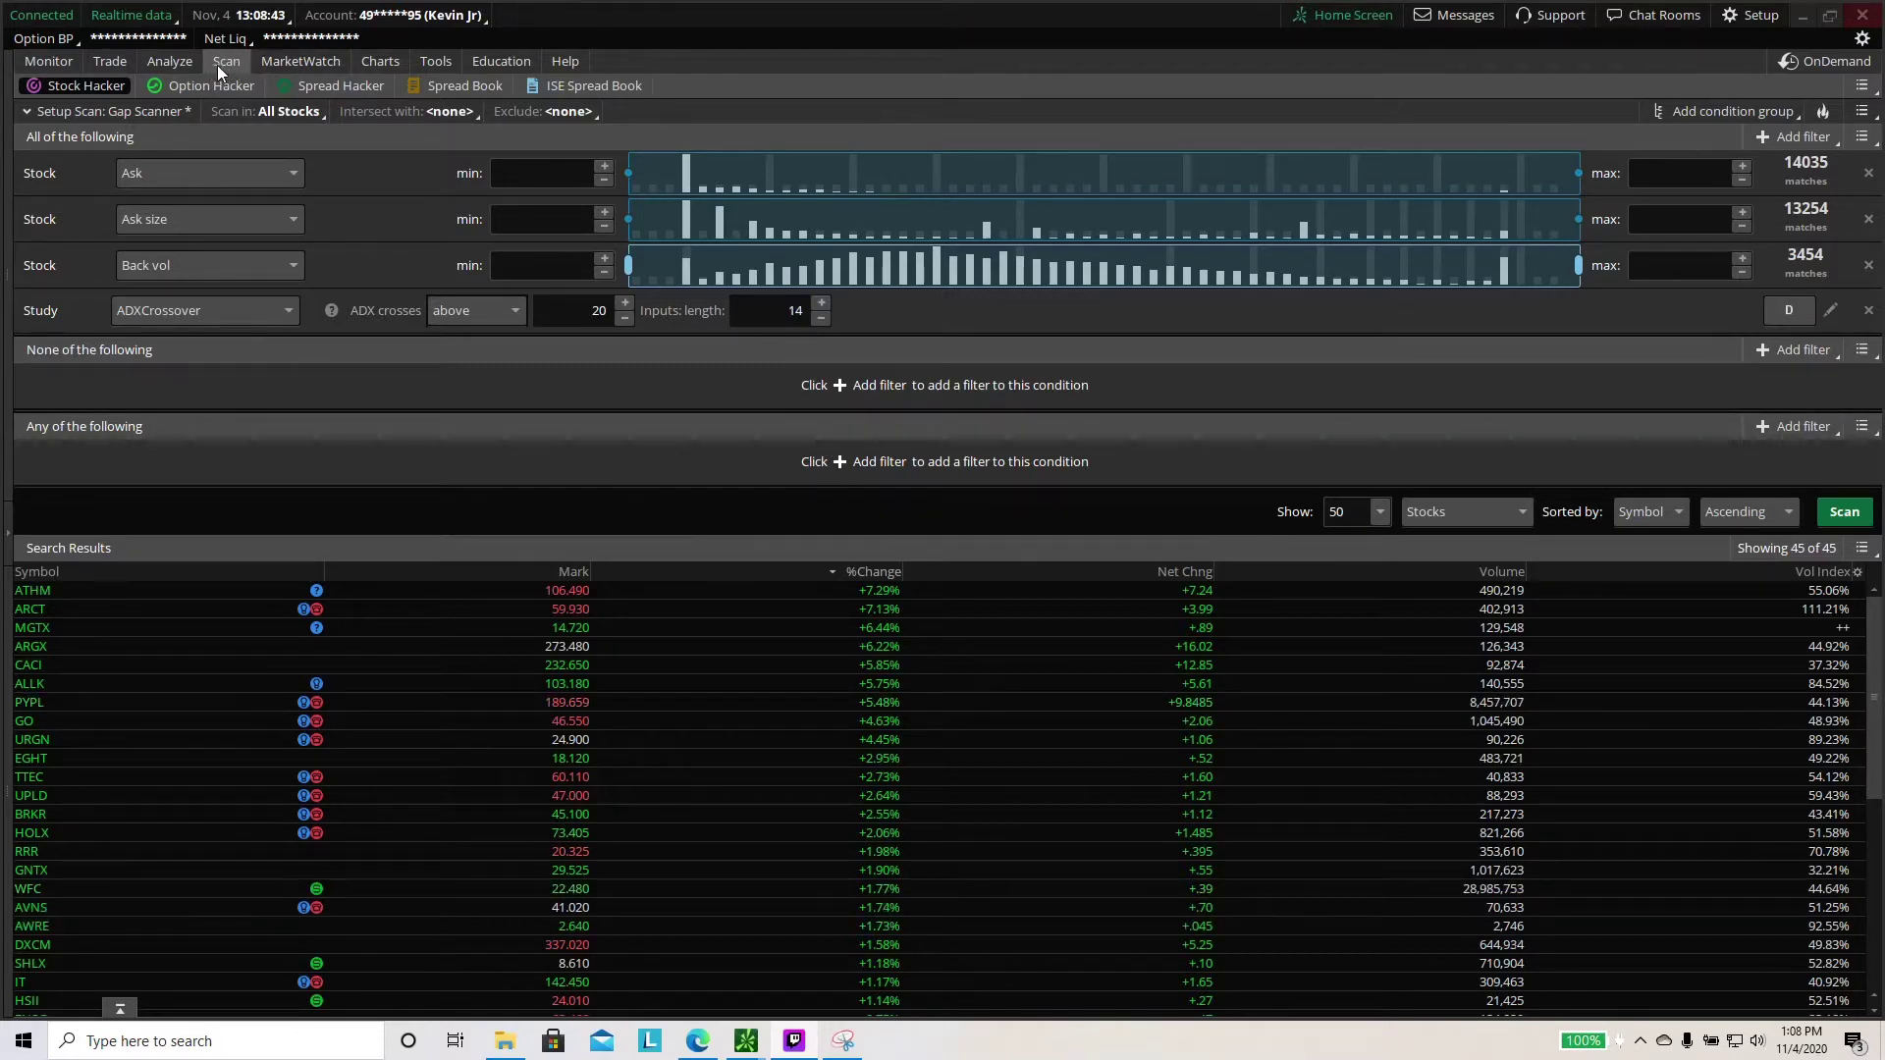
# Remove the Ask, Ask size and Back vol stock filters and the ADXCrossover study filter from the Gap Scanner scan
pyautogui.click(378, 67)
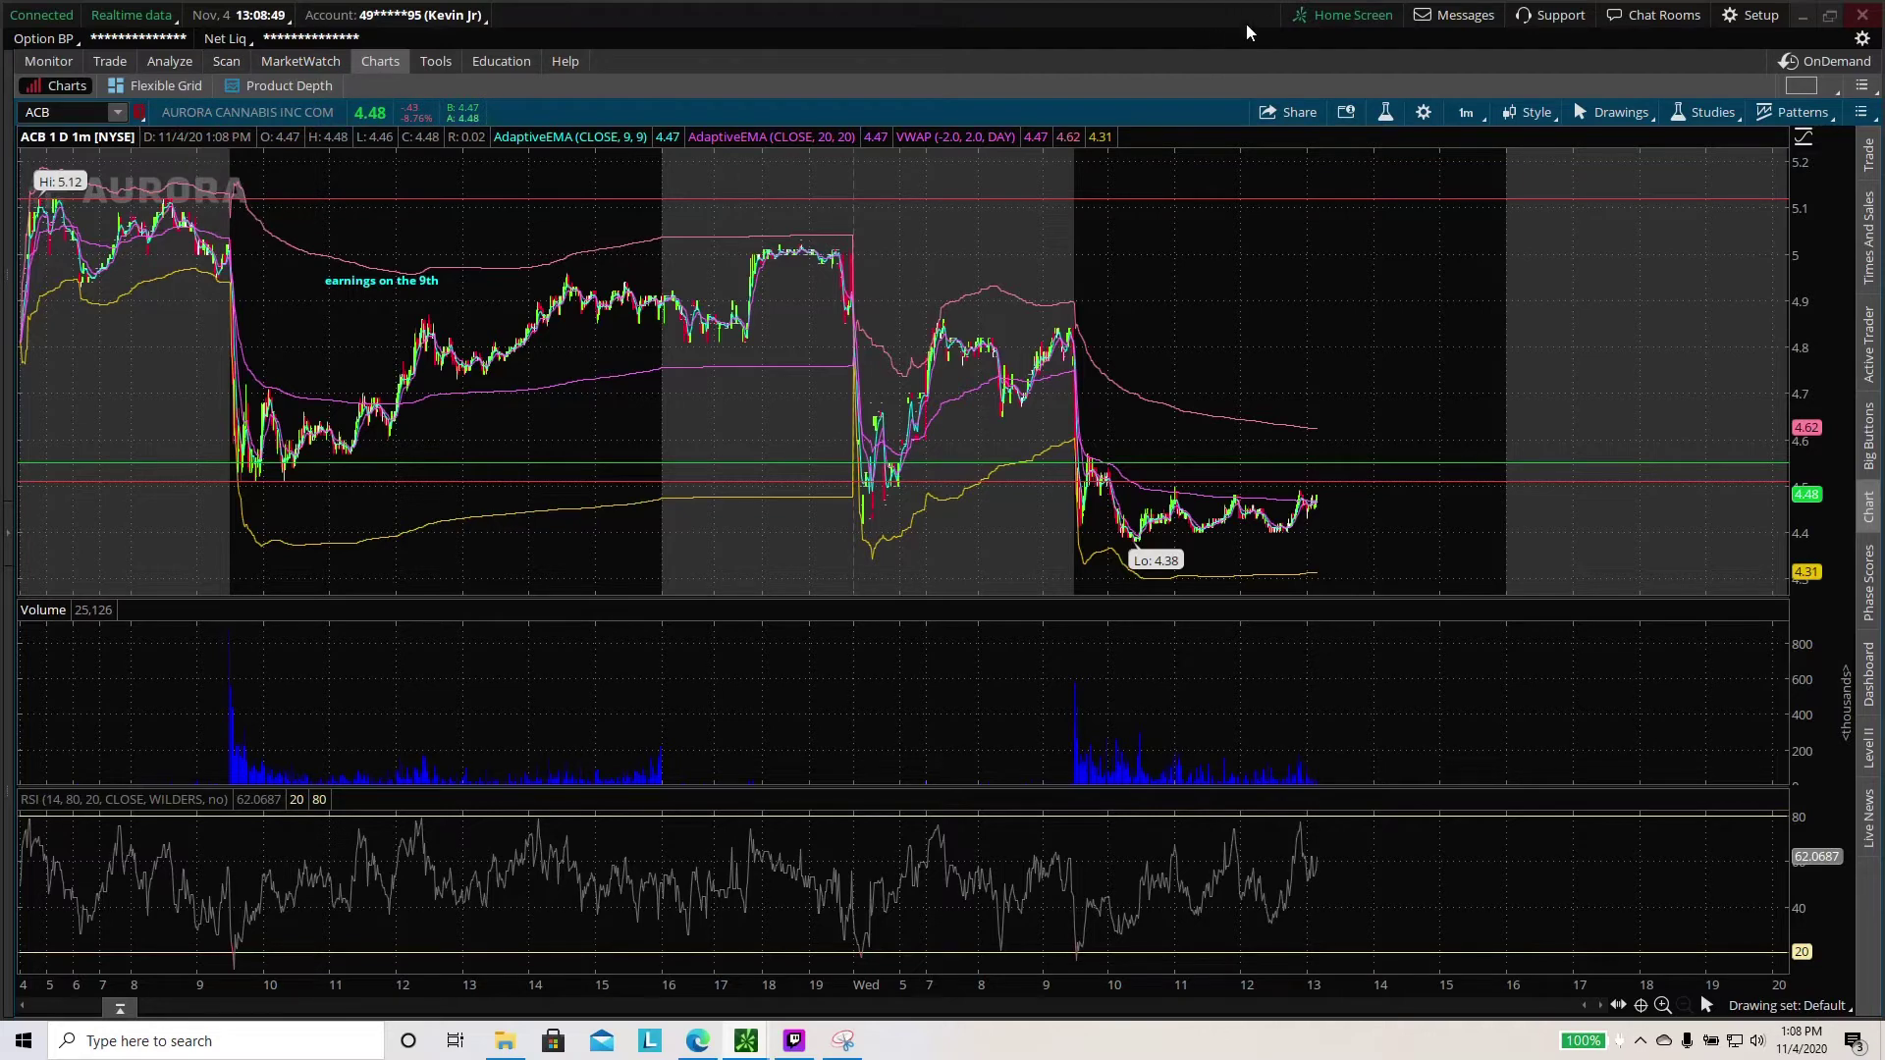
pyautogui.click(224, 62)
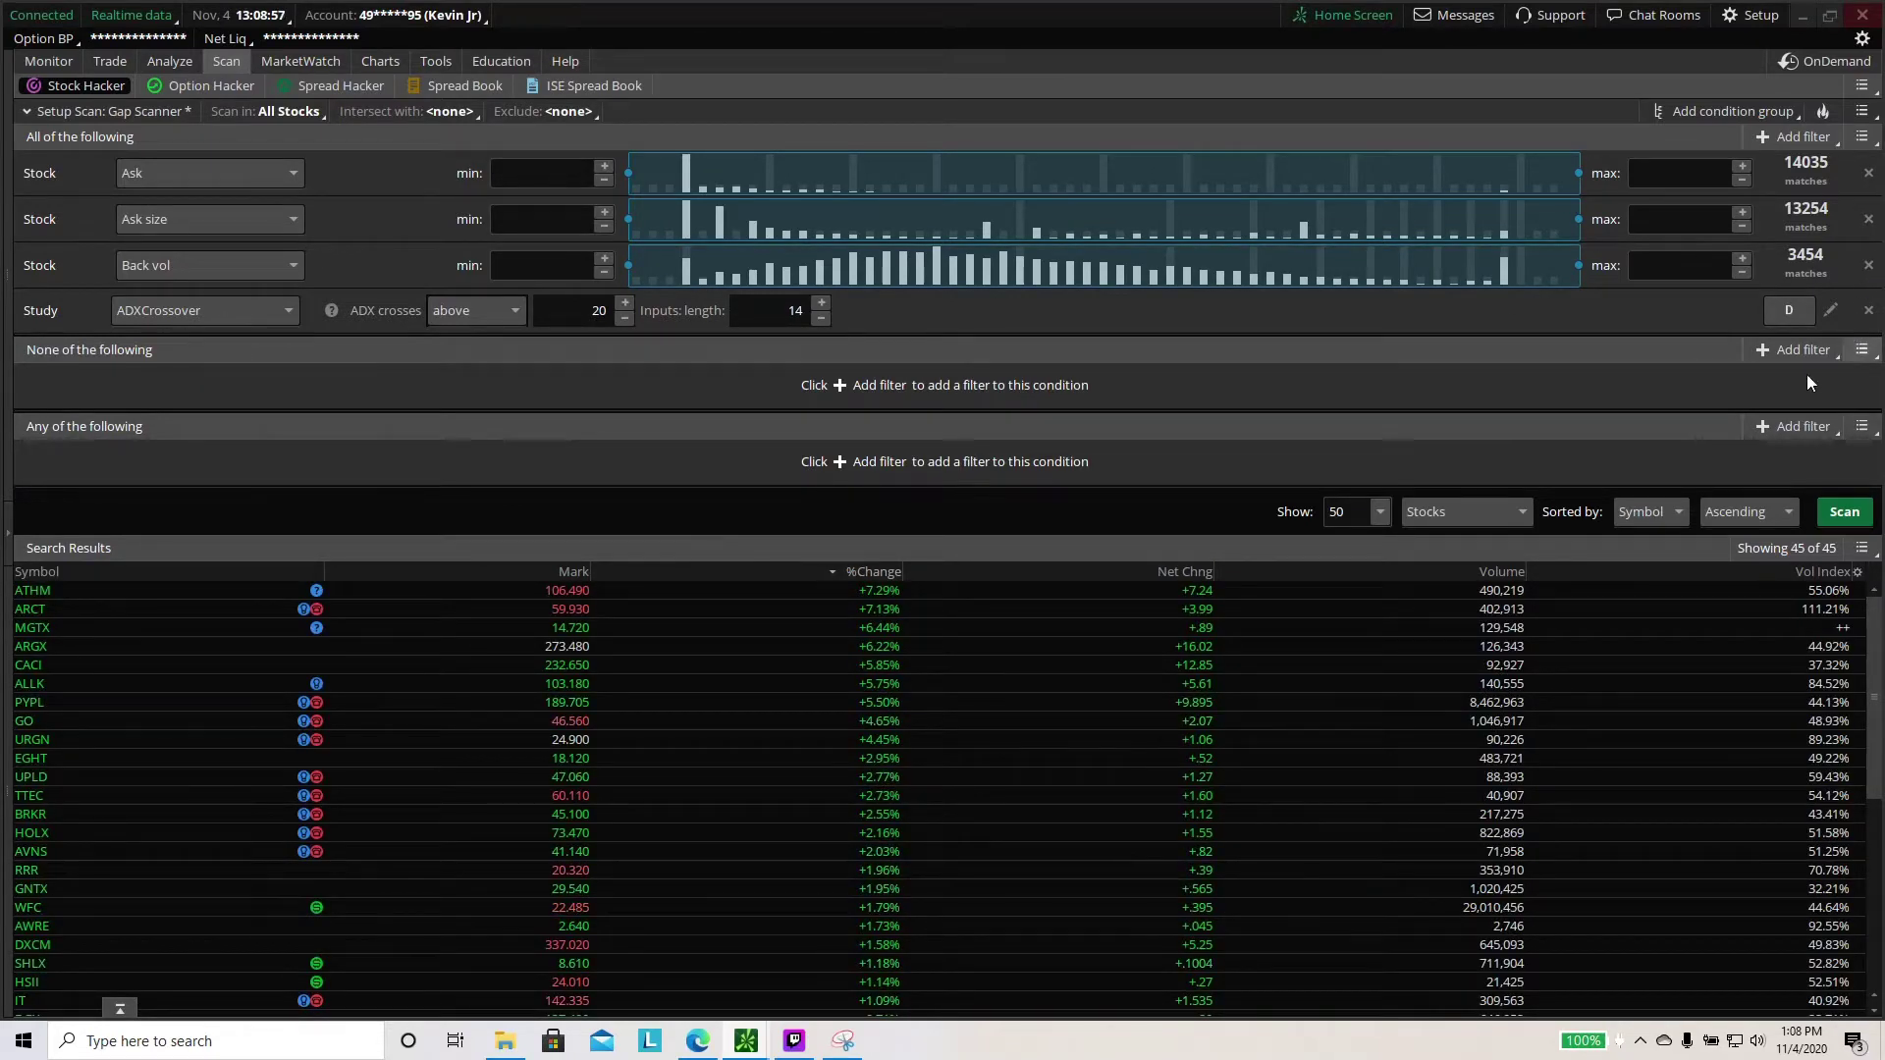
pyautogui.click(1868, 175)
pyautogui.click(1868, 175)
pyautogui.click(1868, 174)
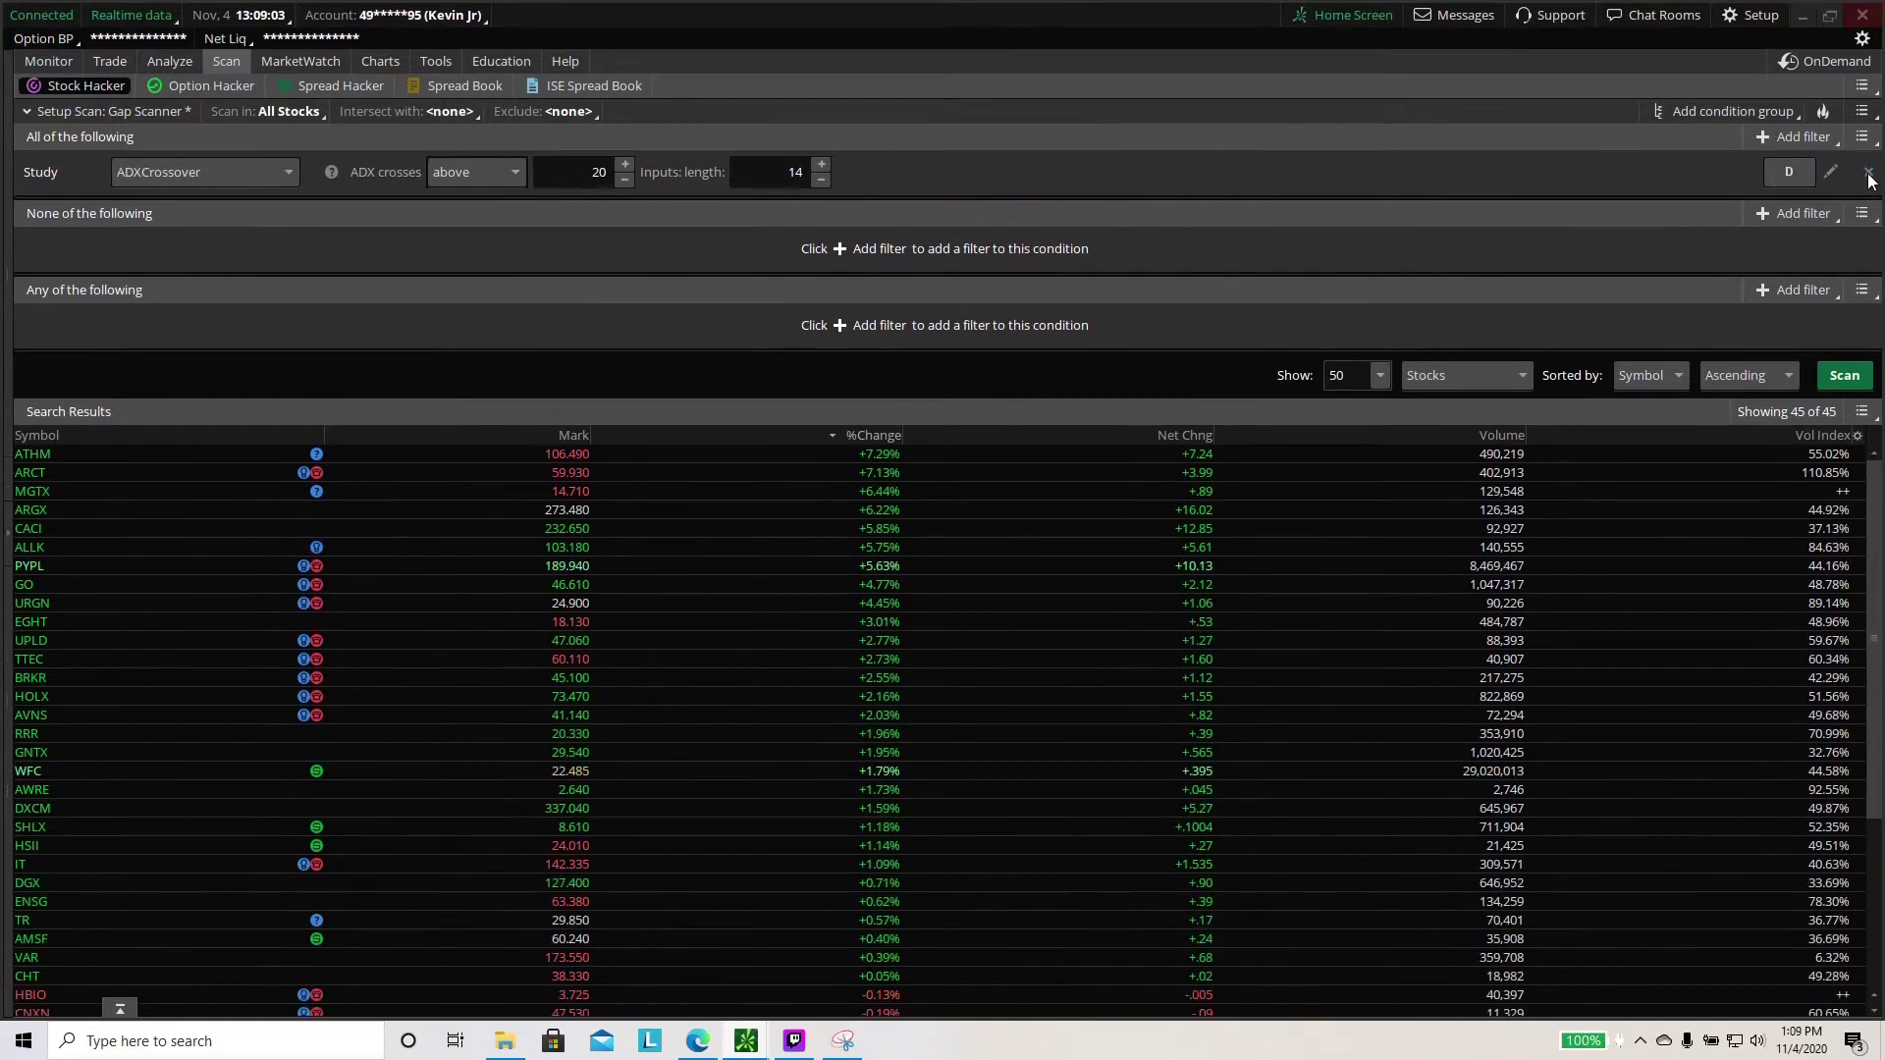
pyautogui.click(1868, 175)
# Remove the None, All and Any of the following condition groups, and run the scan without any filters
pyautogui.click(1863, 214)
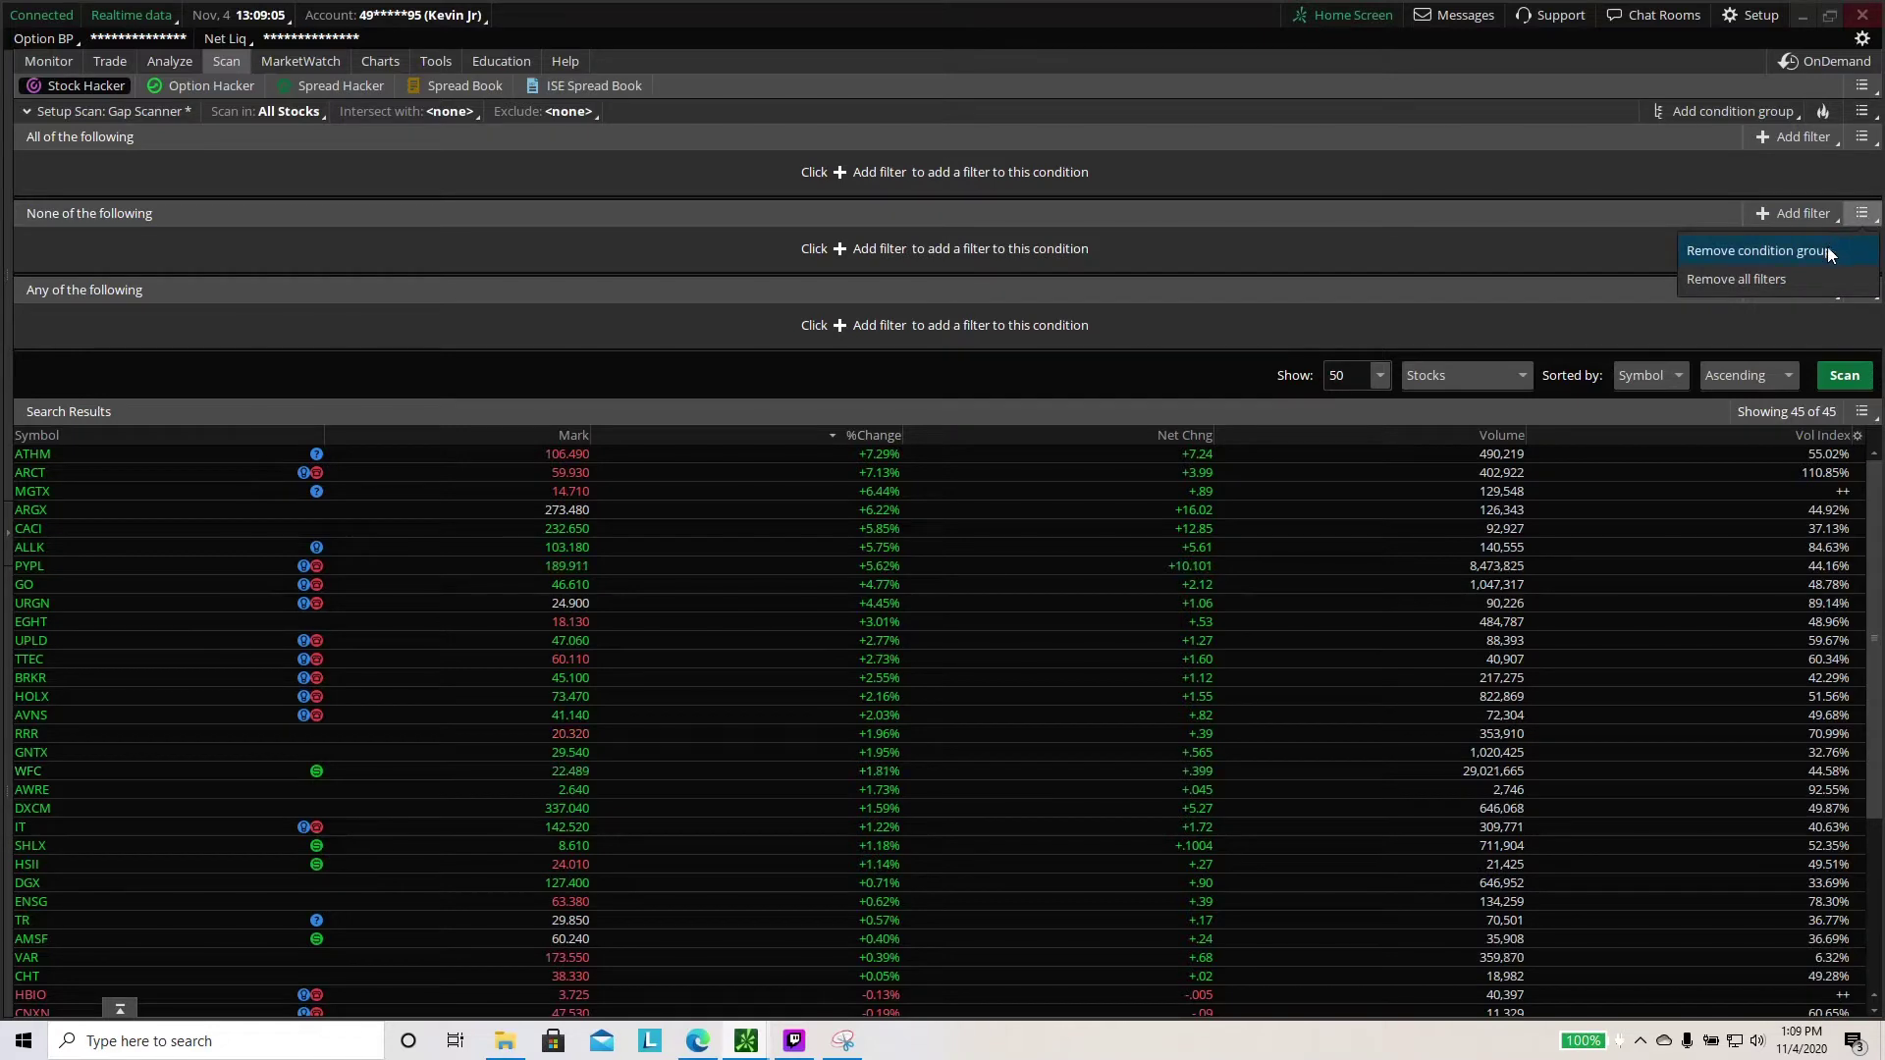
pyautogui.click(1828, 252)
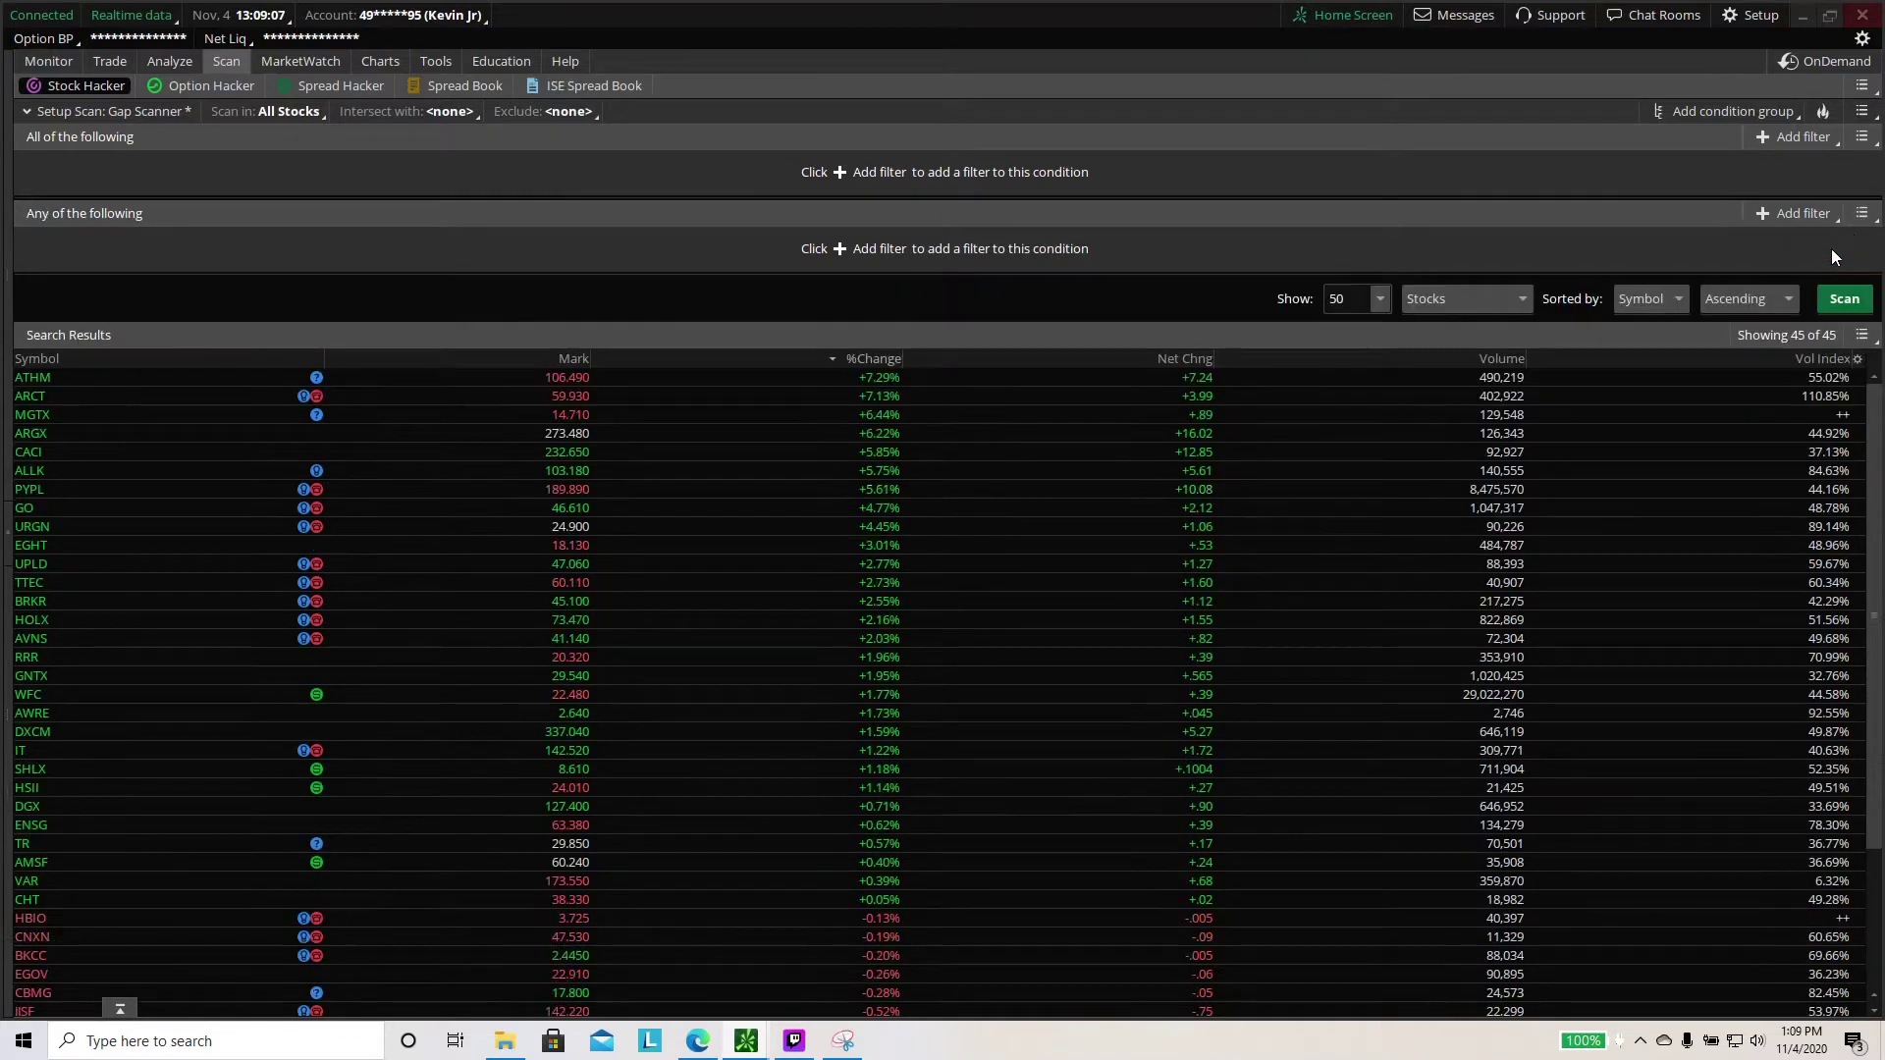
pyautogui.click(1864, 143)
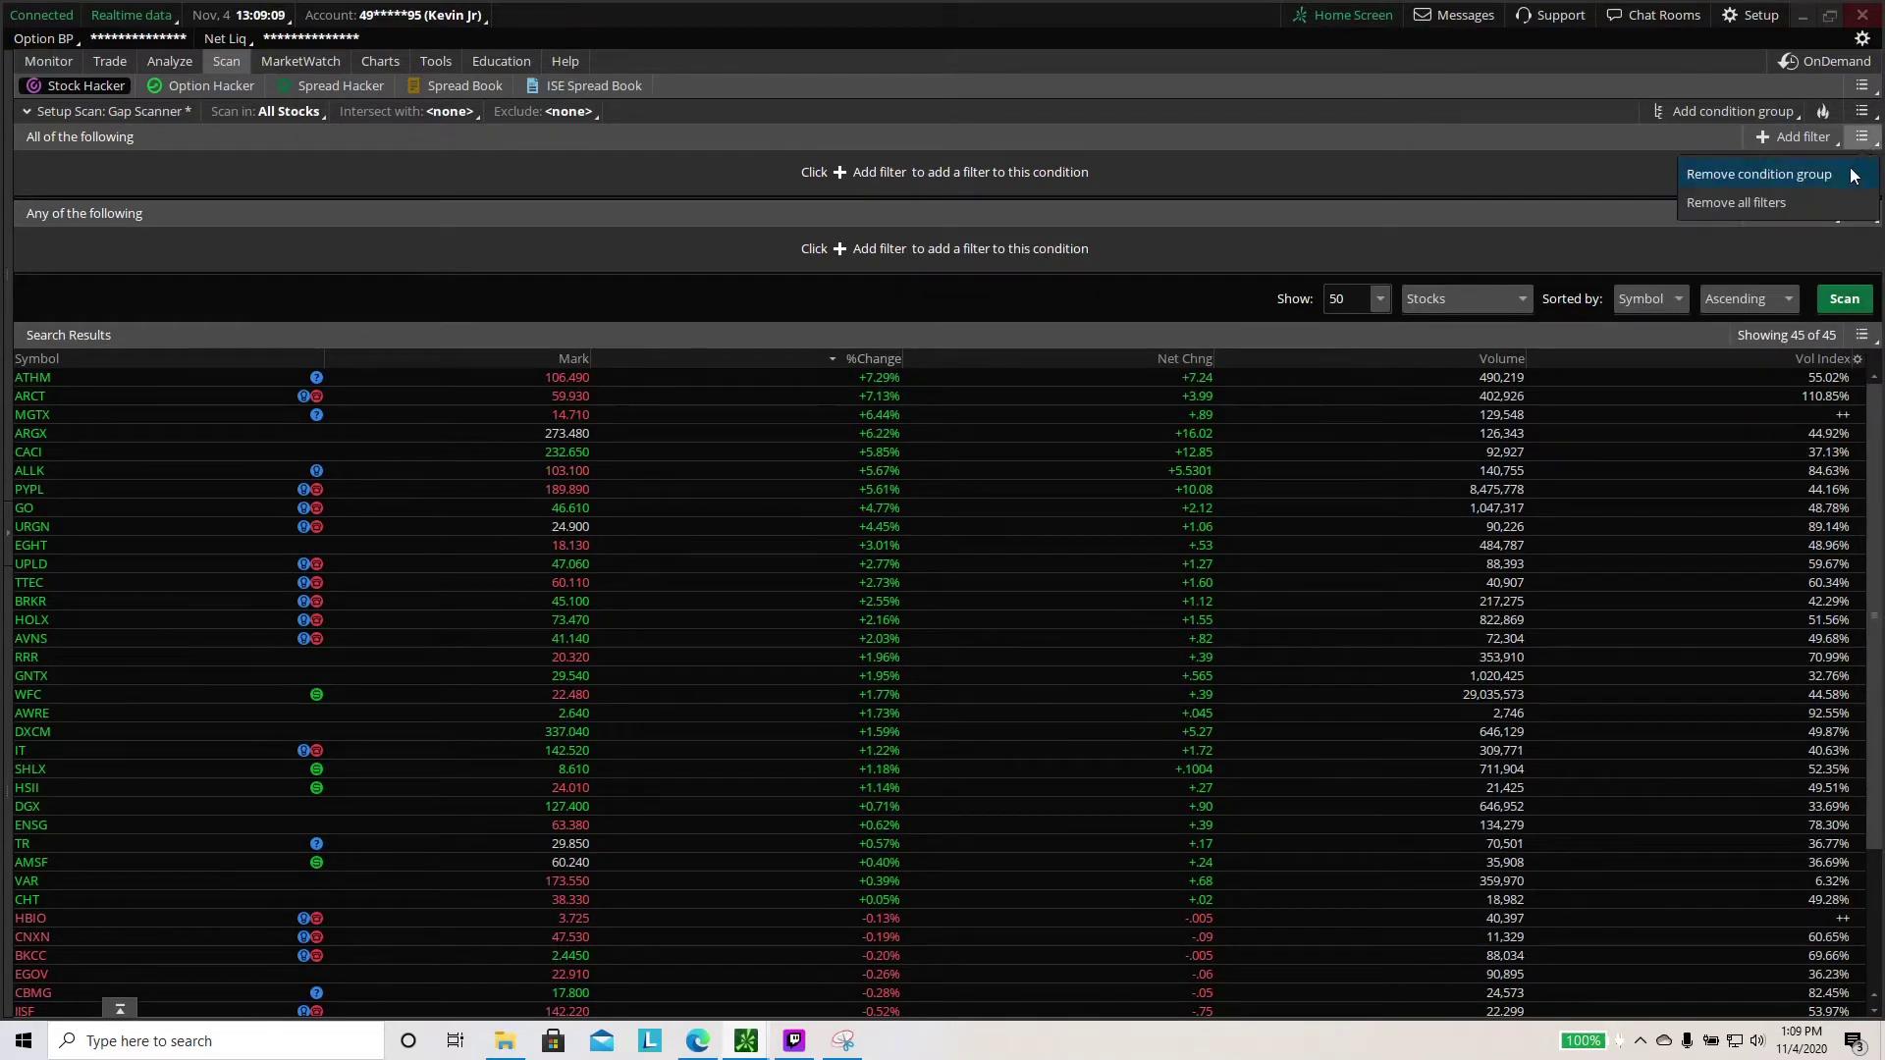
pyautogui.click(1841, 177)
pyautogui.click(1862, 137)
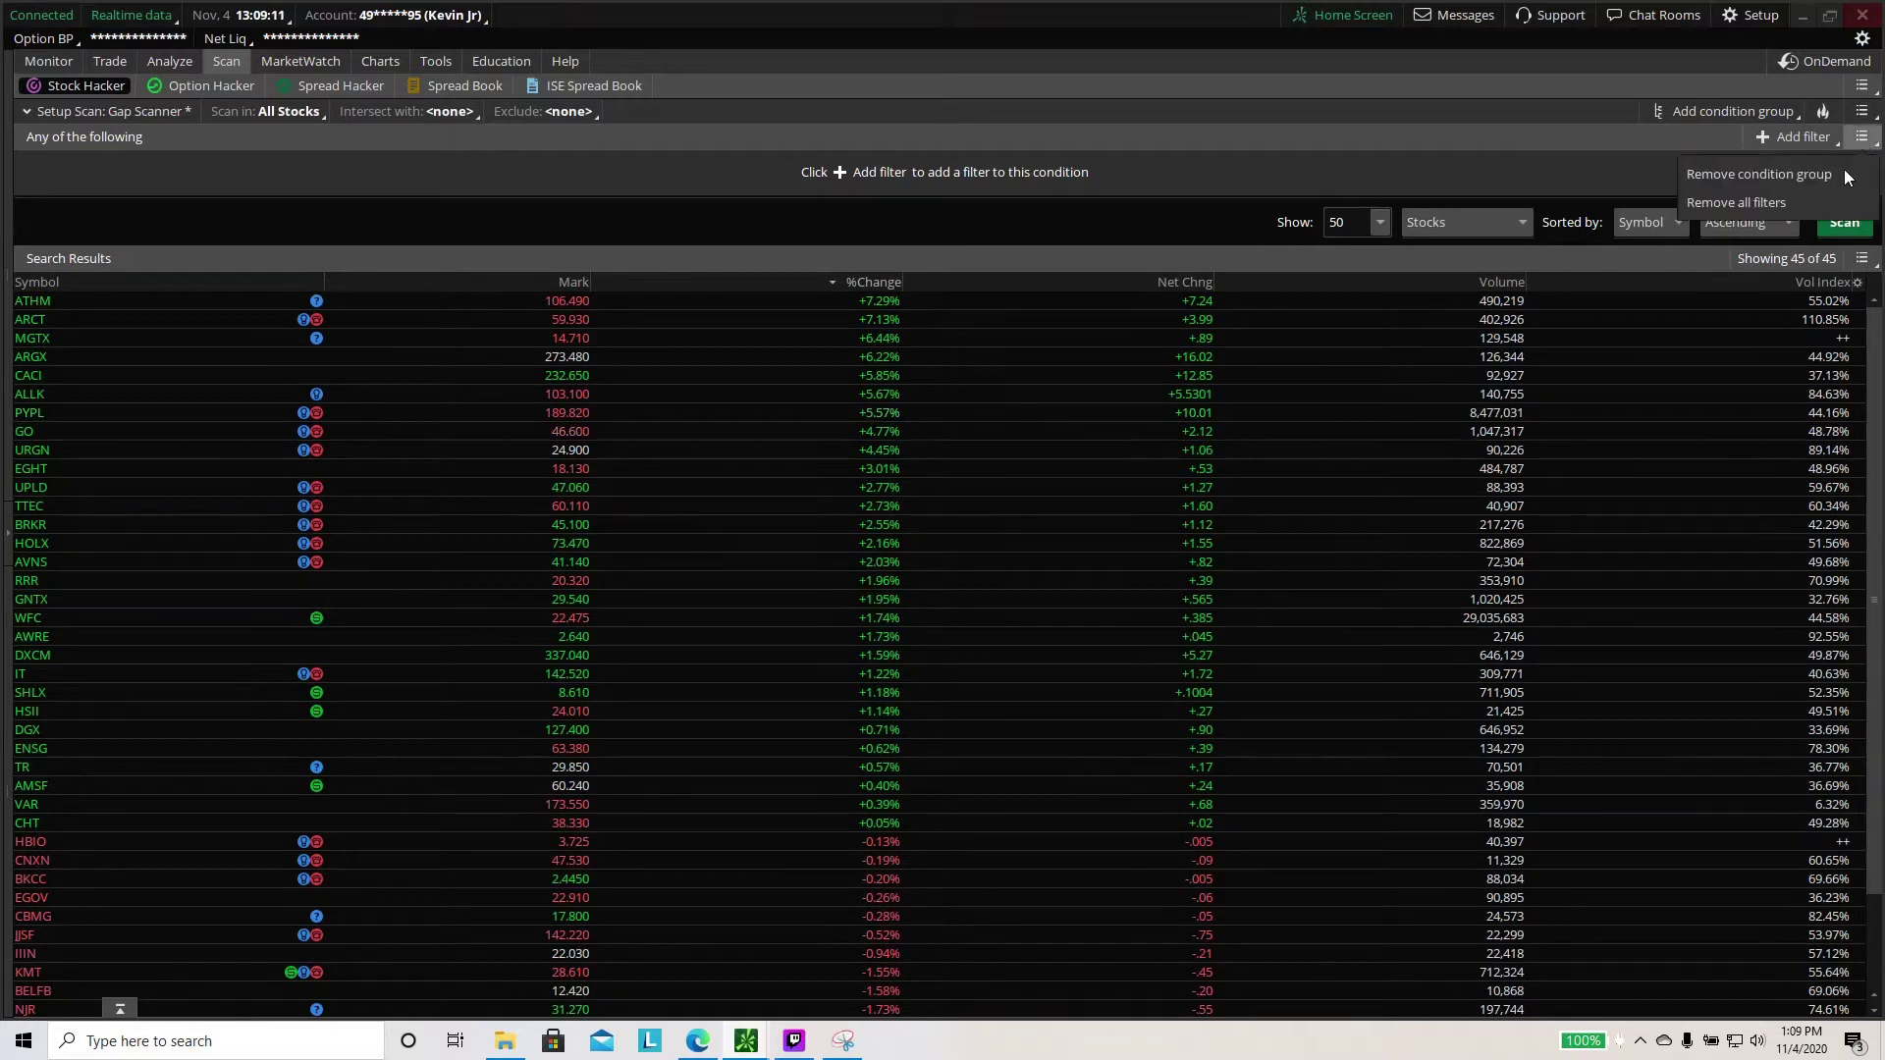
pyautogui.click(1842, 183)
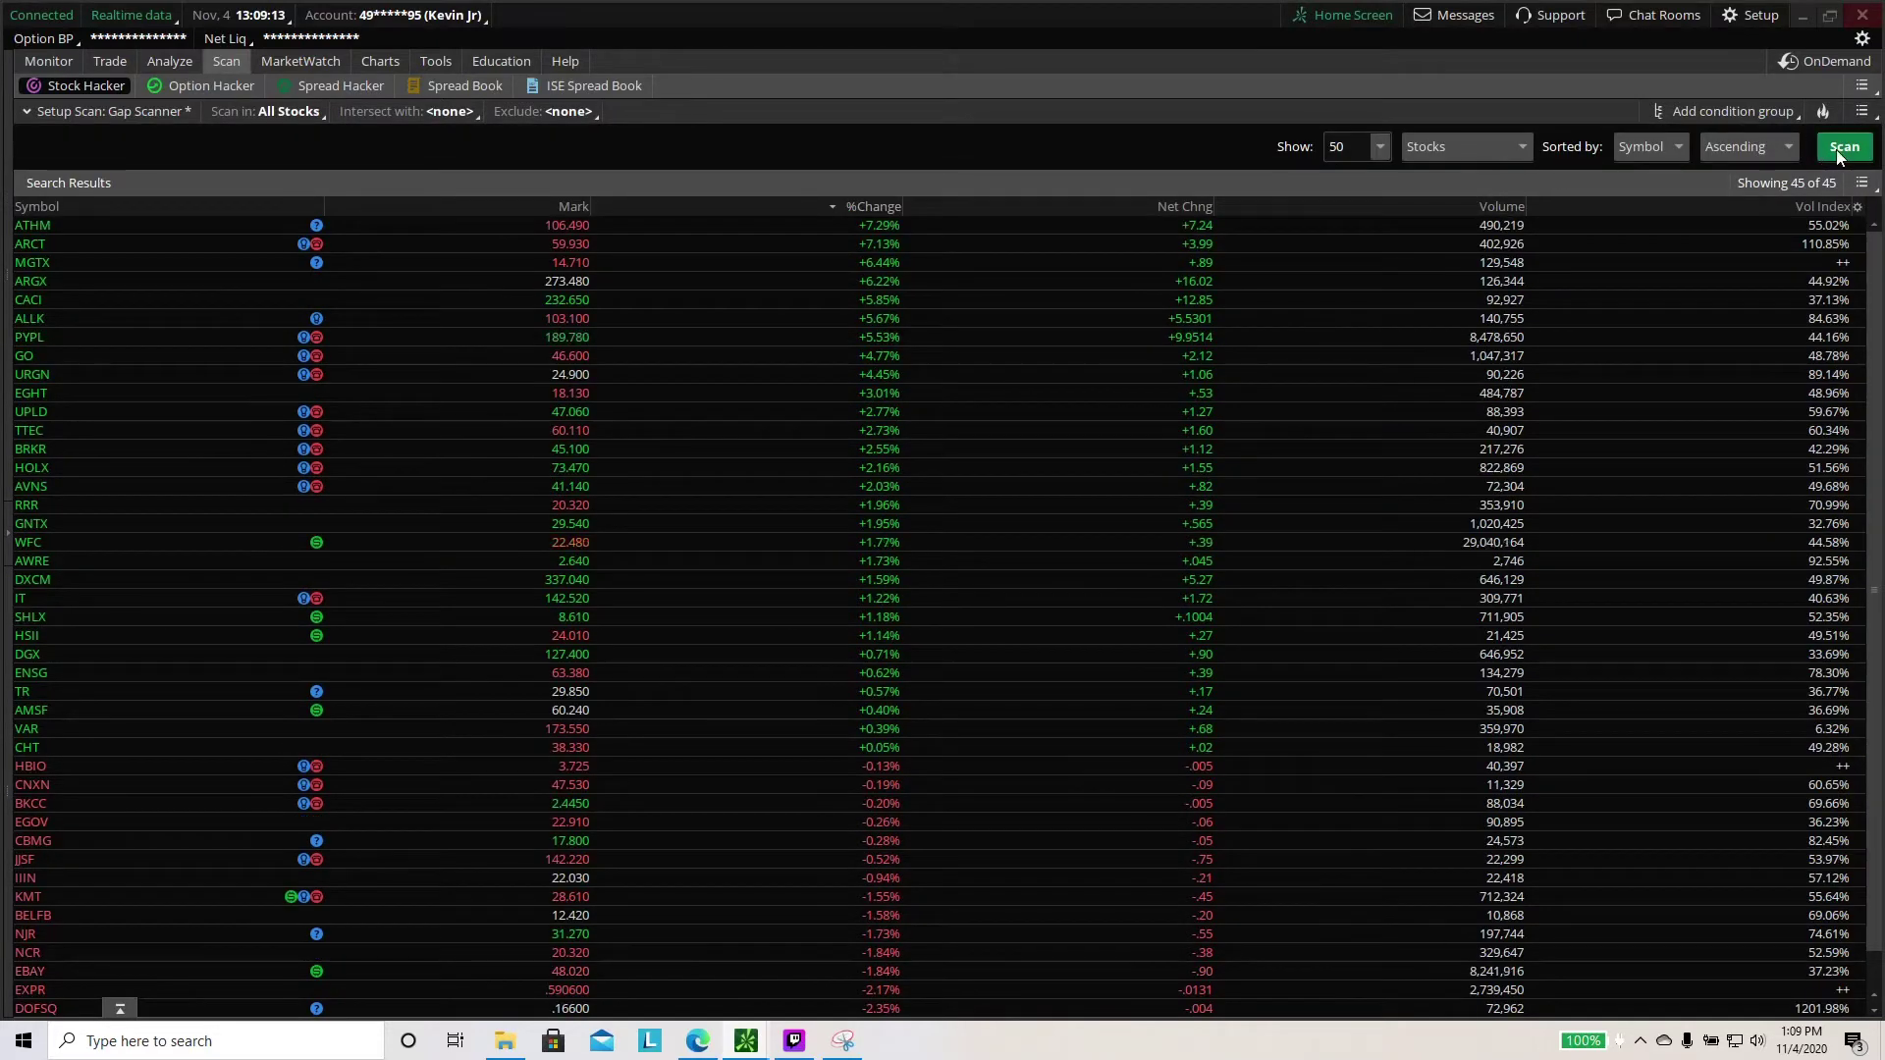
pyautogui.click(1841, 149)
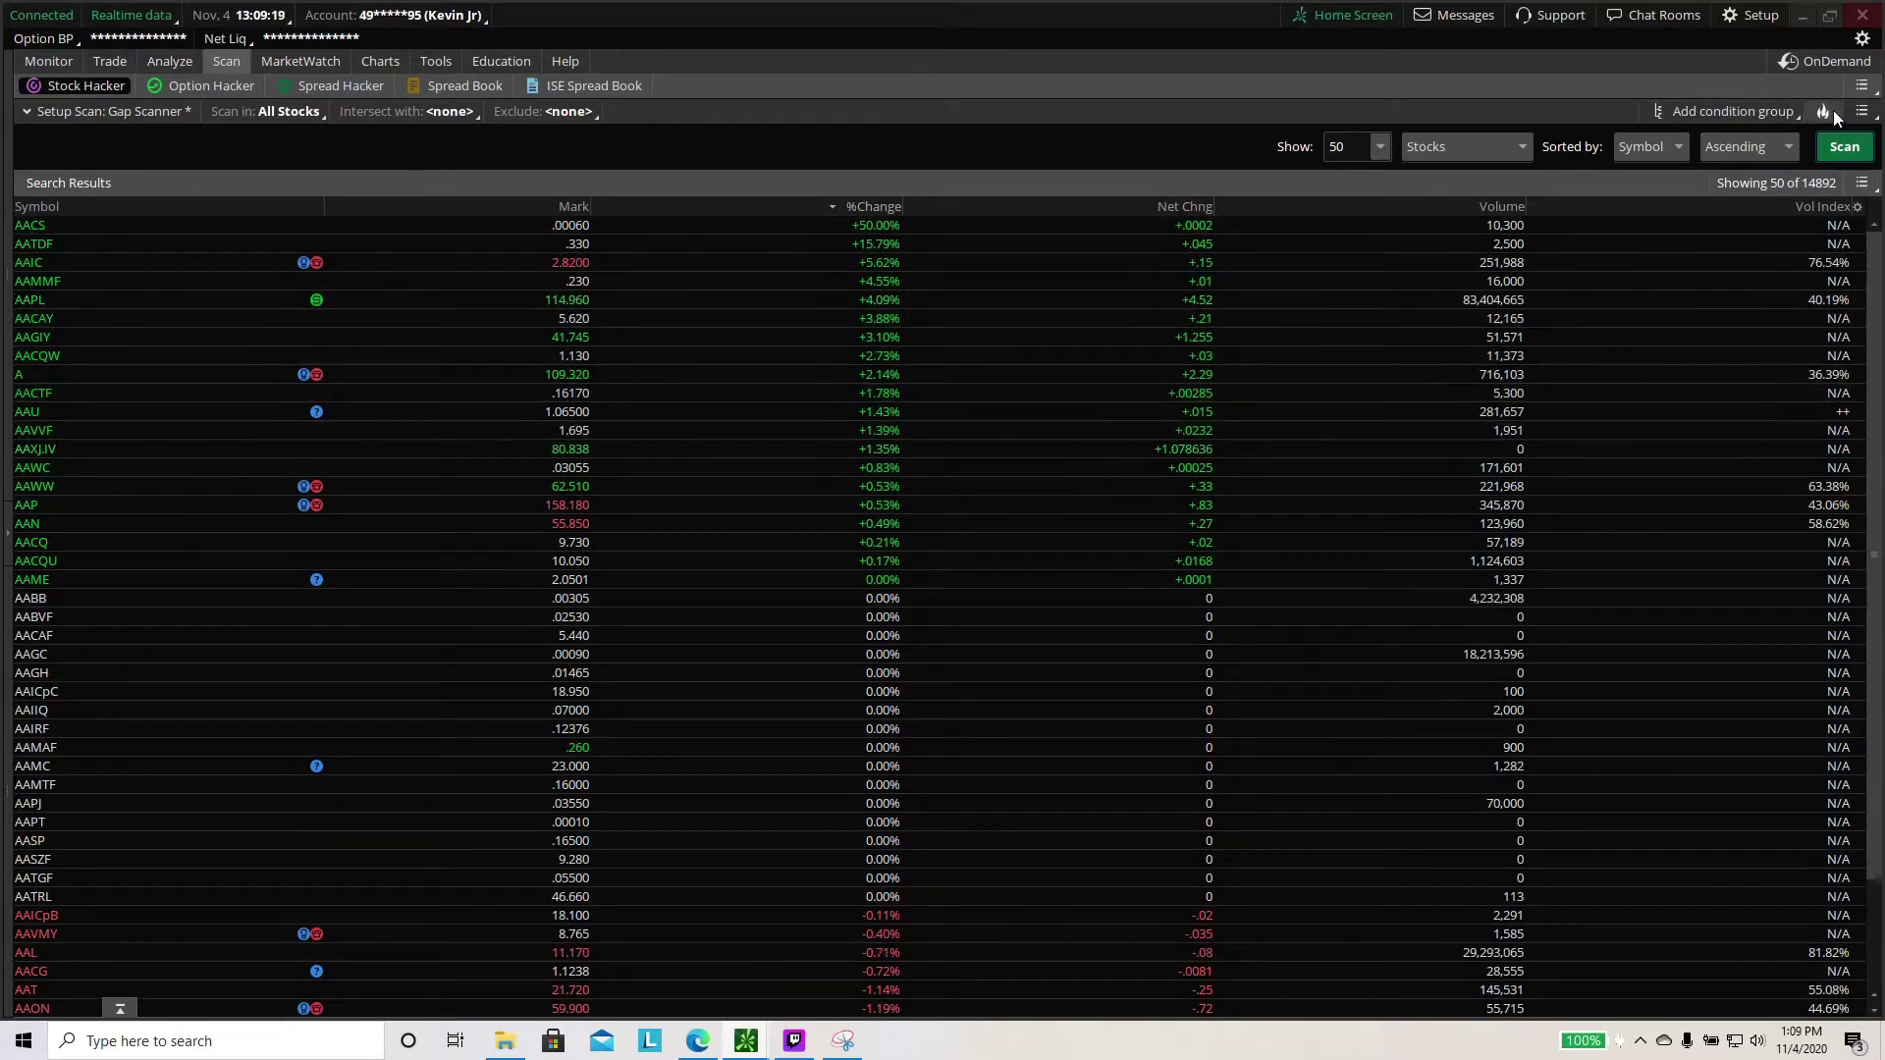
pyautogui.click(1861, 85)
pyautogui.click(1192, 141)
pyautogui.click(1858, 112)
pyautogui.click(980, 149)
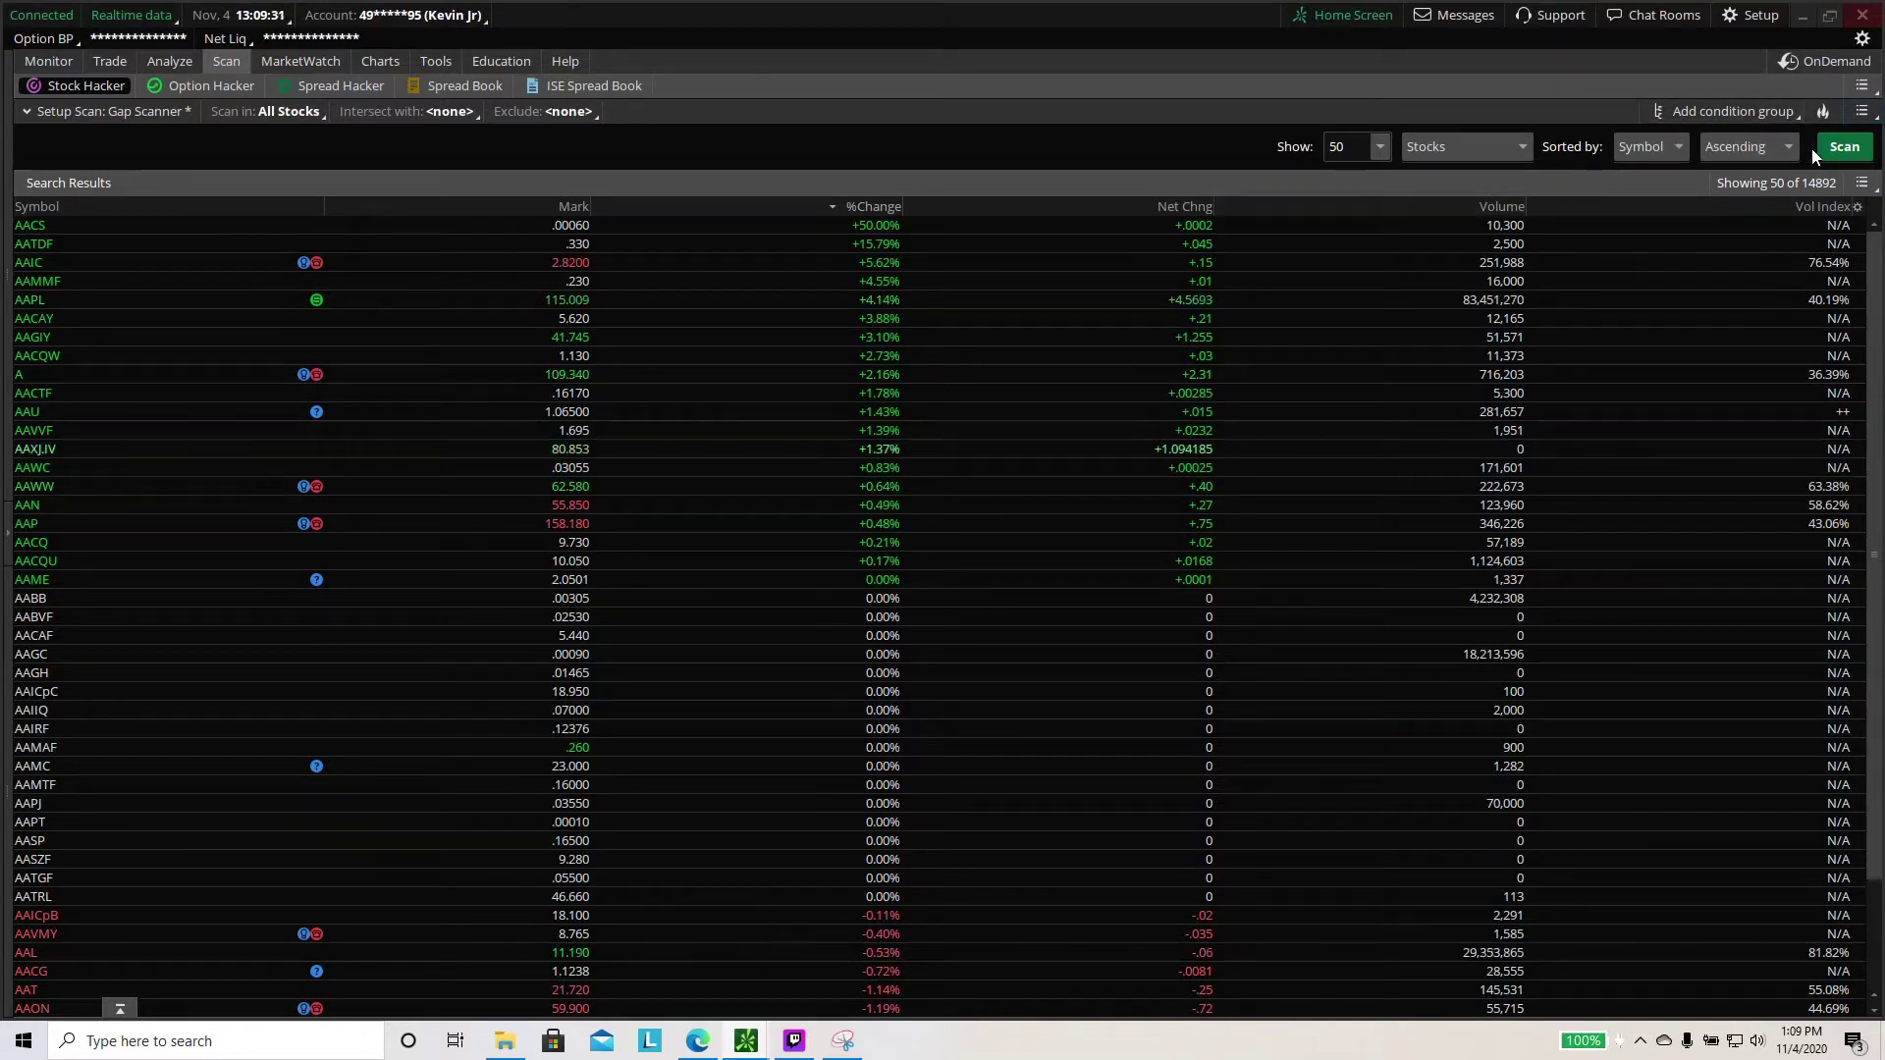
pyautogui.click(1859, 112)
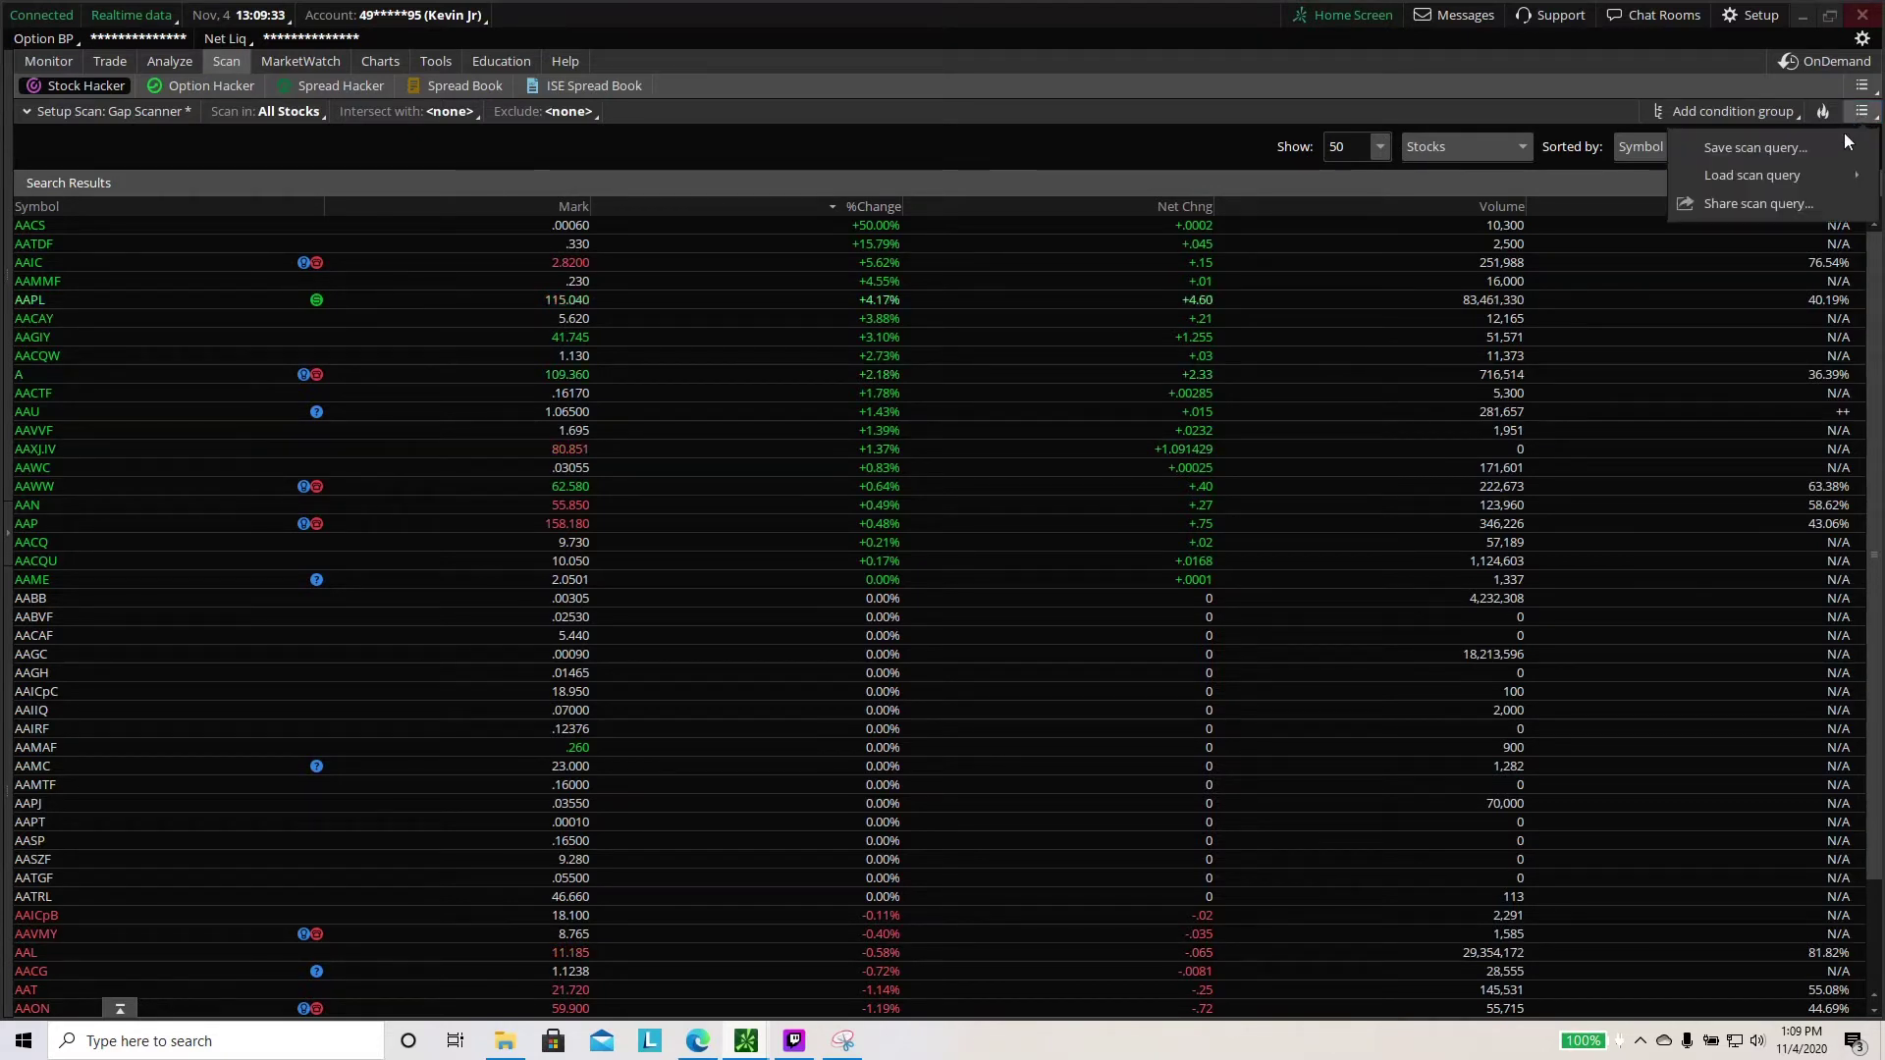
pyautogui.click(1861, 85)
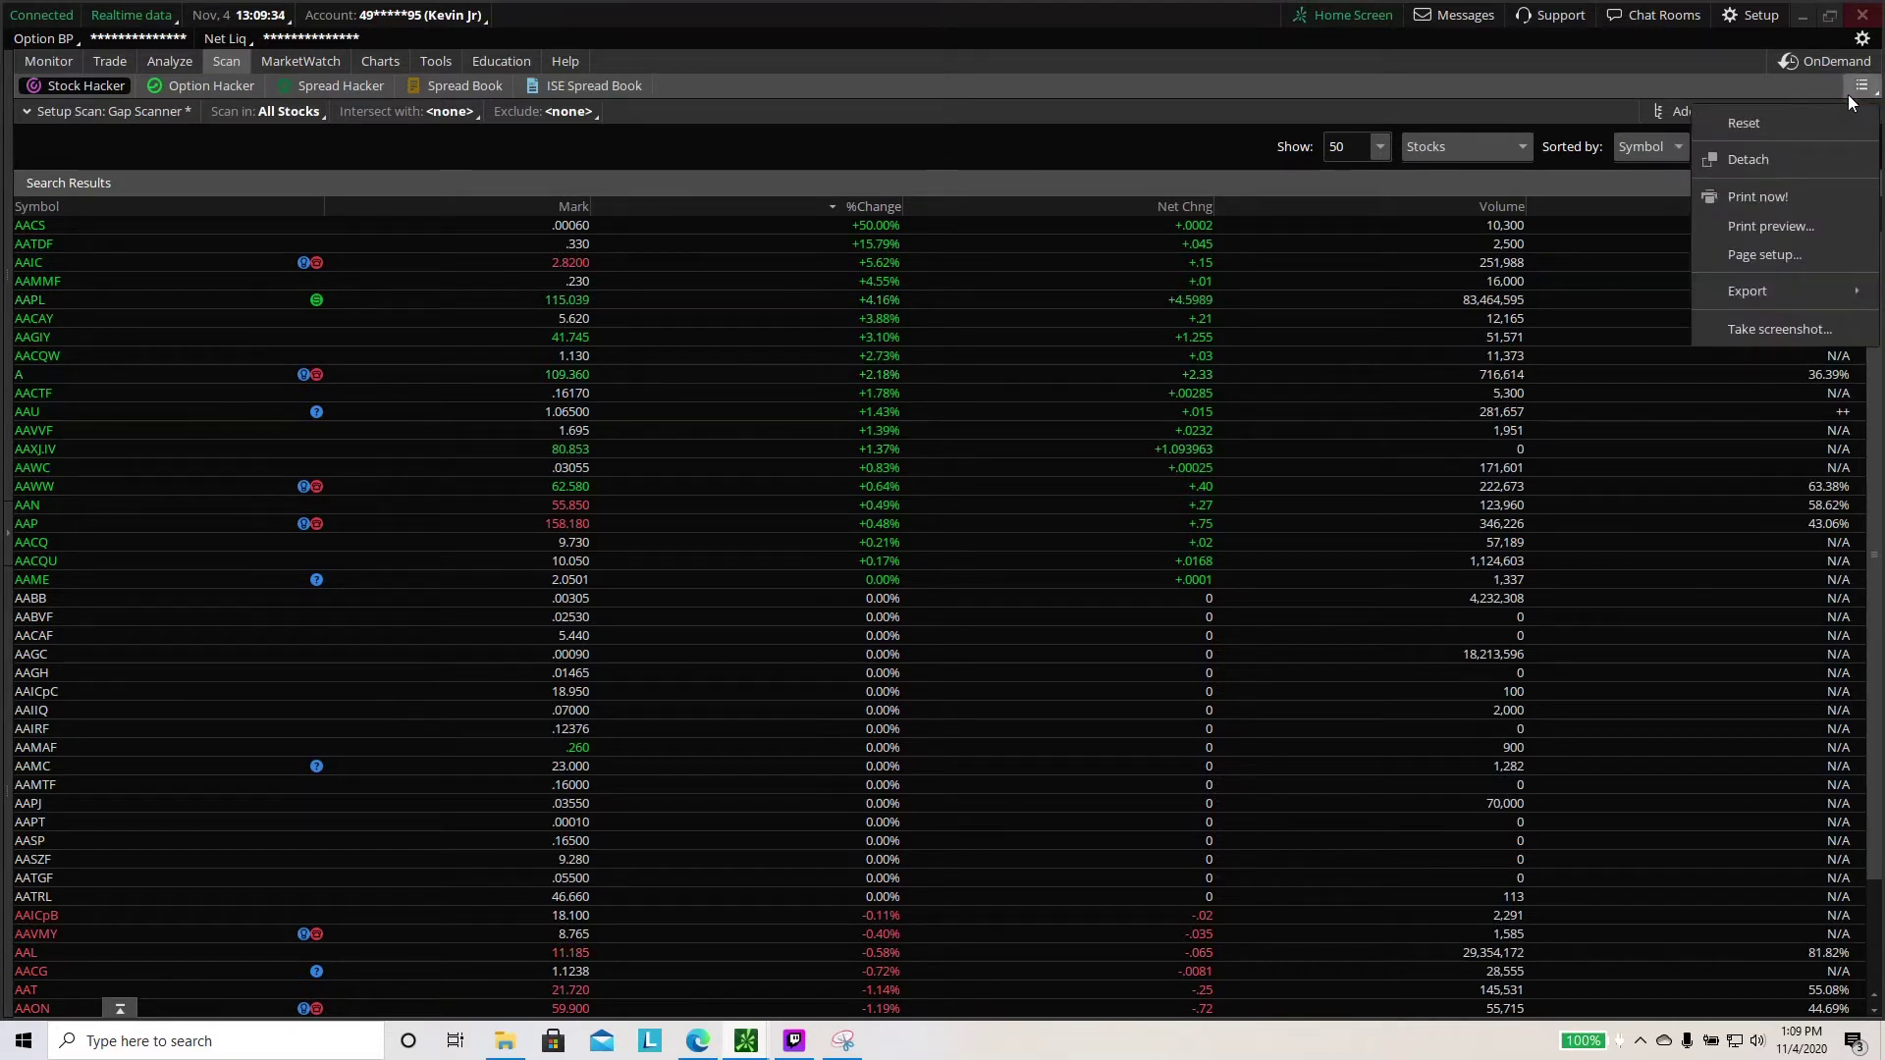
pyautogui.click(1663, 128)
# Add an "All of the following" condition group to the empty scan
pyautogui.click(1682, 111)
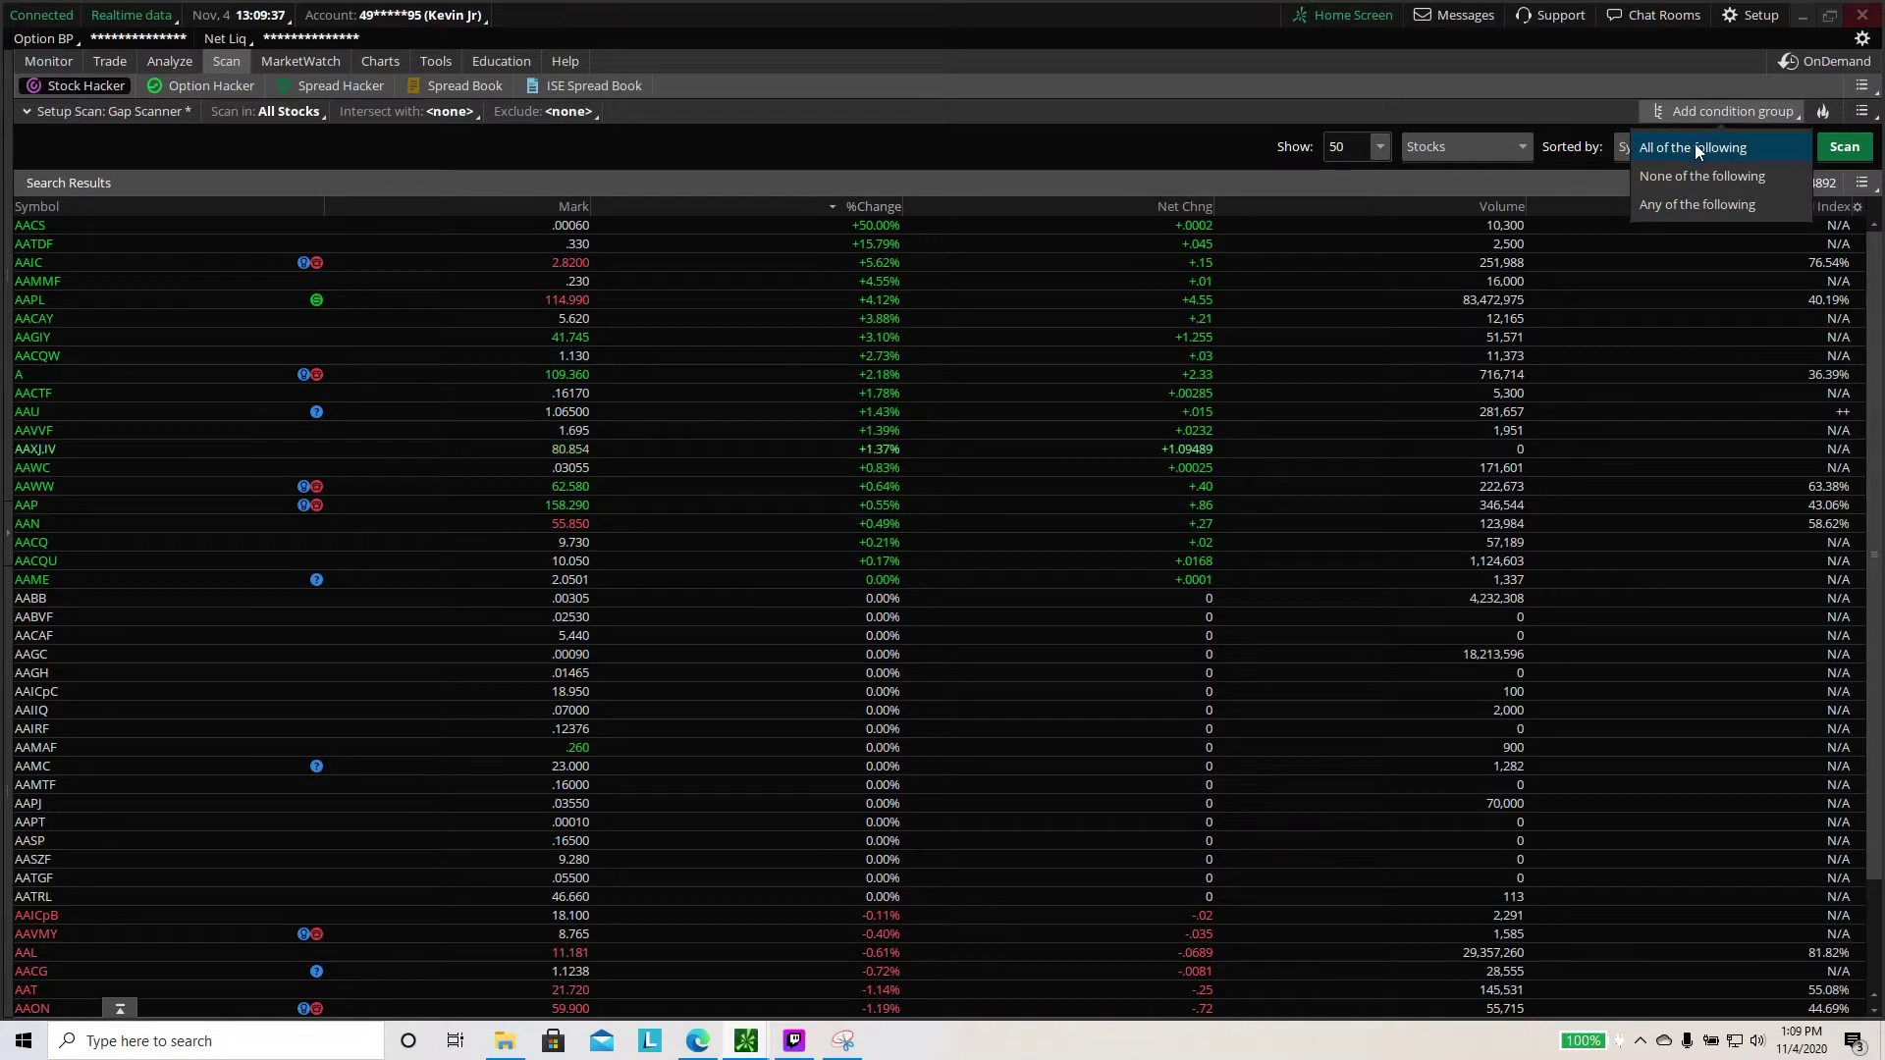
pyautogui.click(1695, 147)
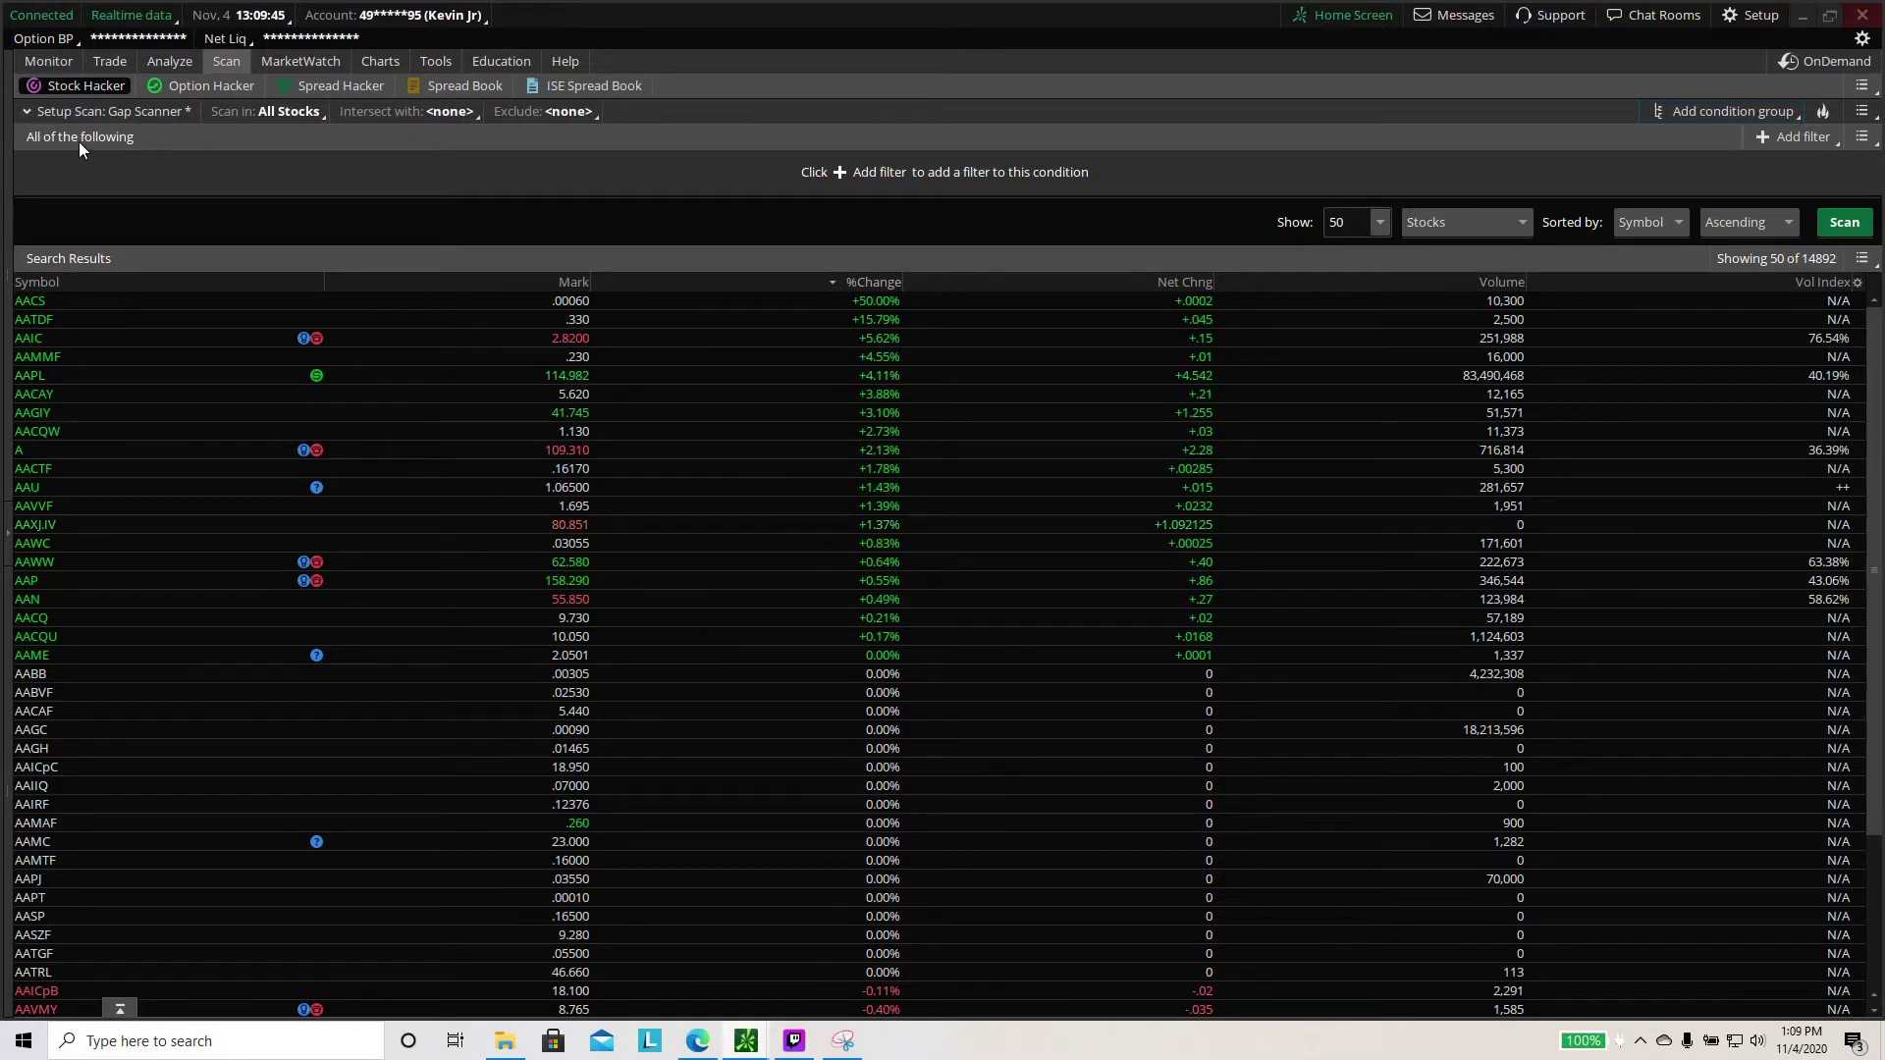
pyautogui.click(1861, 112)
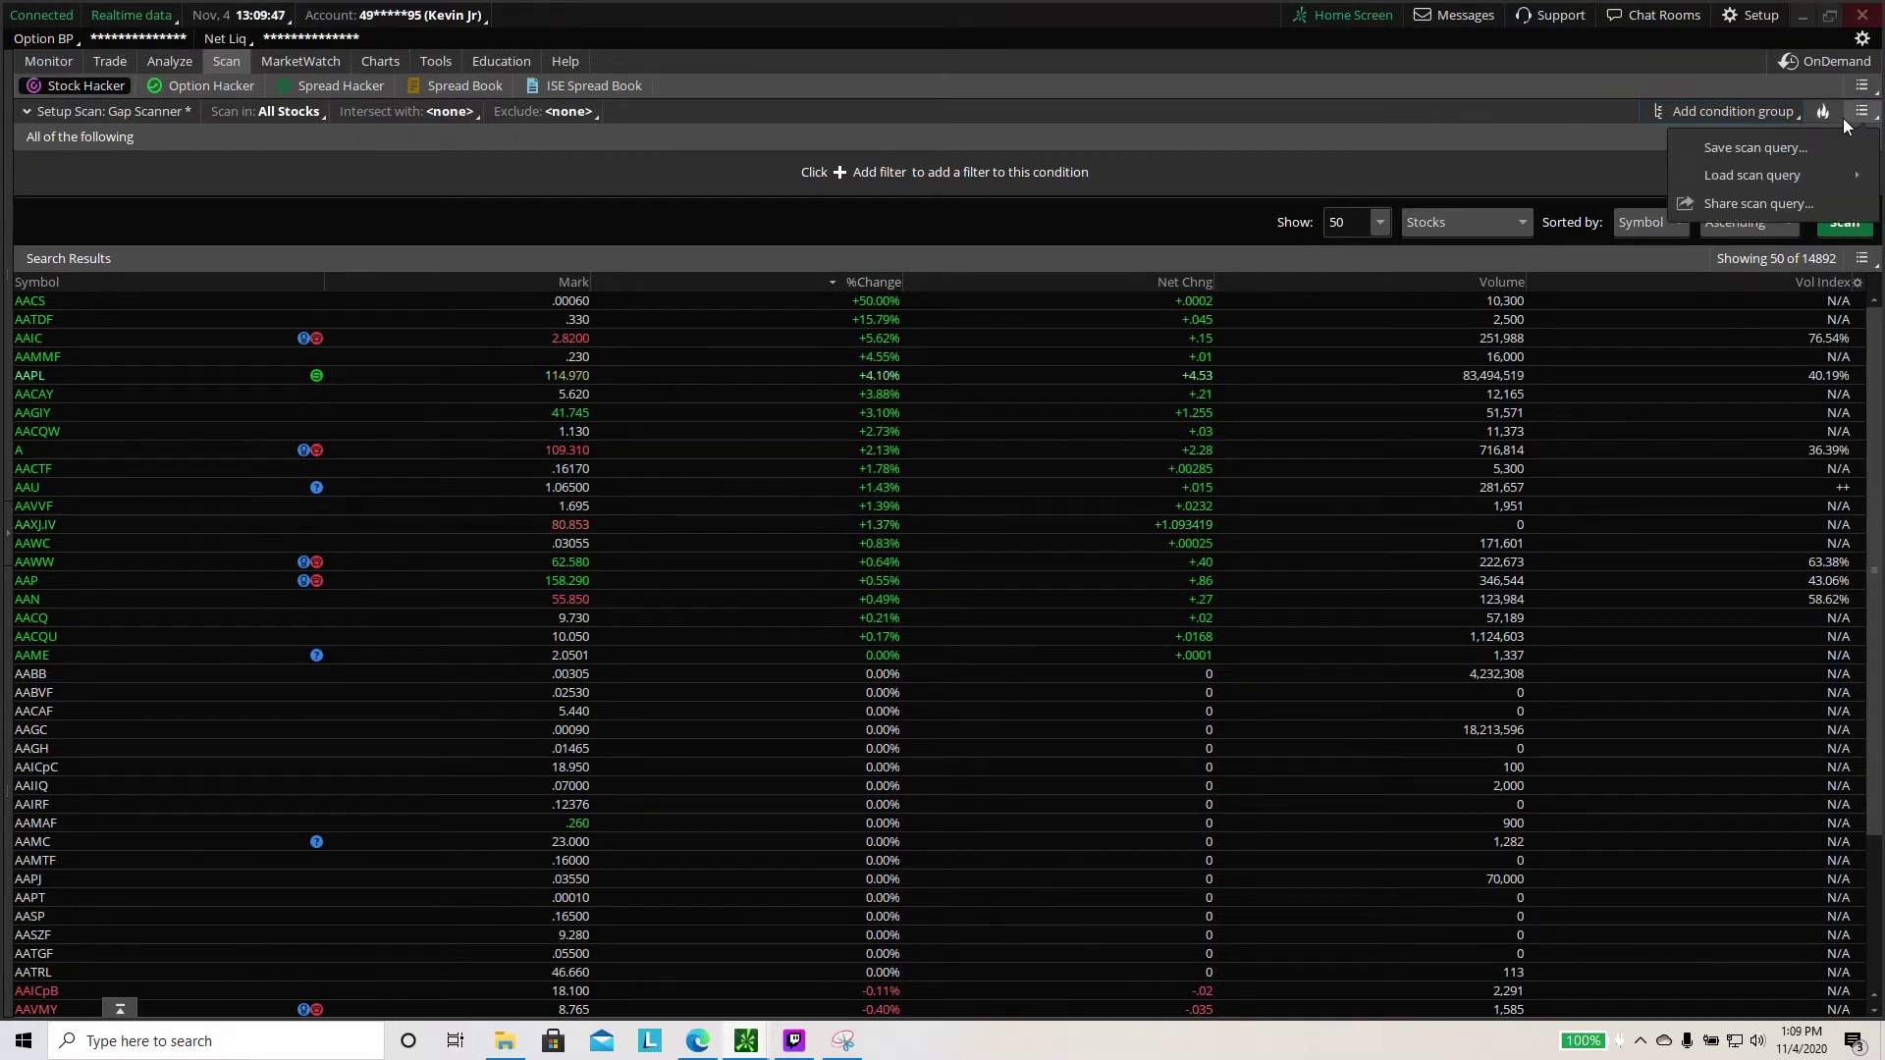
pyautogui.press('Escape')
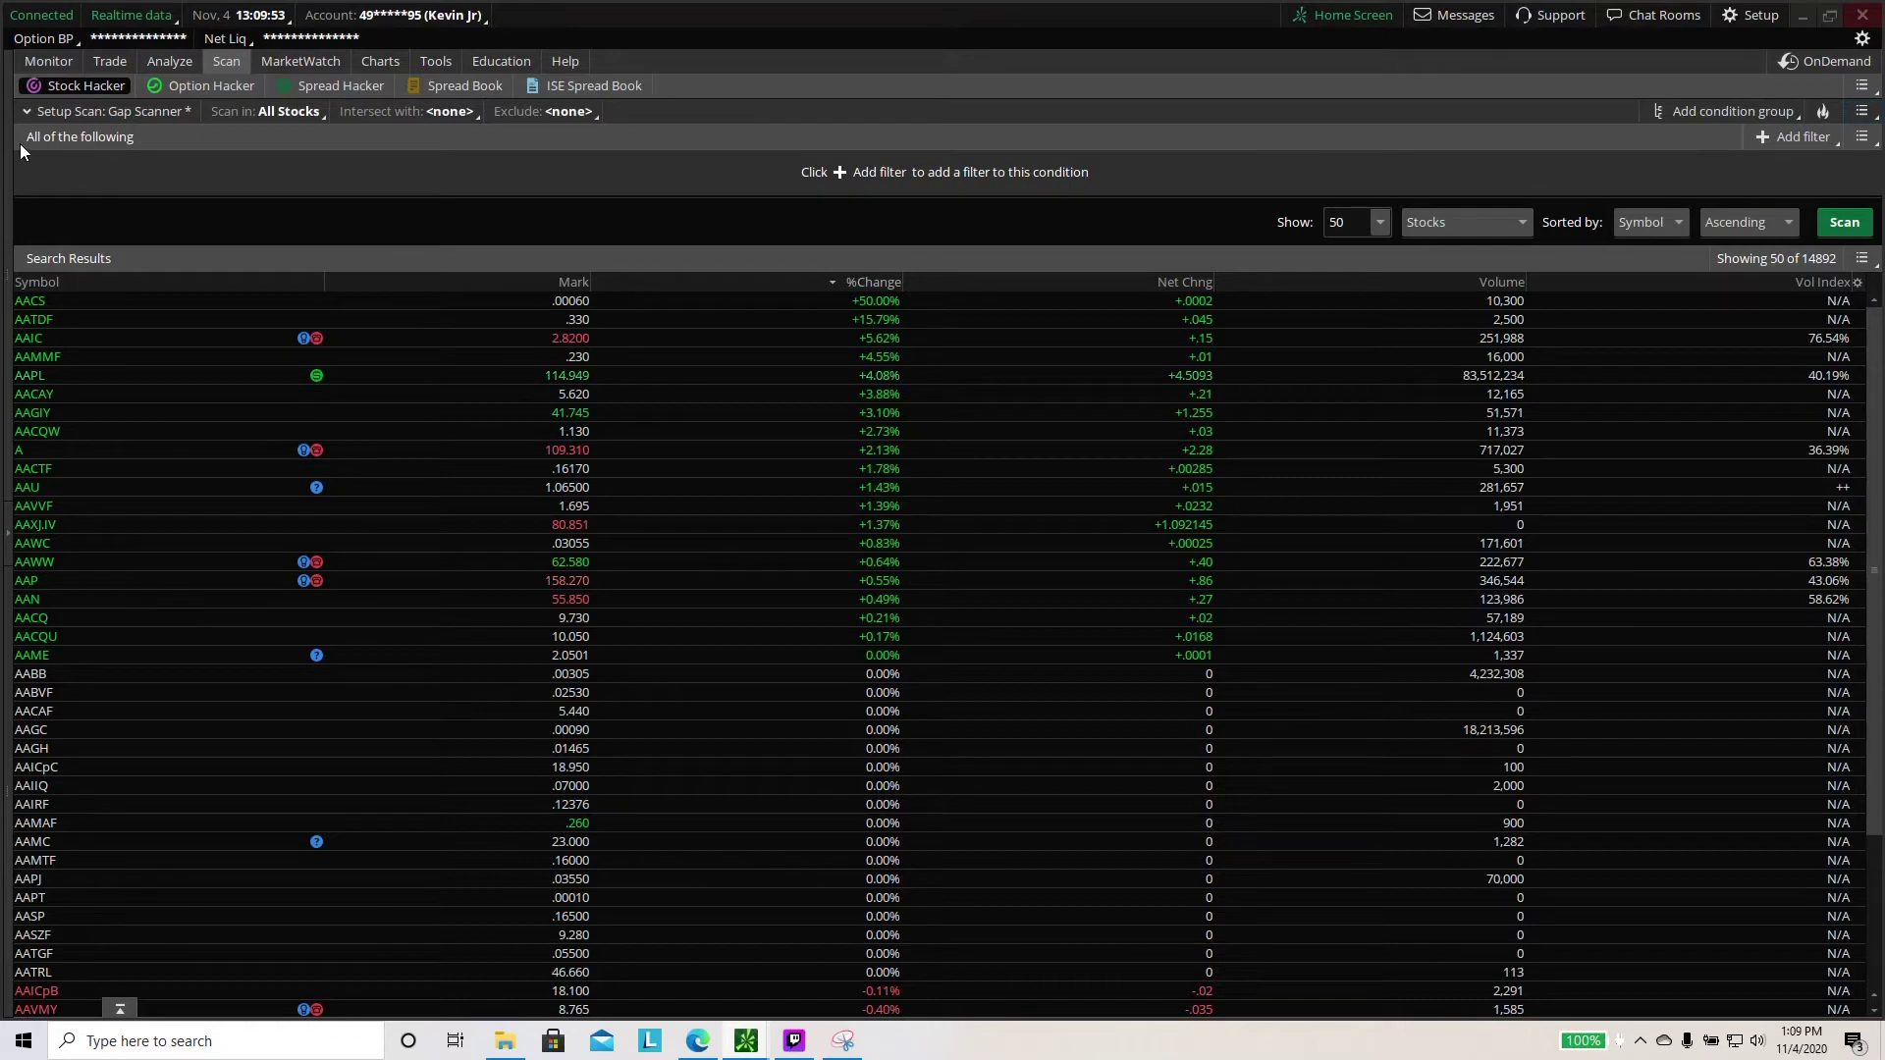
pyautogui.click(1864, 86)
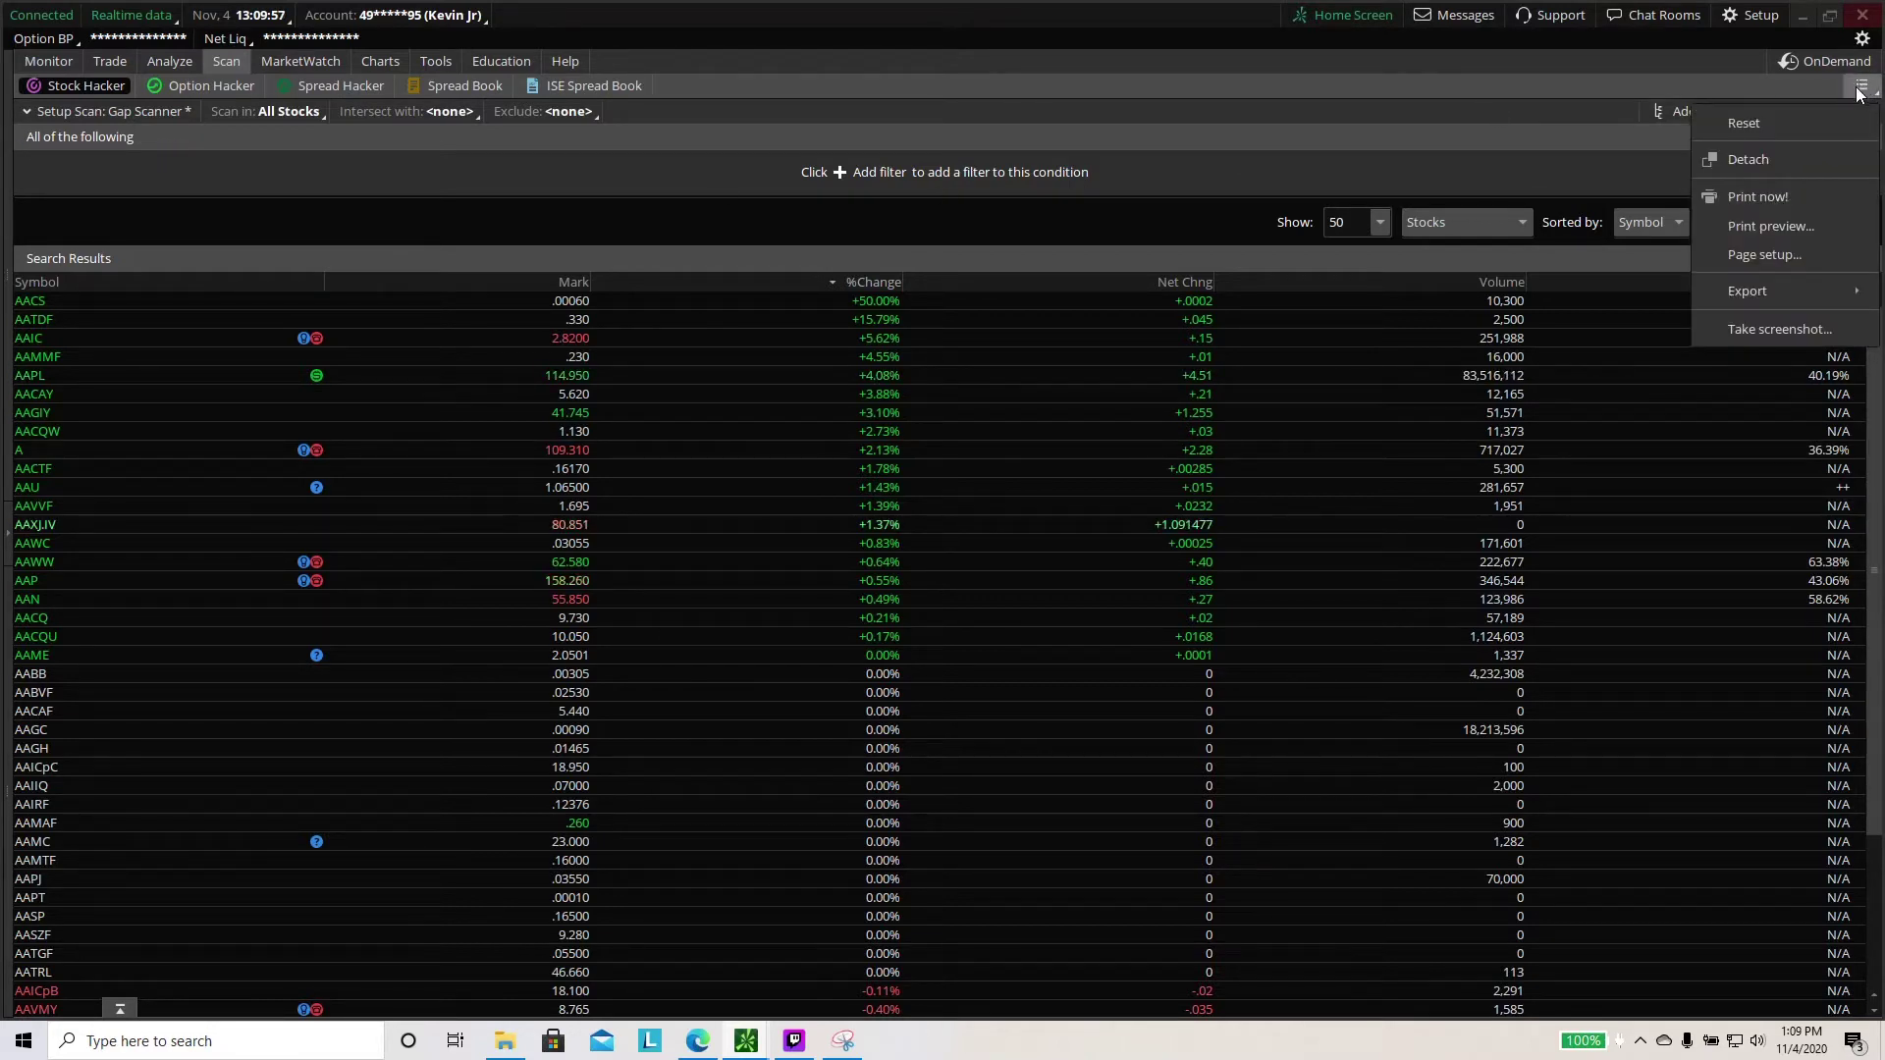
pyautogui.click(1736, 95)
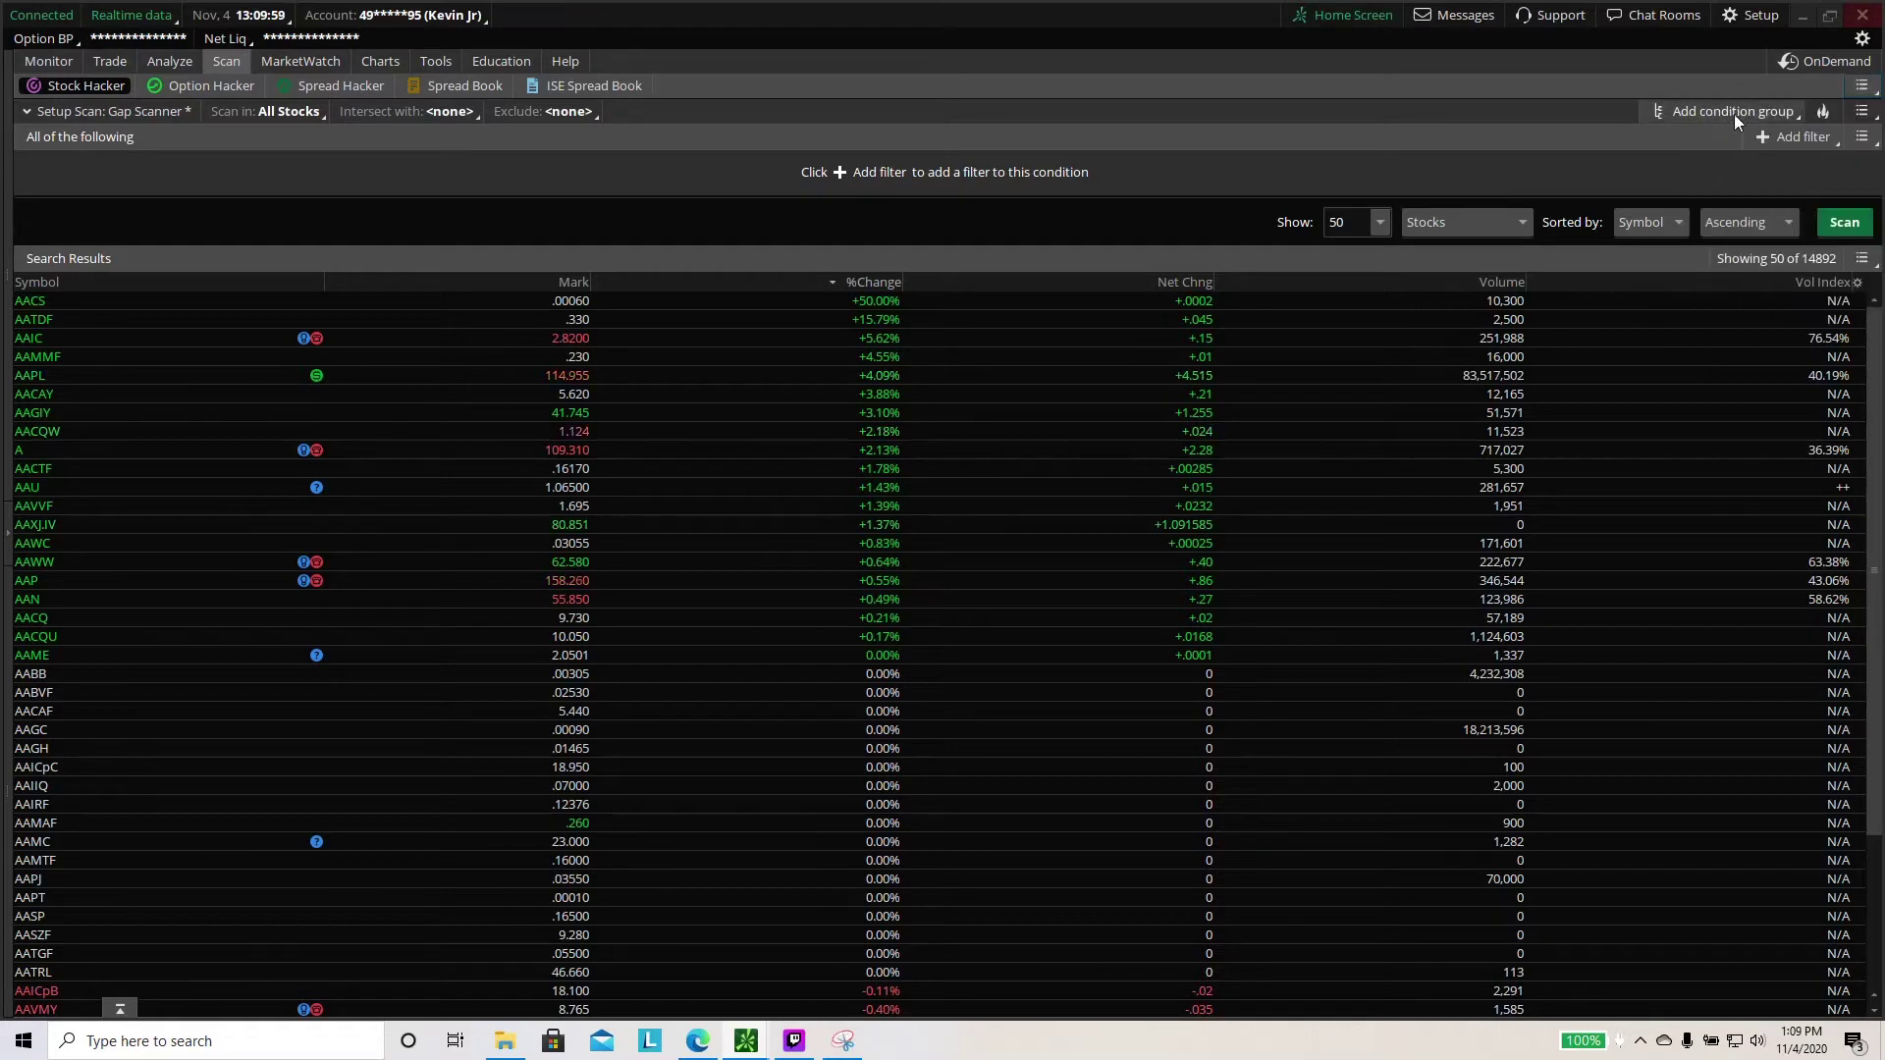
pyautogui.click(1721, 115)
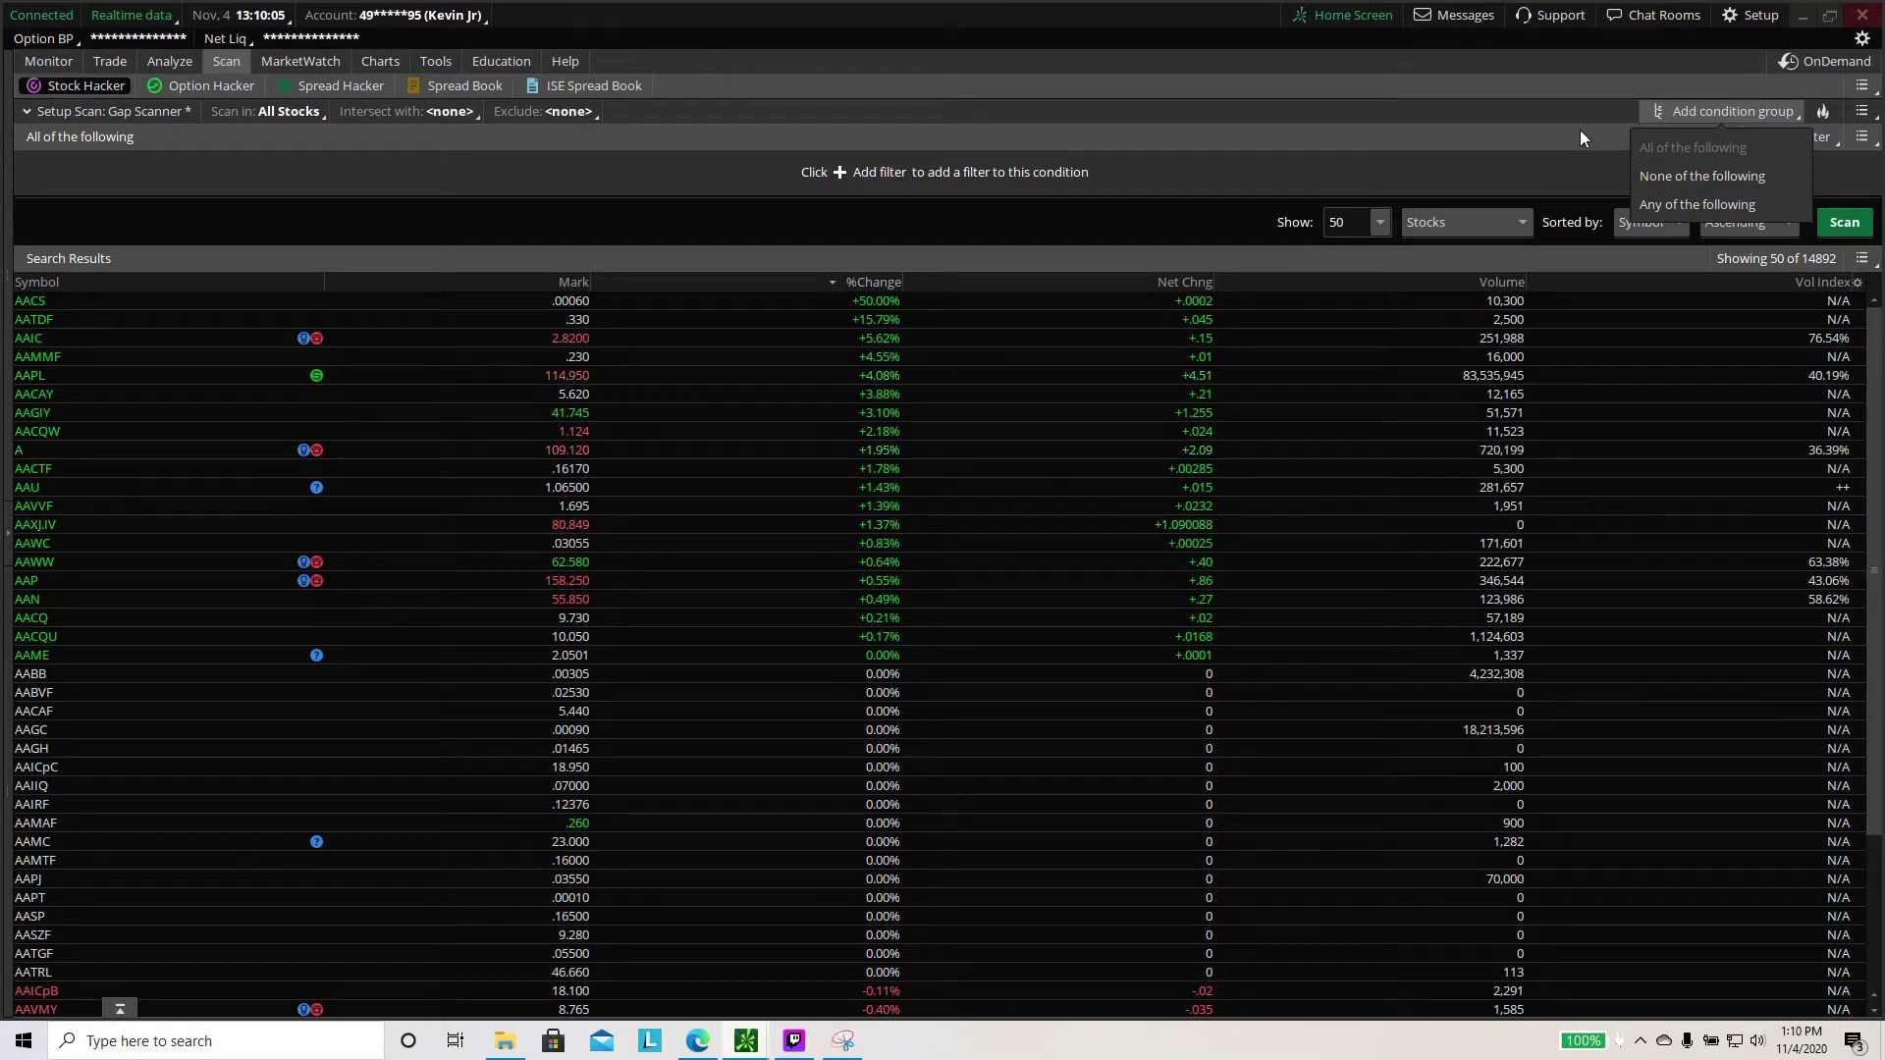
pyautogui.click(1616, 151)
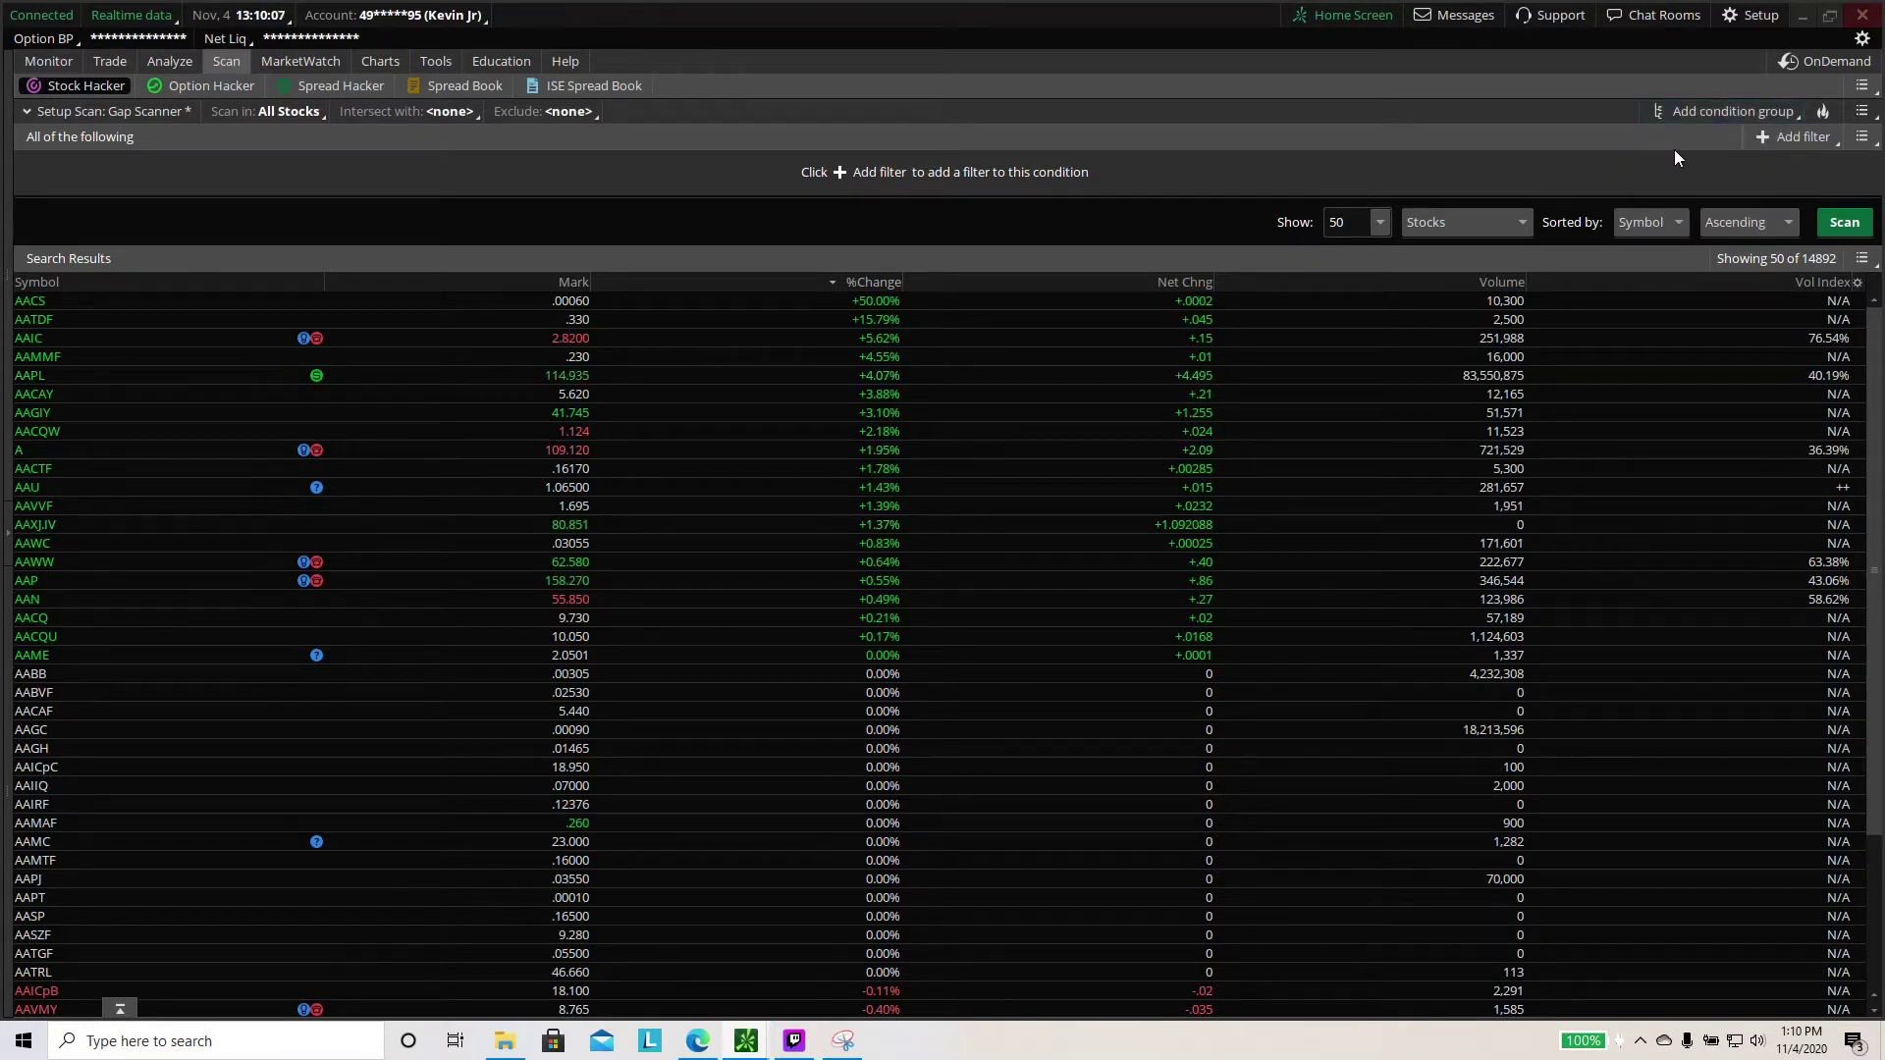
# Add three stock filters and one study filter to the "All of the following" condition group
pyautogui.click(1794, 139)
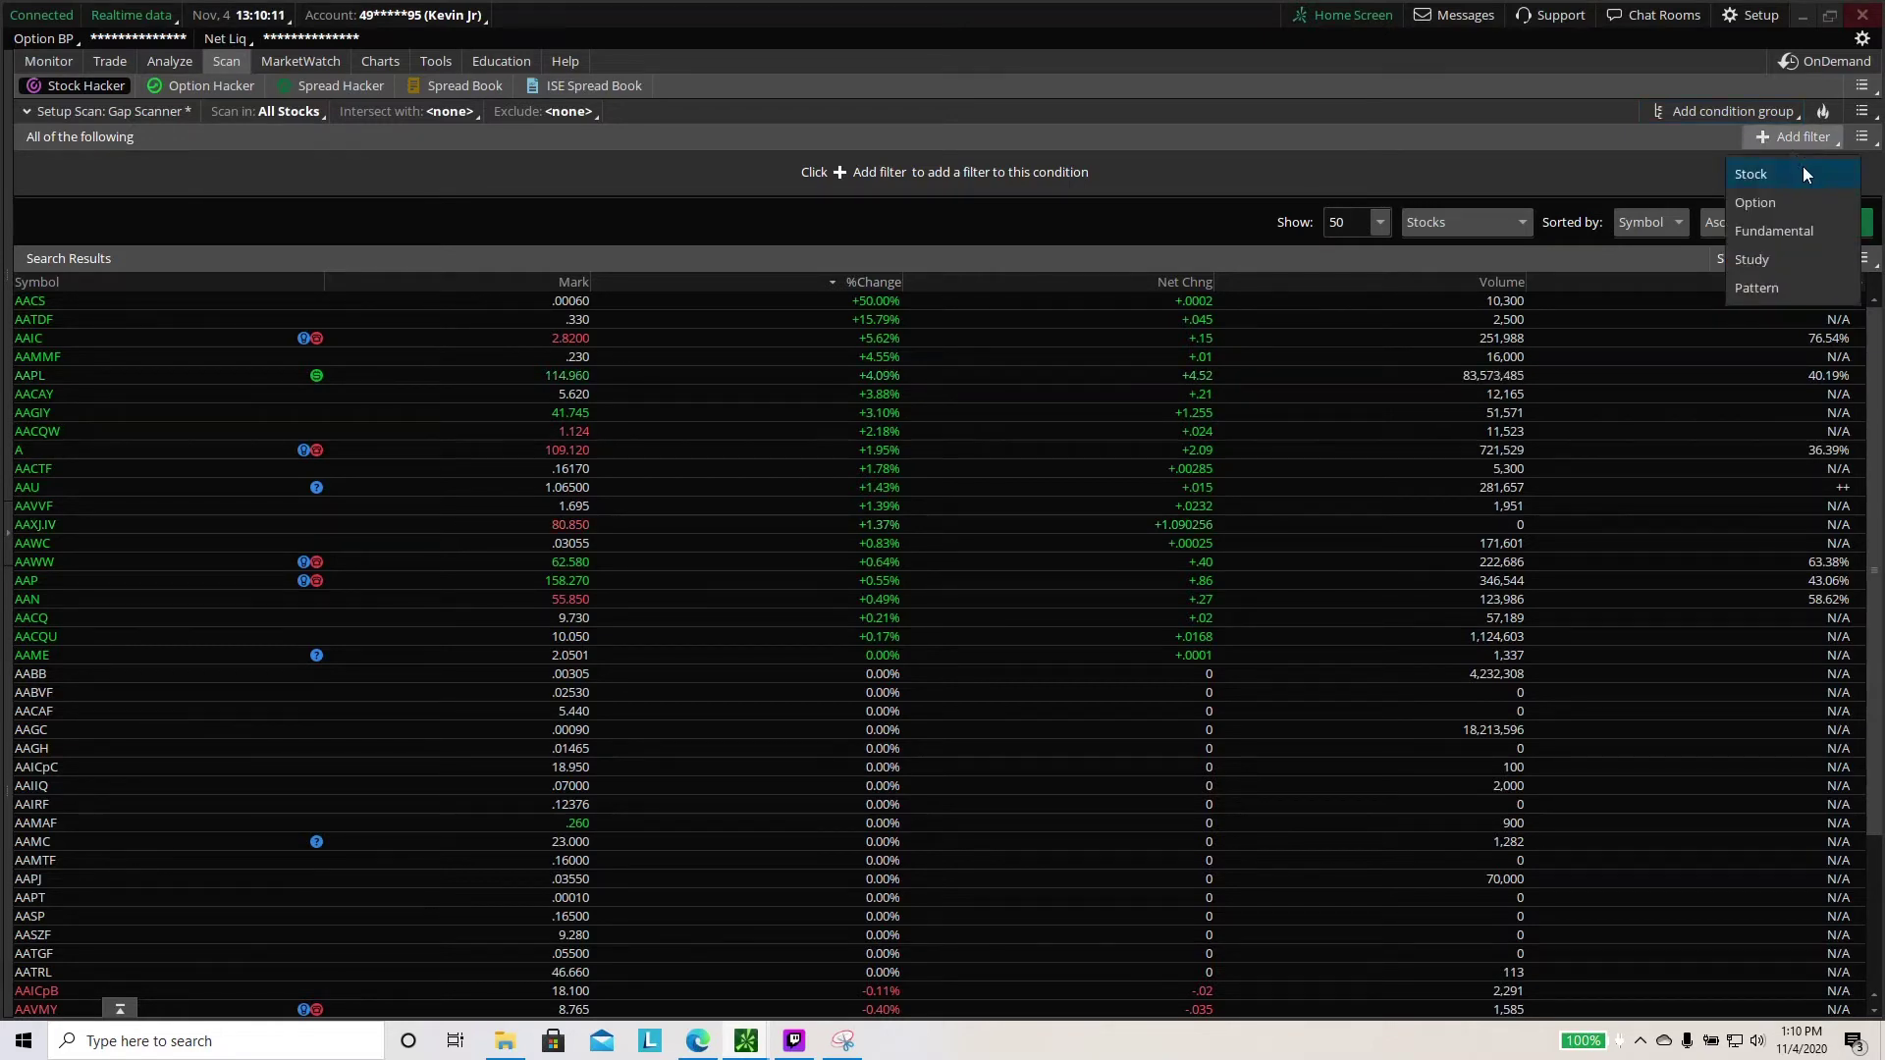
pyautogui.click(1802, 174)
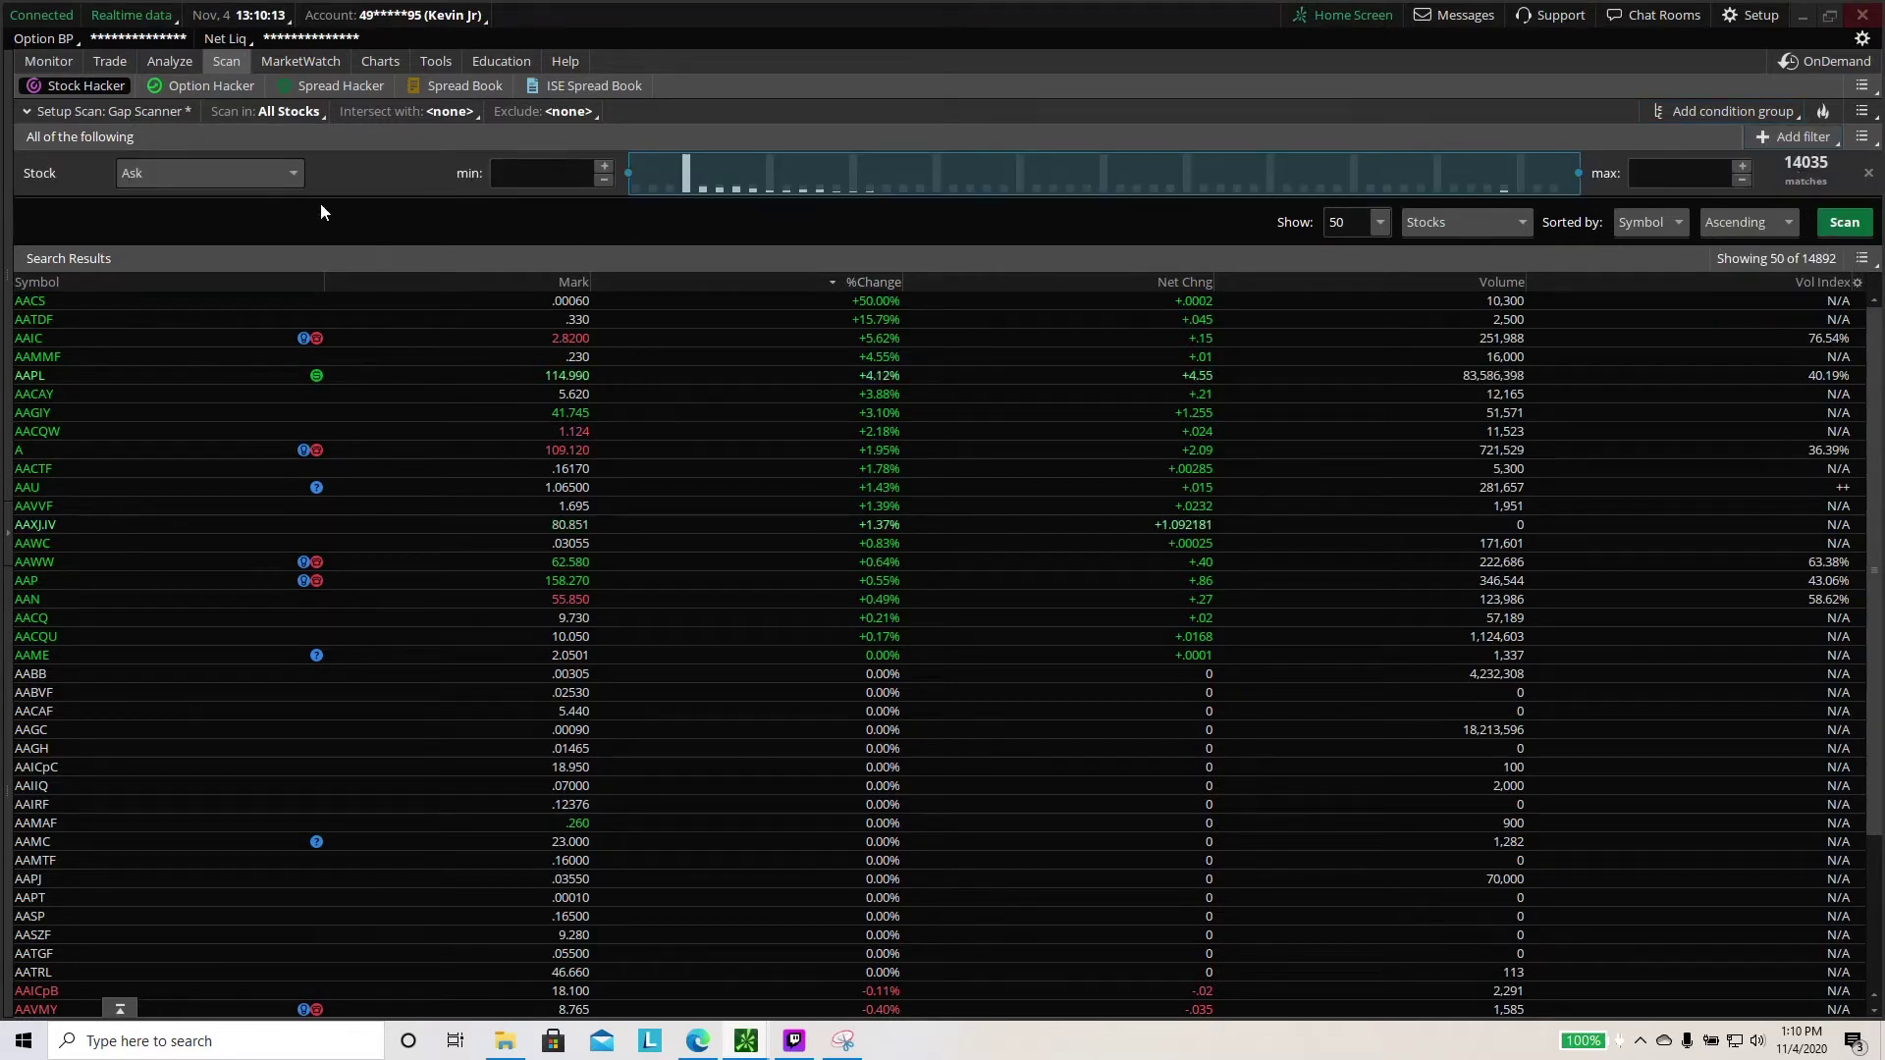
pyautogui.click(1765, 140)
pyautogui.click(1769, 174)
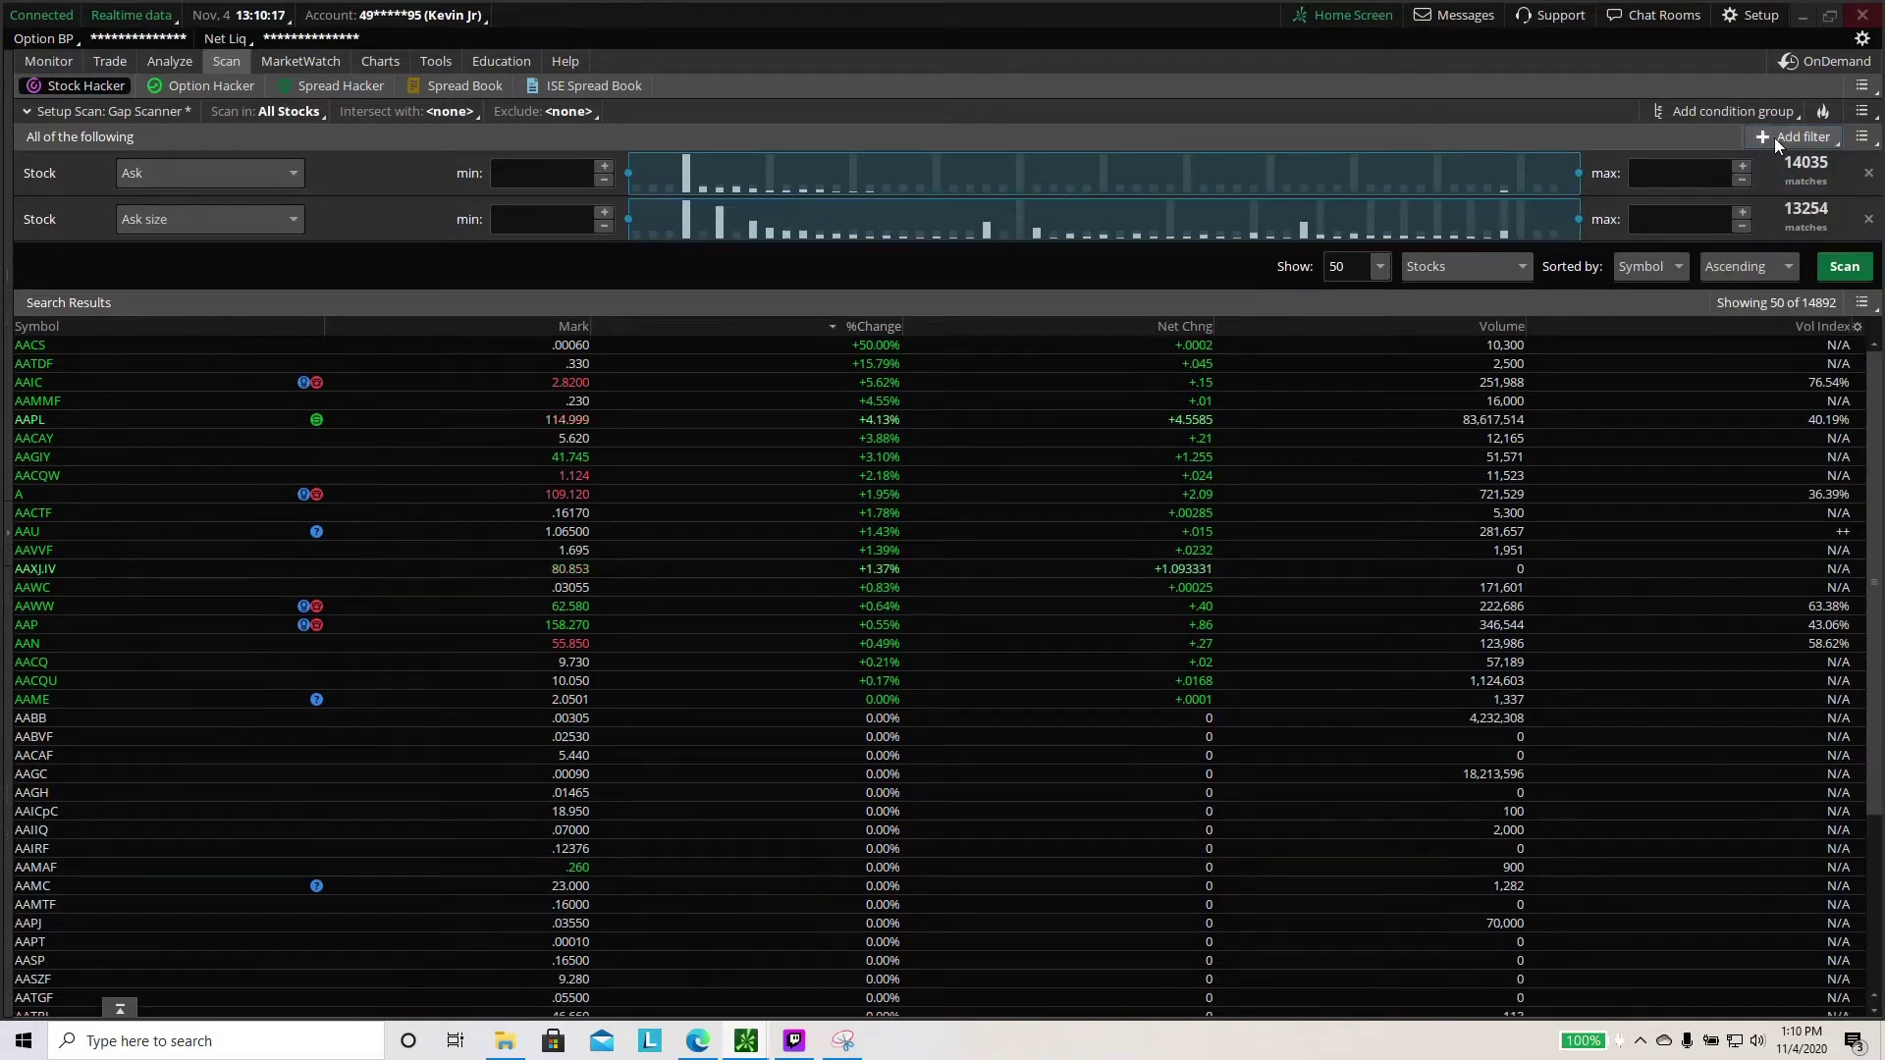
pyautogui.click(1774, 137)
pyautogui.click(1771, 173)
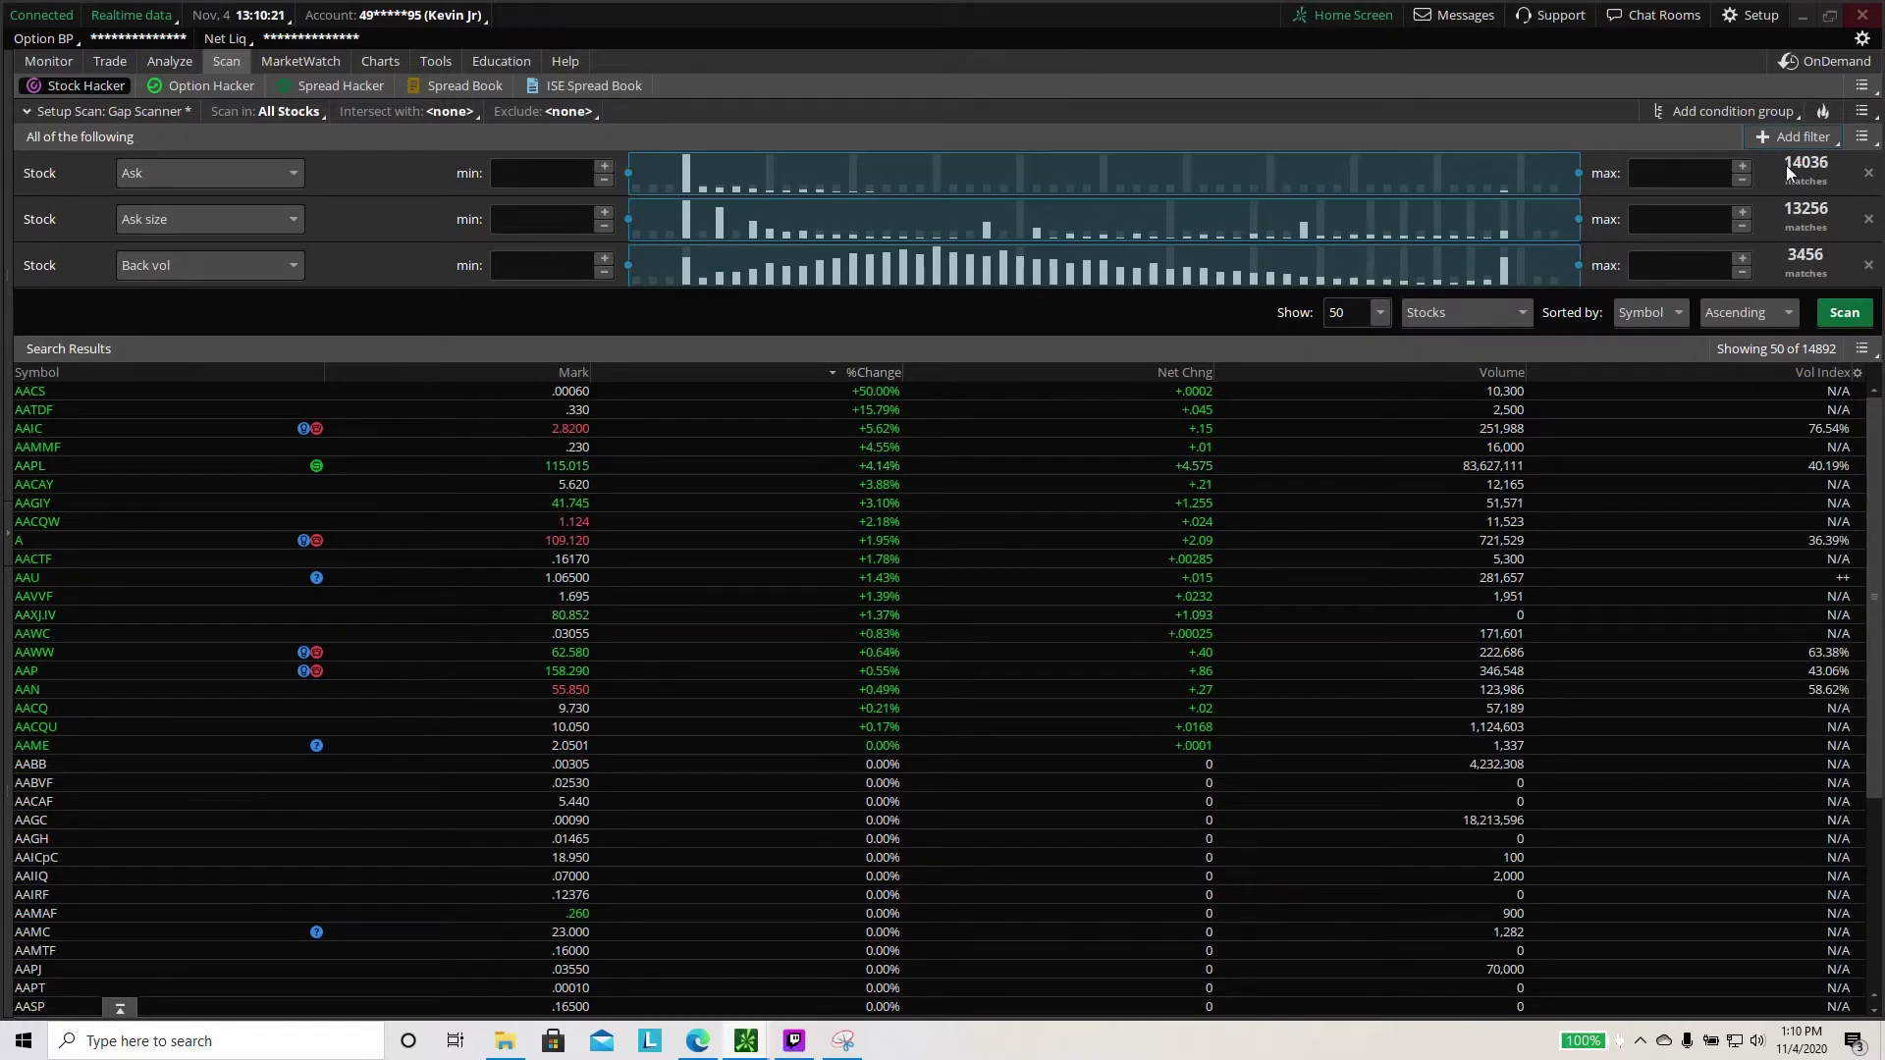
pyautogui.click(1794, 138)
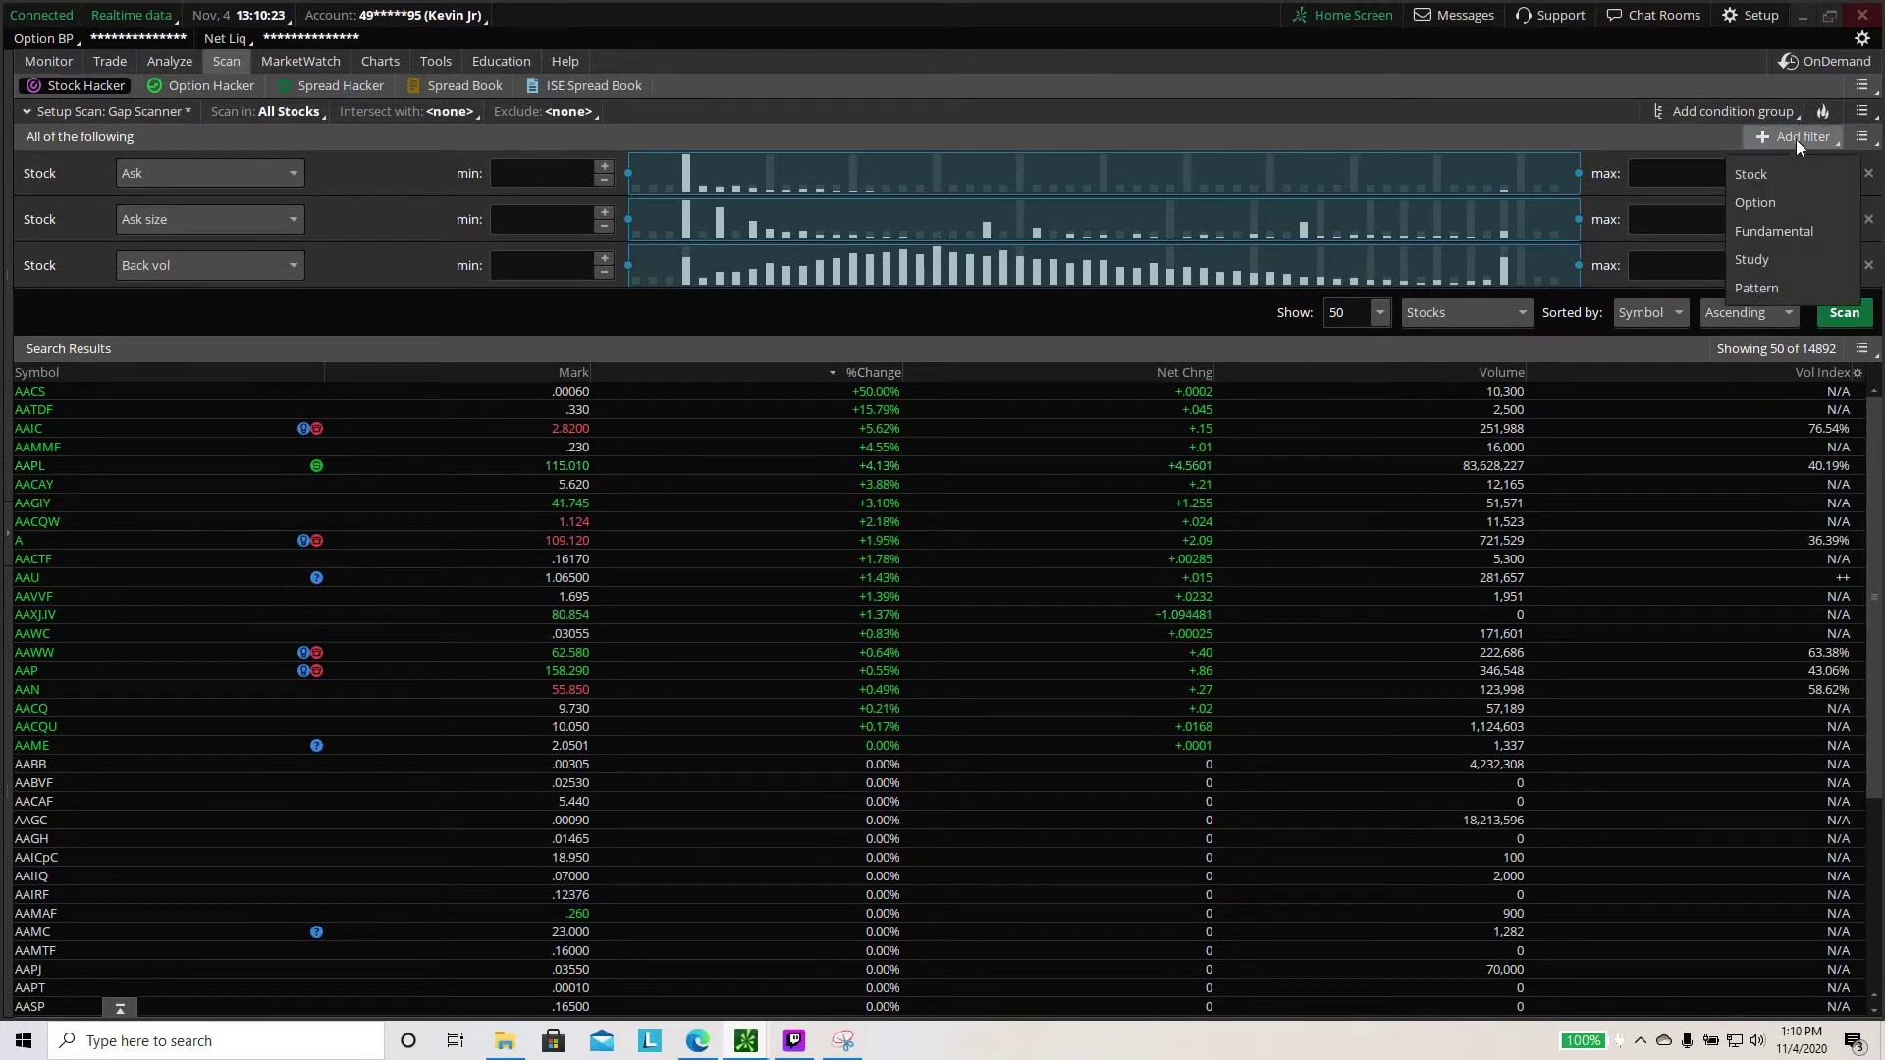
pyautogui.click(1809, 258)
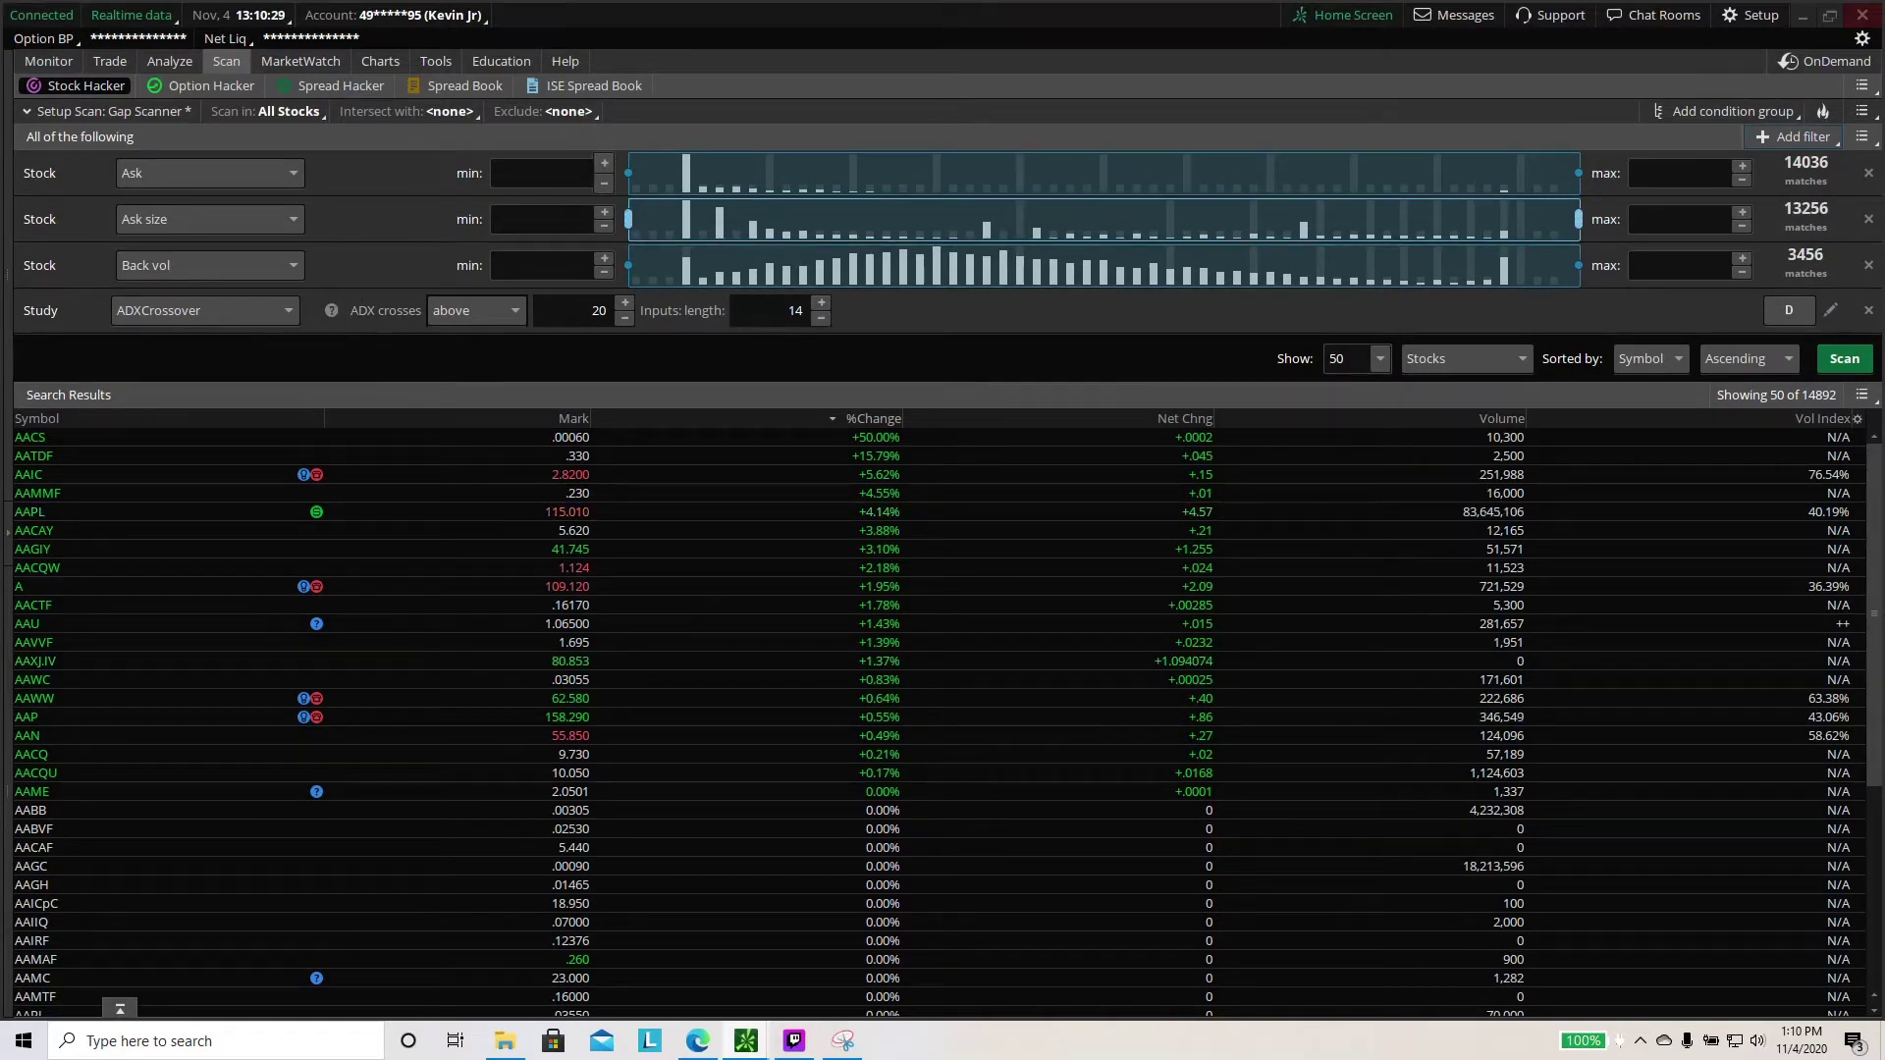
# Change the first stock filter's criterion from Ask to Close and set its minimum to 1.00
pyautogui.click(580, 173)
pyautogui.write('0')
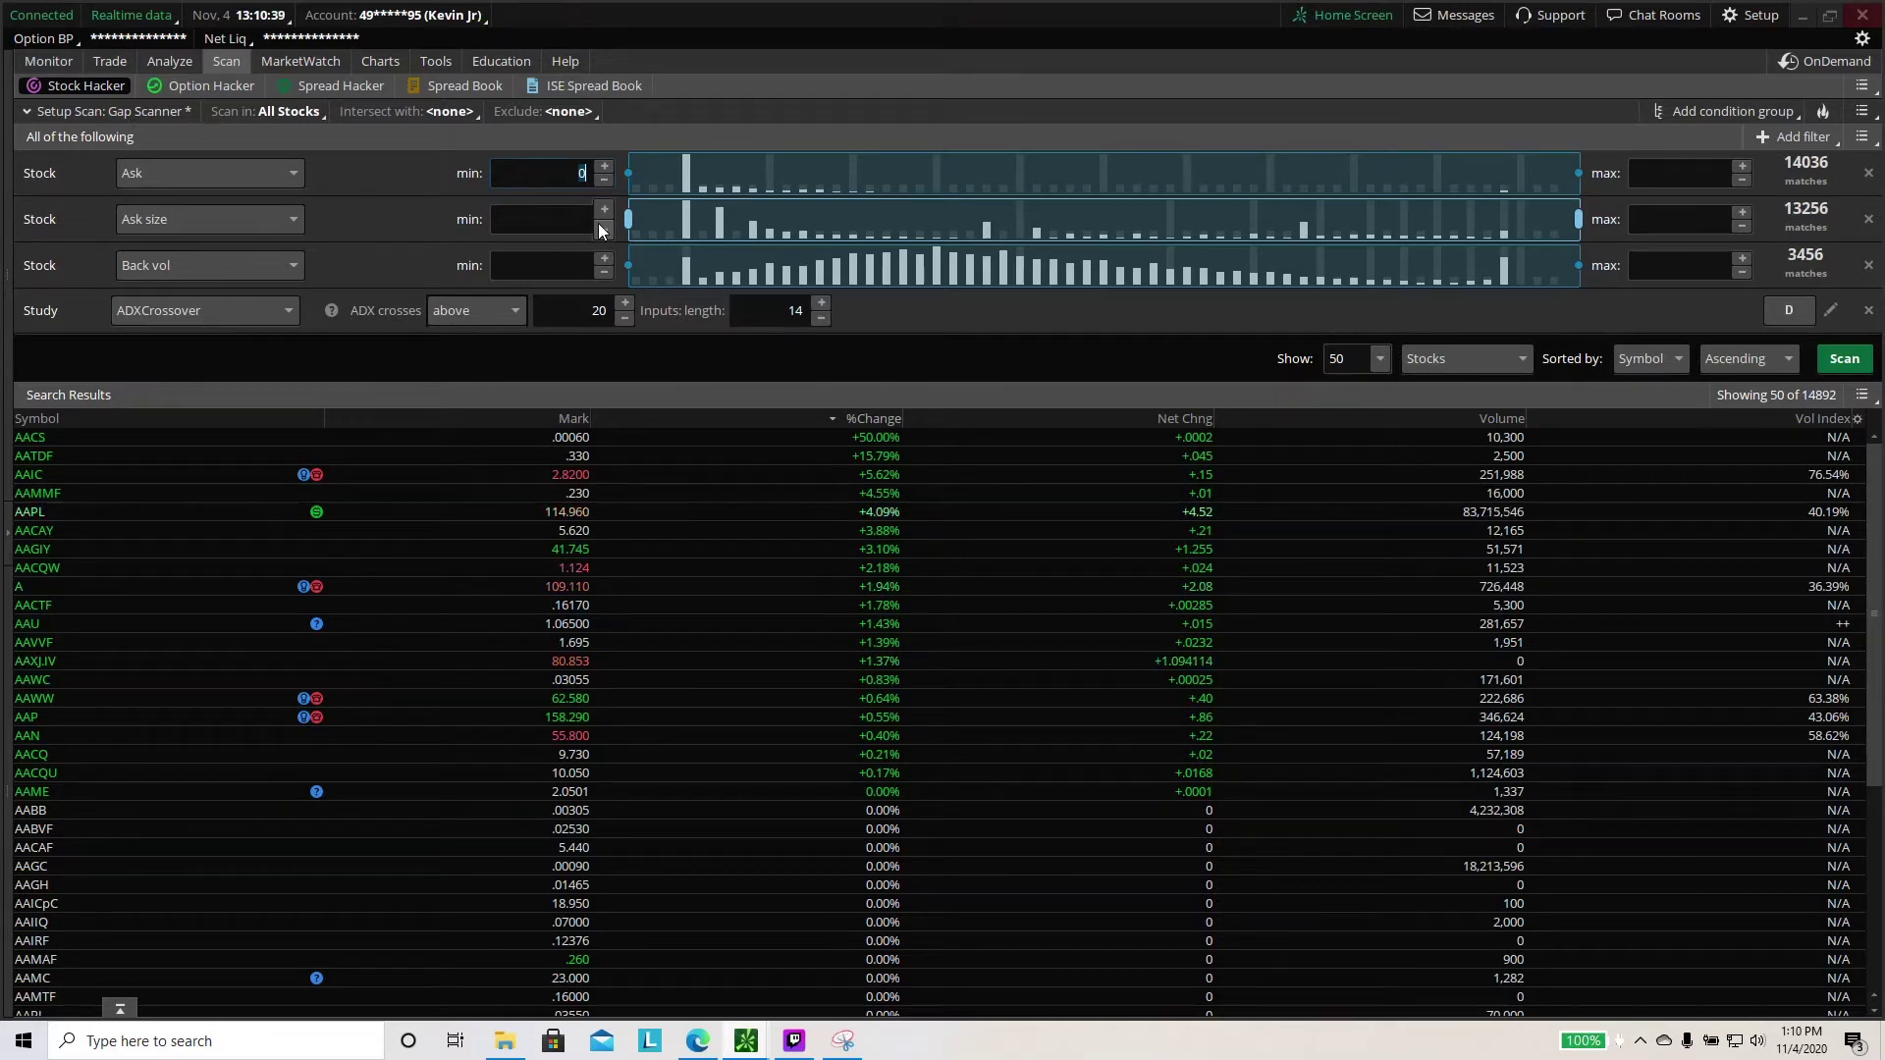
pyautogui.click(198, 176)
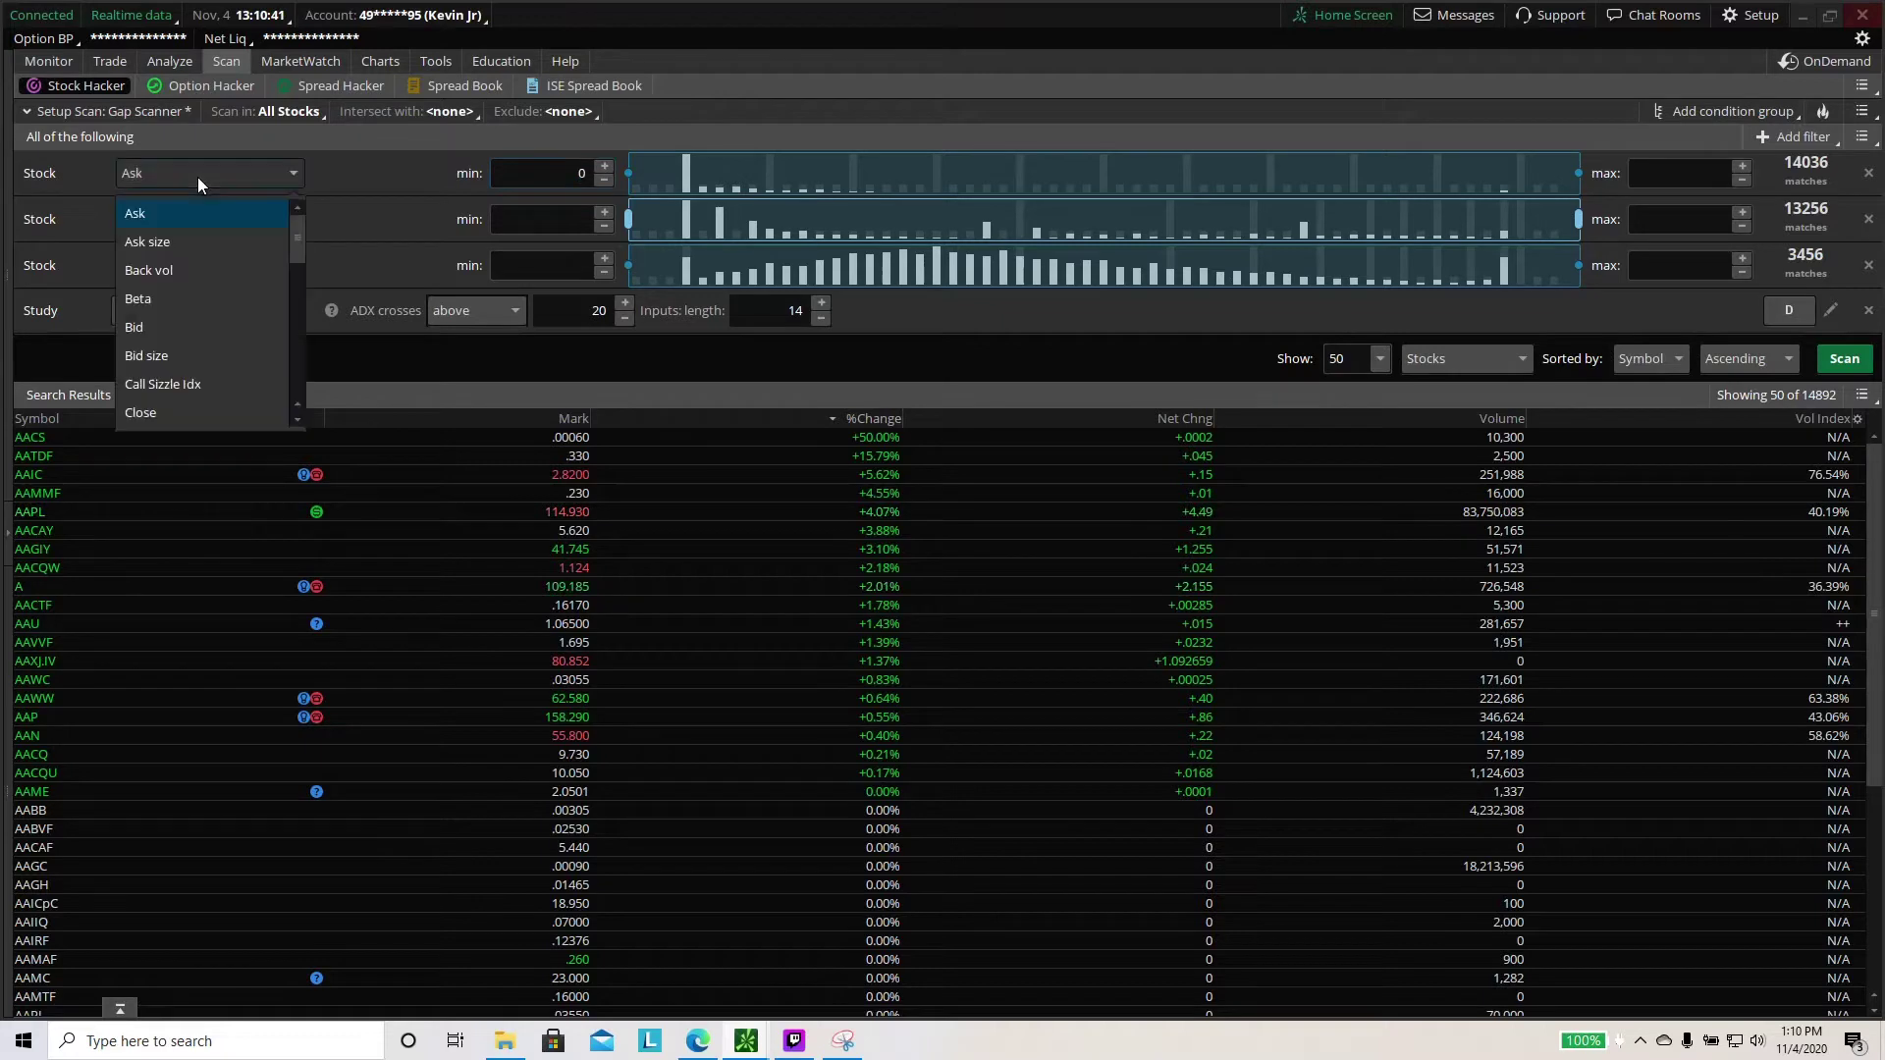
pyautogui.scroll(-1, 210, 328)
pyautogui.click(194, 330)
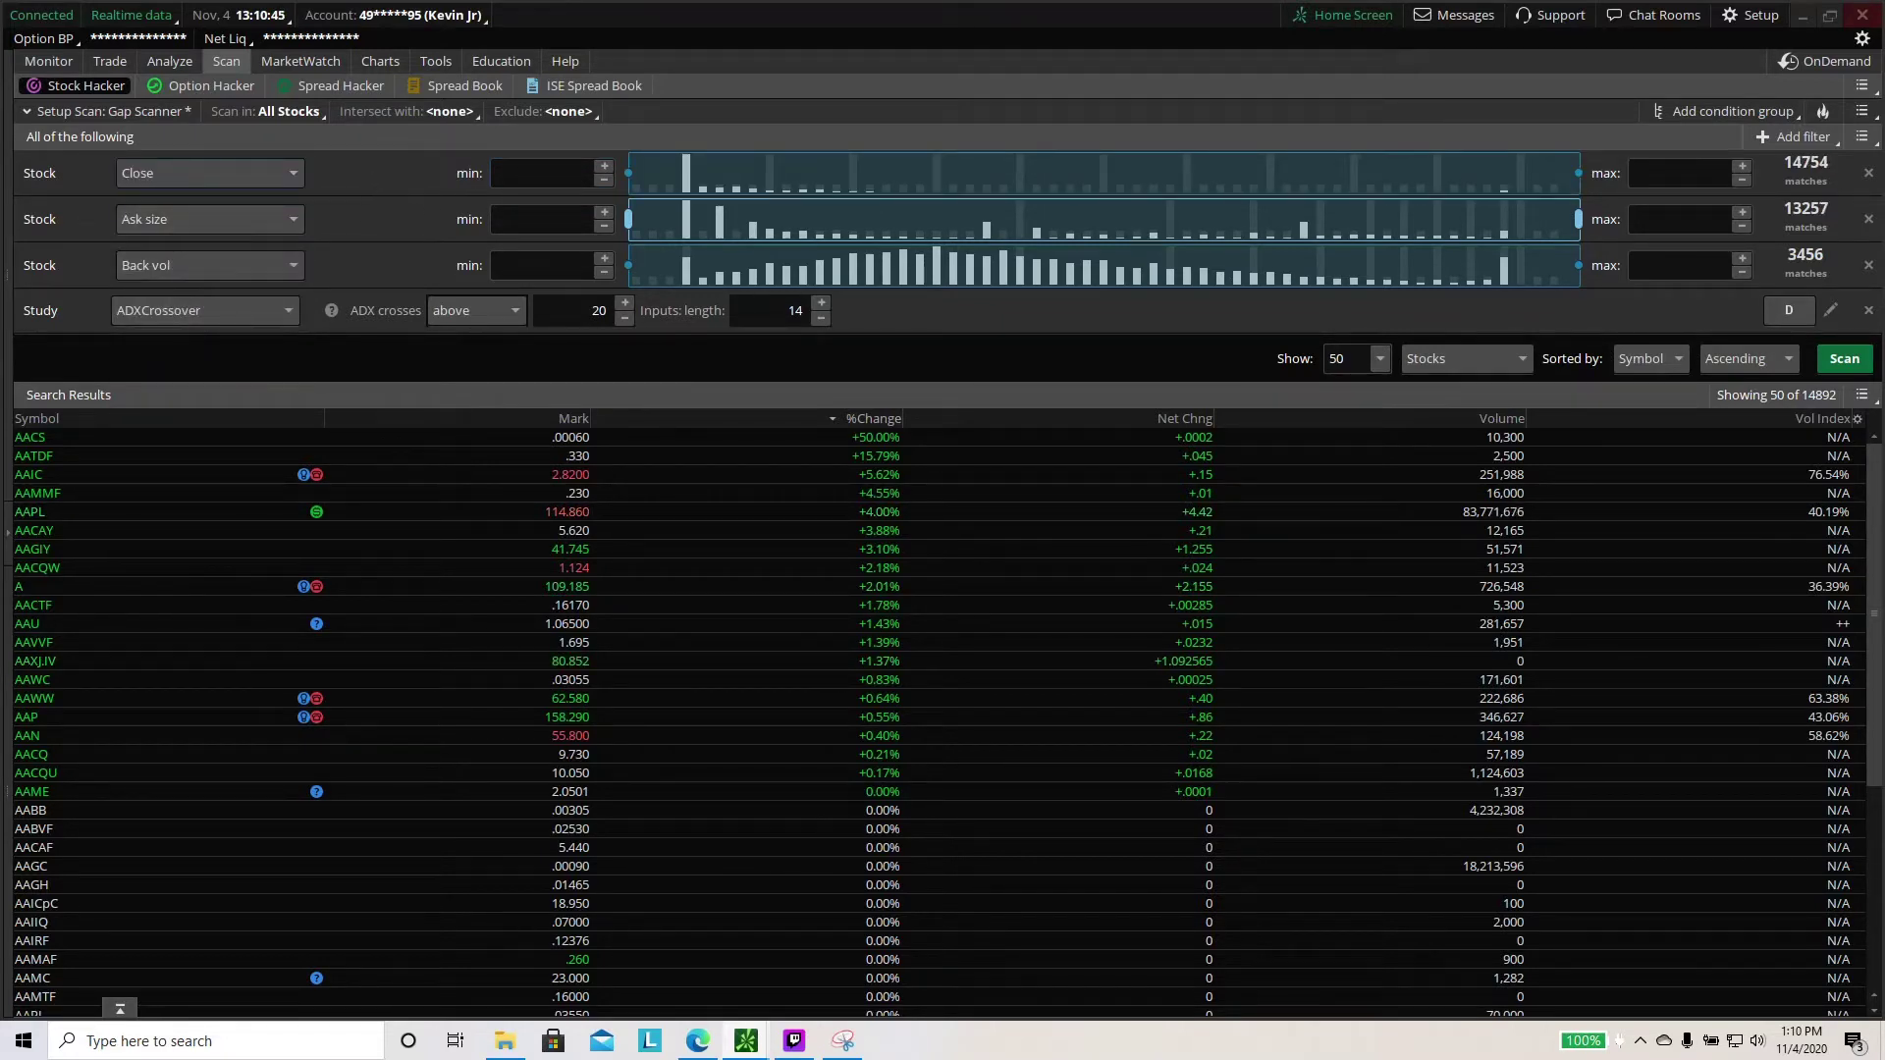
pyautogui.write('0')
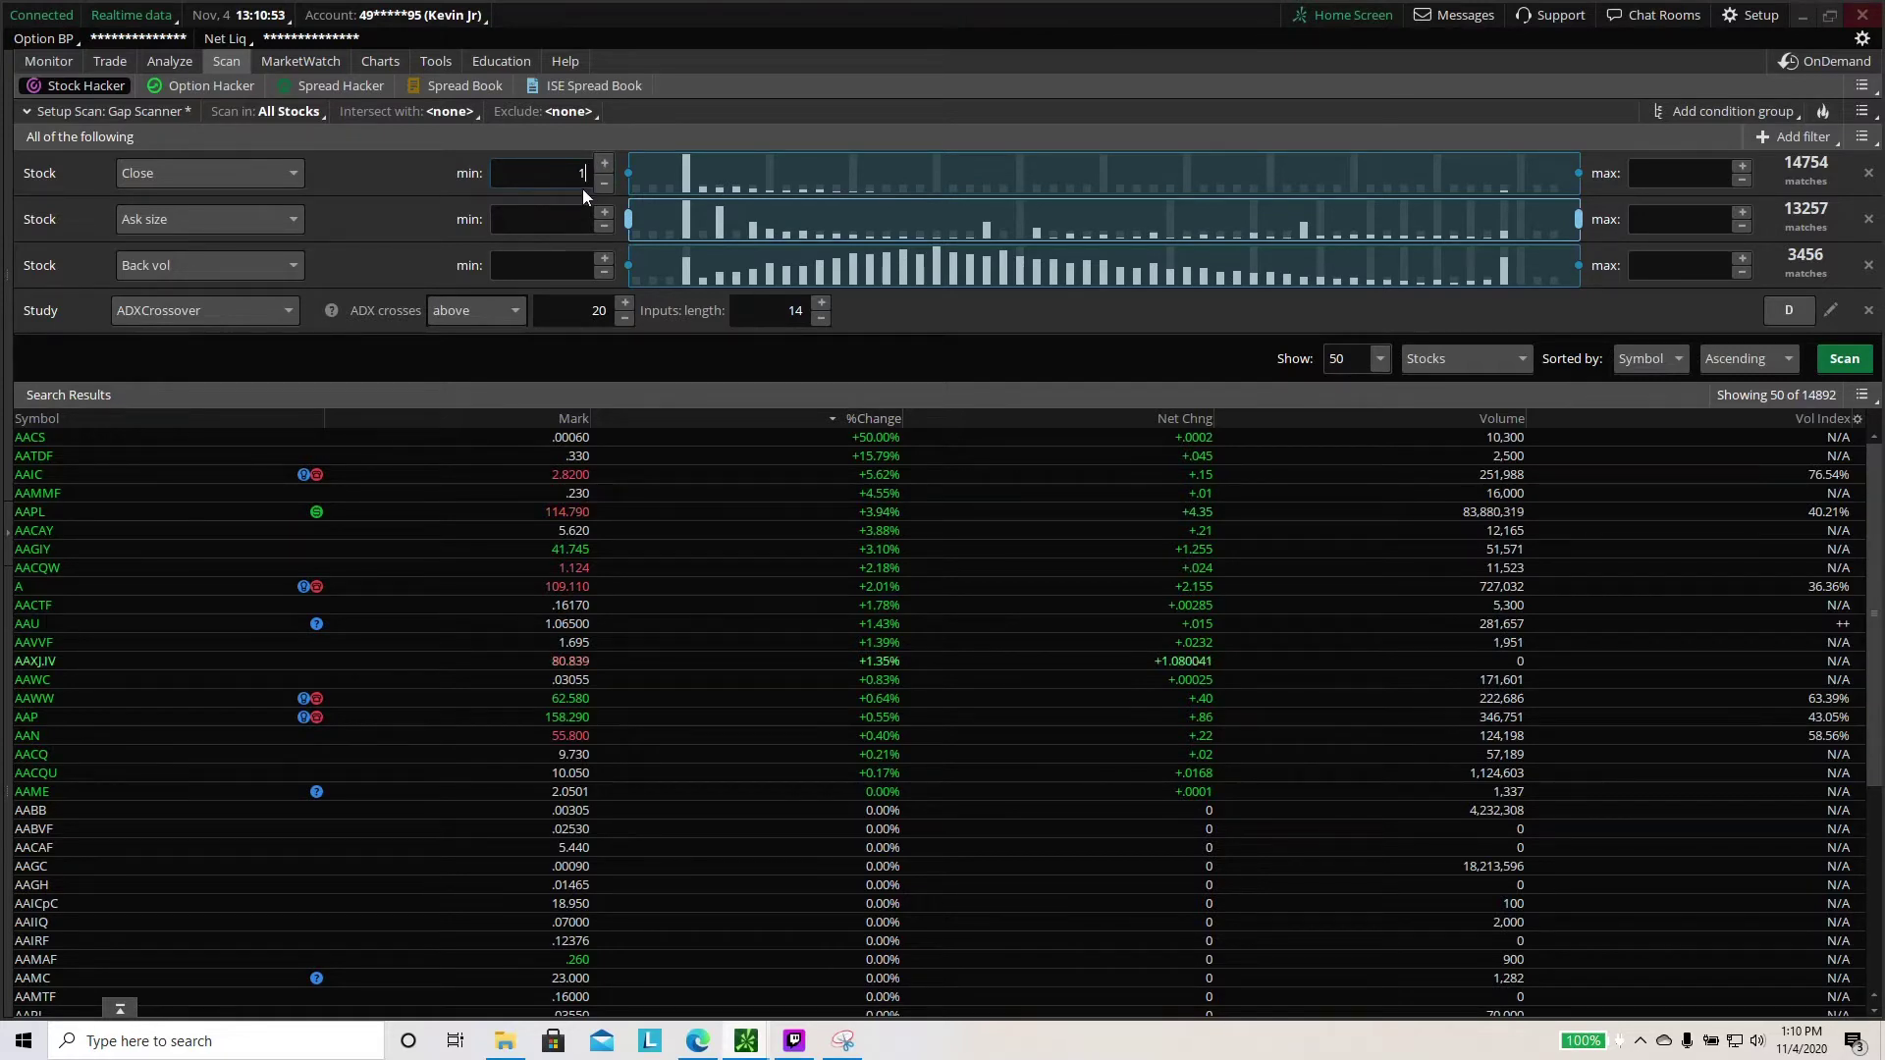
# Set the Close filter's maximum to 20.00
pyautogui.click(1672, 172)
pyautogui.doubleClick(1675, 173)
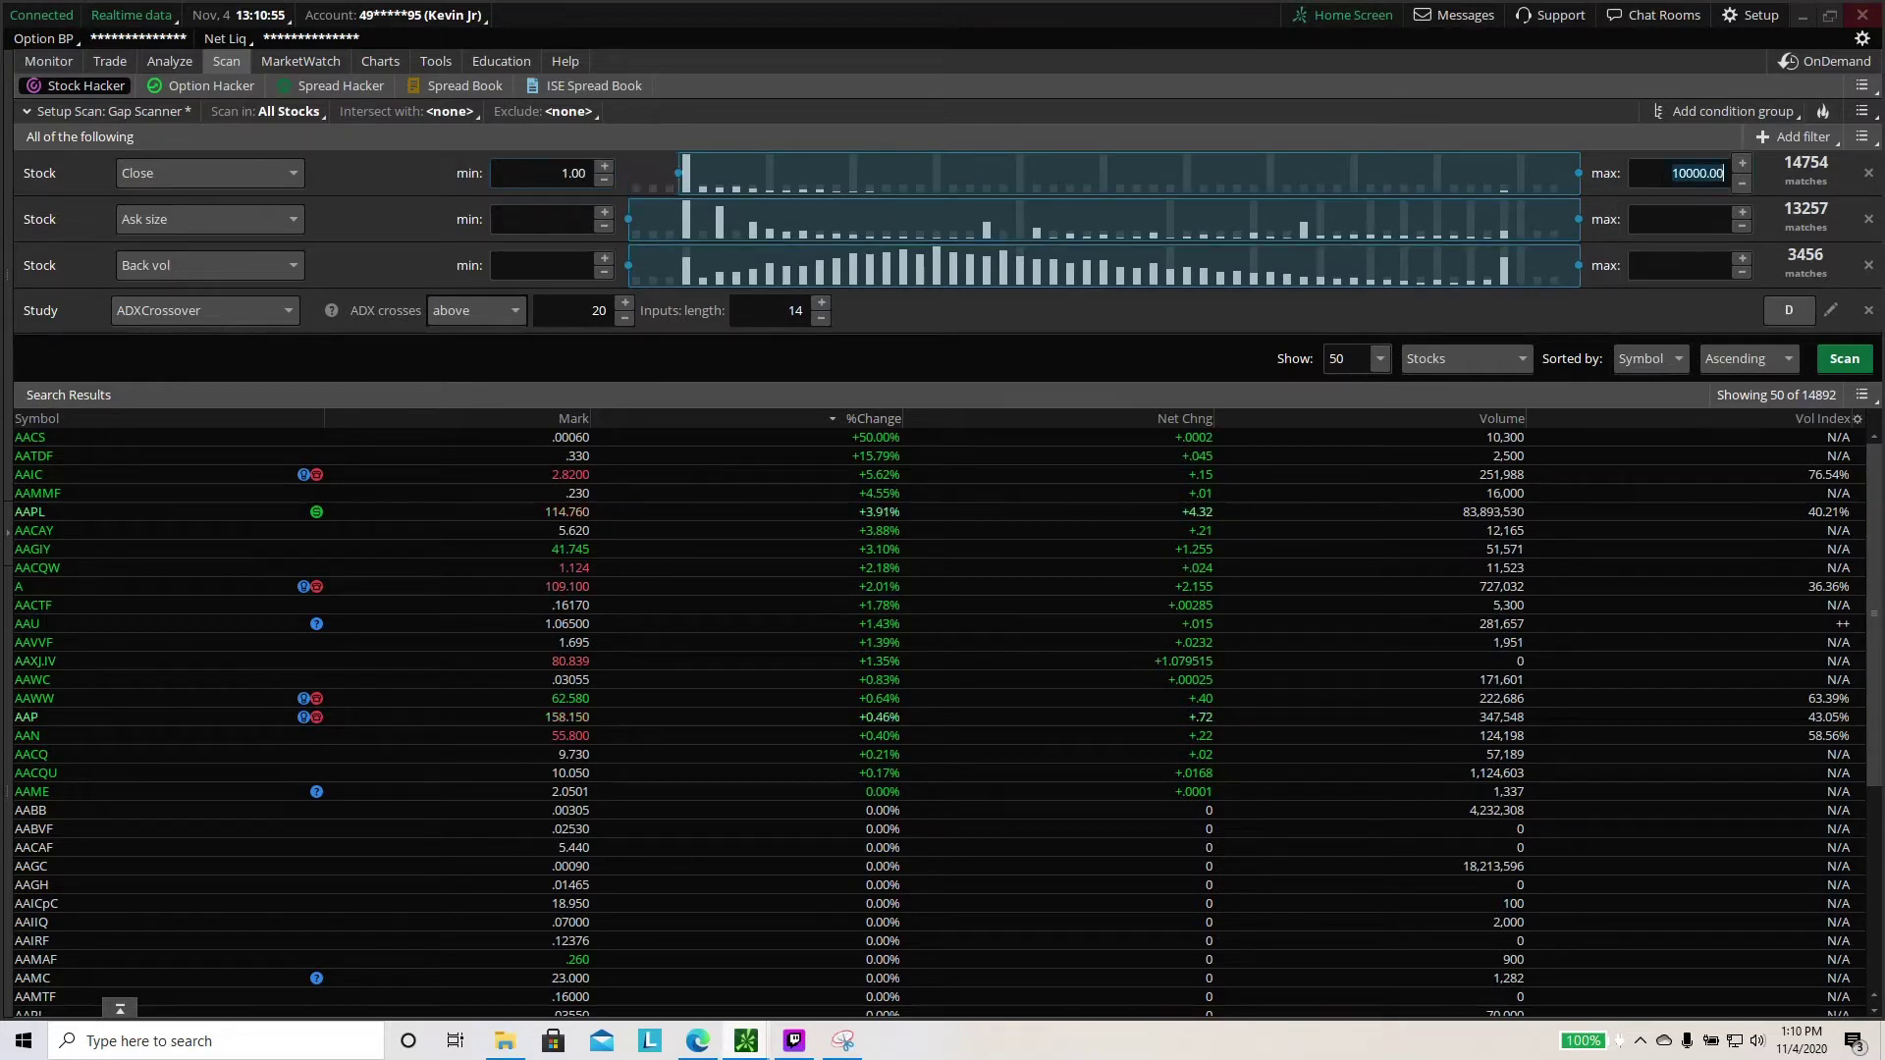
pyautogui.click(1677, 172)
pyautogui.doubleClick(1680, 173)
pyautogui.write('20')
pyautogui.press('Return')
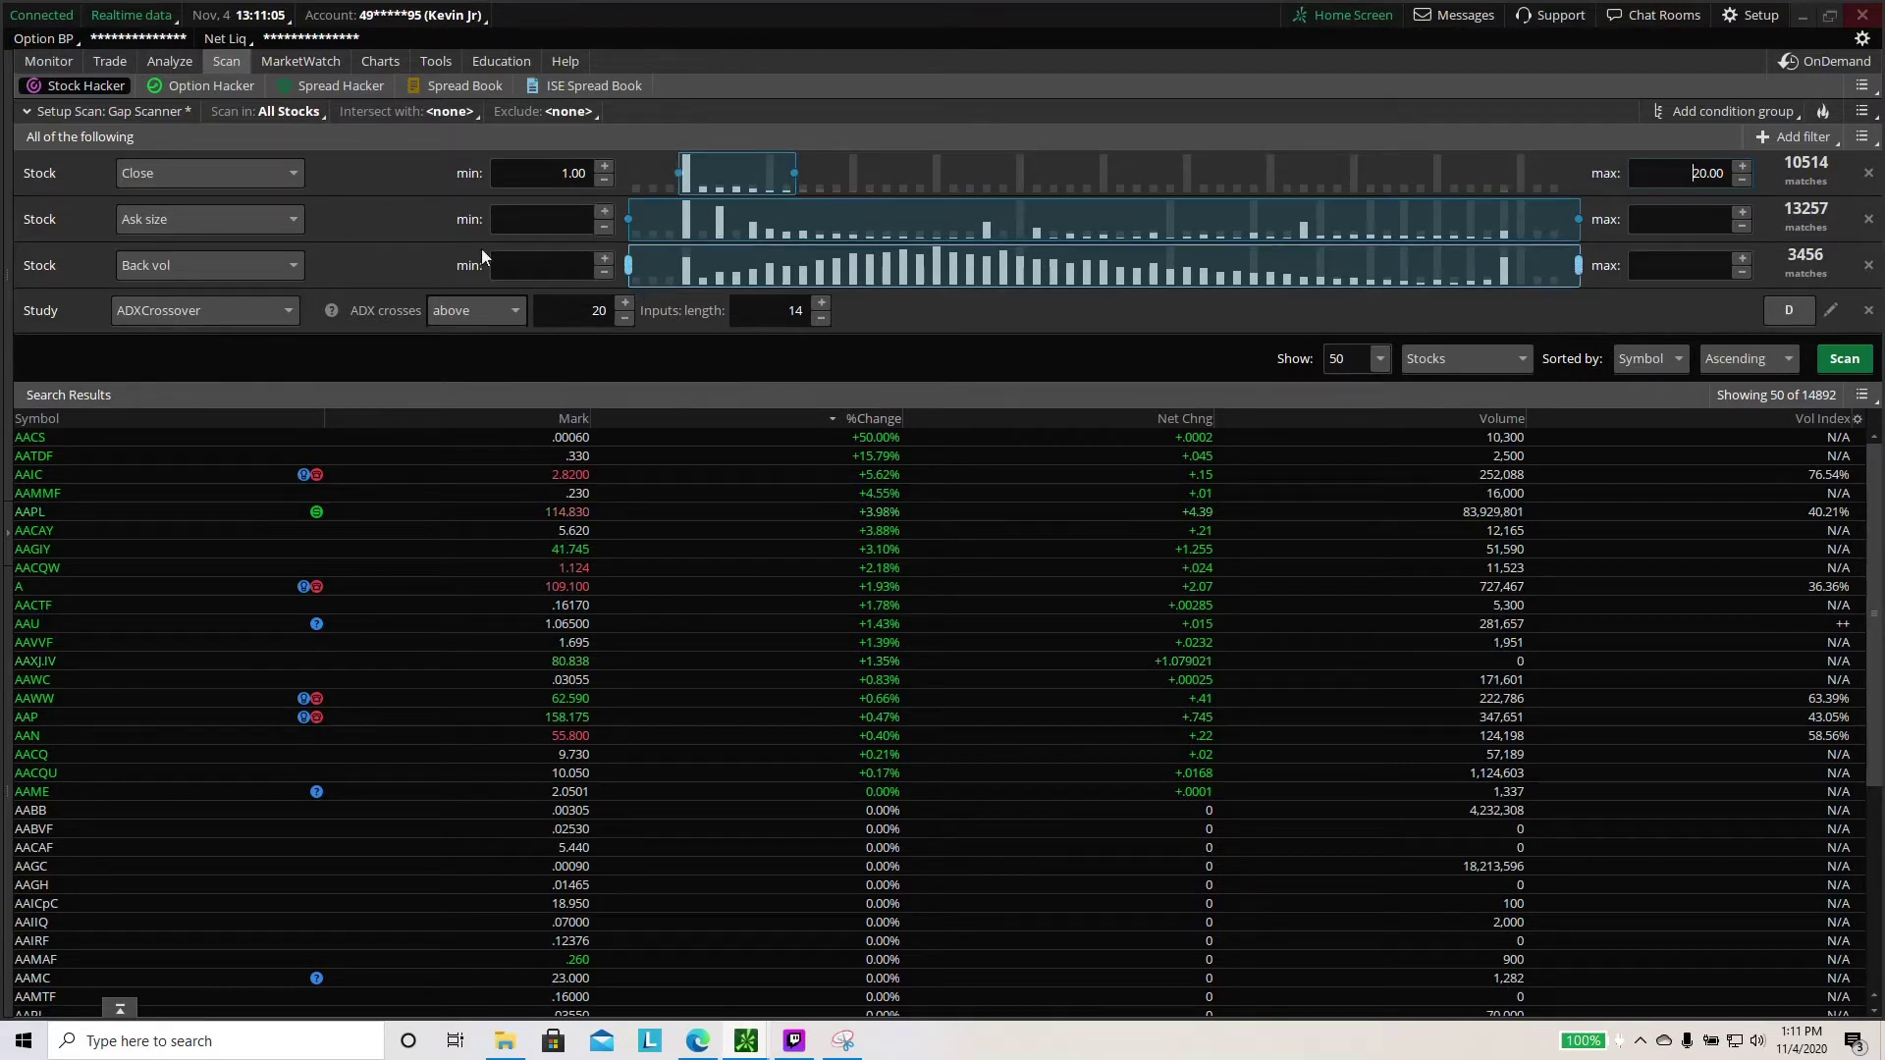
# Change the second stock filter's criterion to Volume
pyautogui.click(271, 221)
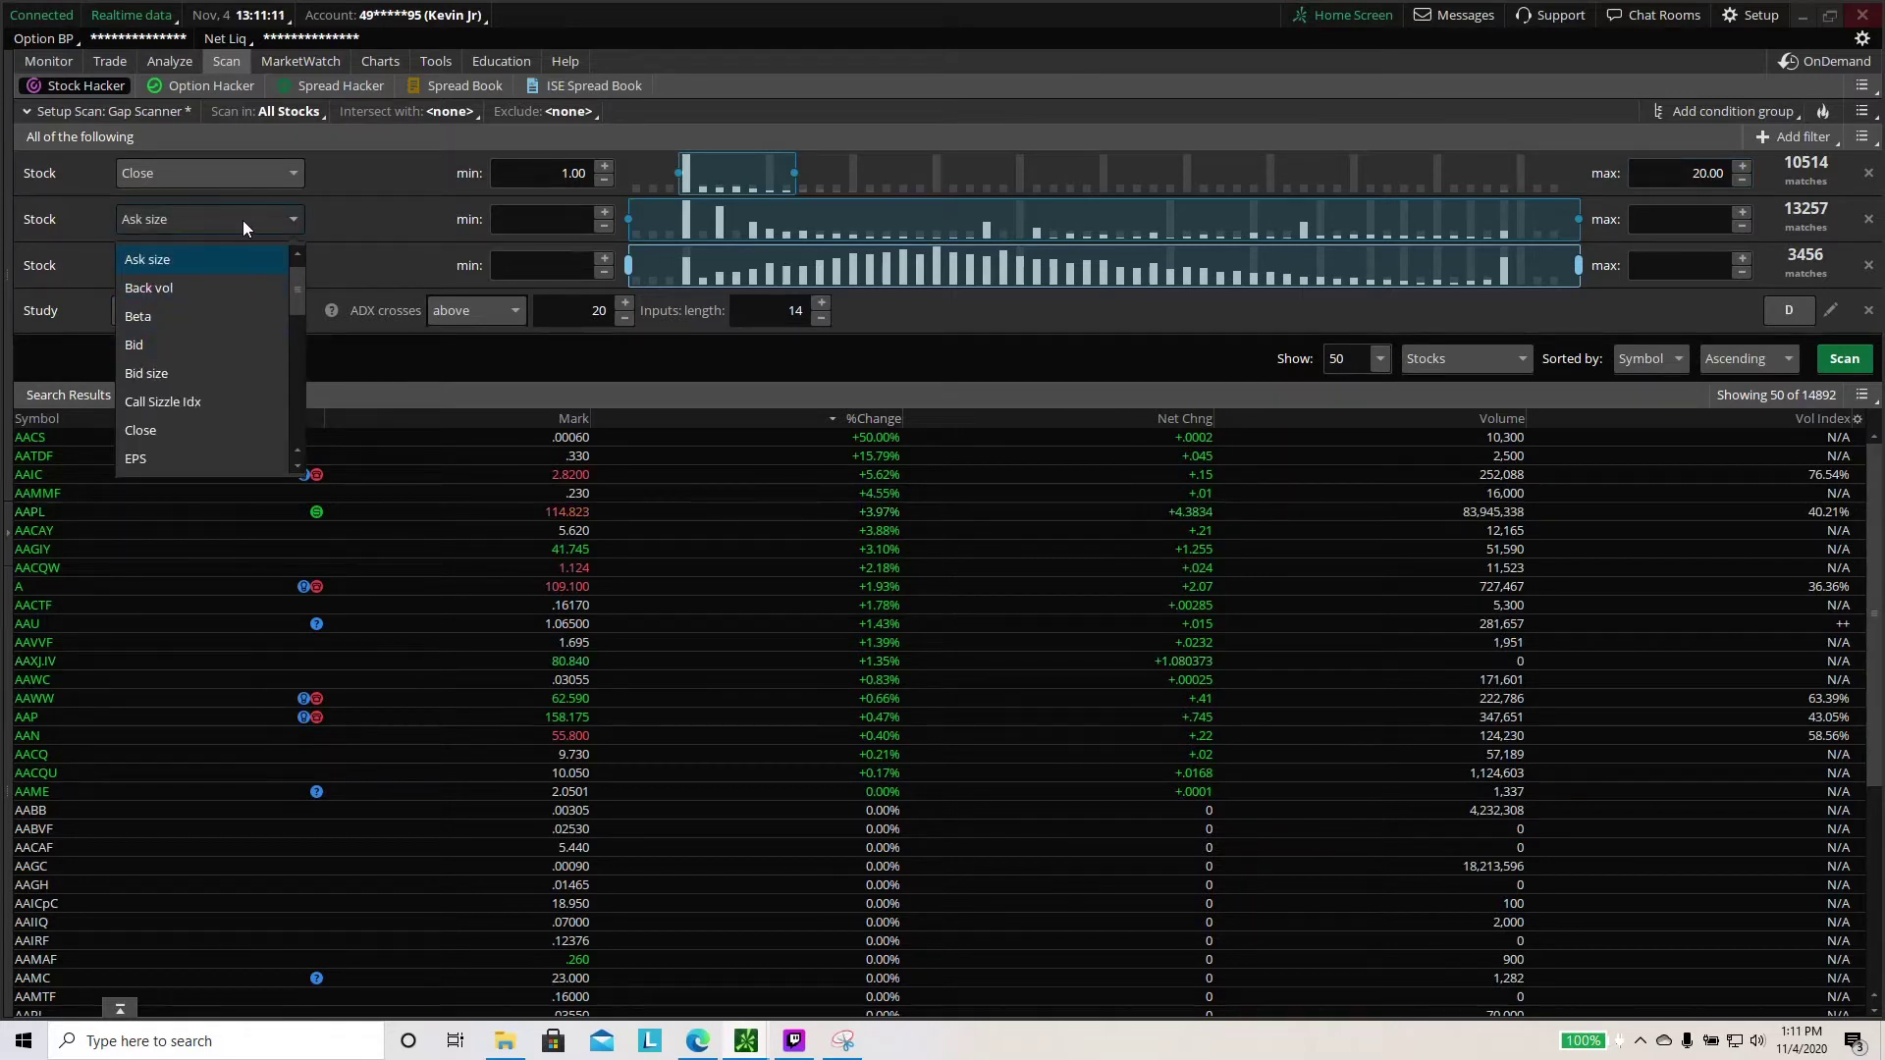
pyautogui.scroll(-5, 216, 305)
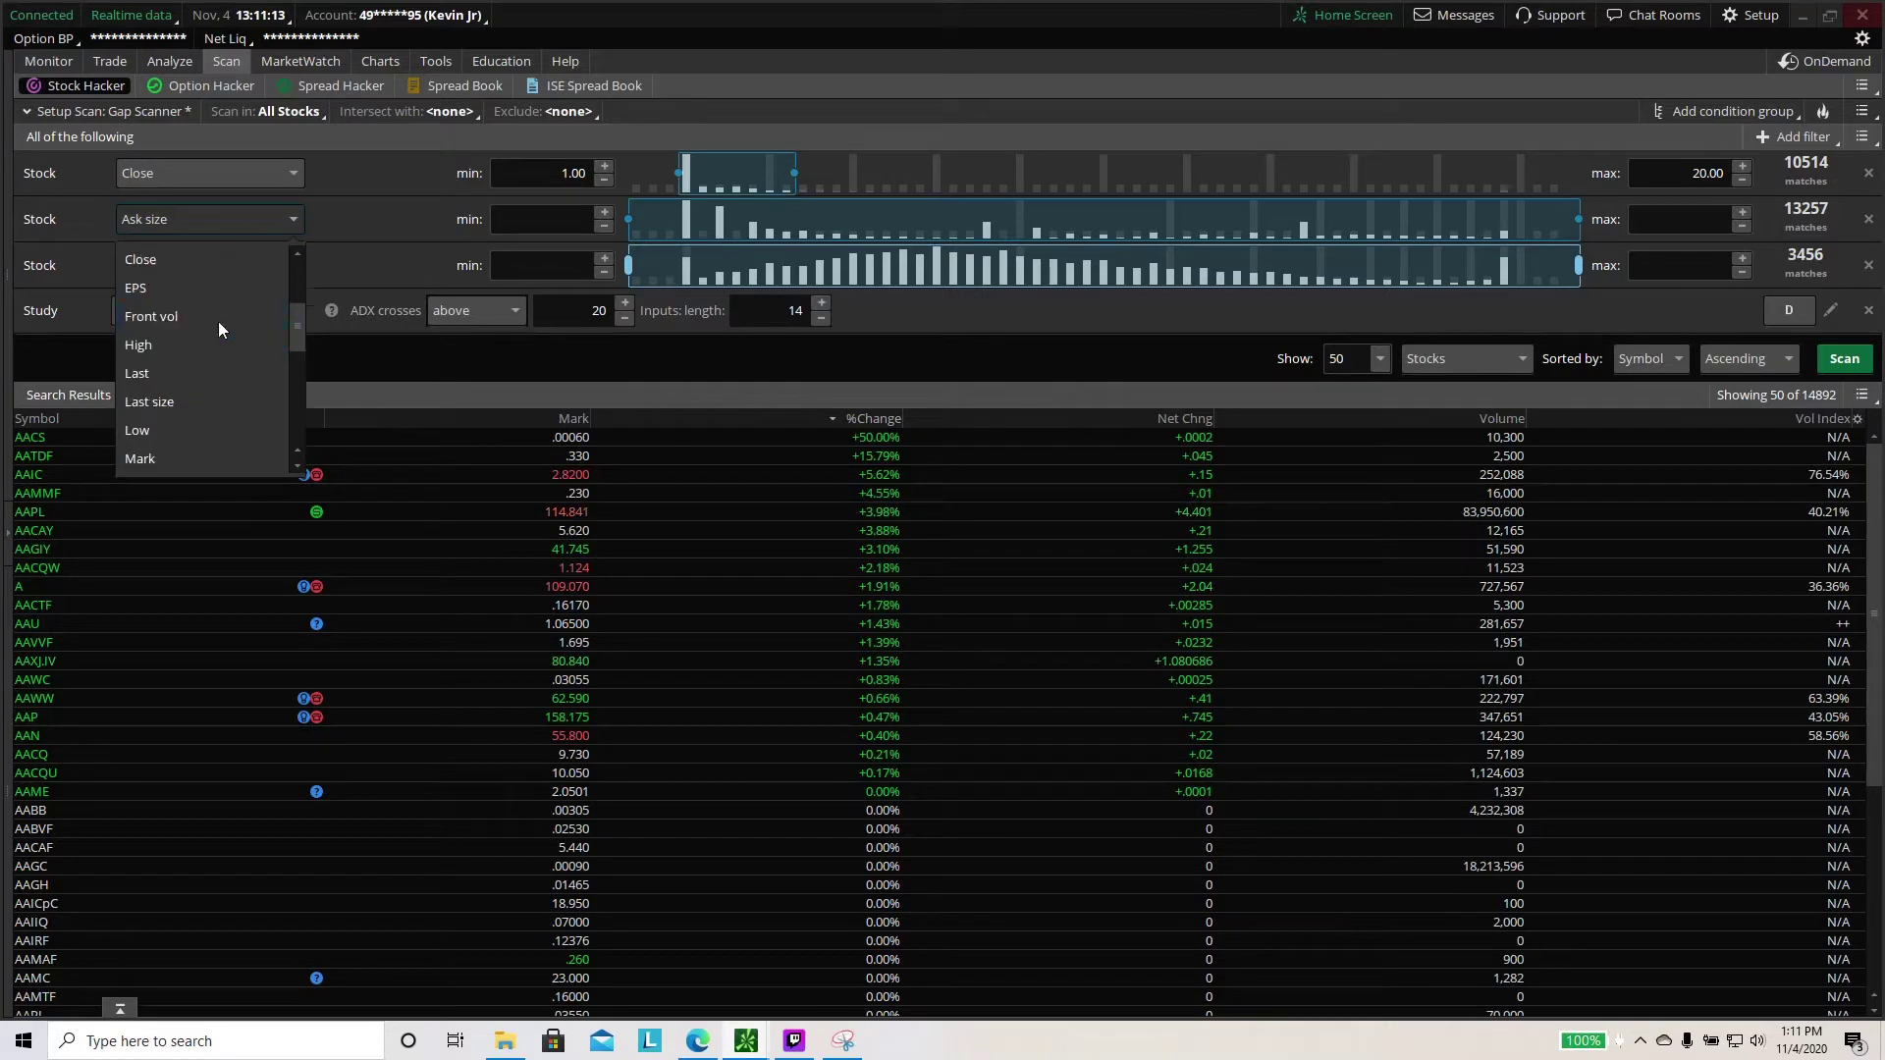
pyautogui.scroll(-3, 202, 369)
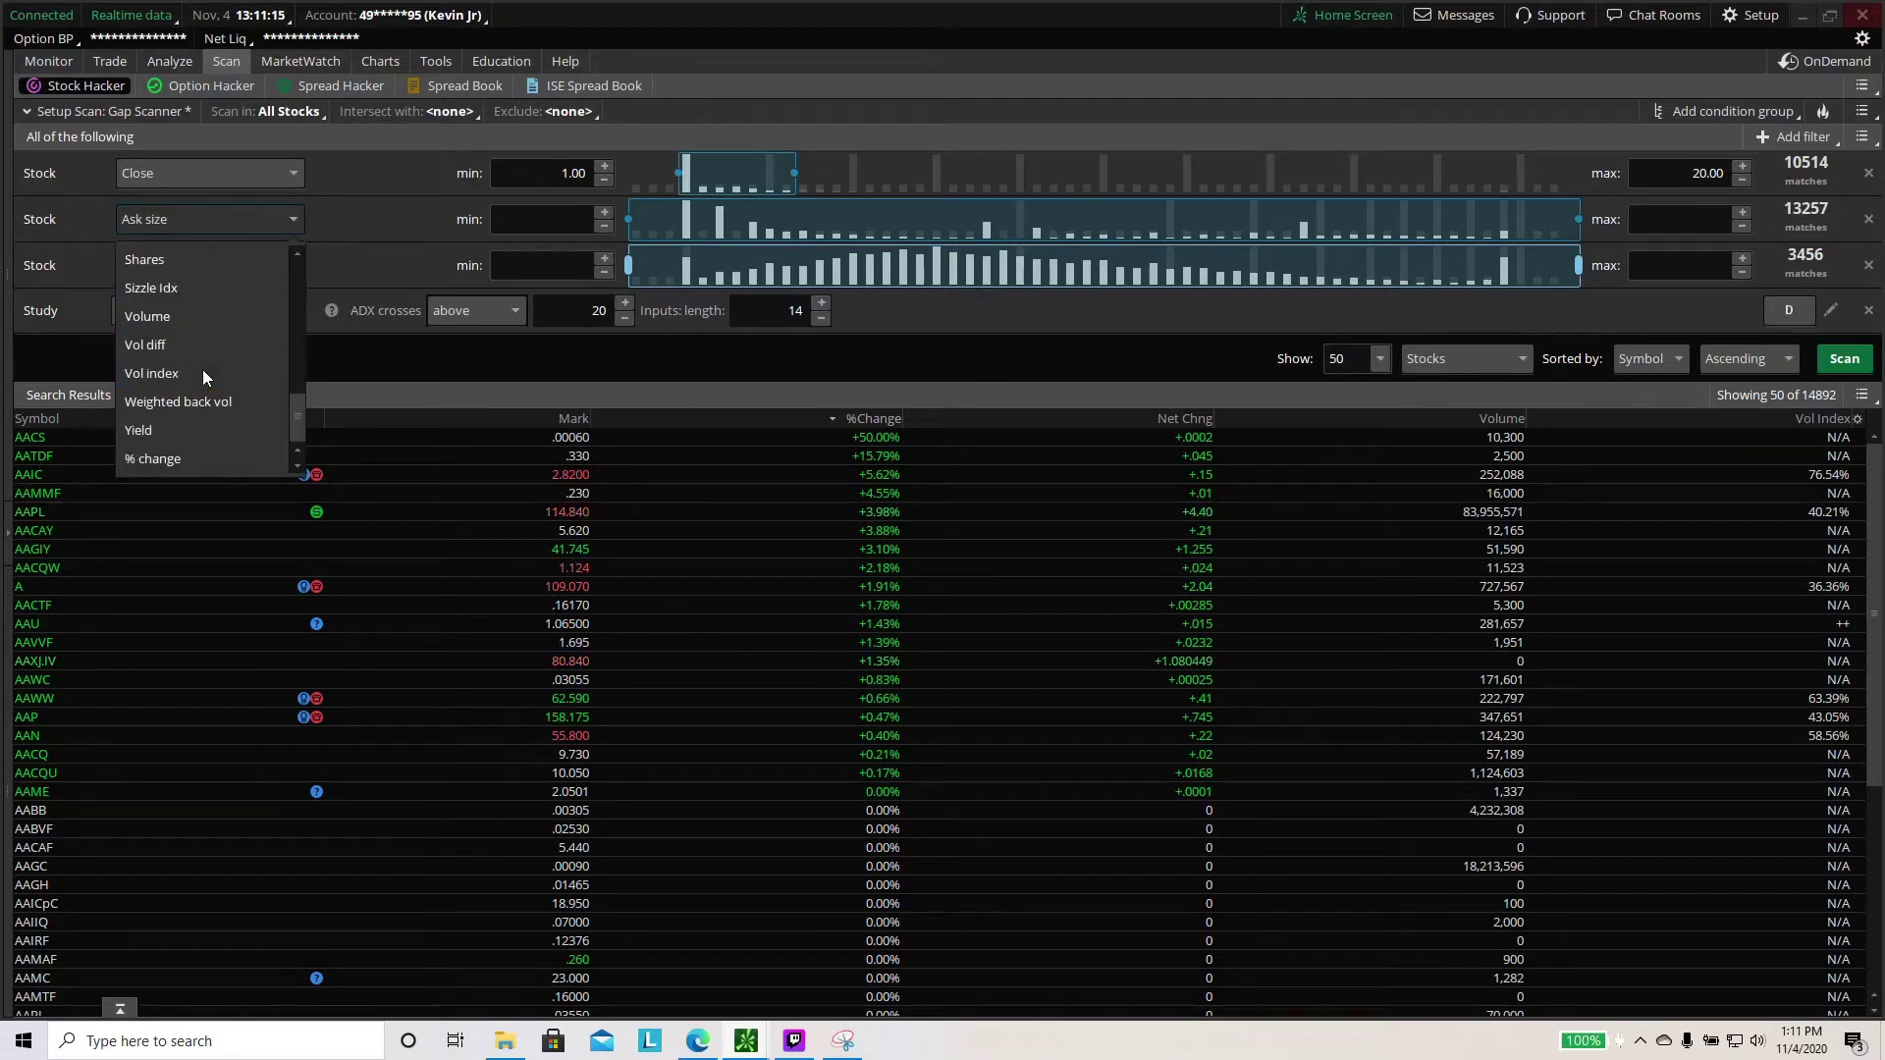
pyautogui.click(216, 318)
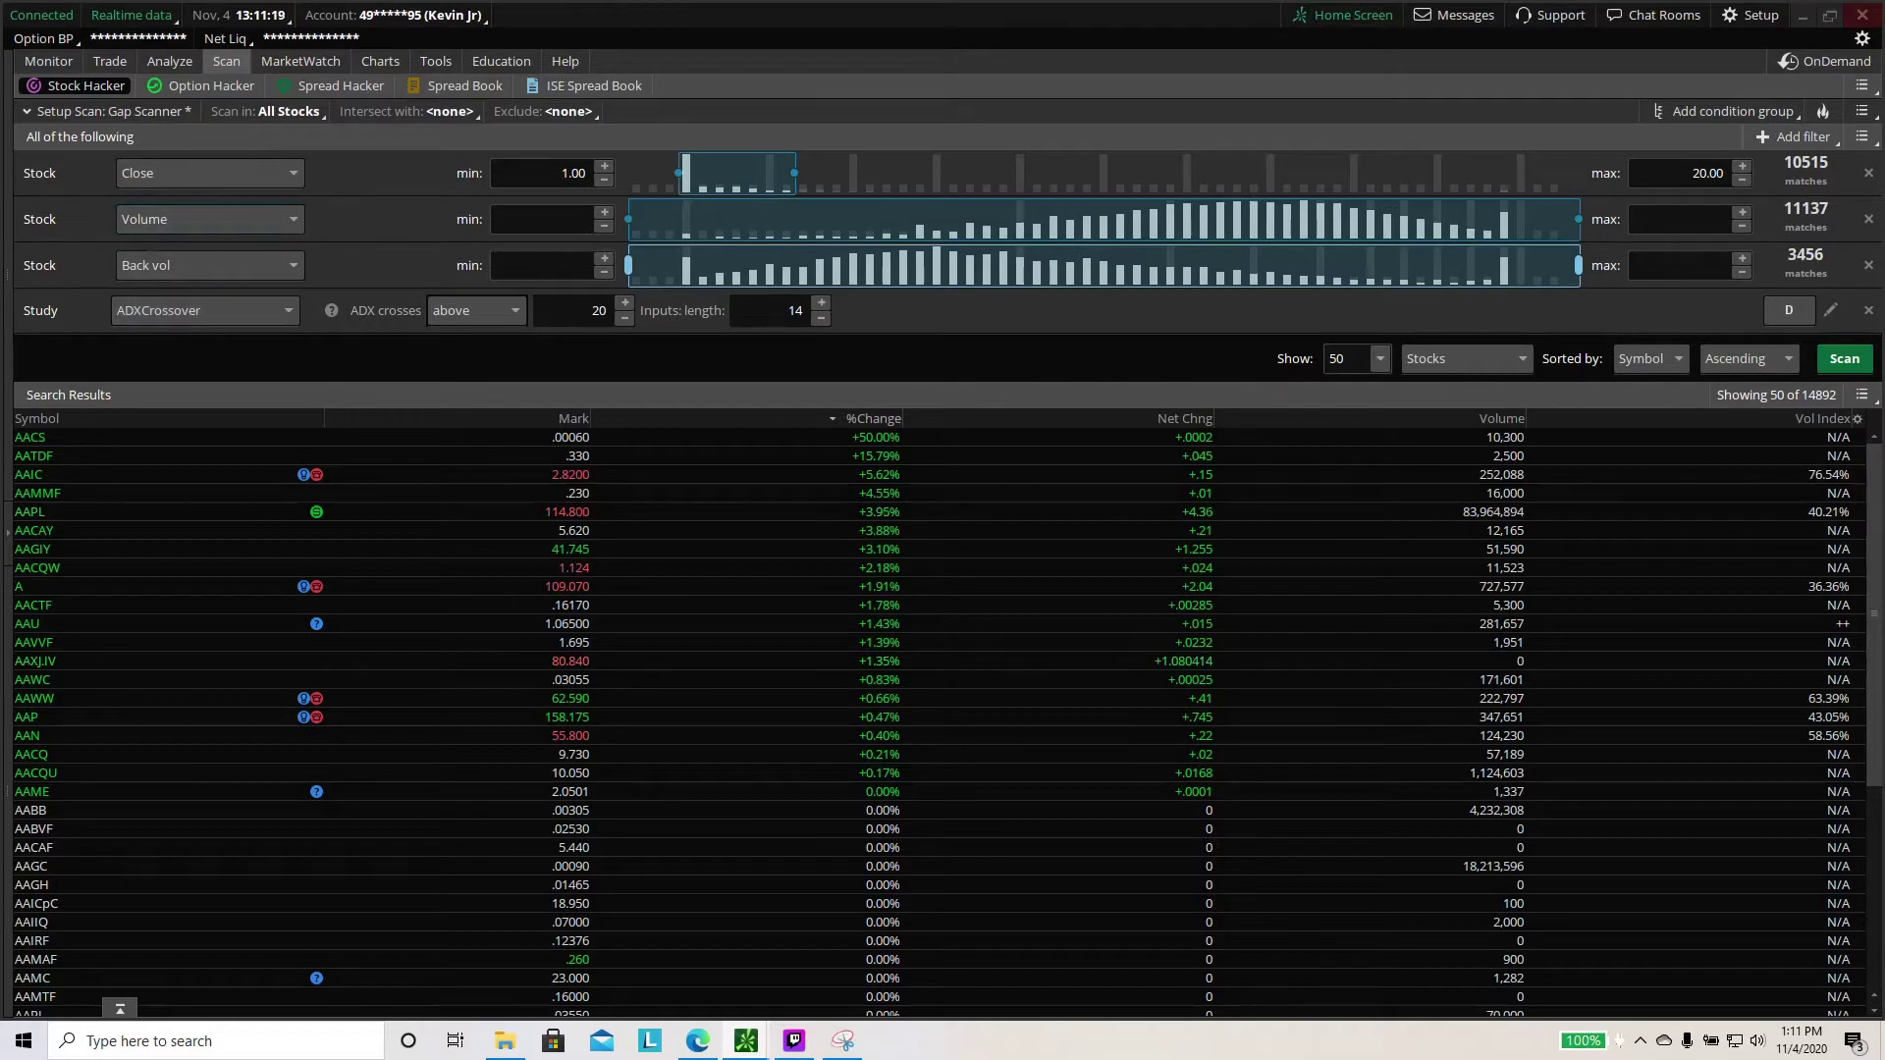
# Set the Volume filter's minimum to 1,000,000 and its maximum to 200,000,000
pyautogui.click(569, 219)
pyautogui.write('0')
pyautogui.write('1')
pyautogui.write('00000')
pyautogui.write('0')
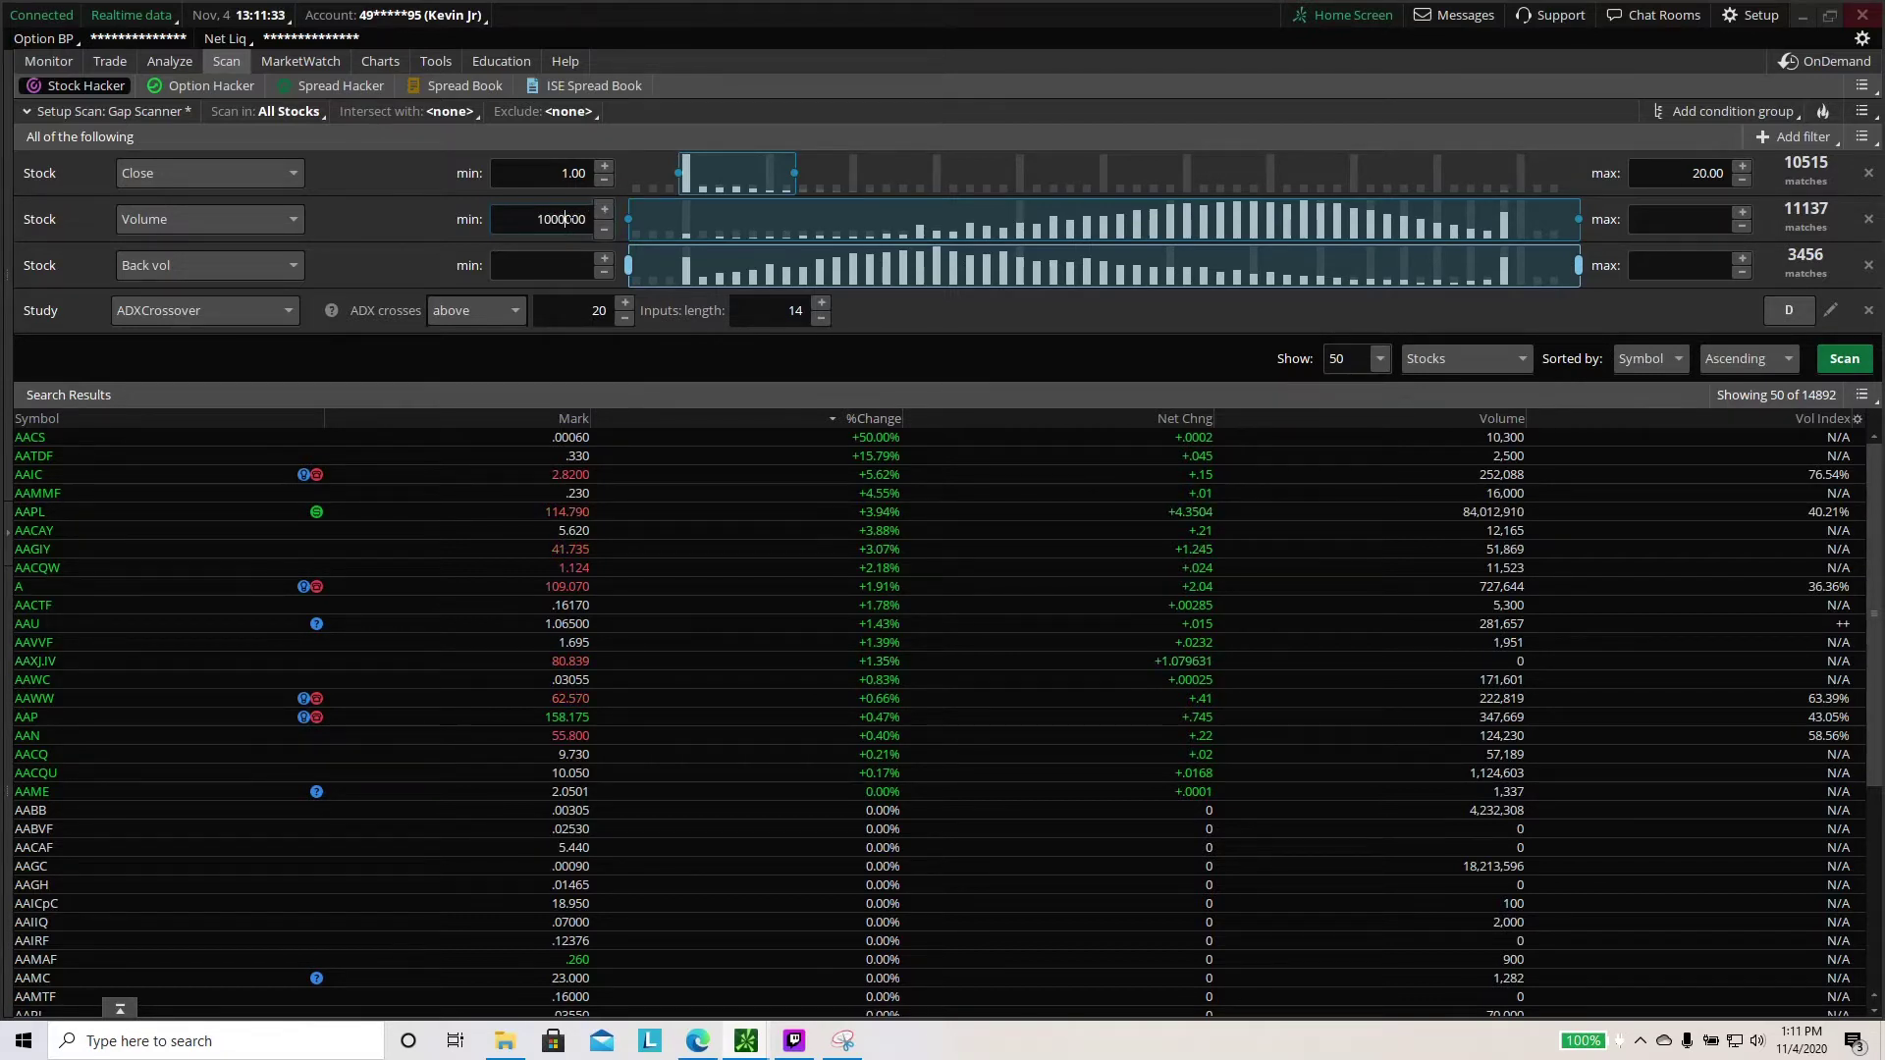
pyautogui.click(1688, 233)
pyautogui.write('200000000')
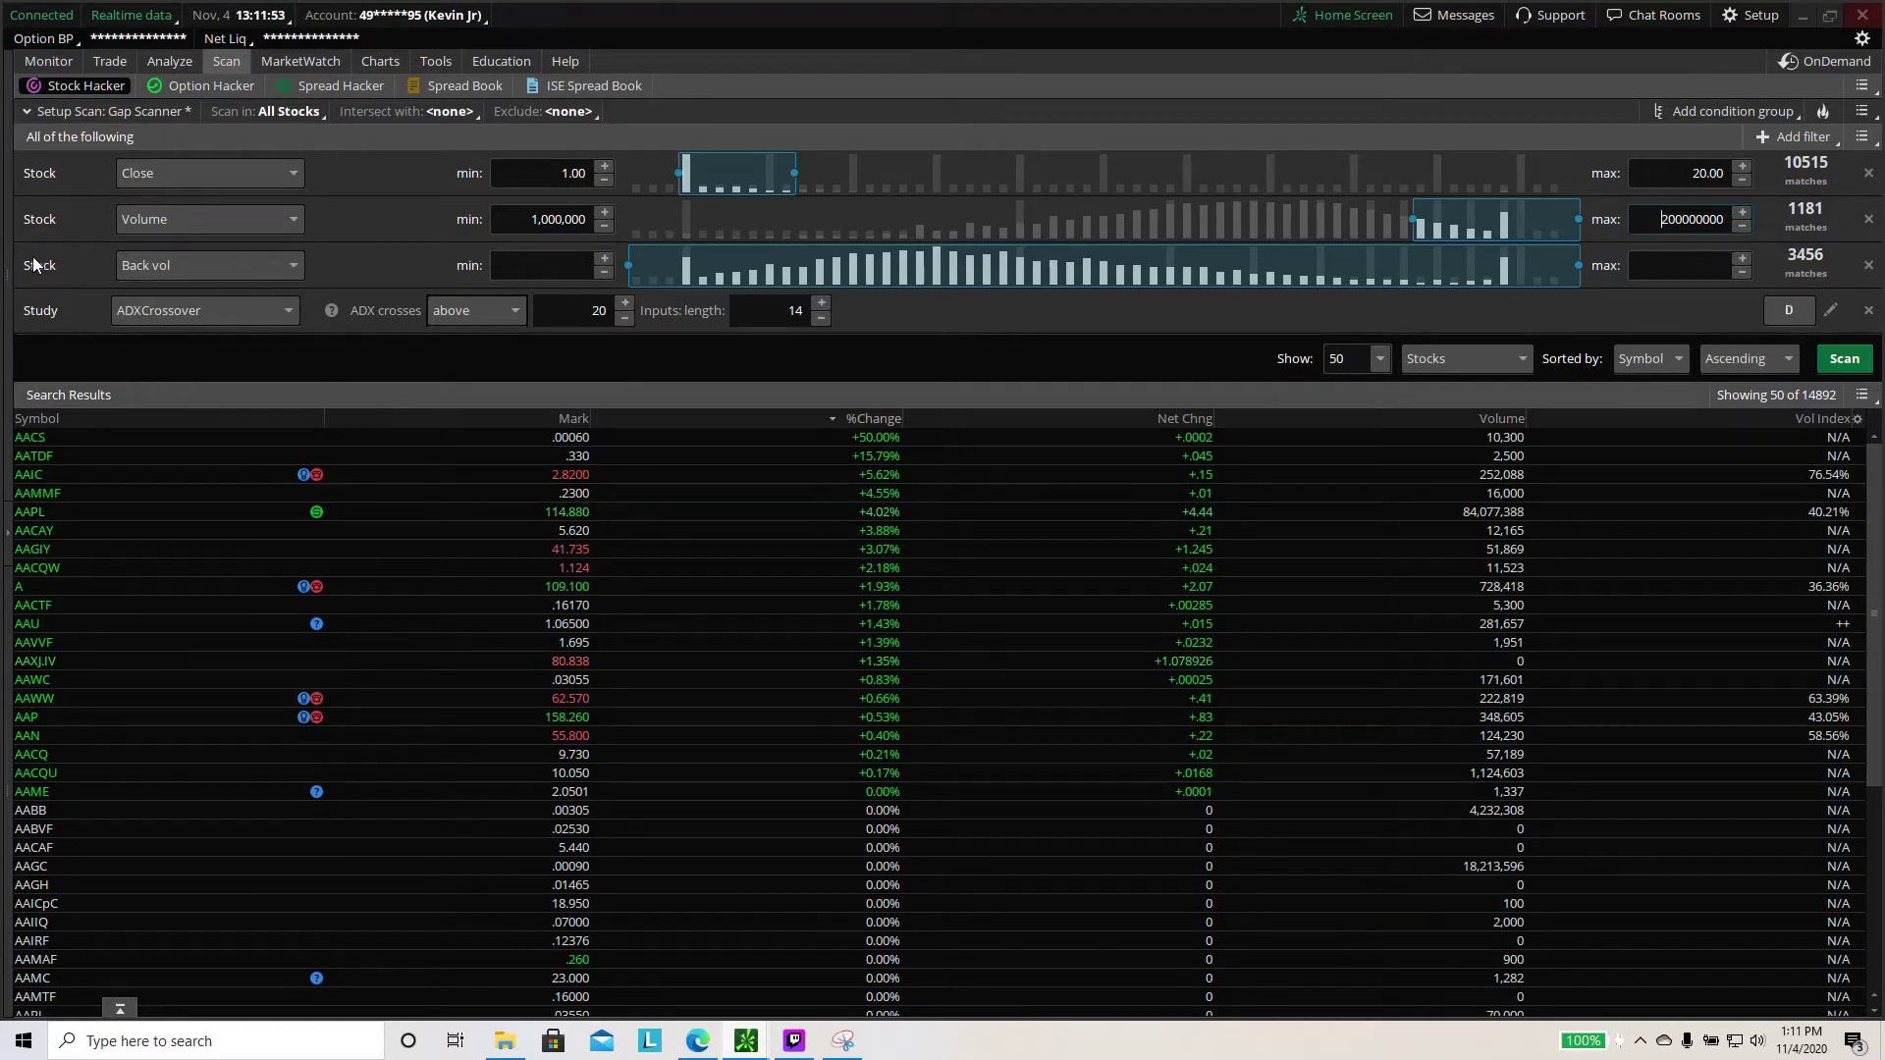
# Change the third stock filter's criterion to Shares
pyautogui.click(202, 275)
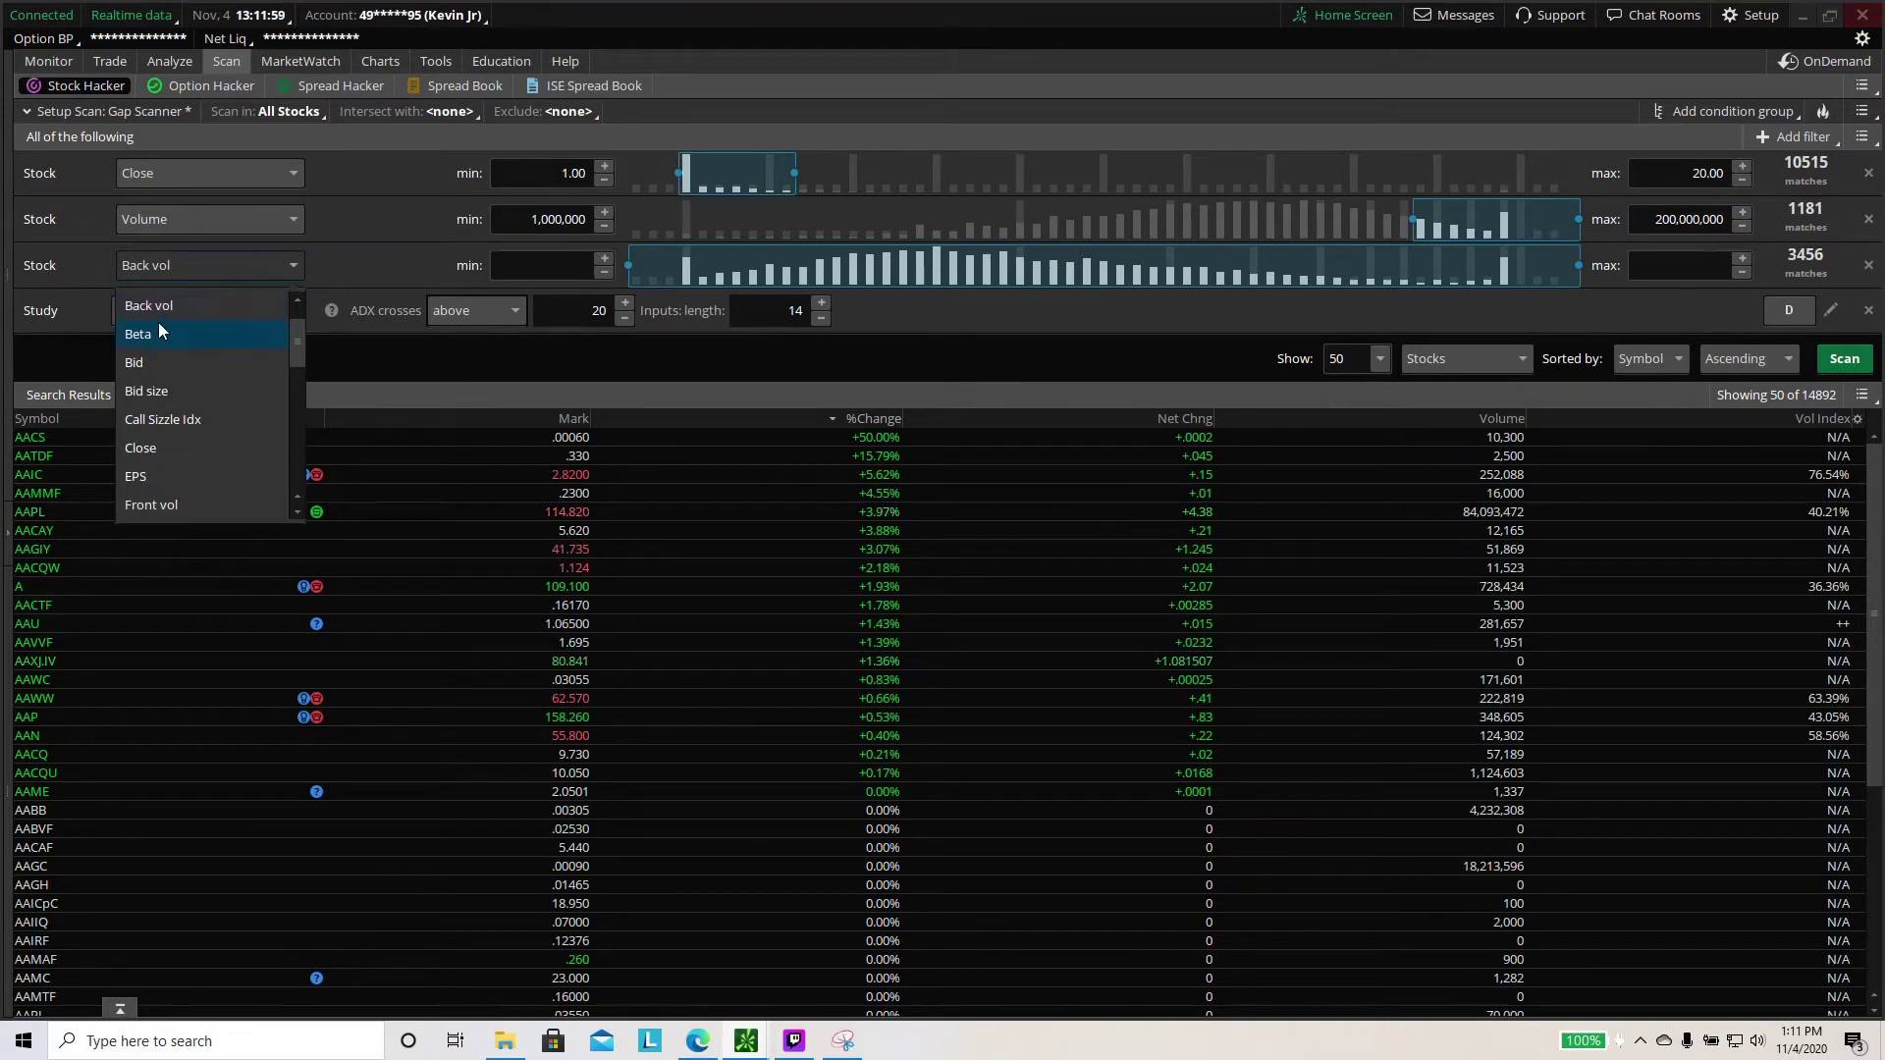
pyautogui.scroll(-1, 195, 393)
pyautogui.scroll(-1, 198, 381)
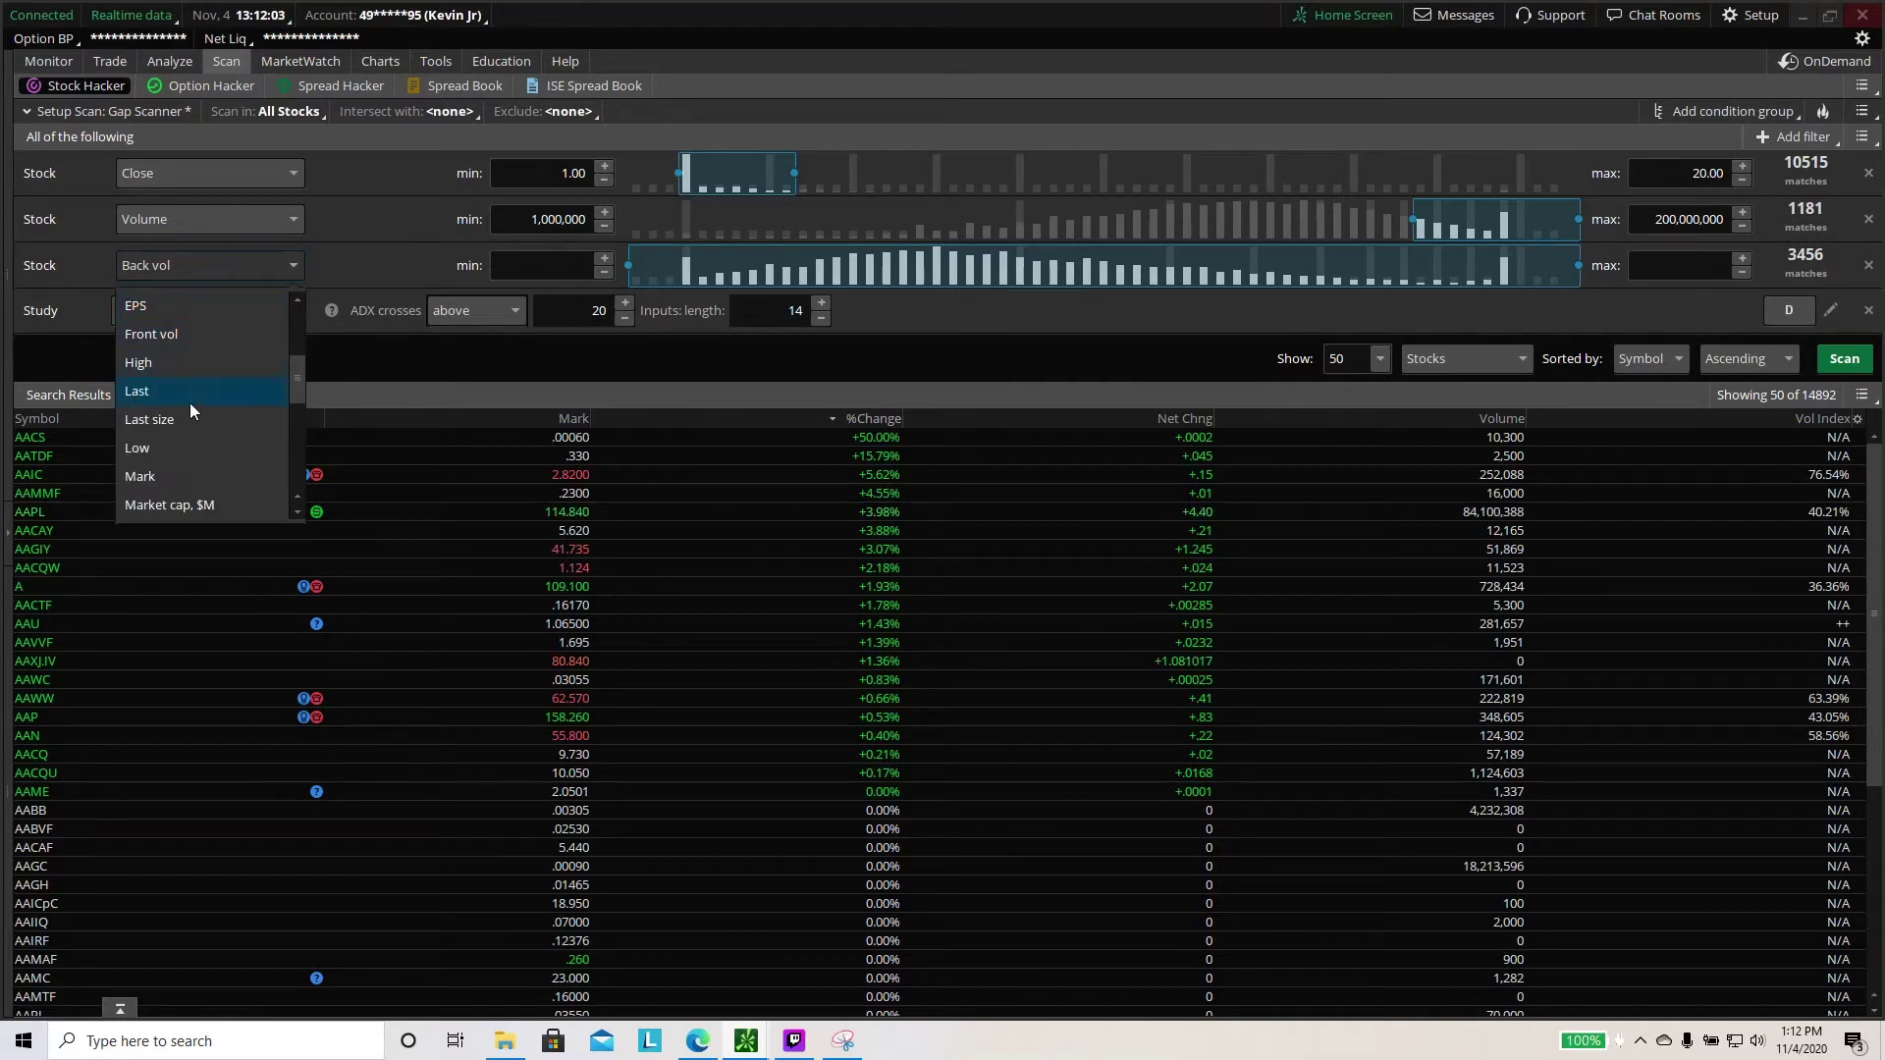
pyautogui.scroll(-1, 191, 417)
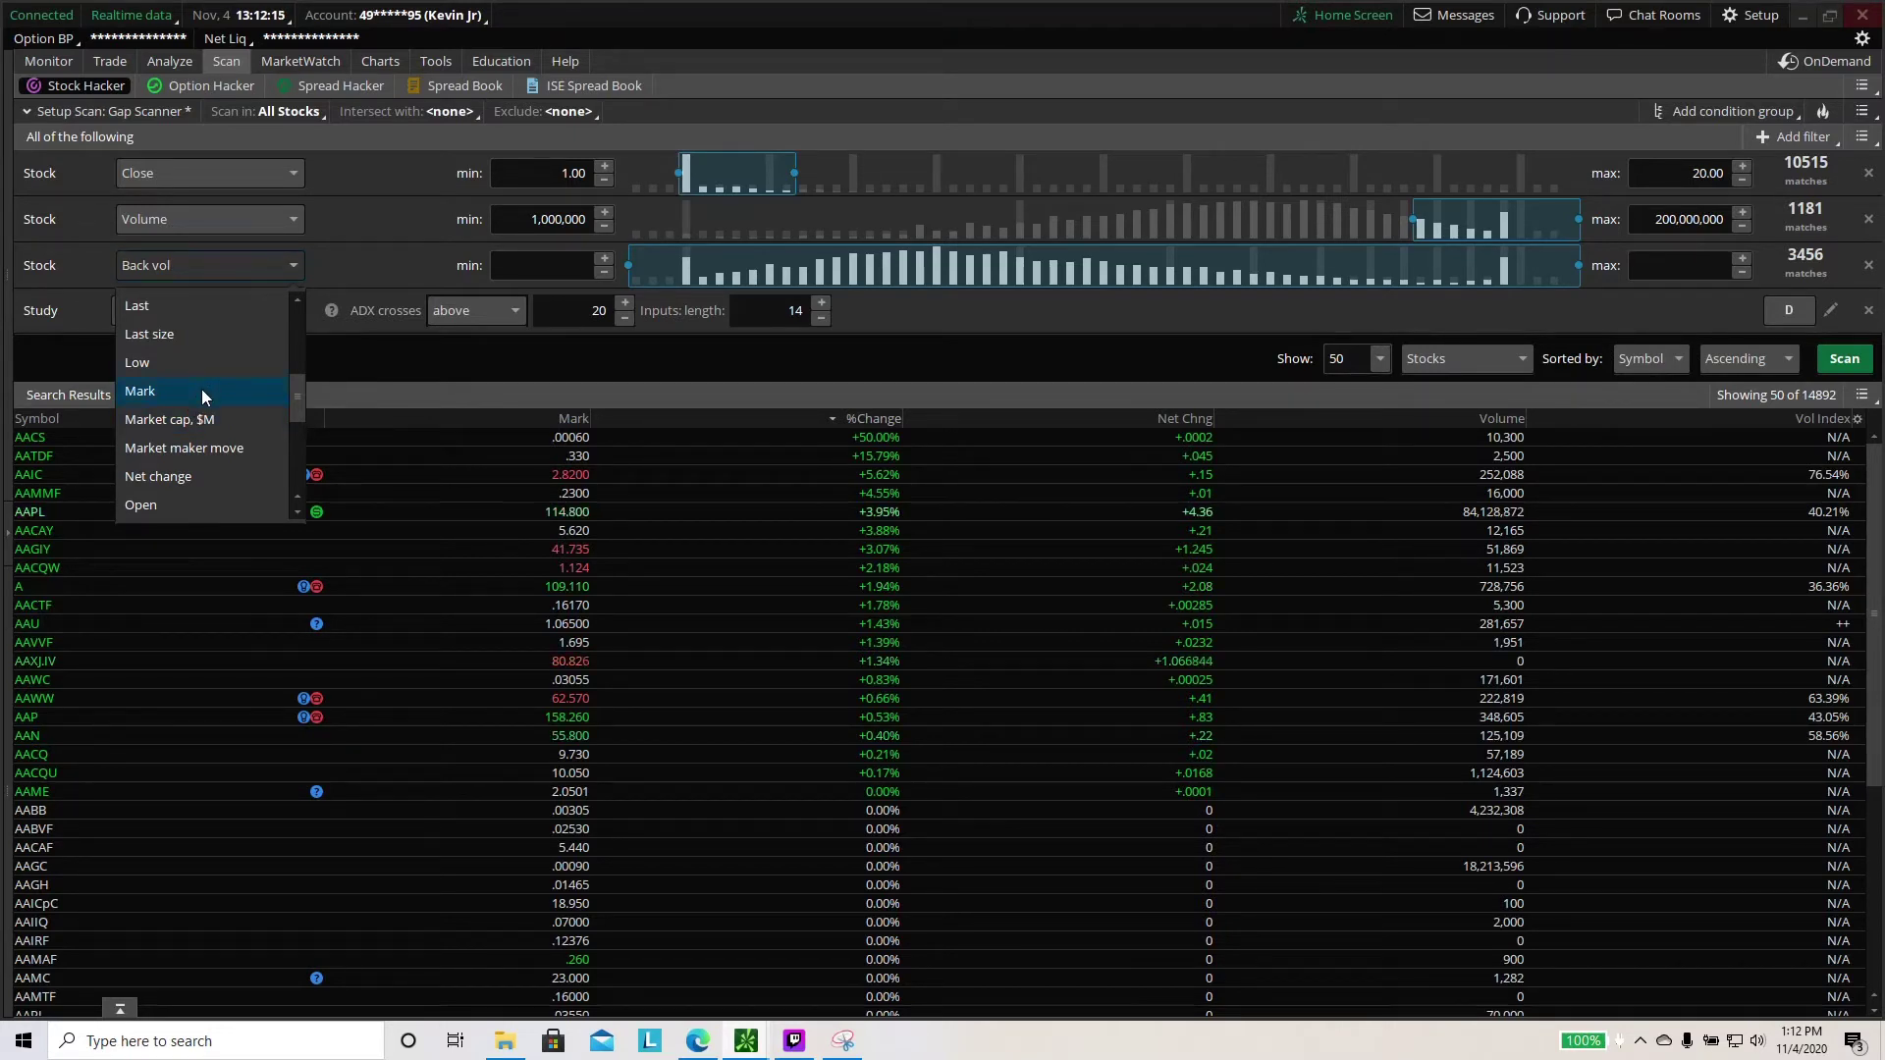
pyautogui.scroll(-1, 224, 422)
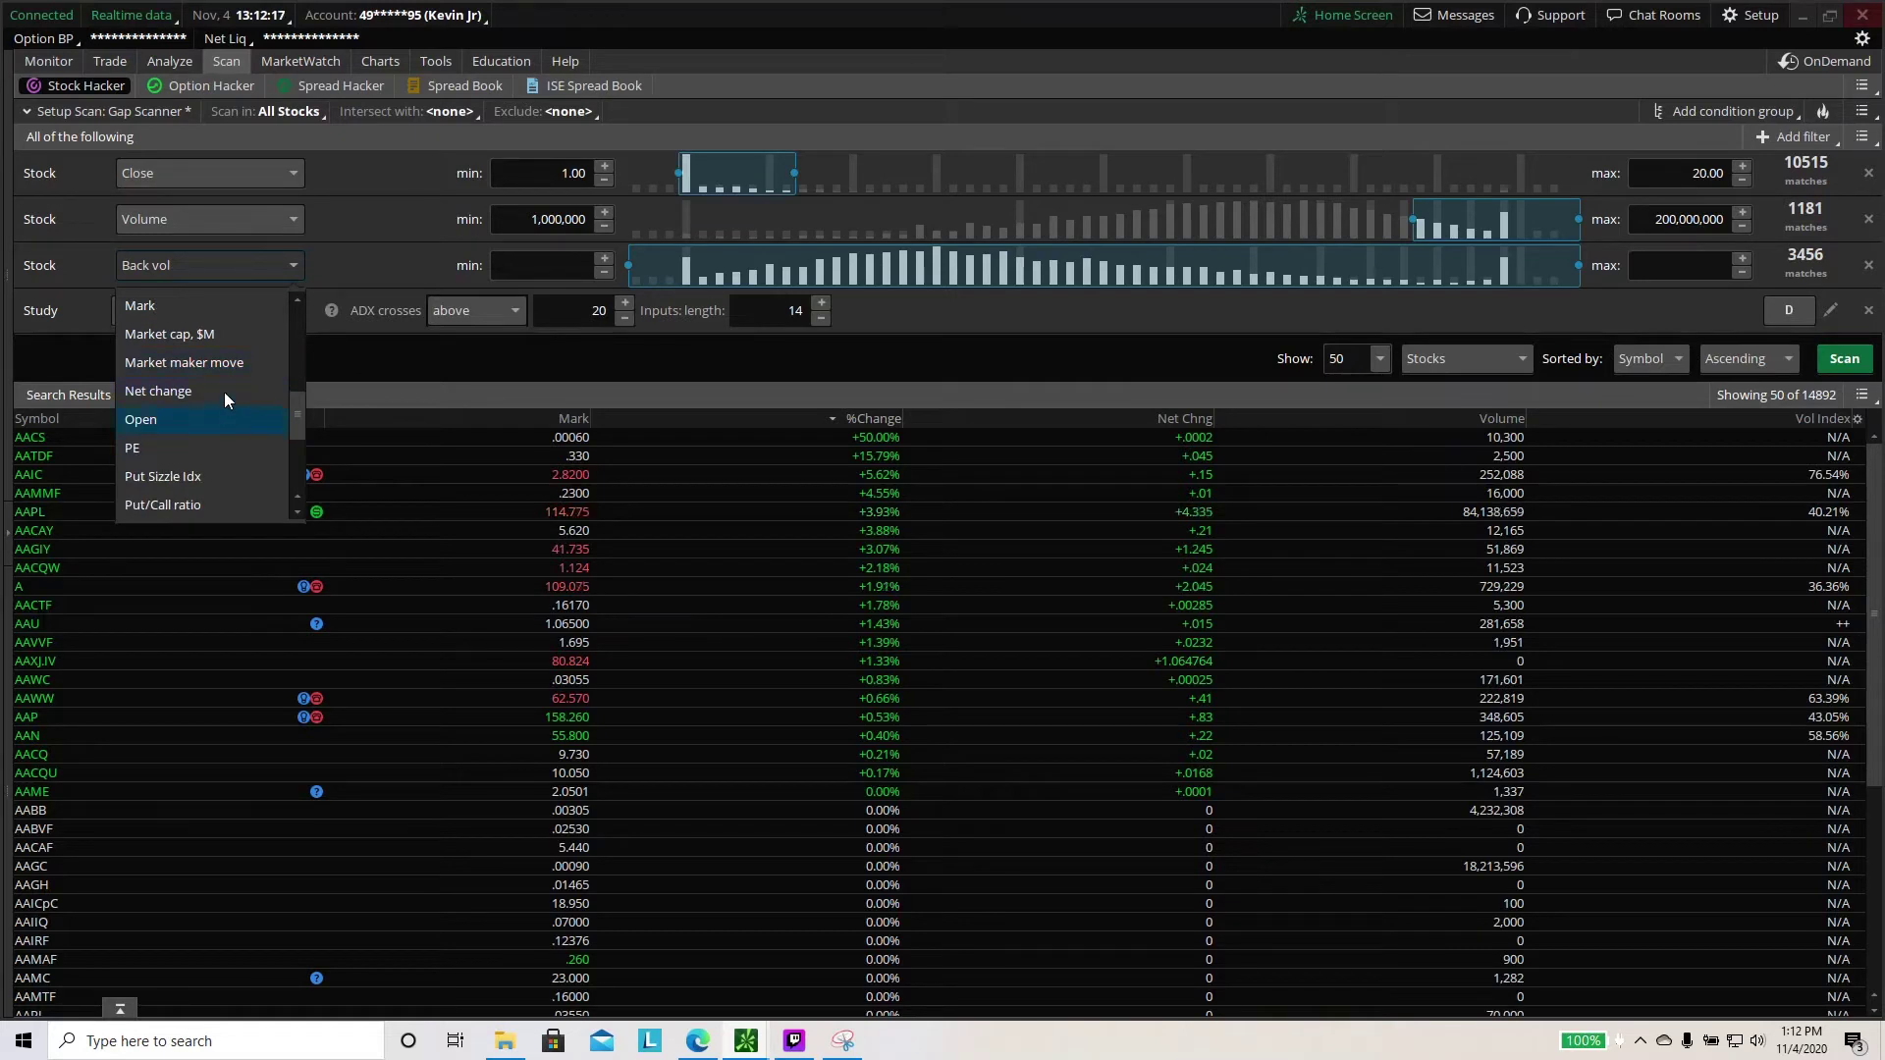
pyautogui.scroll(-2, 233, 444)
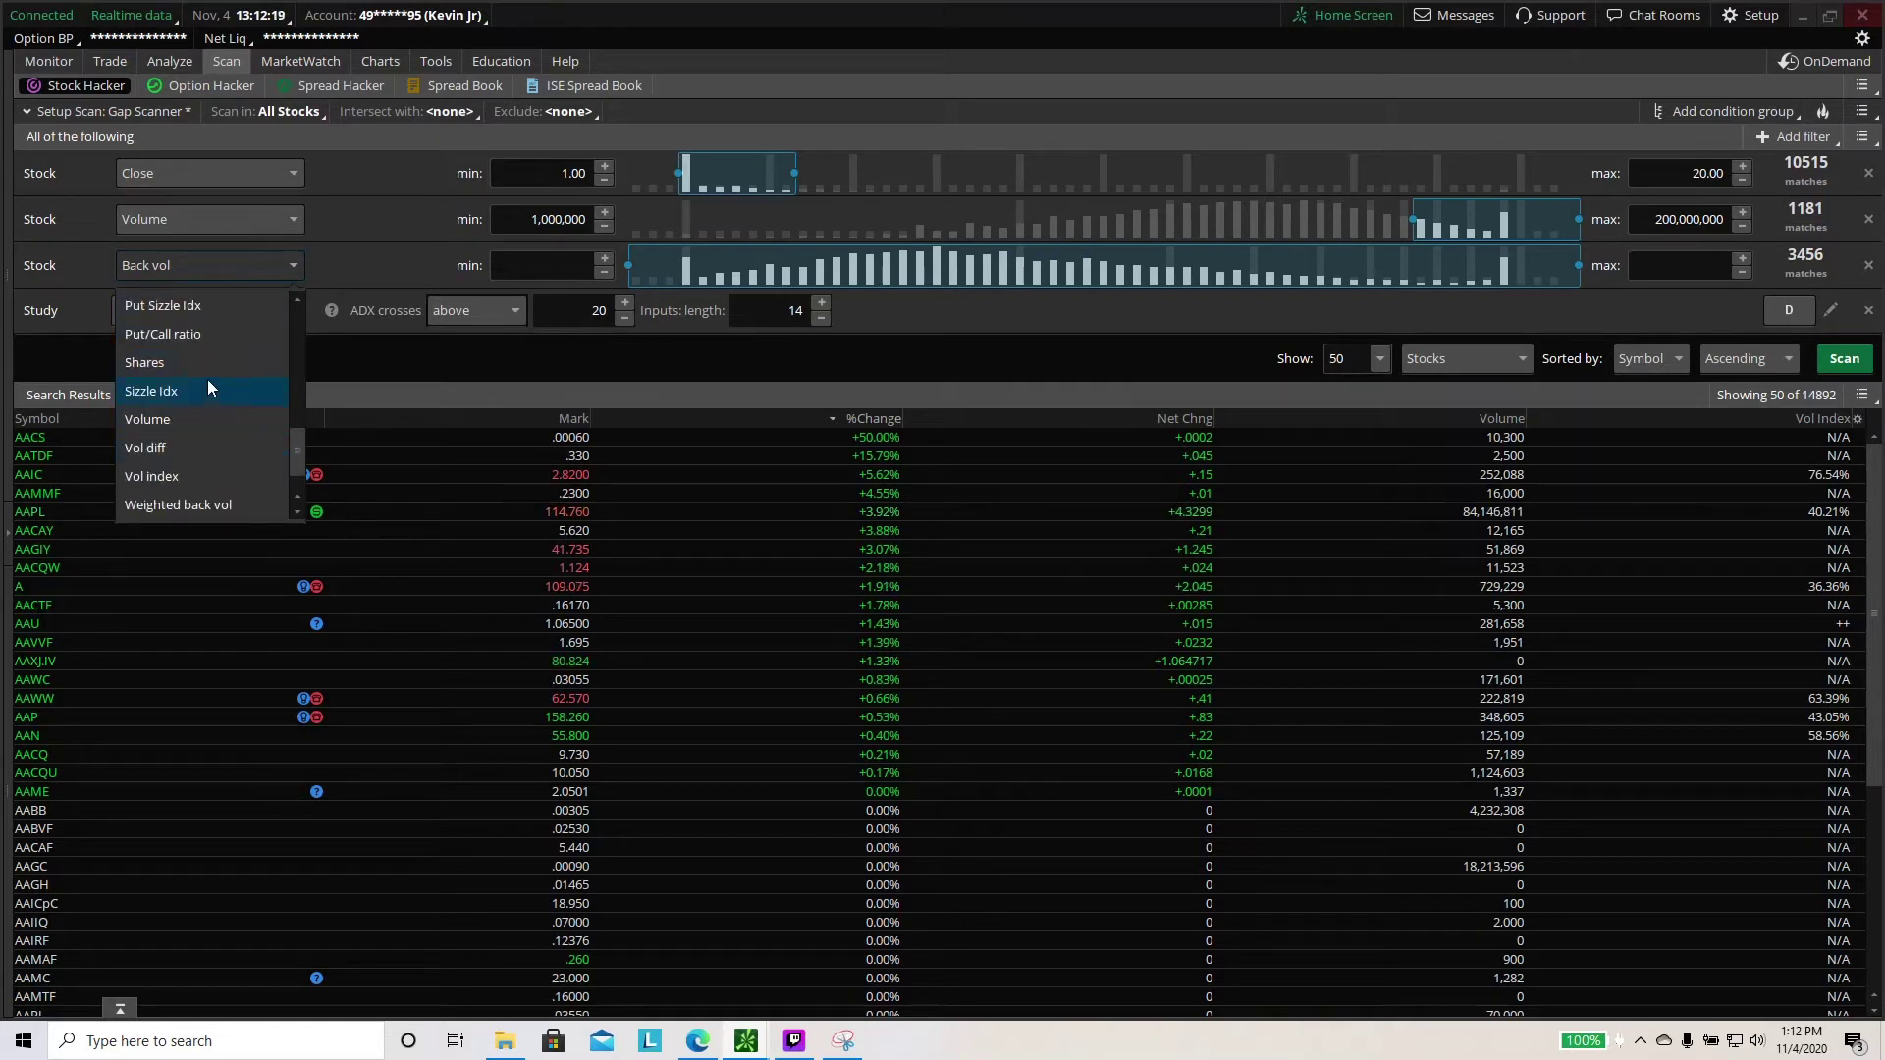
pyautogui.click(230, 365)
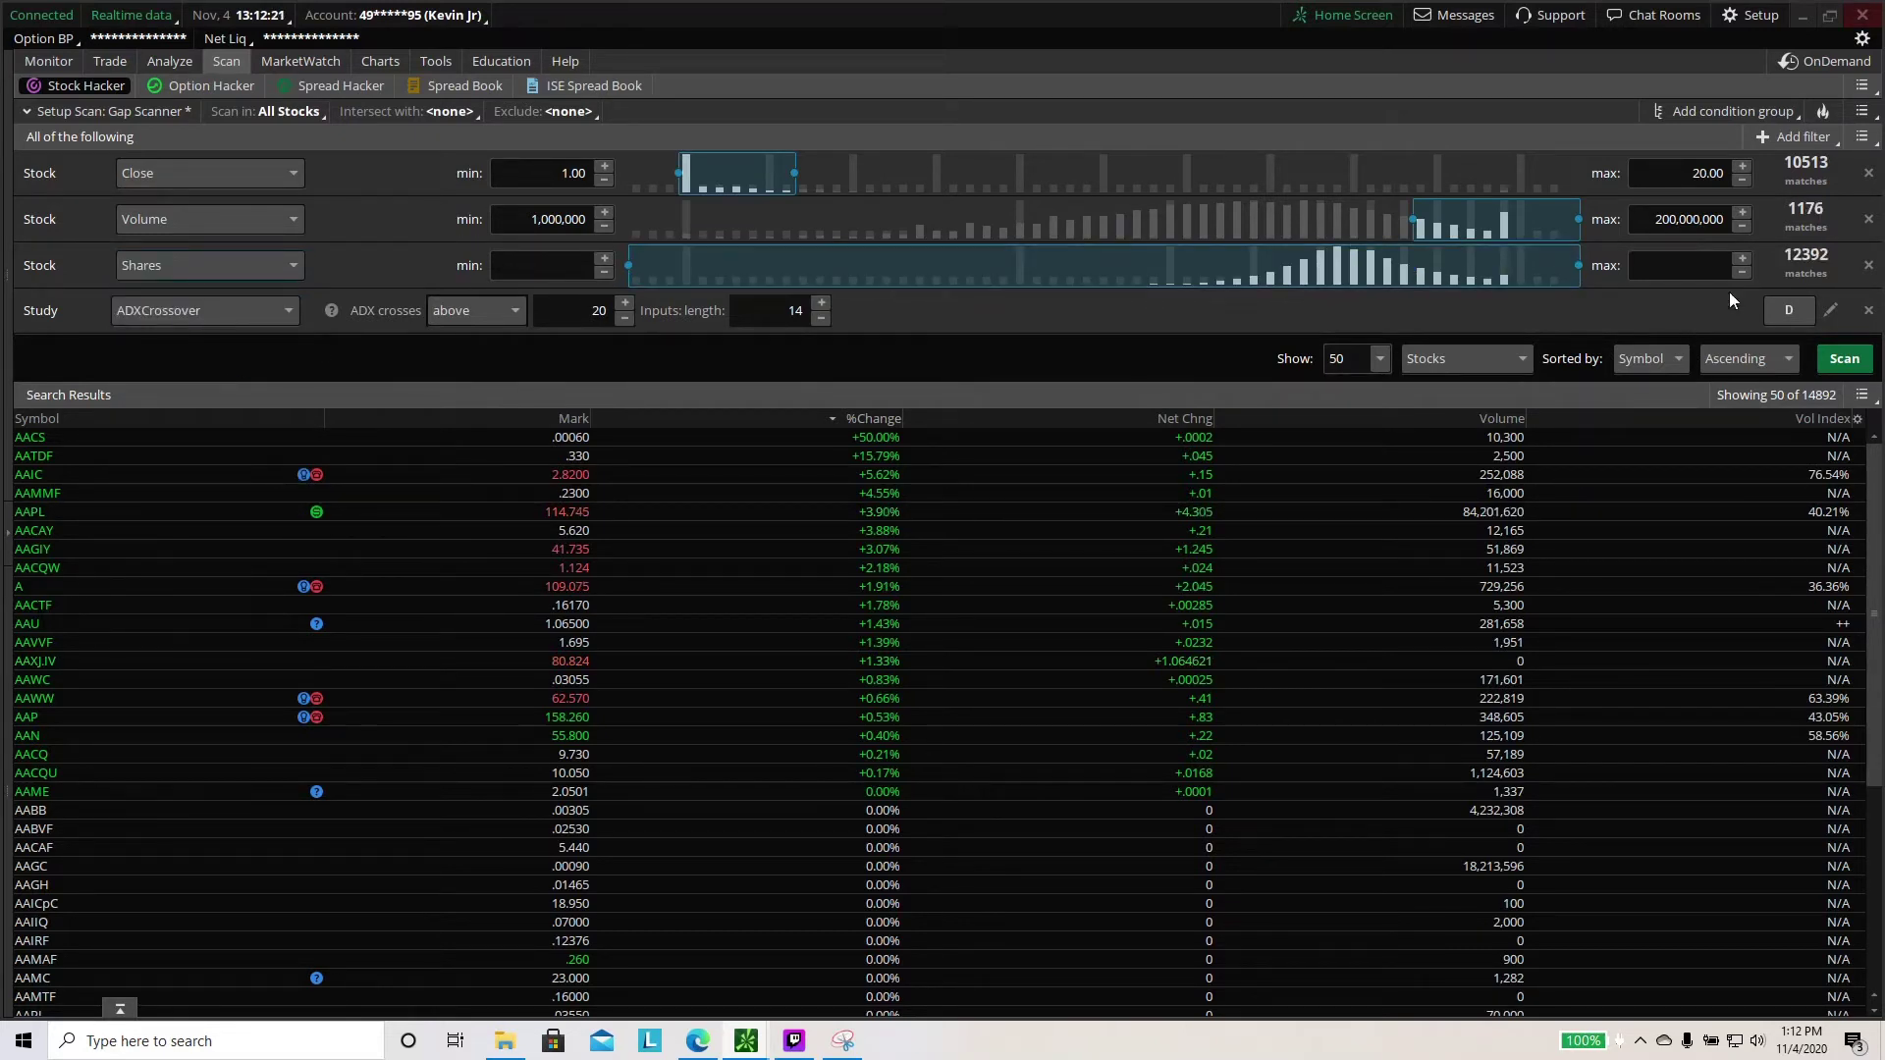
# Set the Shares filter's maximum to 75,000,000, leaving its minimum empty
pyautogui.click(1682, 265)
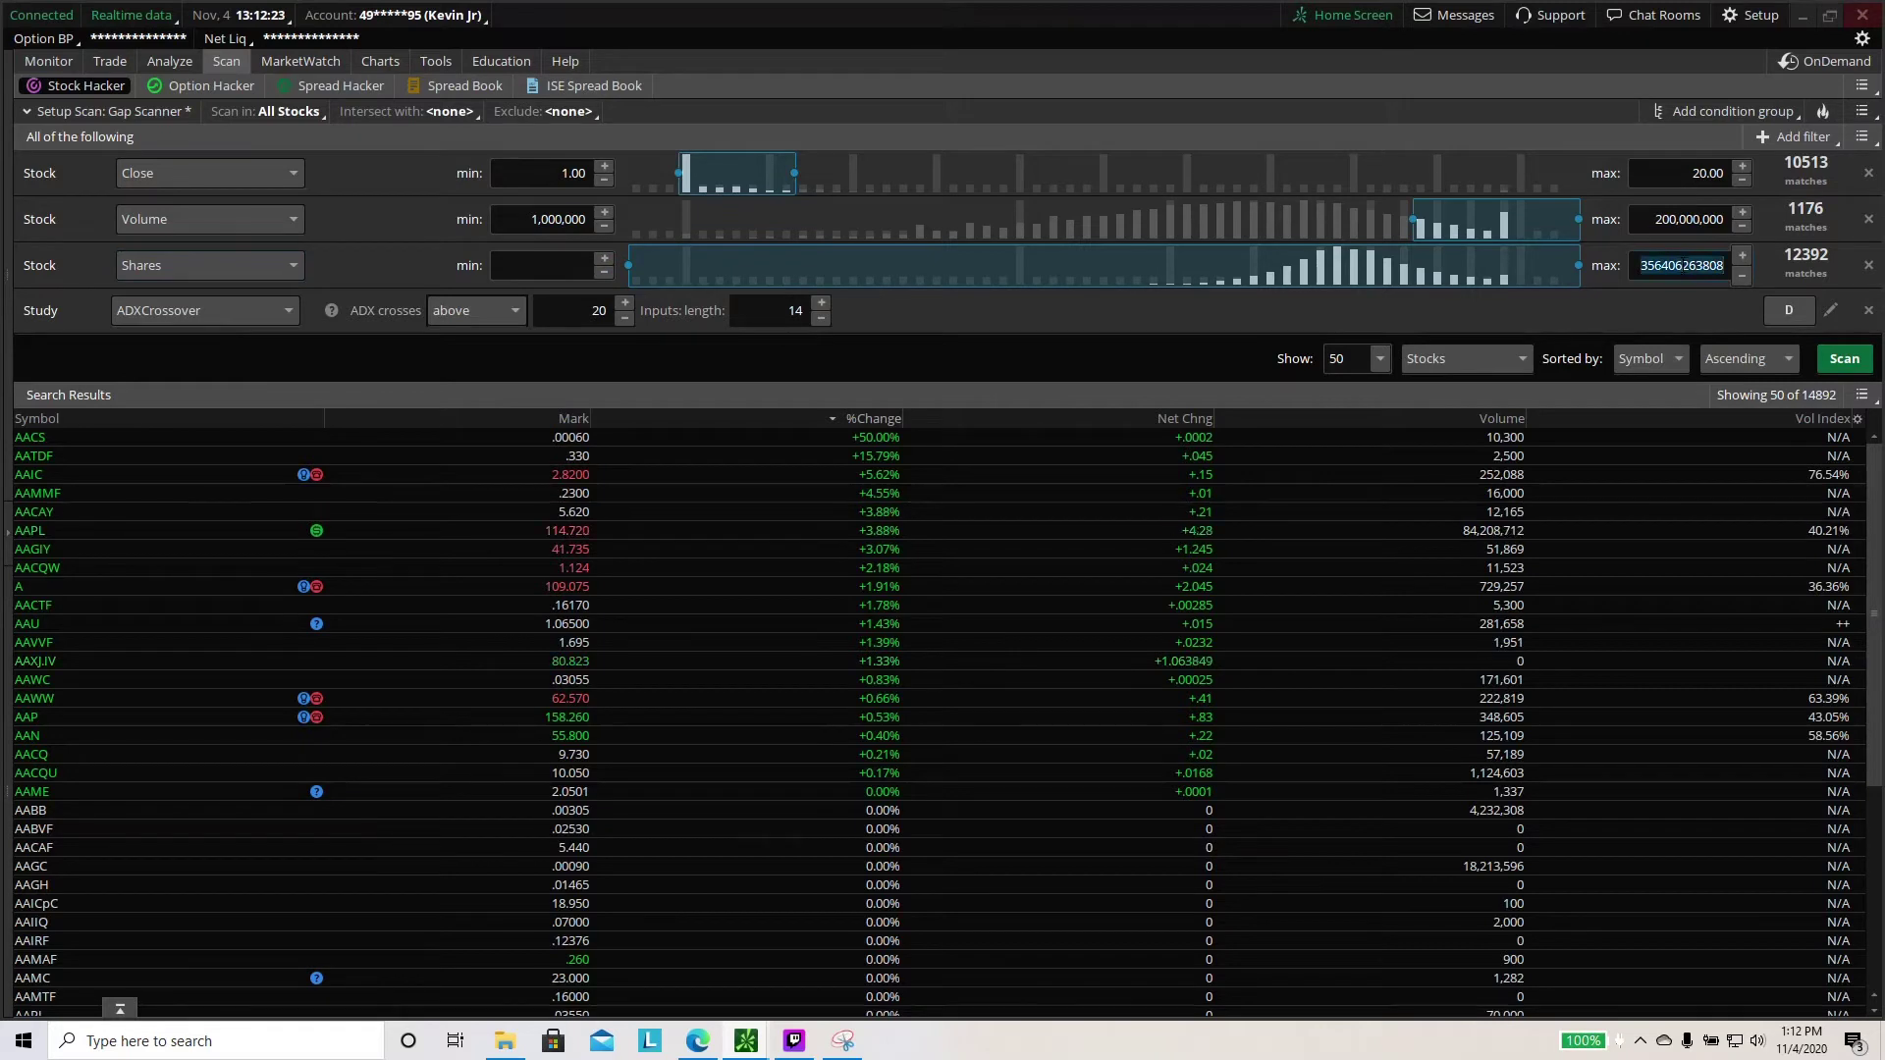
pyautogui.write('7')
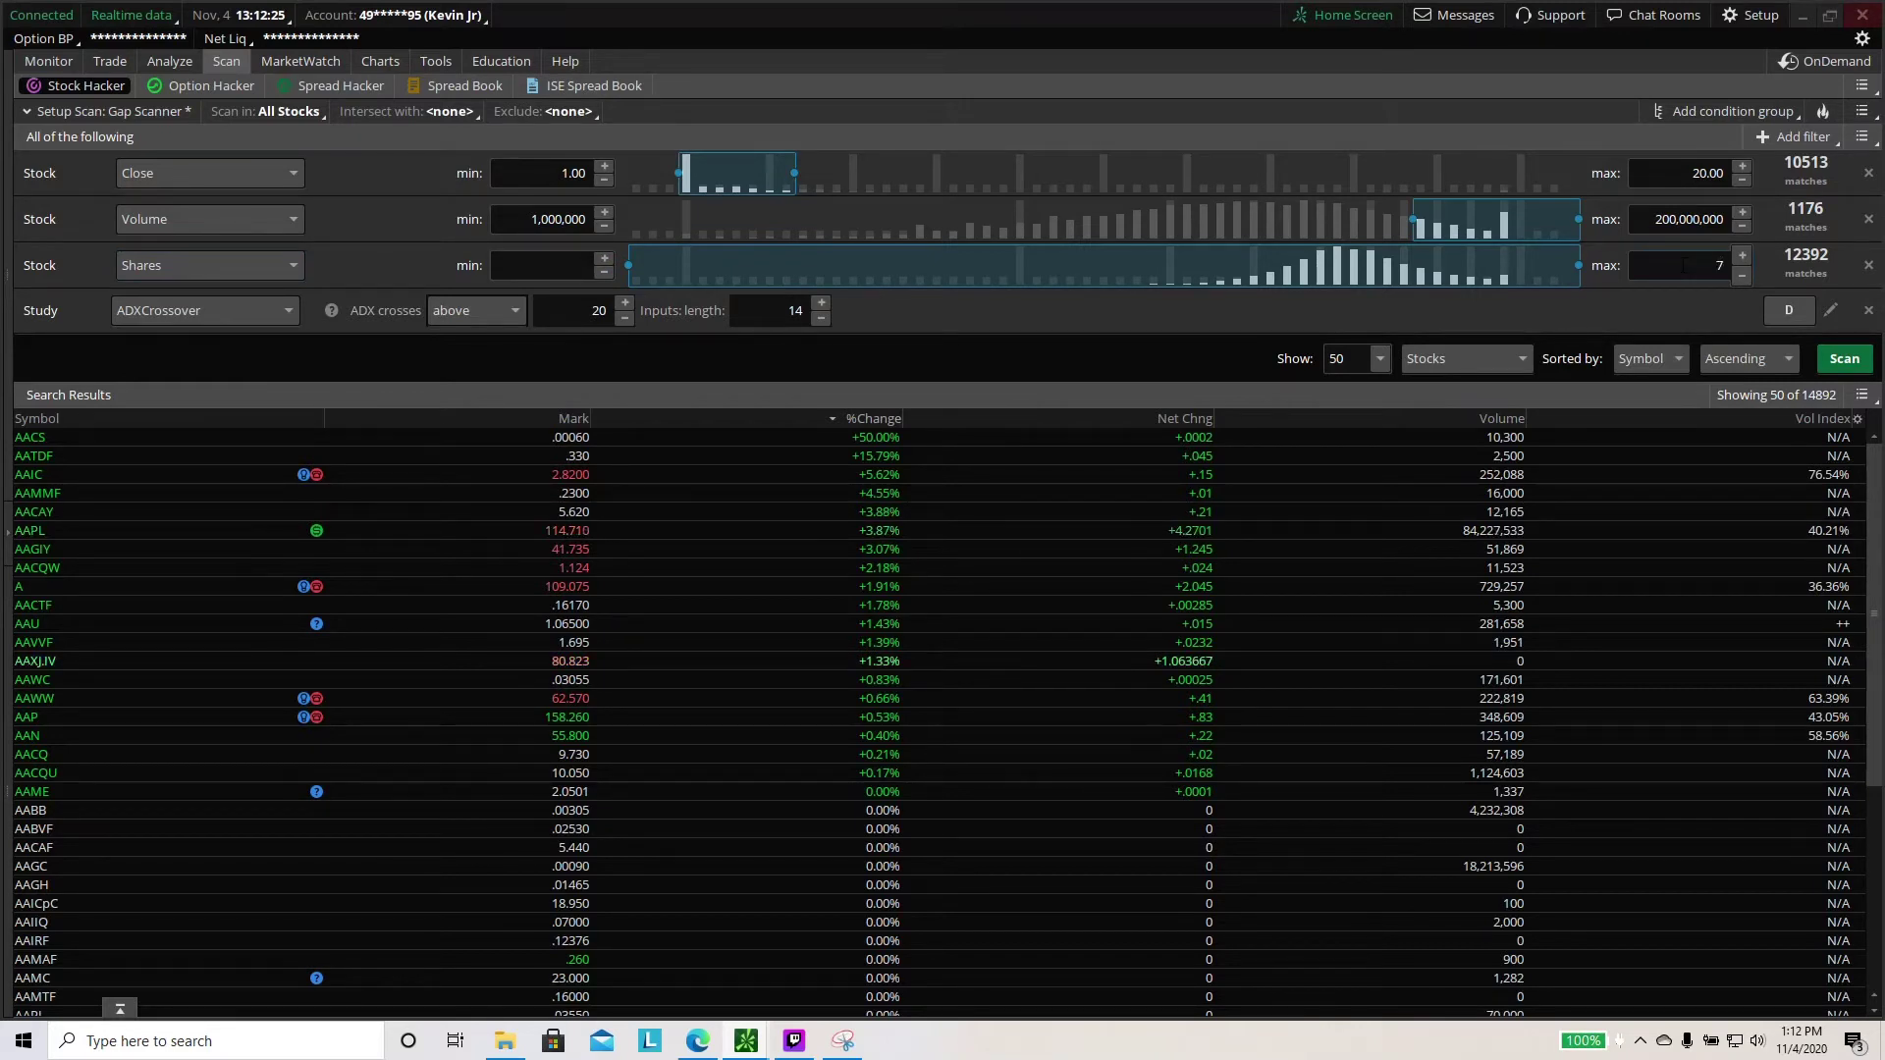
pyautogui.write('5000000')
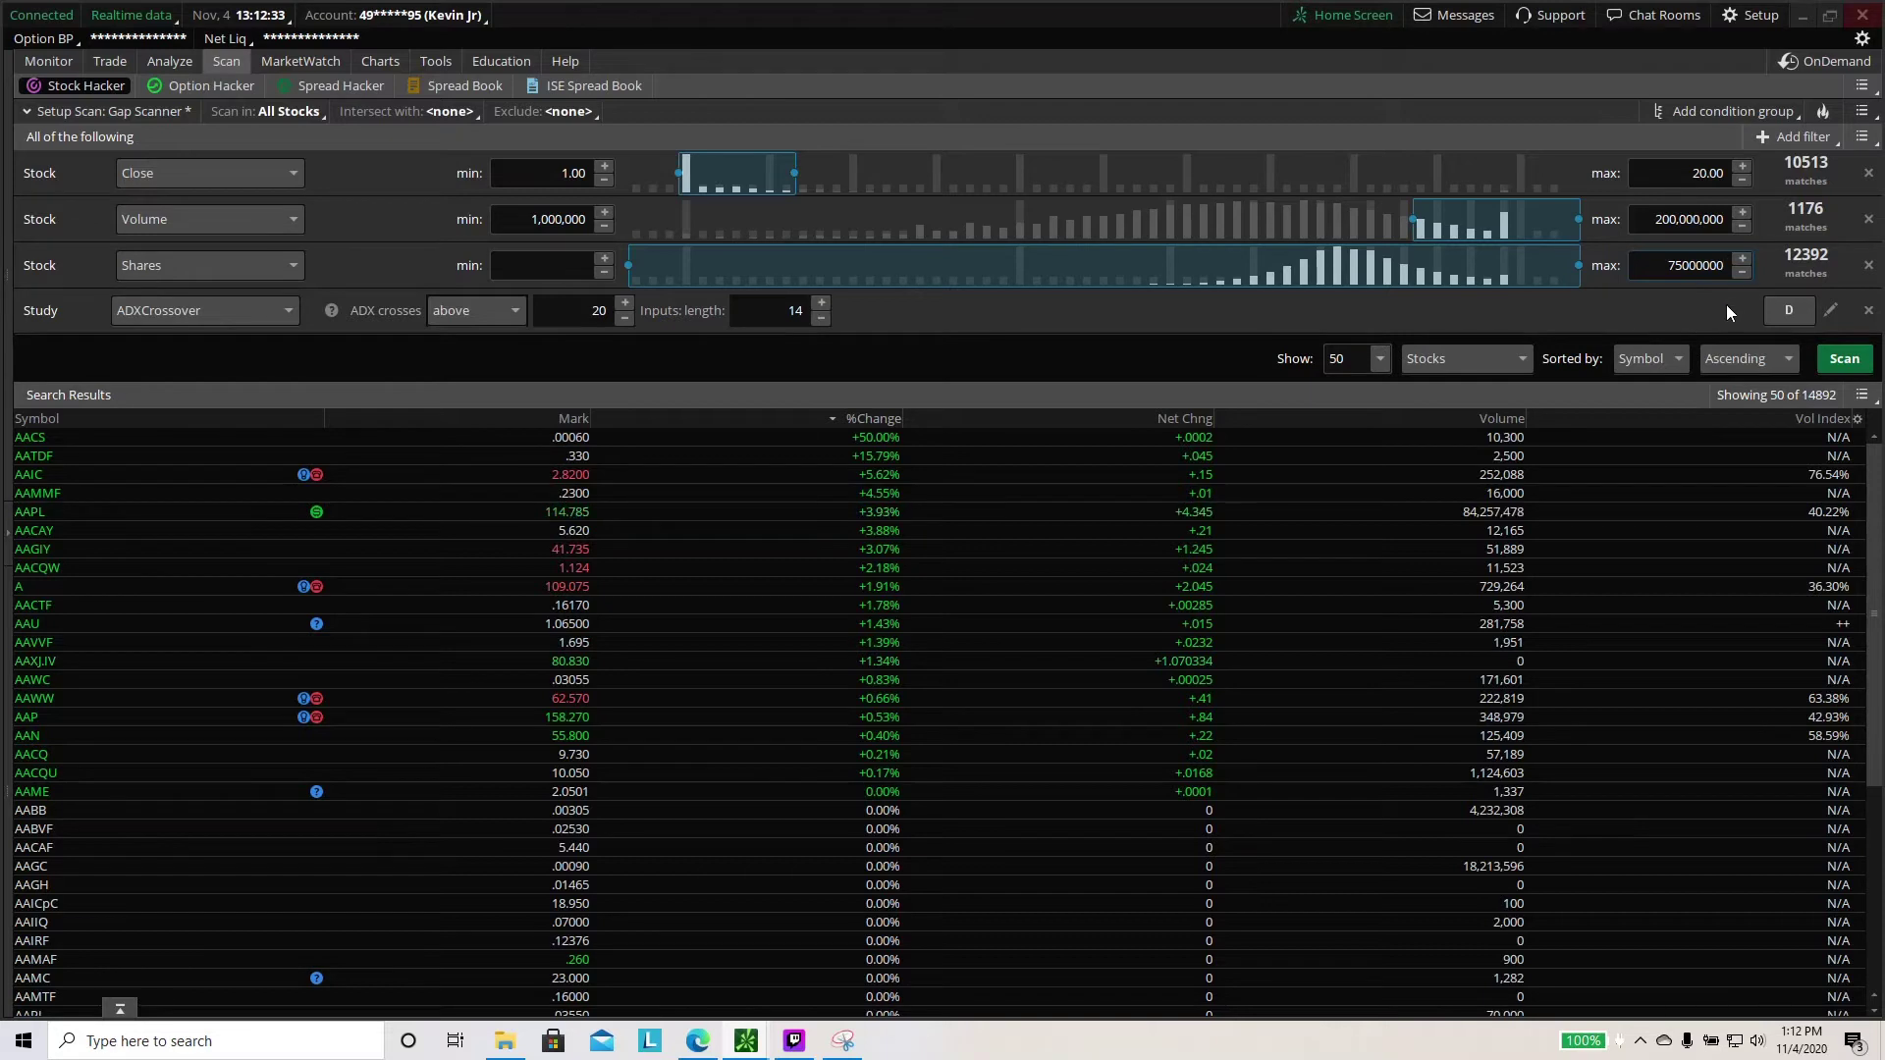
pyautogui.click(1687, 292)
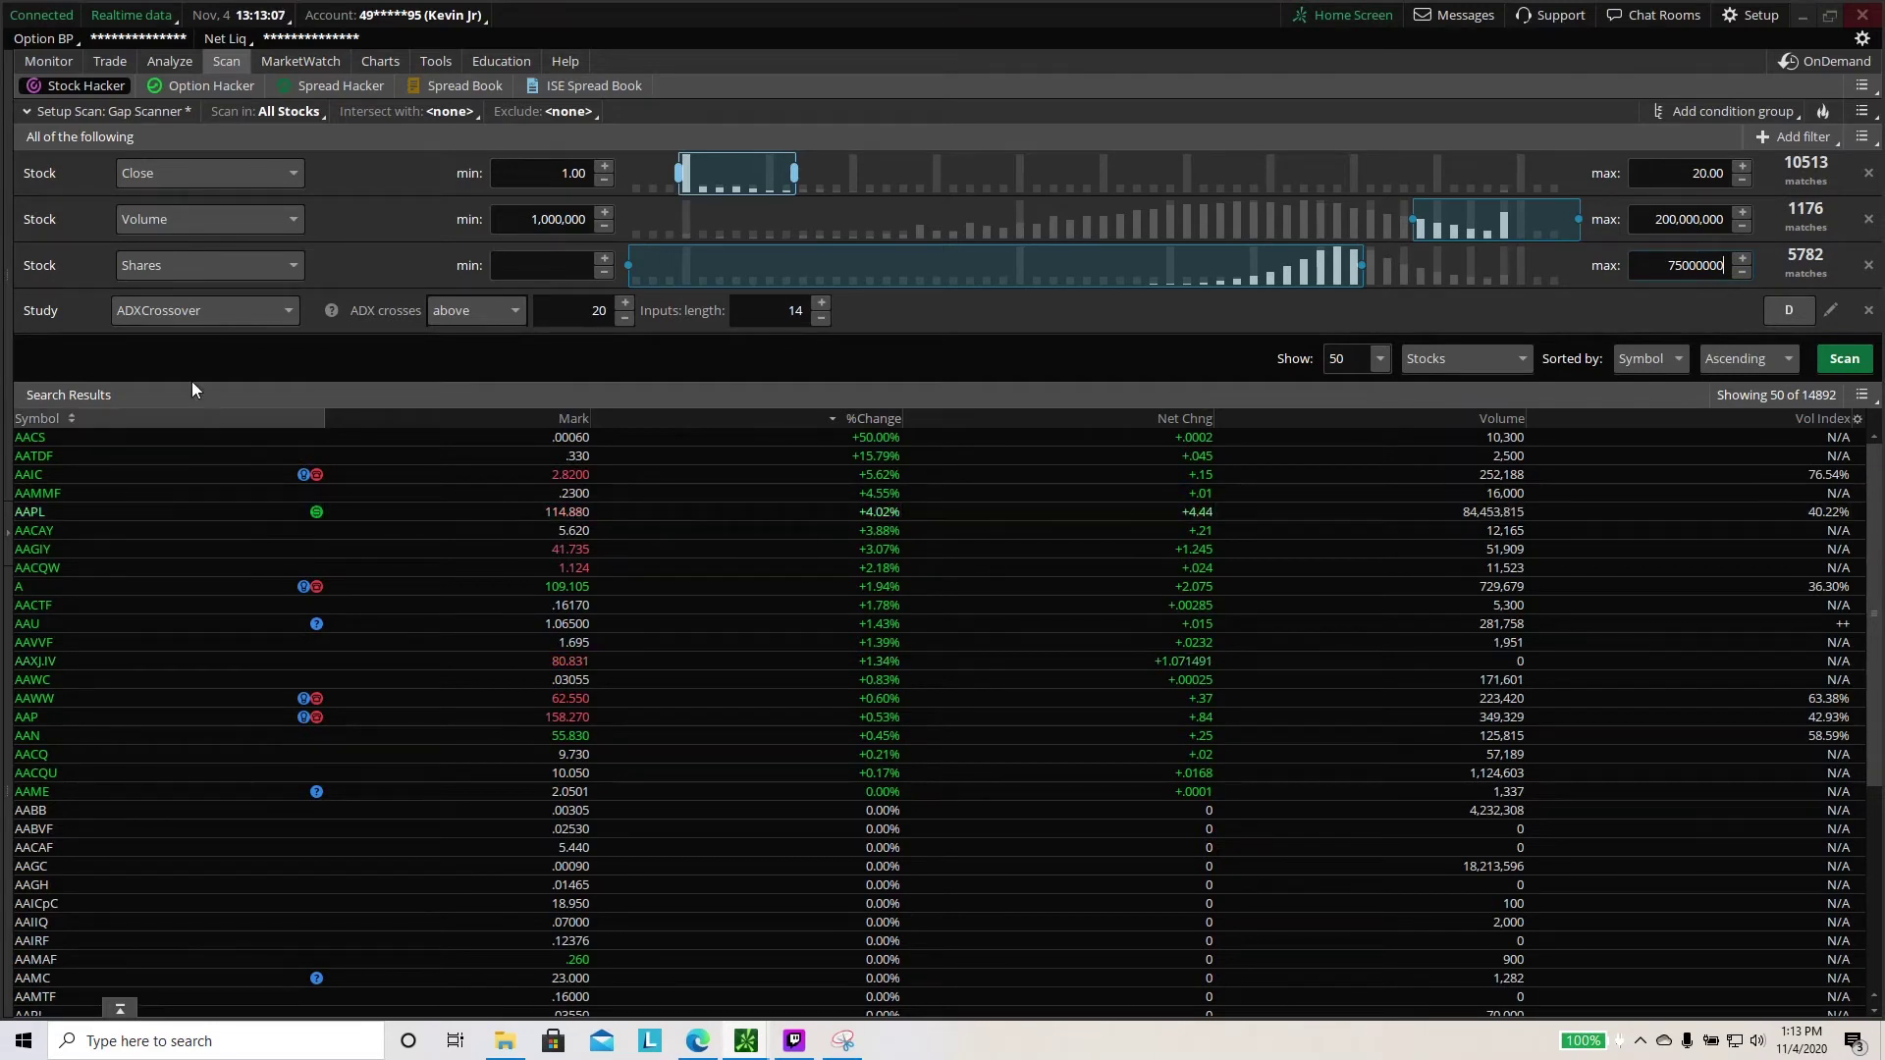
# Change the study filter to the Gap_UP study from the Price Performance category
pyautogui.click(242, 321)
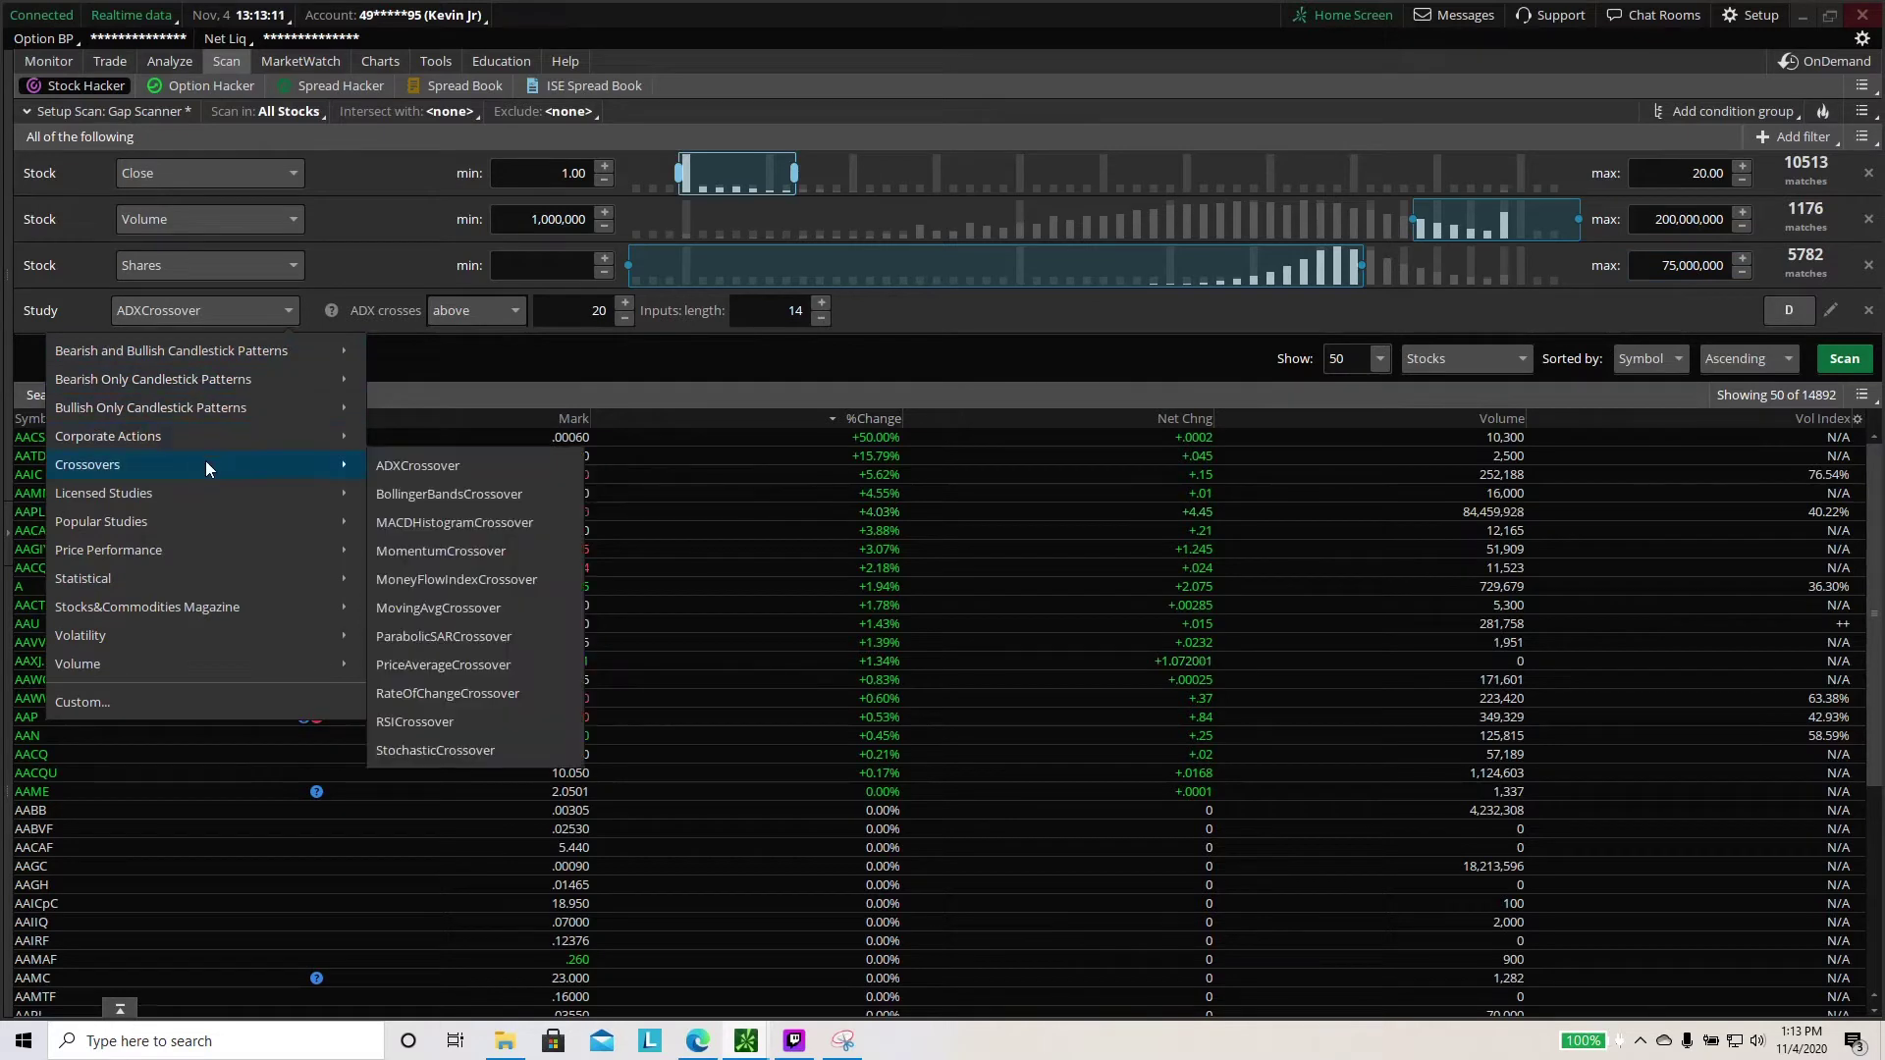
pyautogui.moveTo(219, 493)
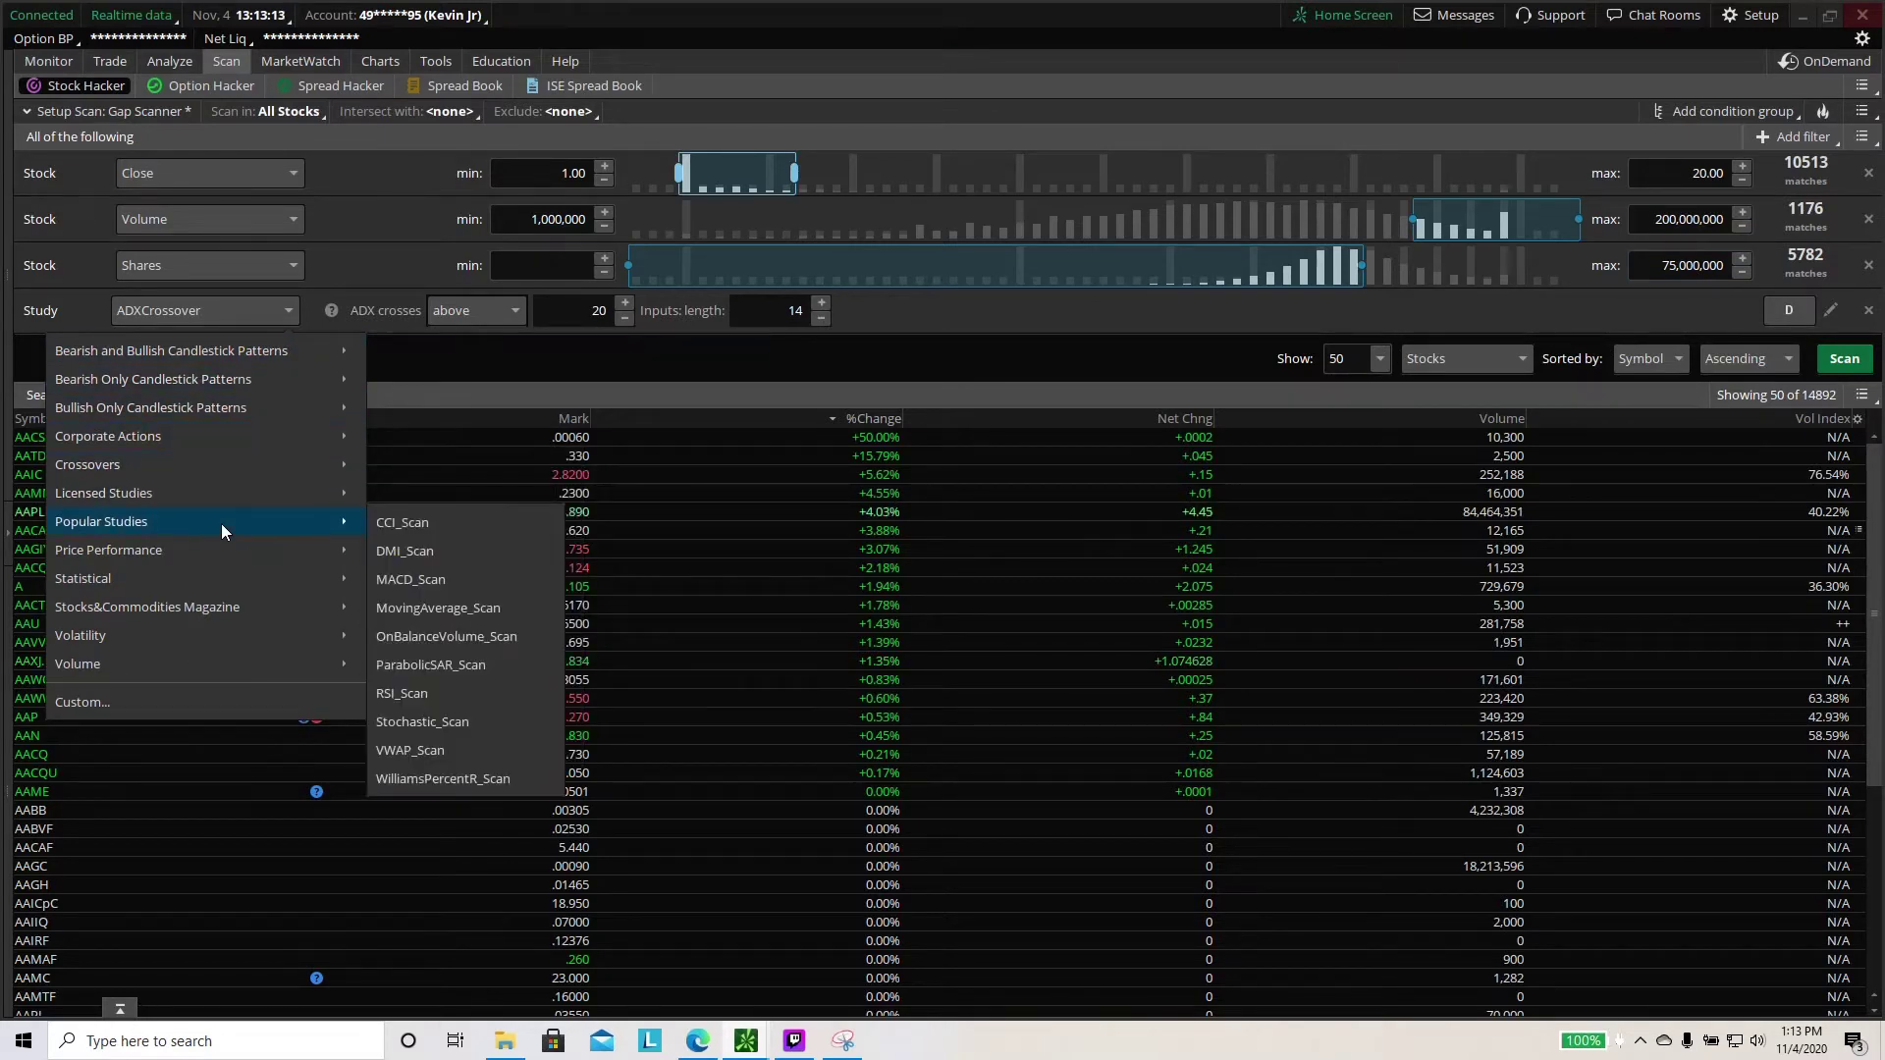
pyautogui.moveTo(240, 558)
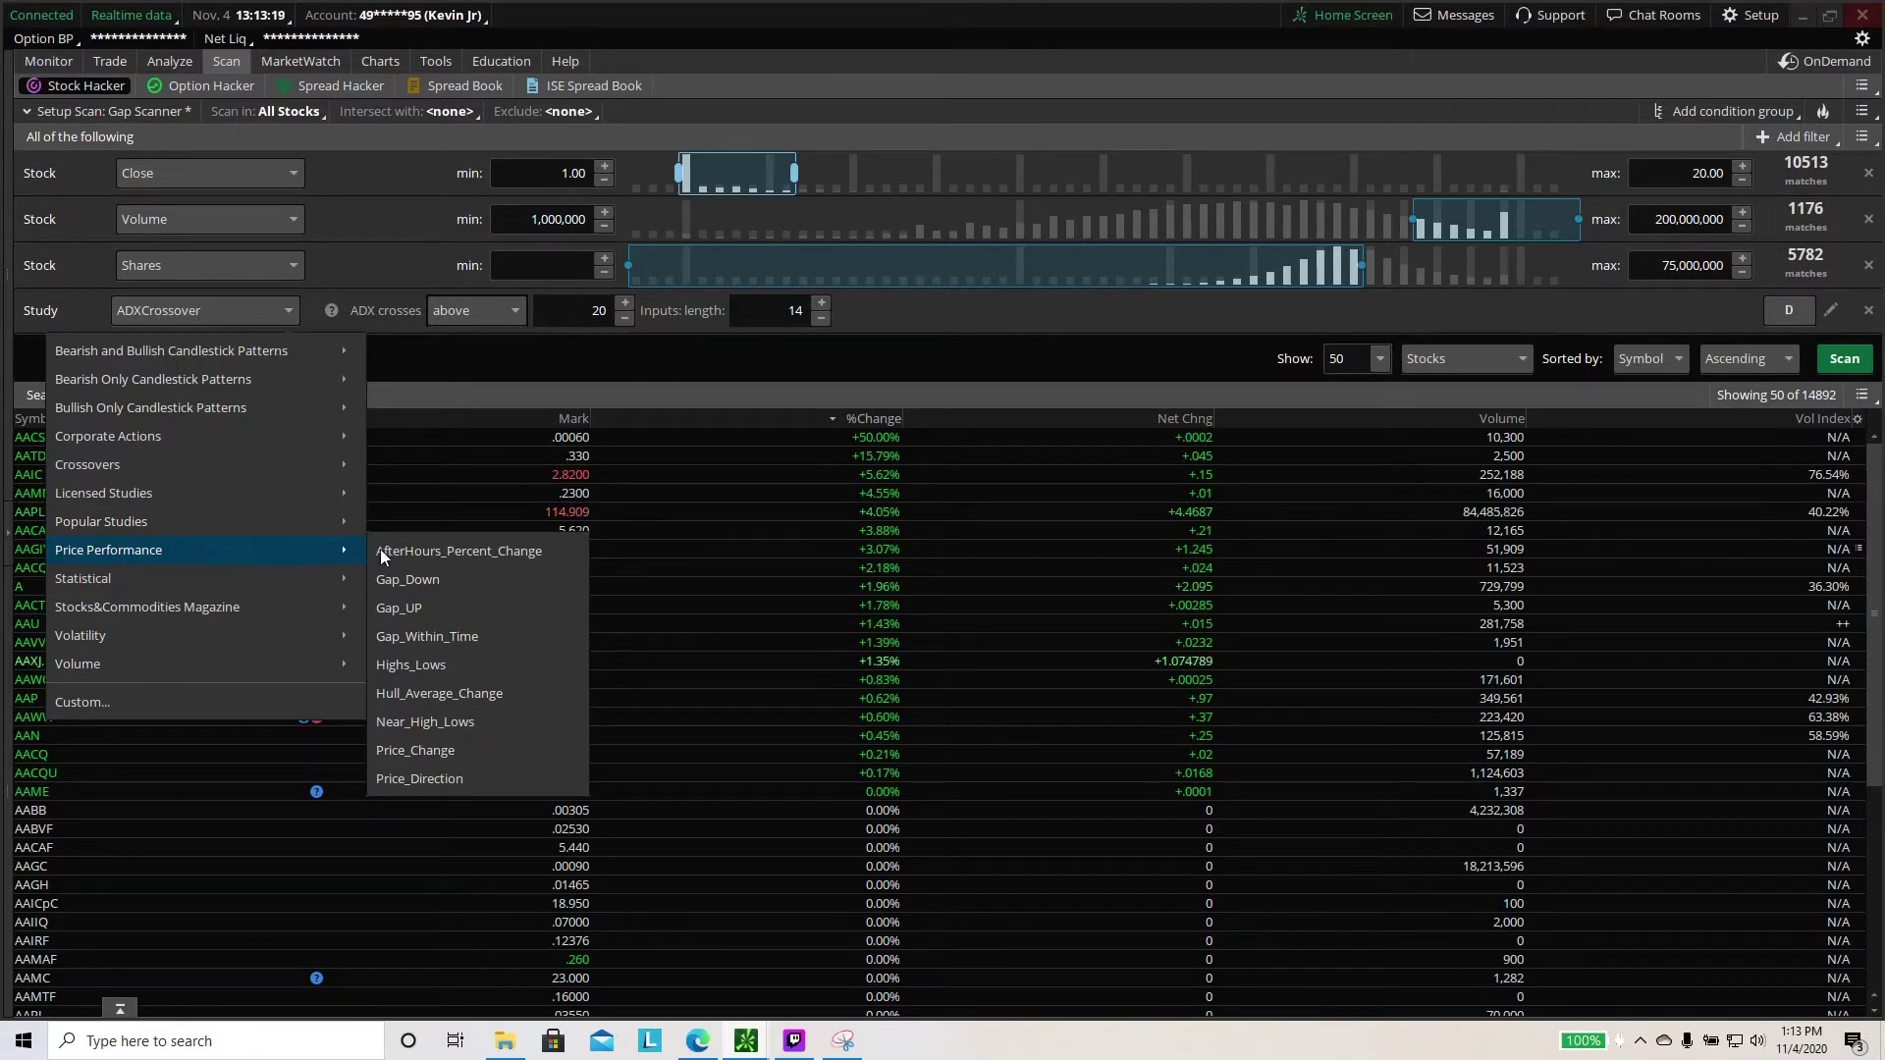
pyautogui.click(424, 608)
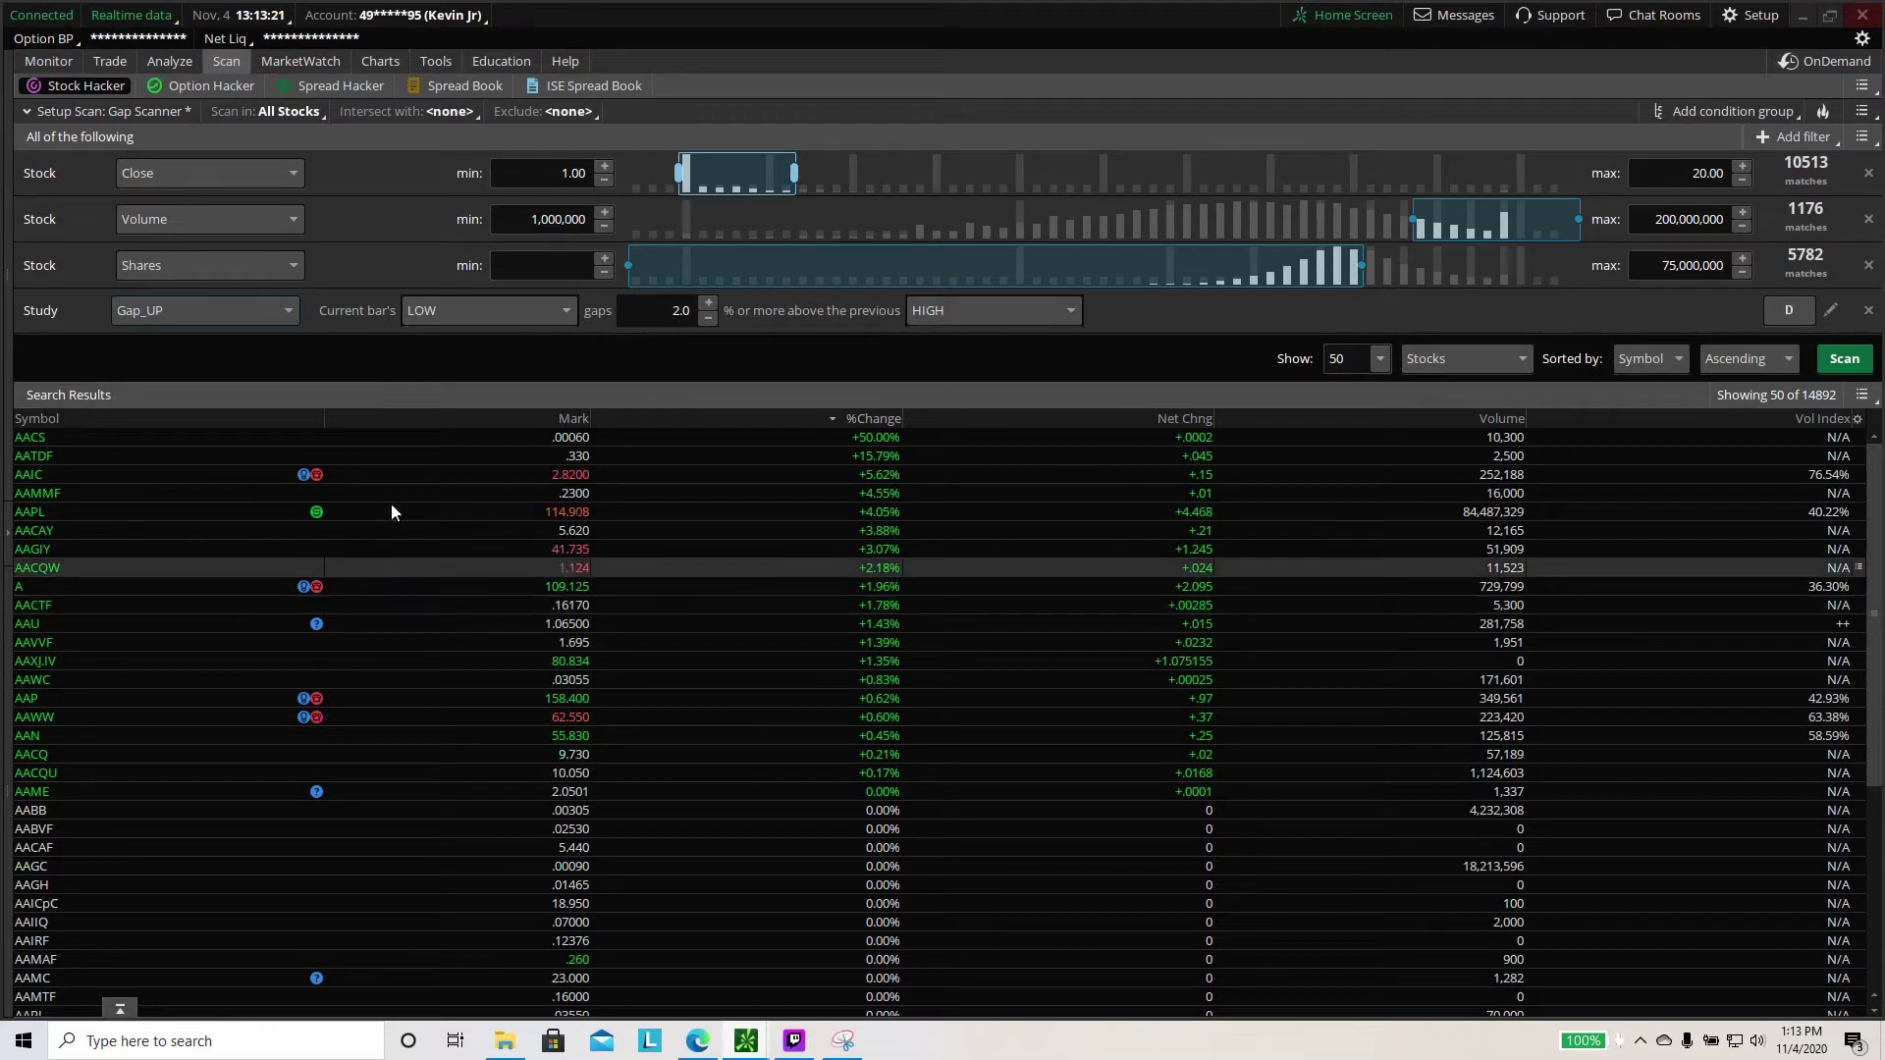
# Configure the Gap_UP study so the current bar's OPEN gaps 5% or more above the previous CLOSE
pyautogui.click(498, 316)
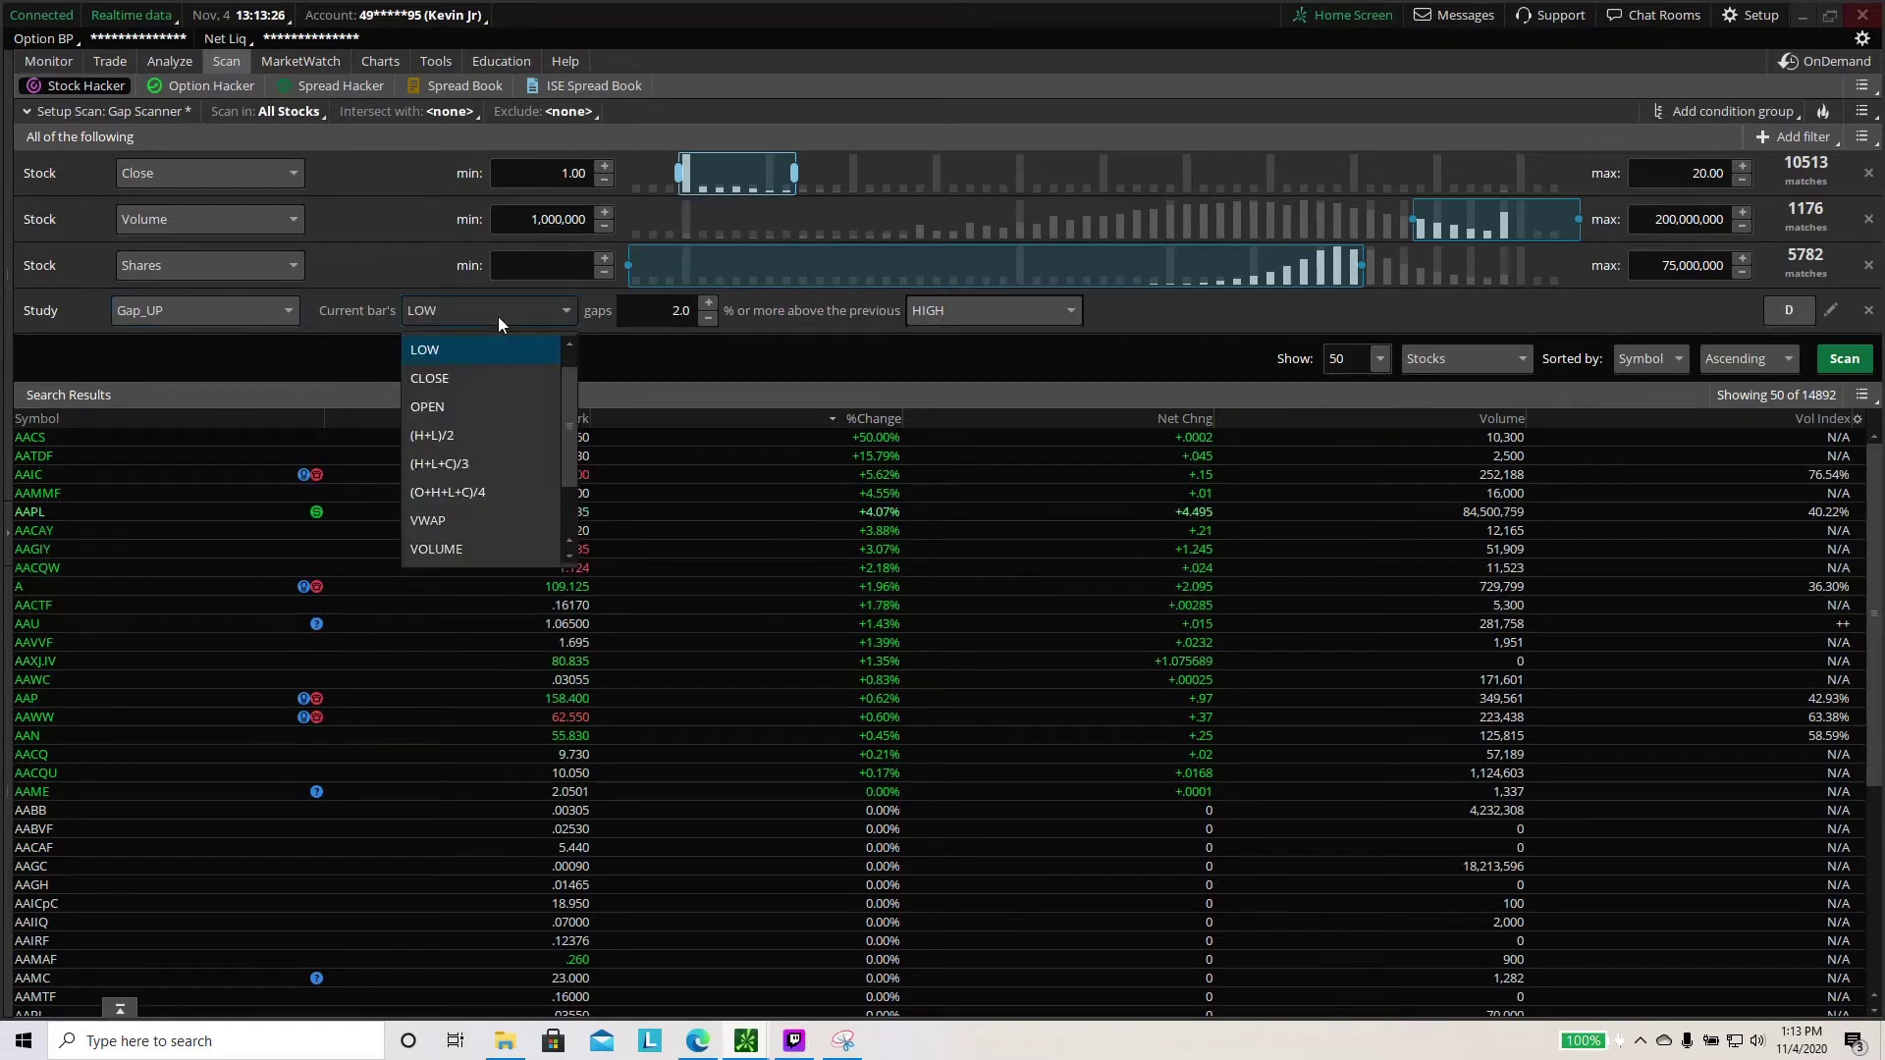
pyautogui.click(464, 405)
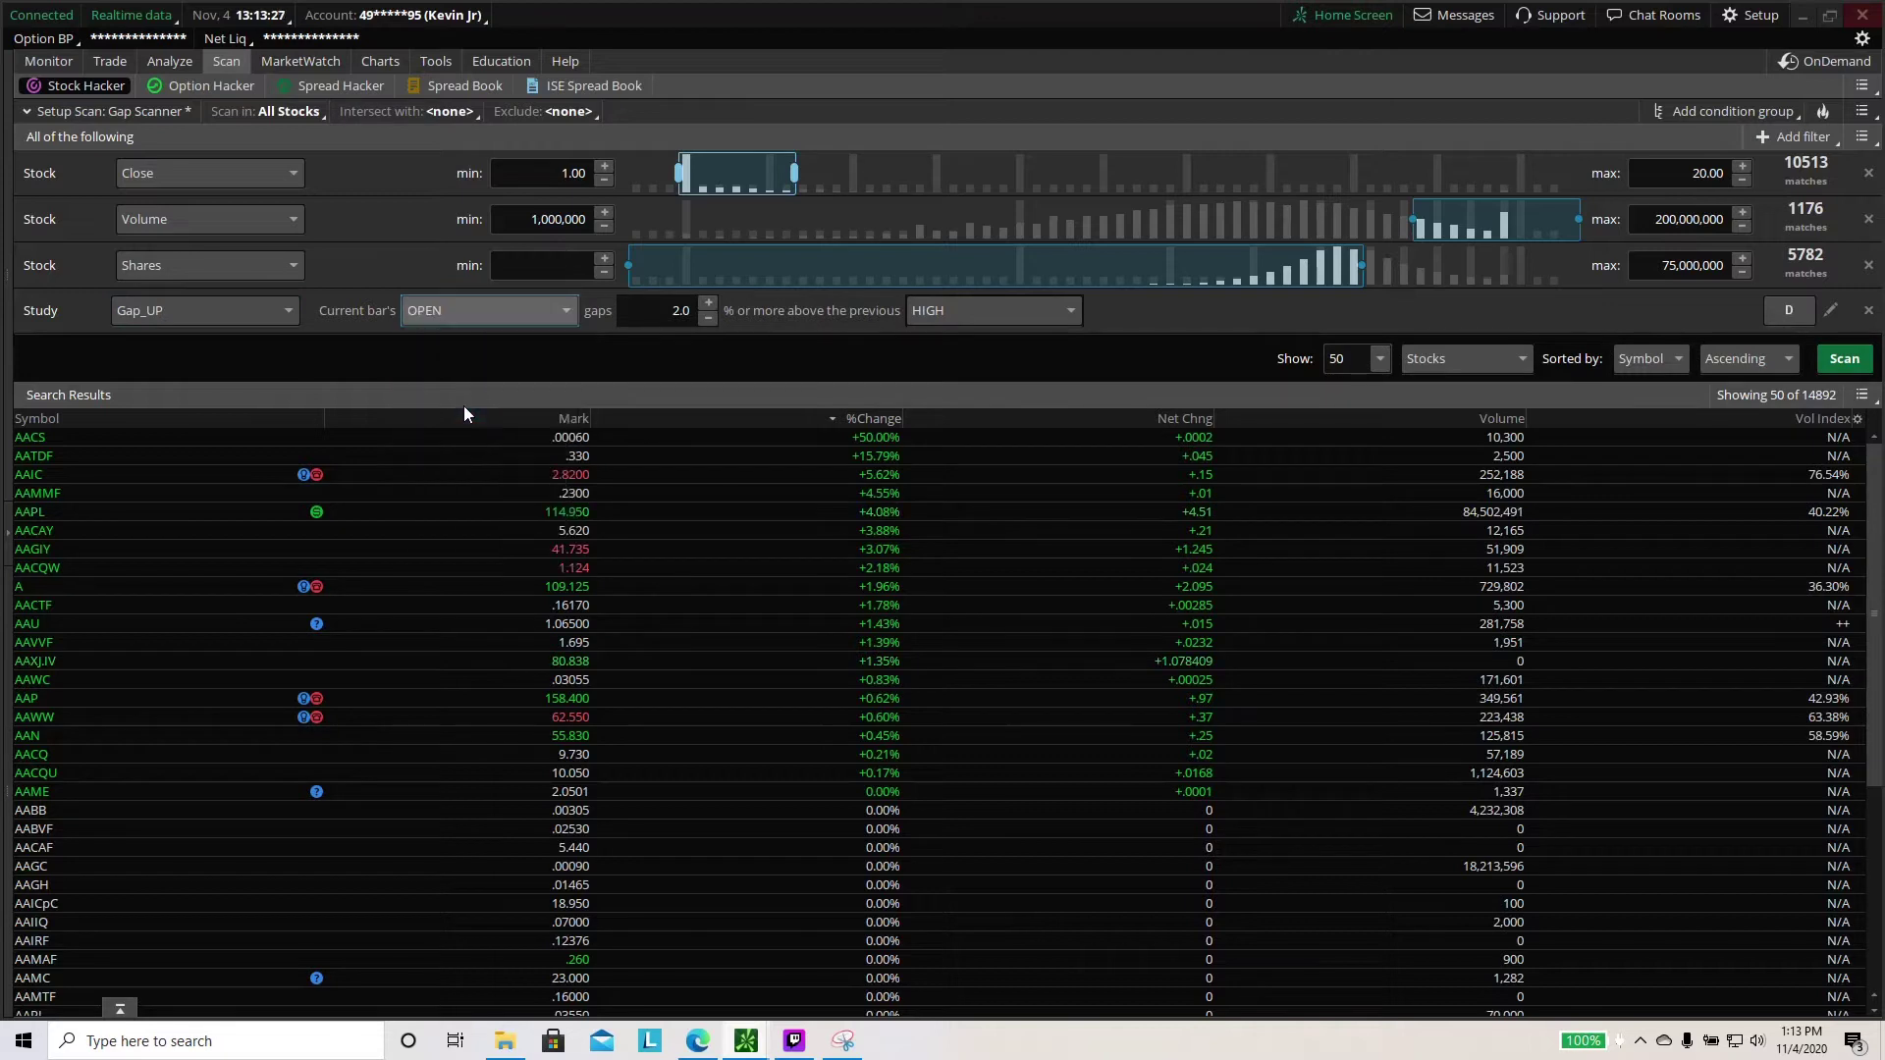
pyautogui.doubleClick(675, 310)
pyautogui.write('5')
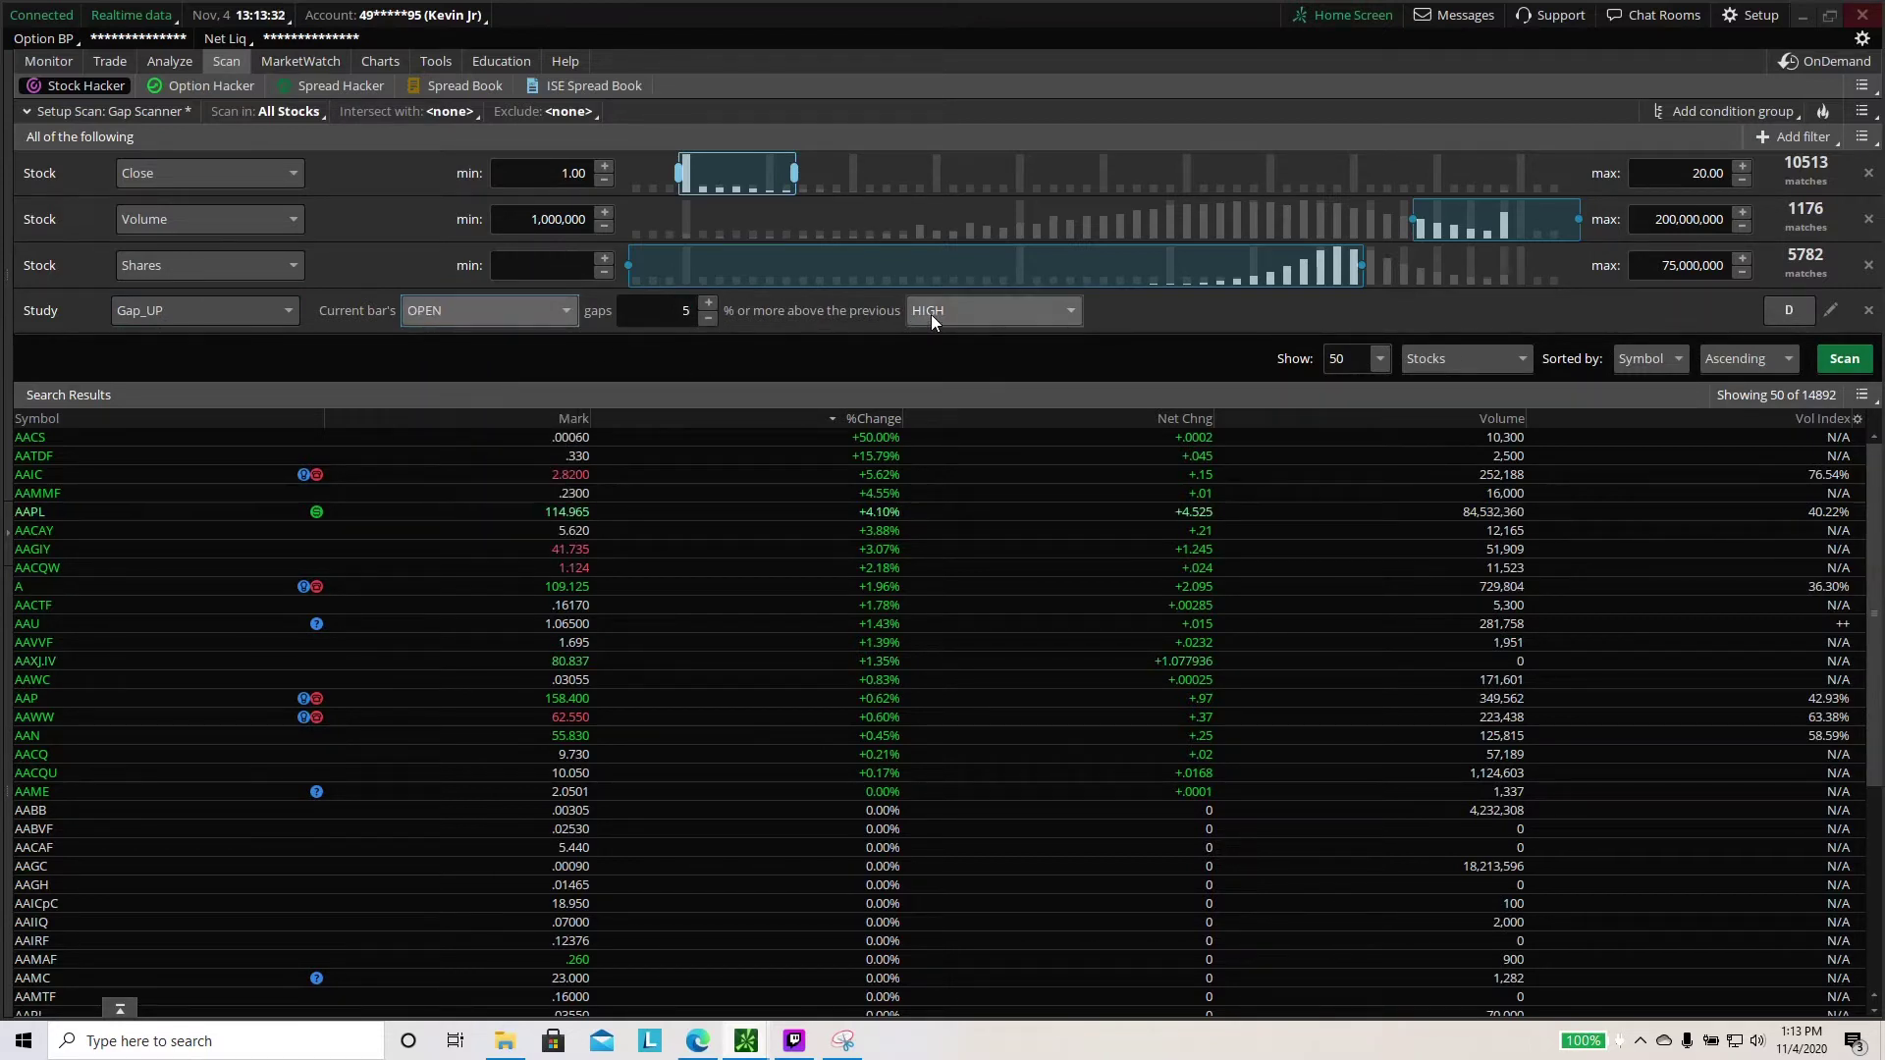
pyautogui.click(930, 312)
pyautogui.click(942, 406)
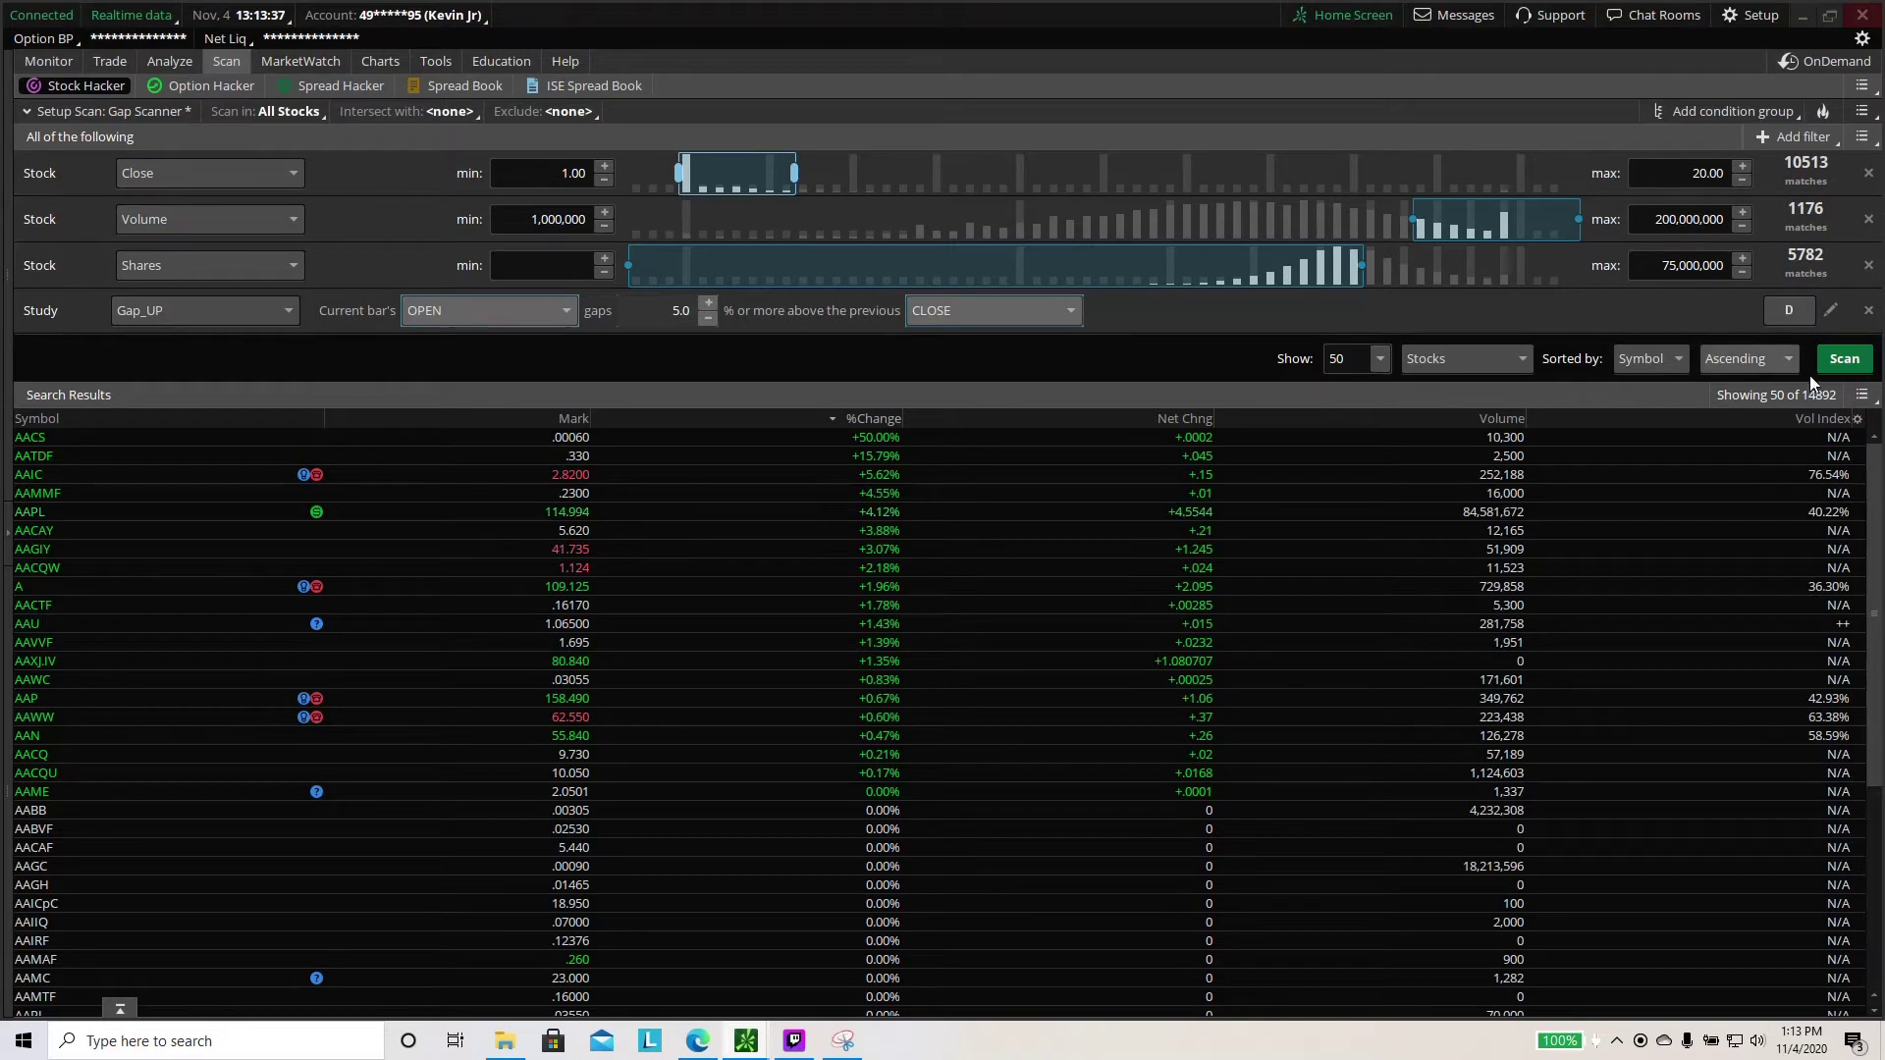
# Run the scan and sort the search results by %Change in descending order
pyautogui.click(1842, 359)
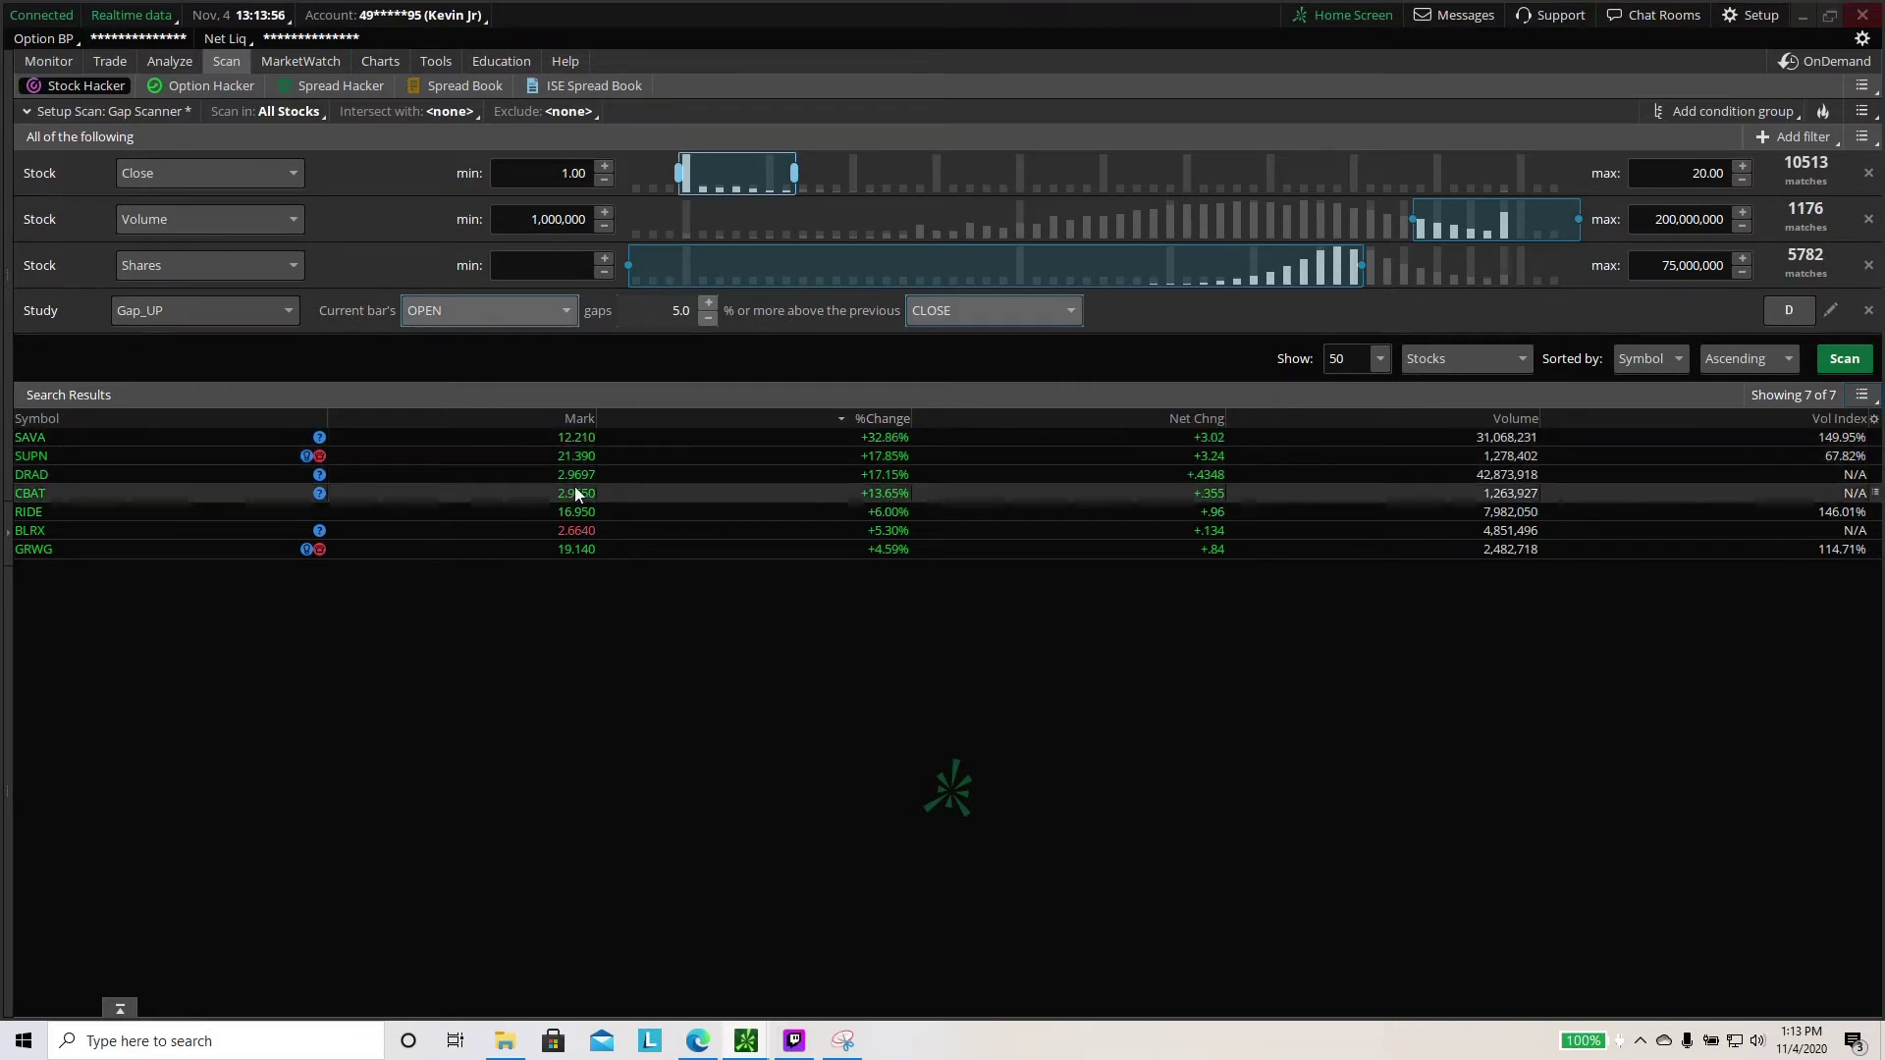
pyautogui.click(861, 423)
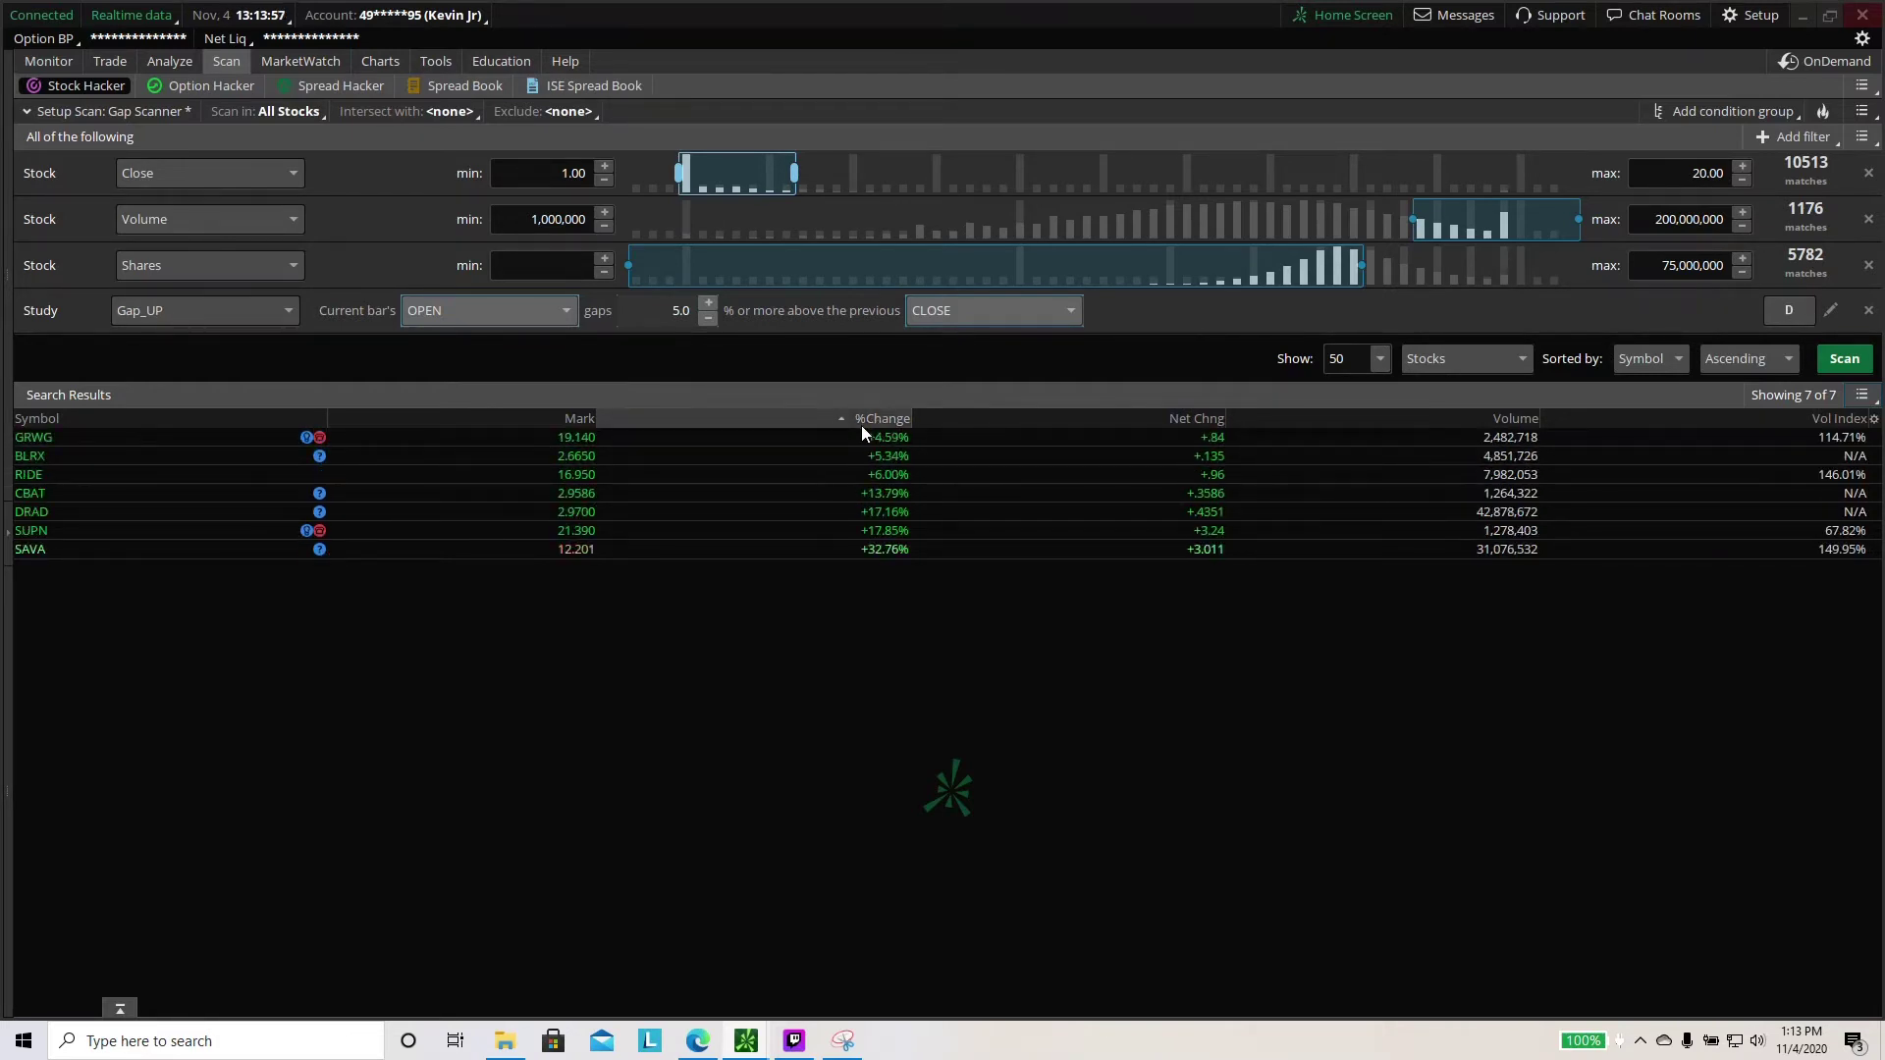
pyautogui.click(862, 422)
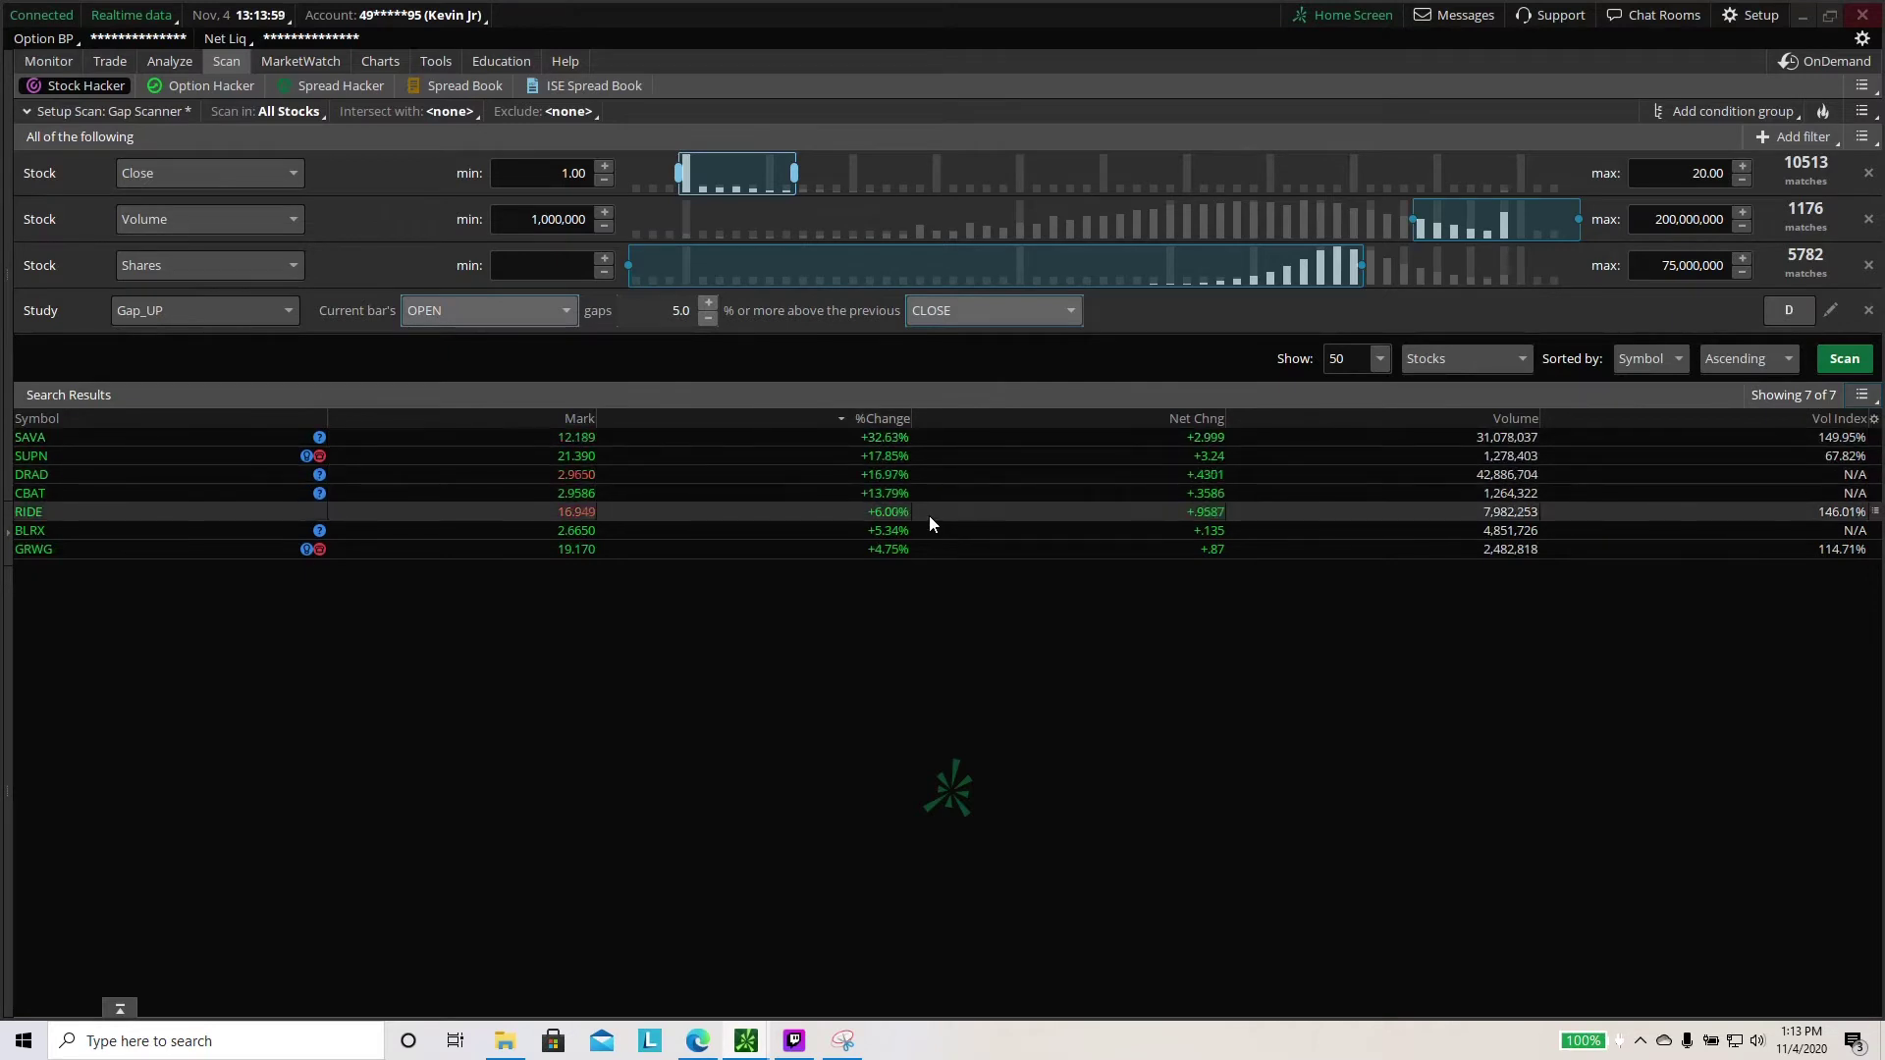
# Save the scan query under the name "T"
pyautogui.click(1863, 87)
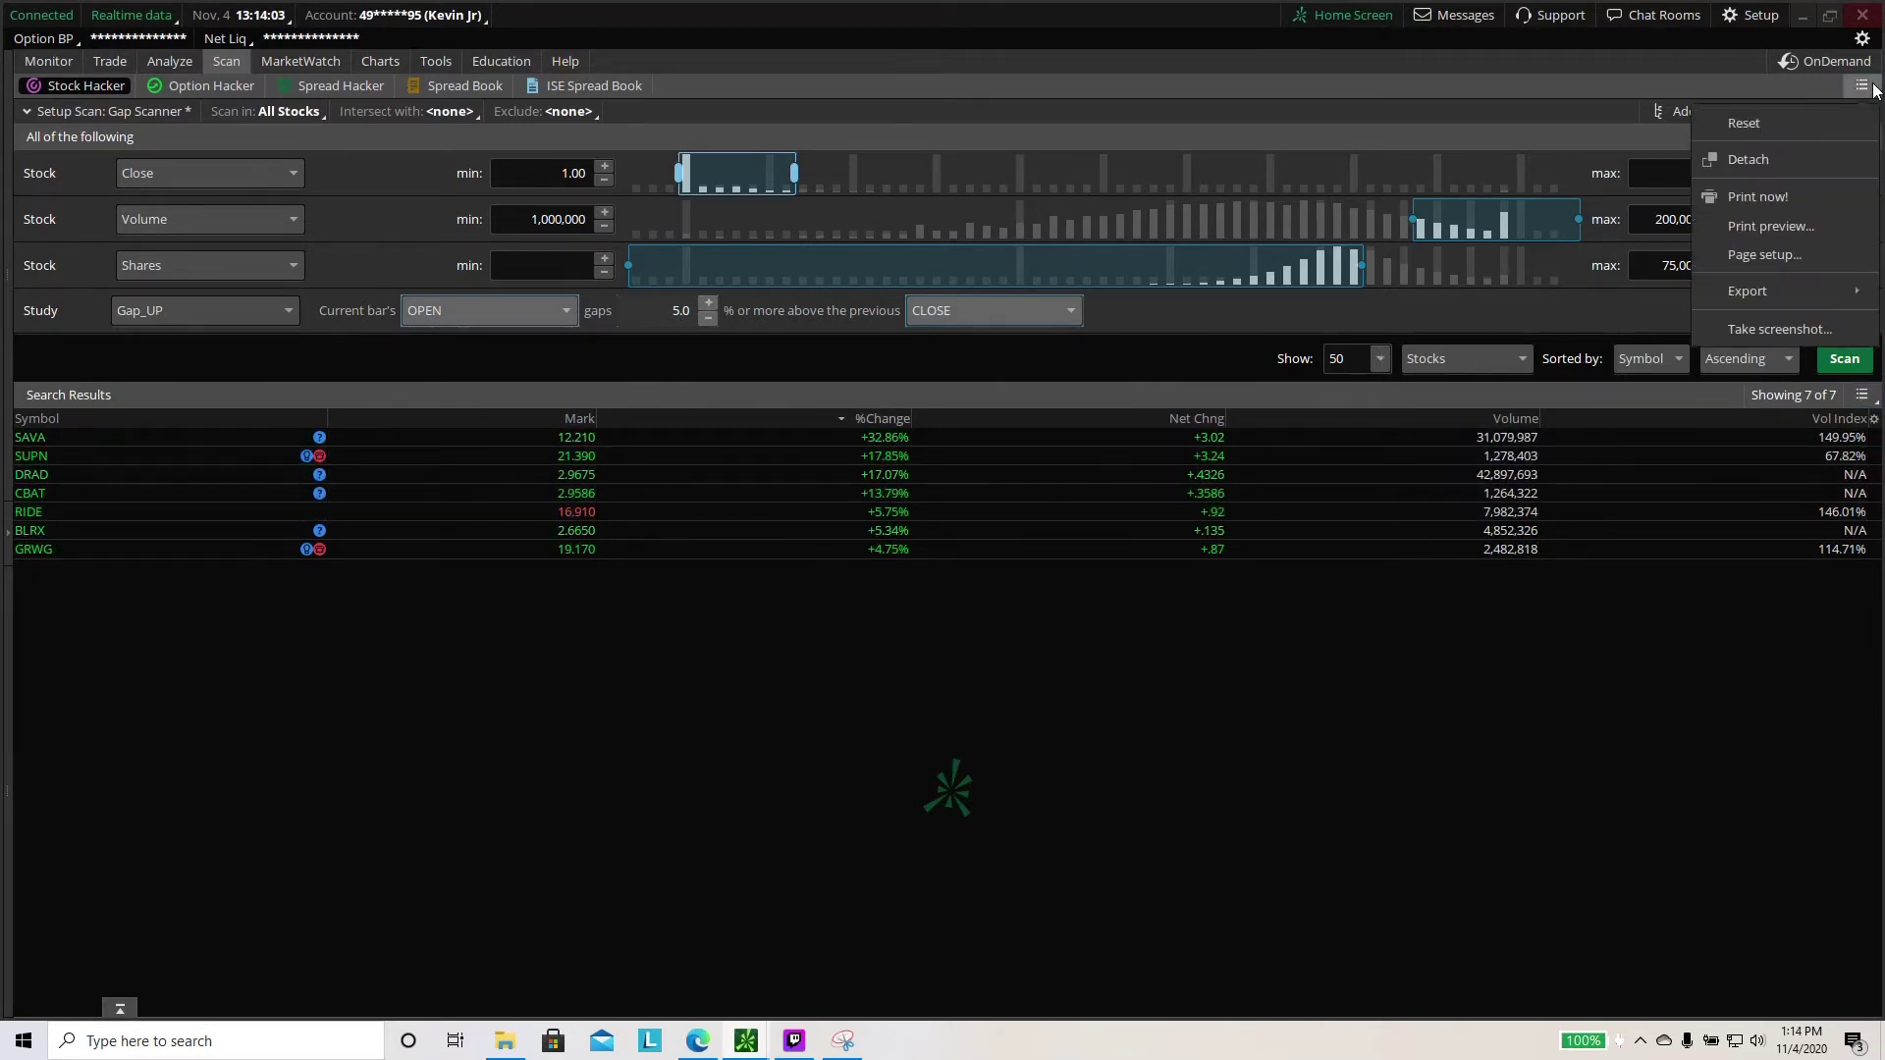
pyautogui.click(1863, 86)
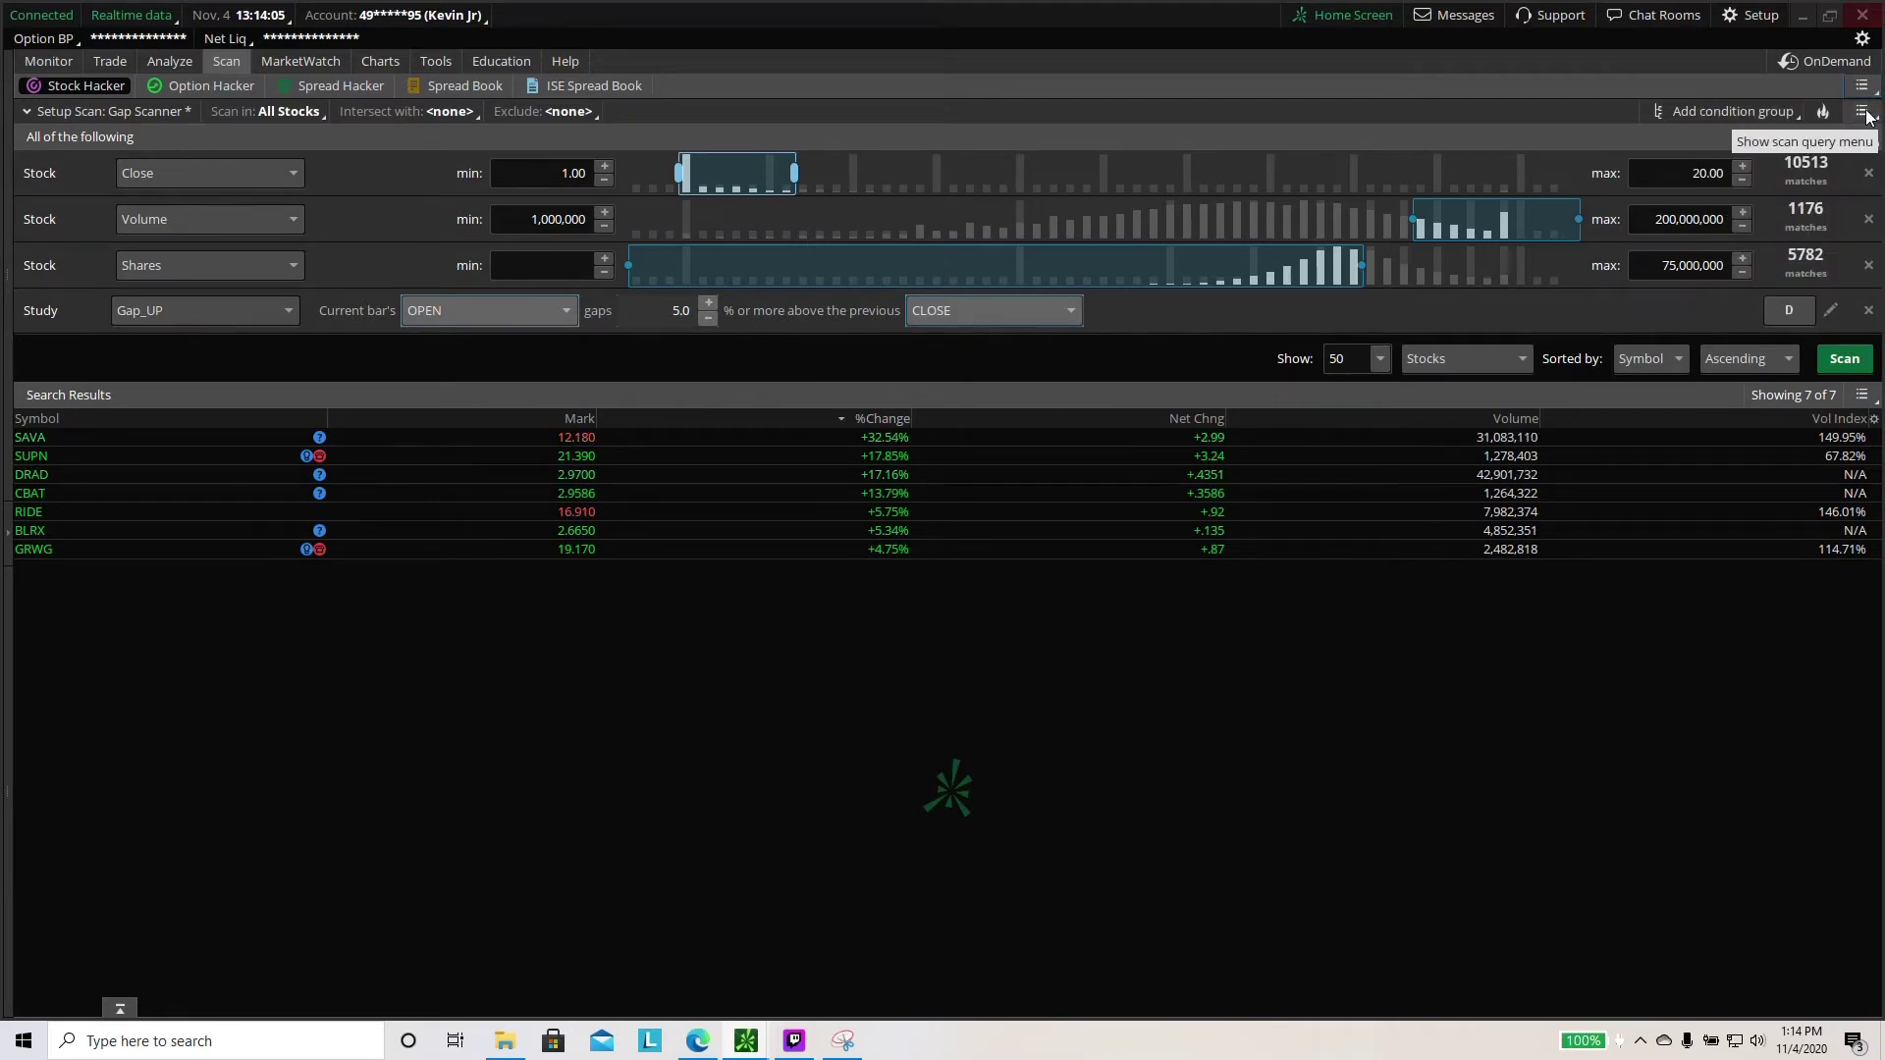
pyautogui.click(1863, 112)
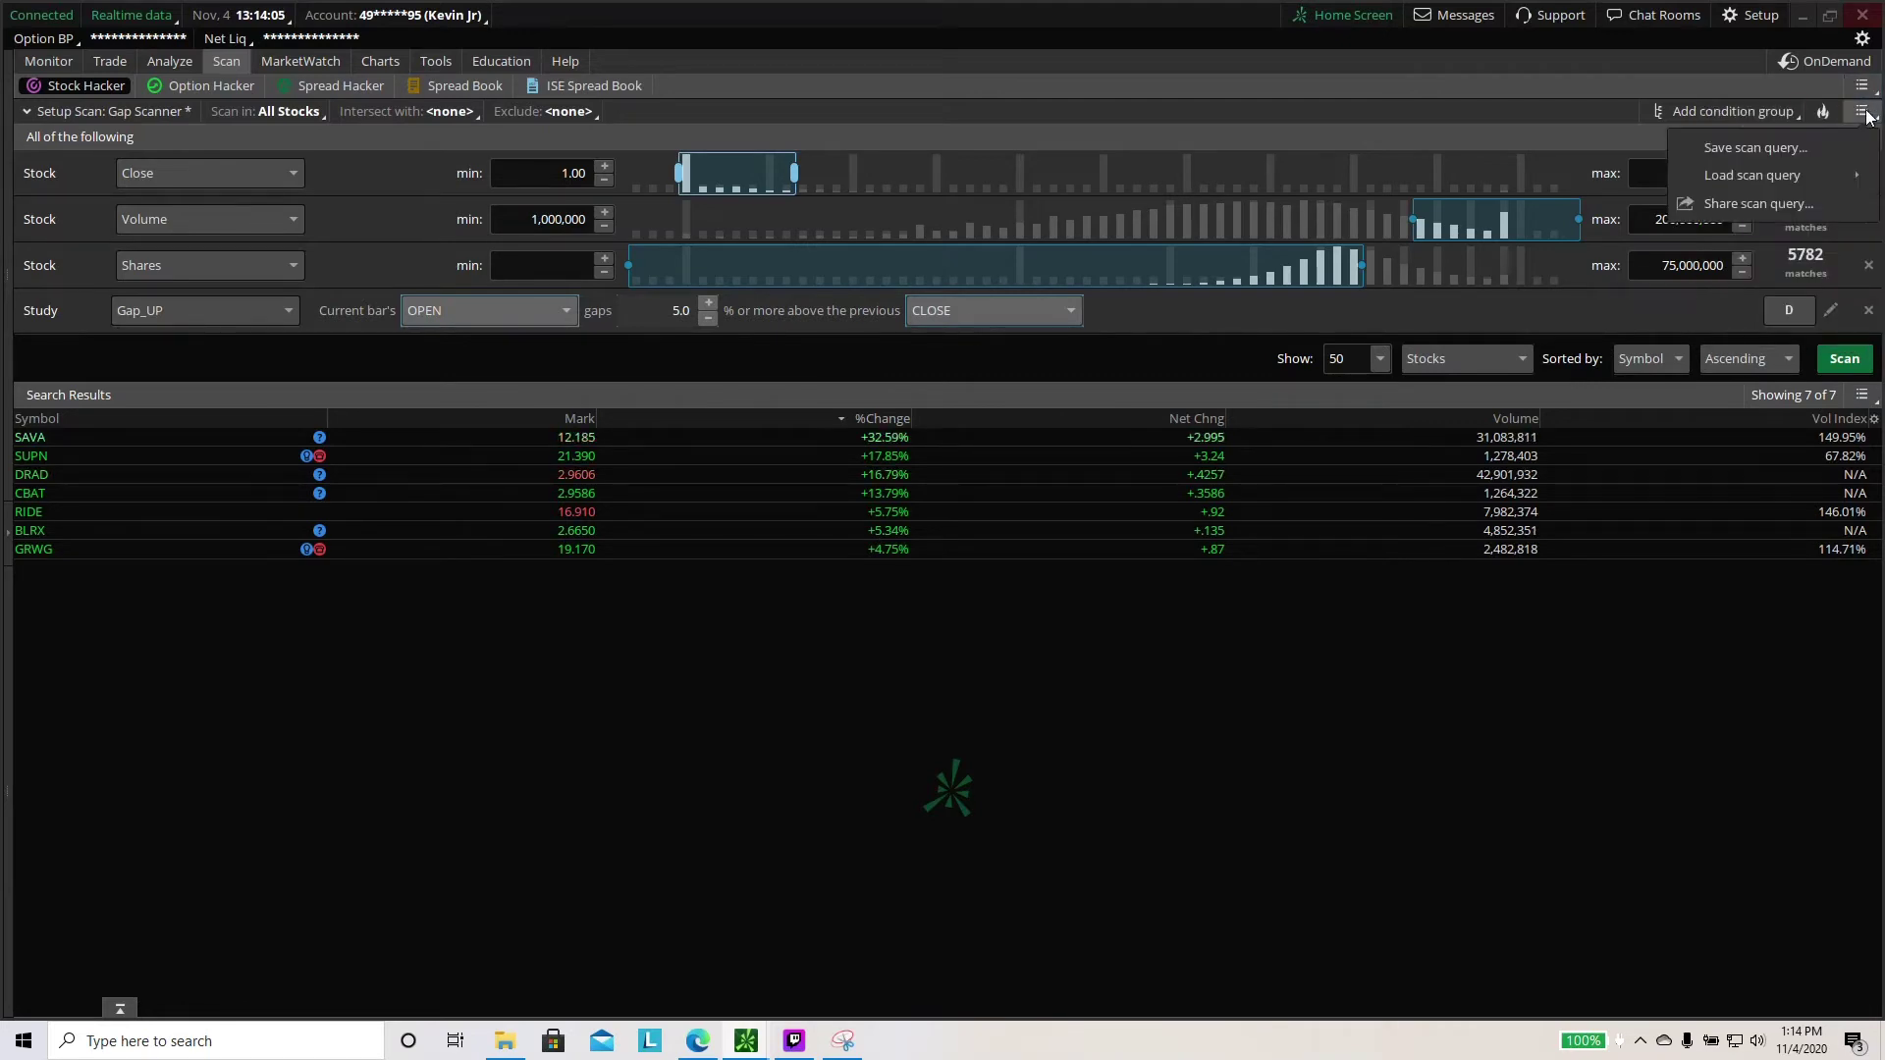
pyautogui.click(1793, 149)
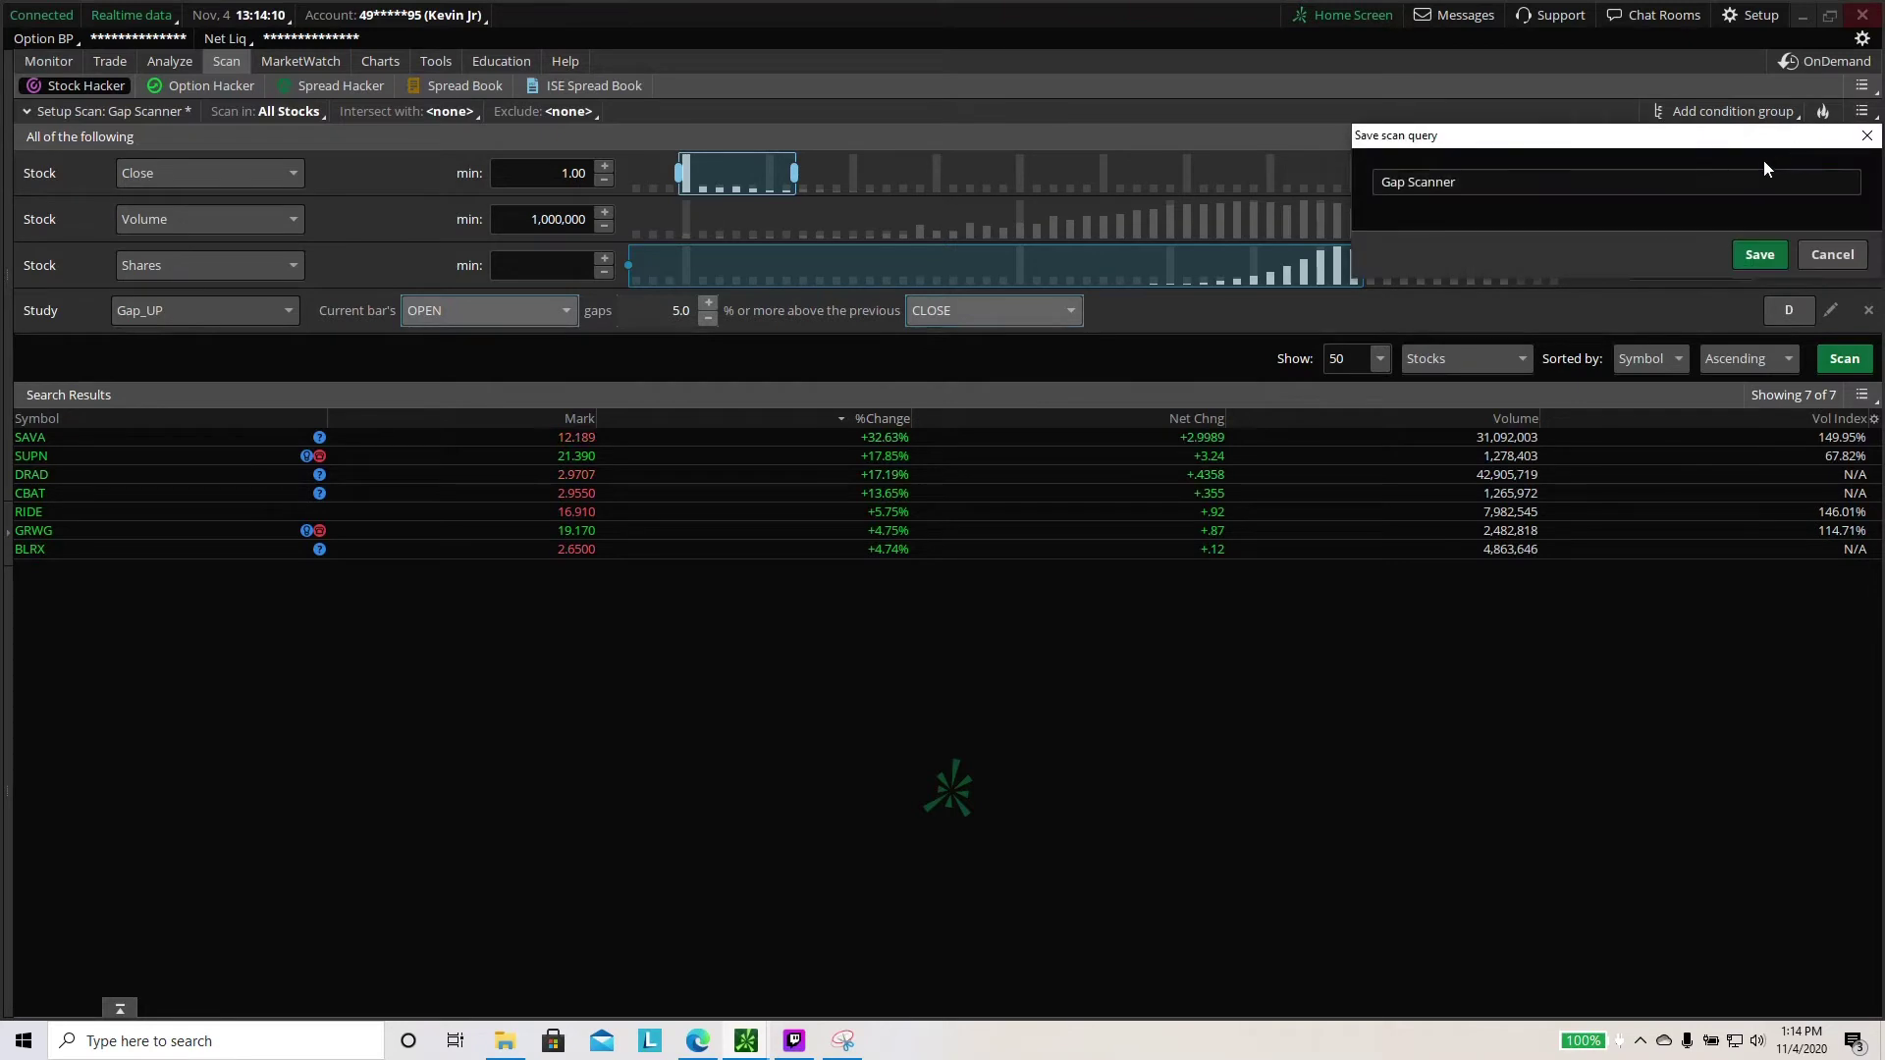
pyautogui.click(1731, 187)
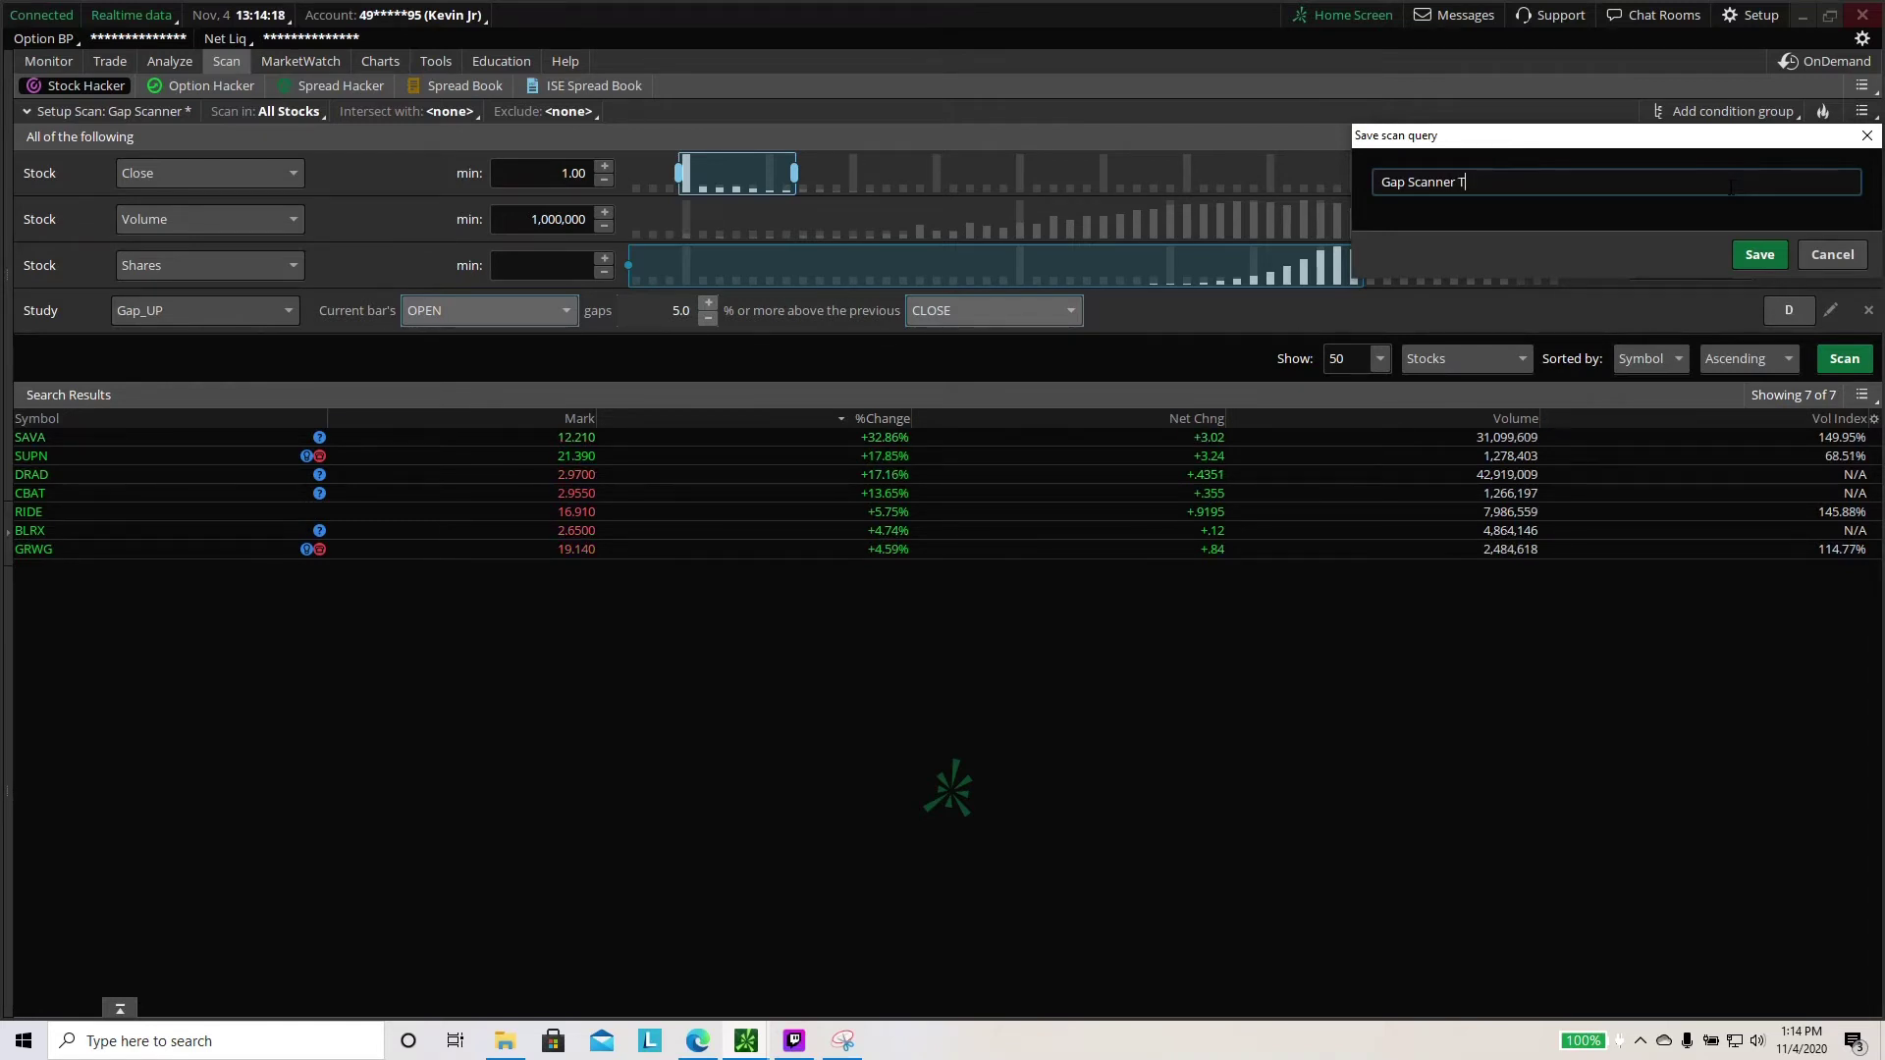
pyautogui.press('BackSpace')
pyautogui.press('BackSpace')
pyautogui.press('BackSpace')
pyautogui.press('BackSpace')
pyautogui.press('BackSpace')
pyautogui.press('BackSpace')
pyautogui.press('BackSpace')
pyautogui.press('BackSpace')
pyautogui.press('BackSpace')
pyautogui.press('BackSpace')
pyautogui.press('BackSpace')
pyautogui.press('BackSpace')
pyautogui.press('BackSpace')
pyautogui.write('T')
pyautogui.click(1742, 243)
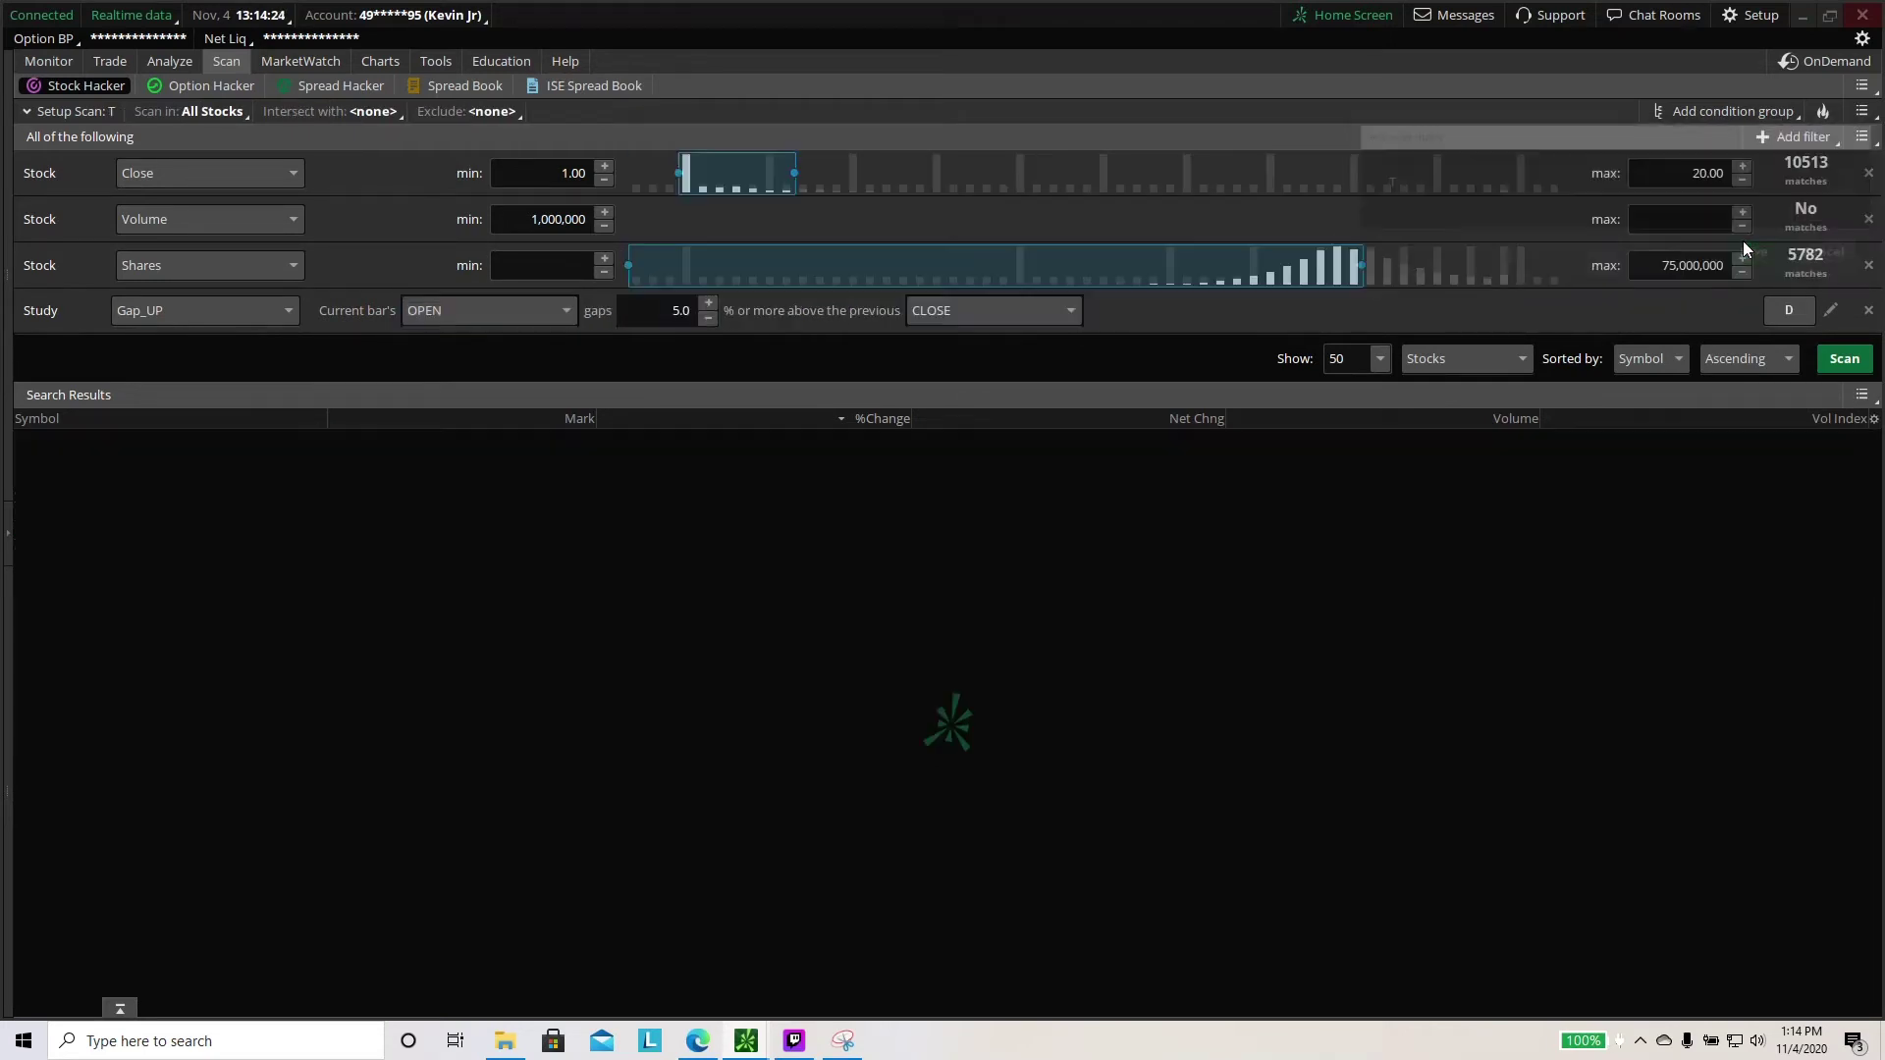
# Run the saved scan, reselect CLOSE as the Gap_UP study's previous-bar price, and run the scan again
pyautogui.click(1844, 359)
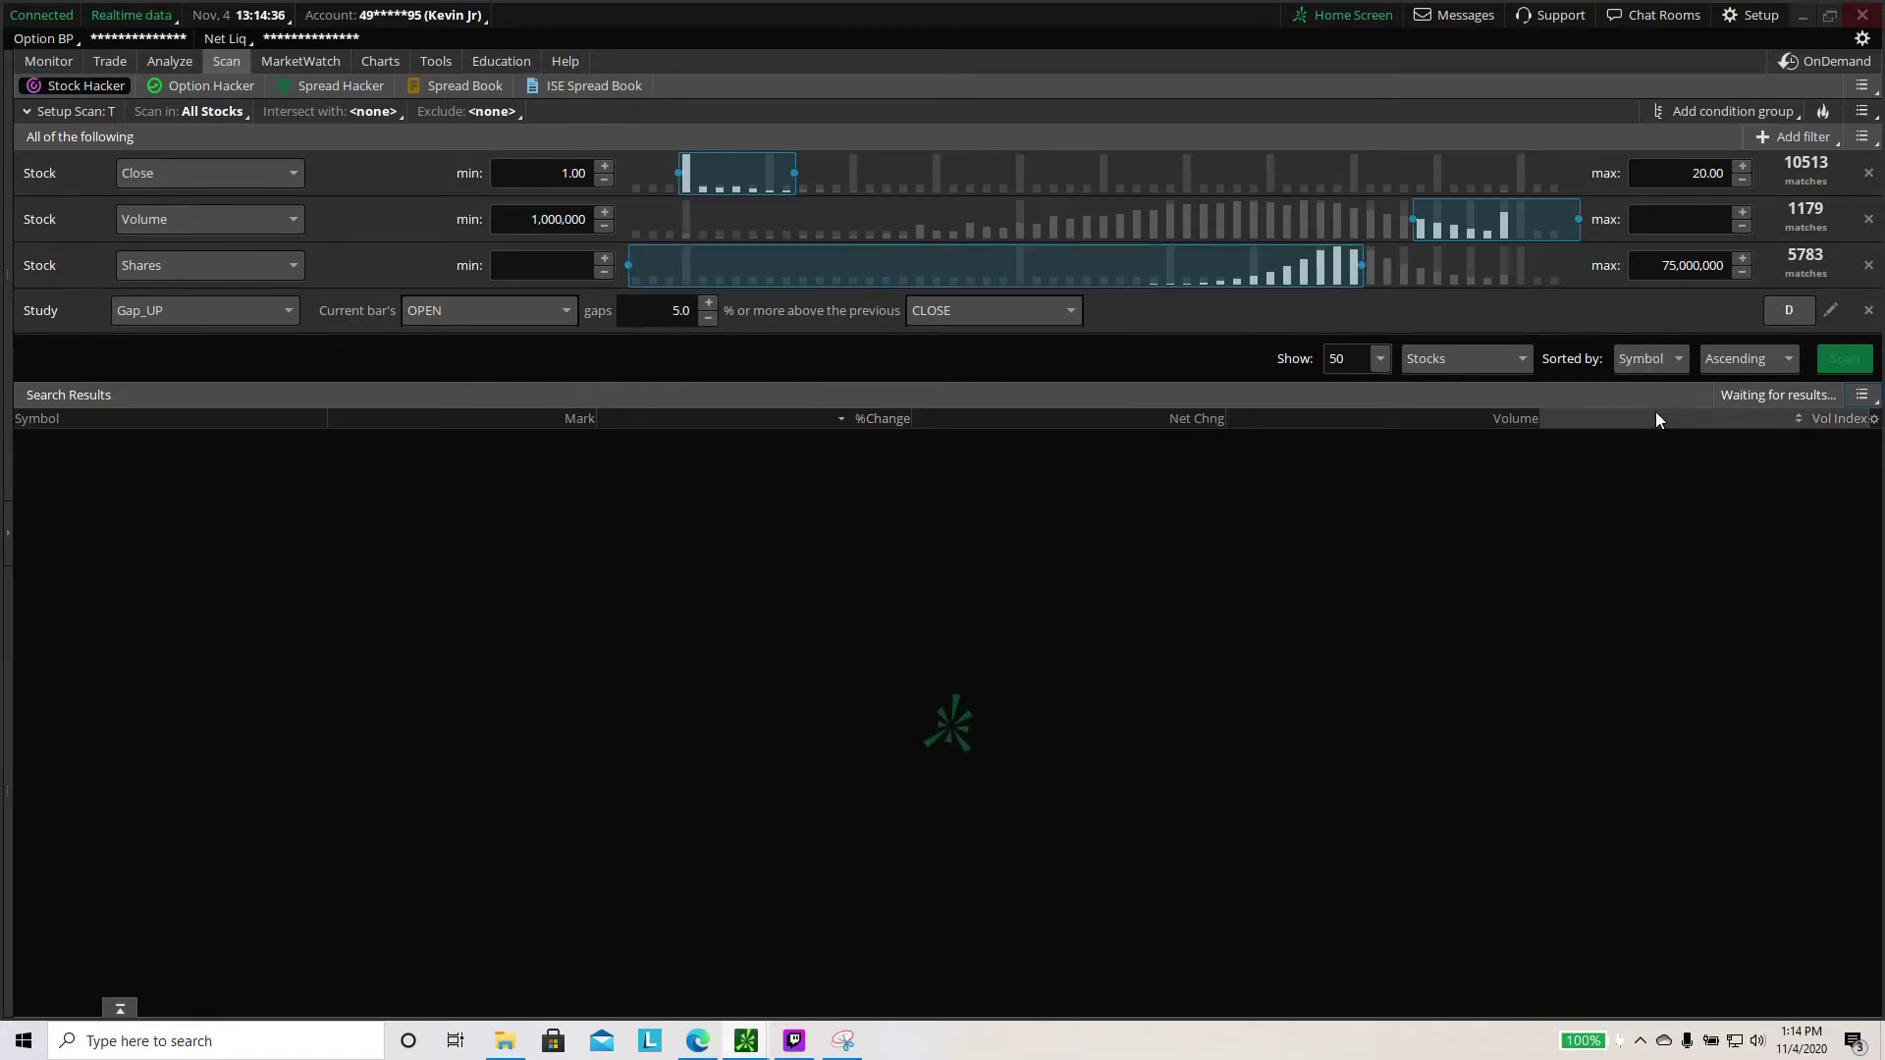
pyautogui.click(987, 307)
pyautogui.click(981, 351)
pyautogui.click(1844, 359)
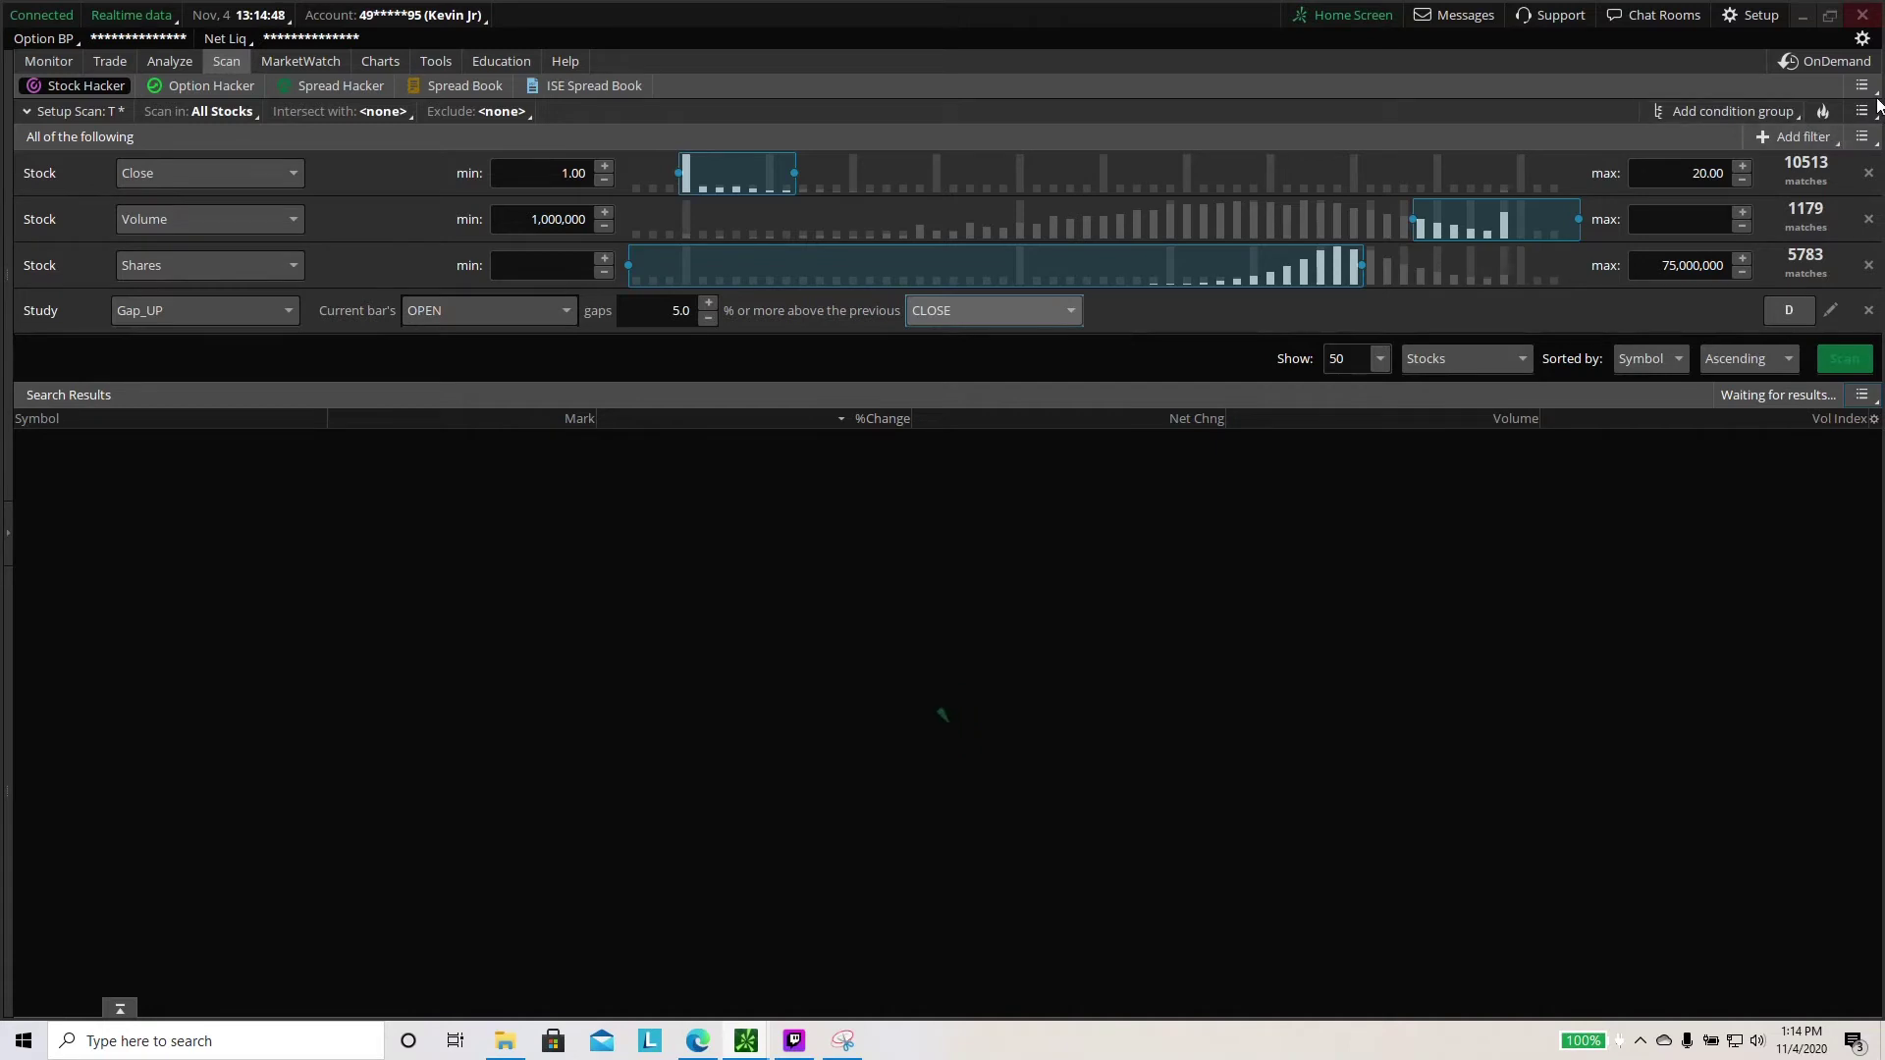
# Try the 1 Min aggregation period for the Gap_UP study, return it to Day, and run the scan again
pyautogui.click(1803, 314)
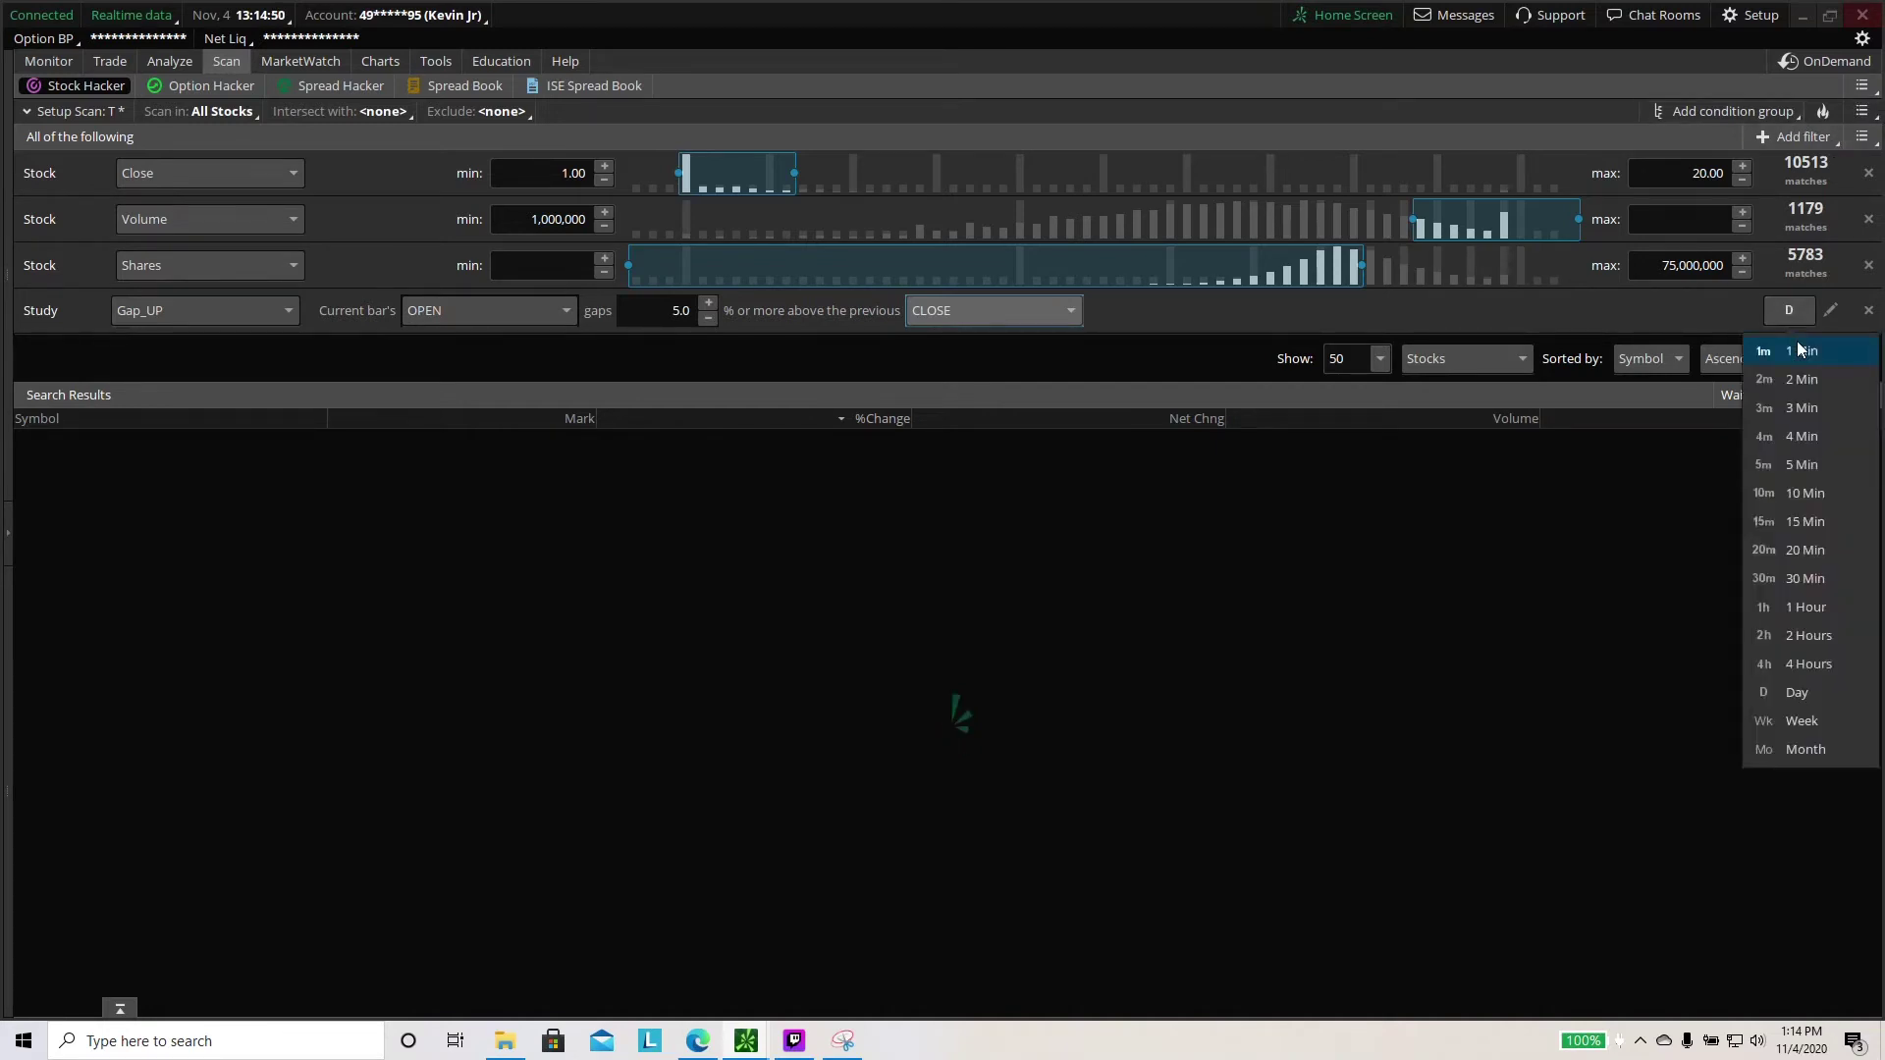
pyautogui.click(1797, 339)
pyautogui.click(1789, 311)
pyautogui.click(1810, 693)
pyautogui.click(1843, 359)
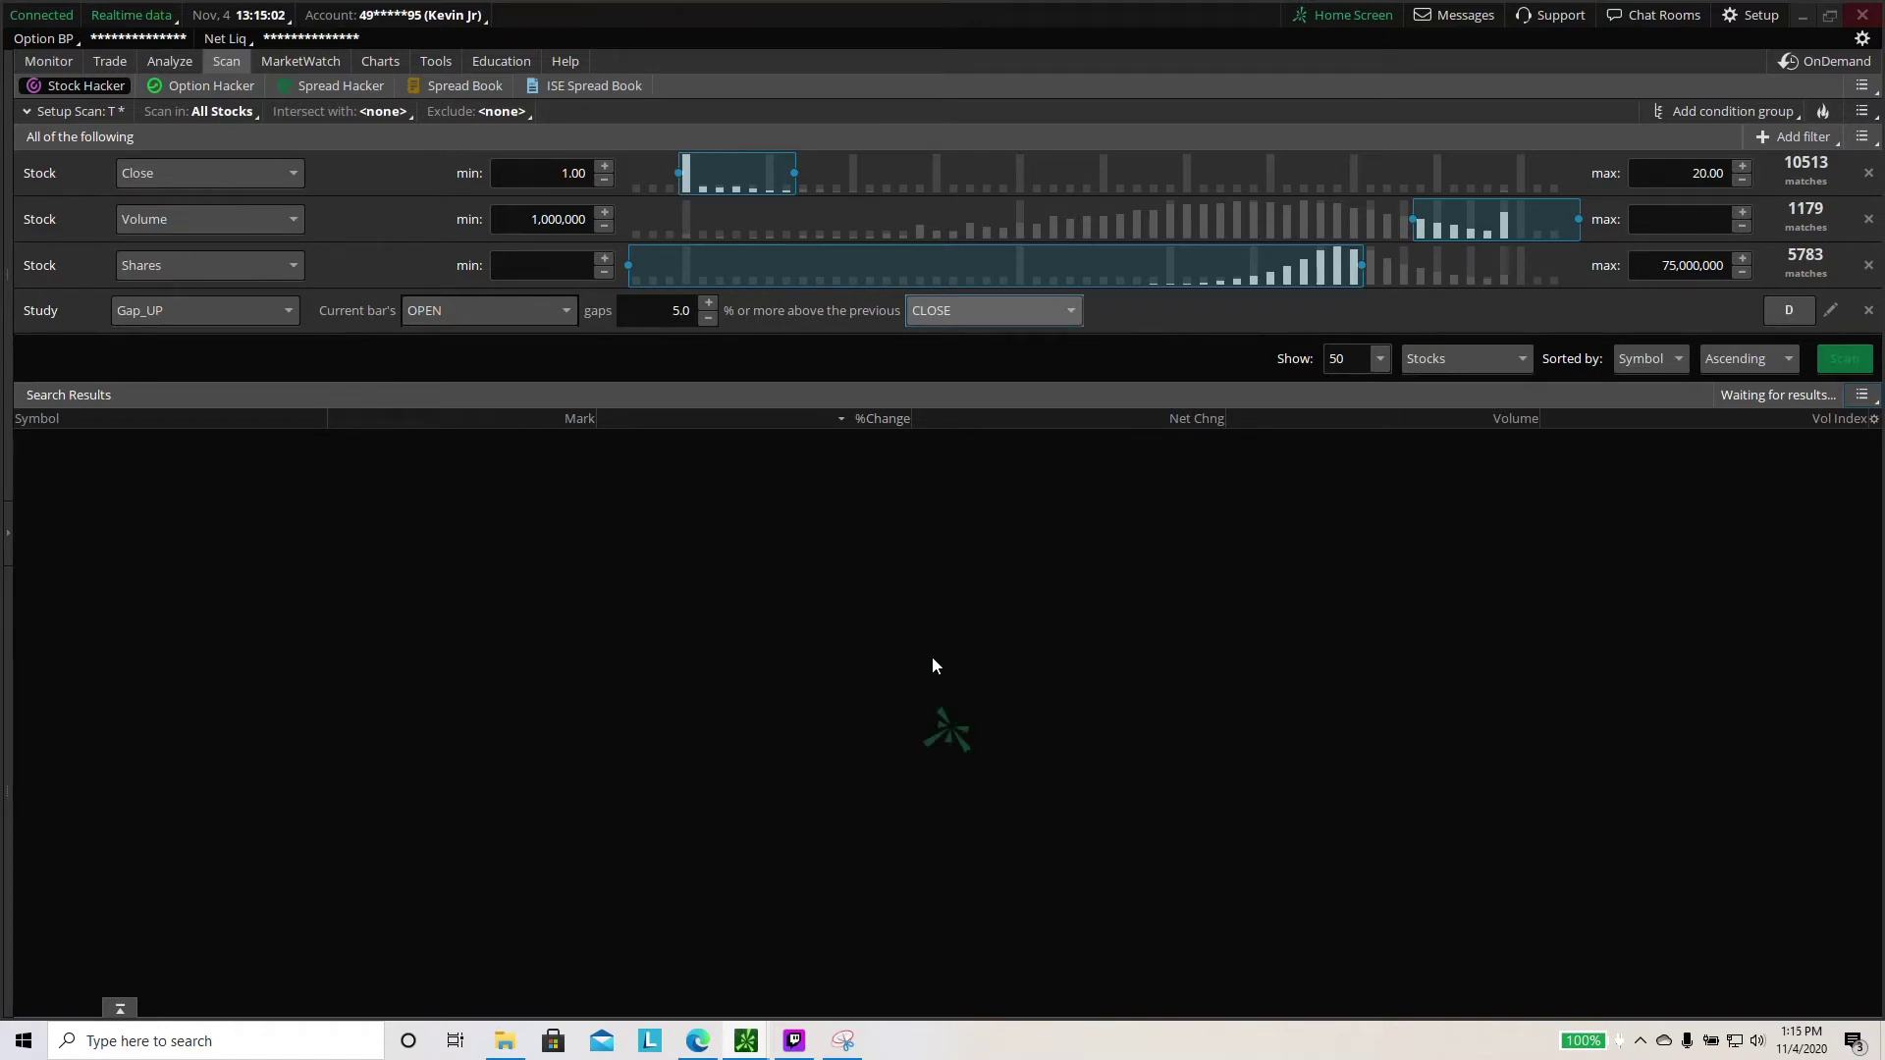
pyautogui.click(769, 422)
pyautogui.click(381, 62)
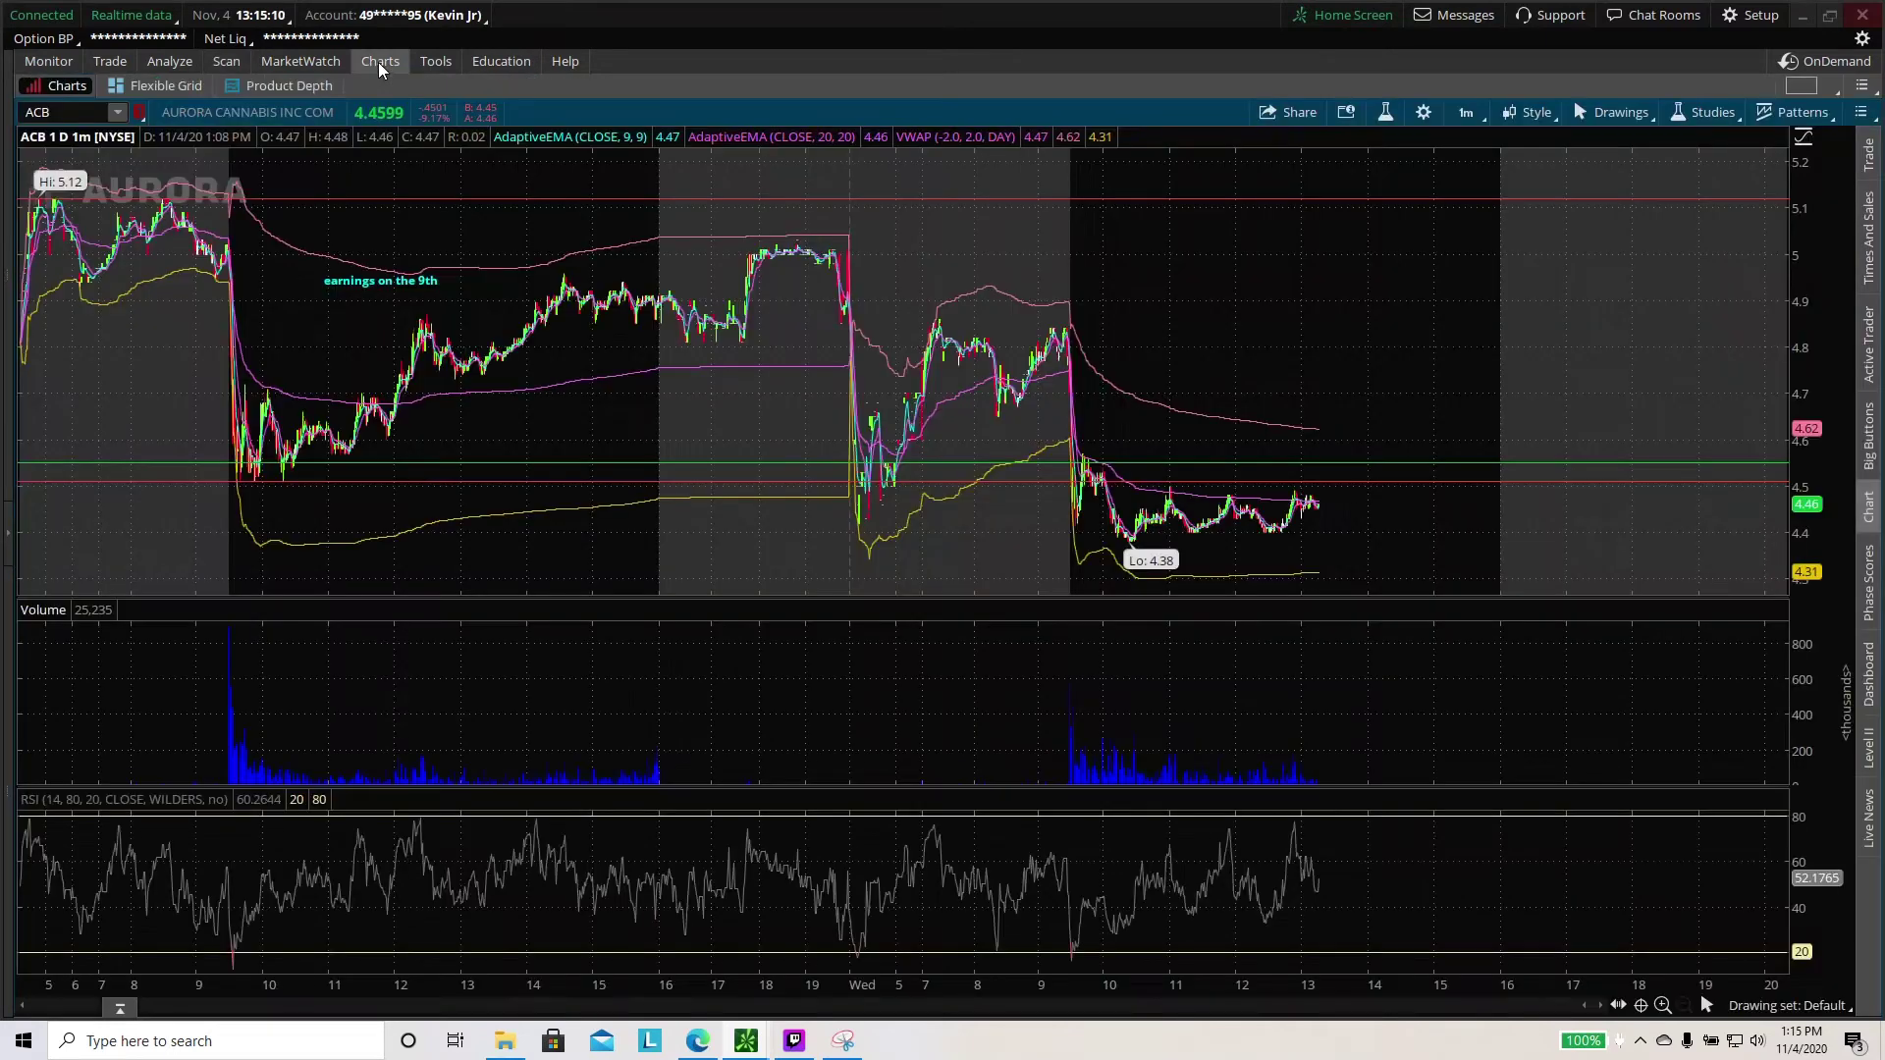
pyautogui.click(232, 69)
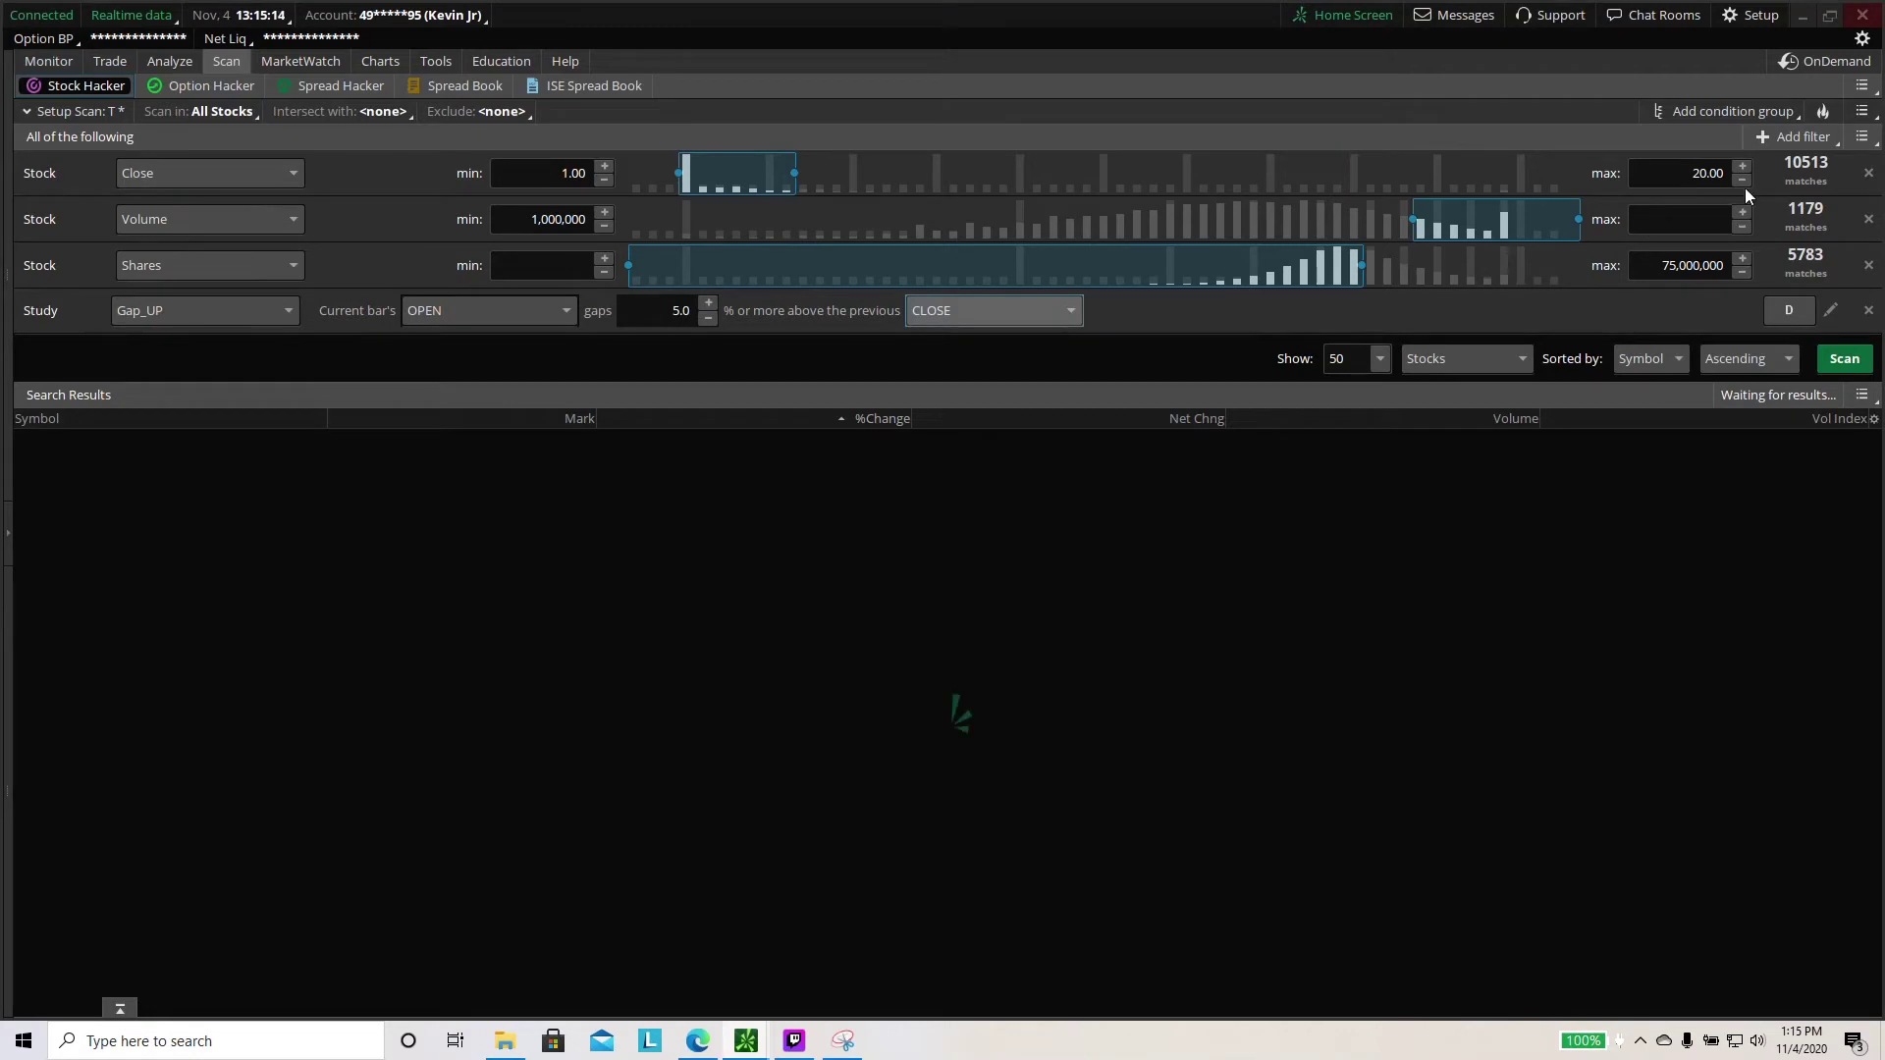
# Look through the personal saved scan queries that can be loaded, without loading one
pyautogui.click(1858, 87)
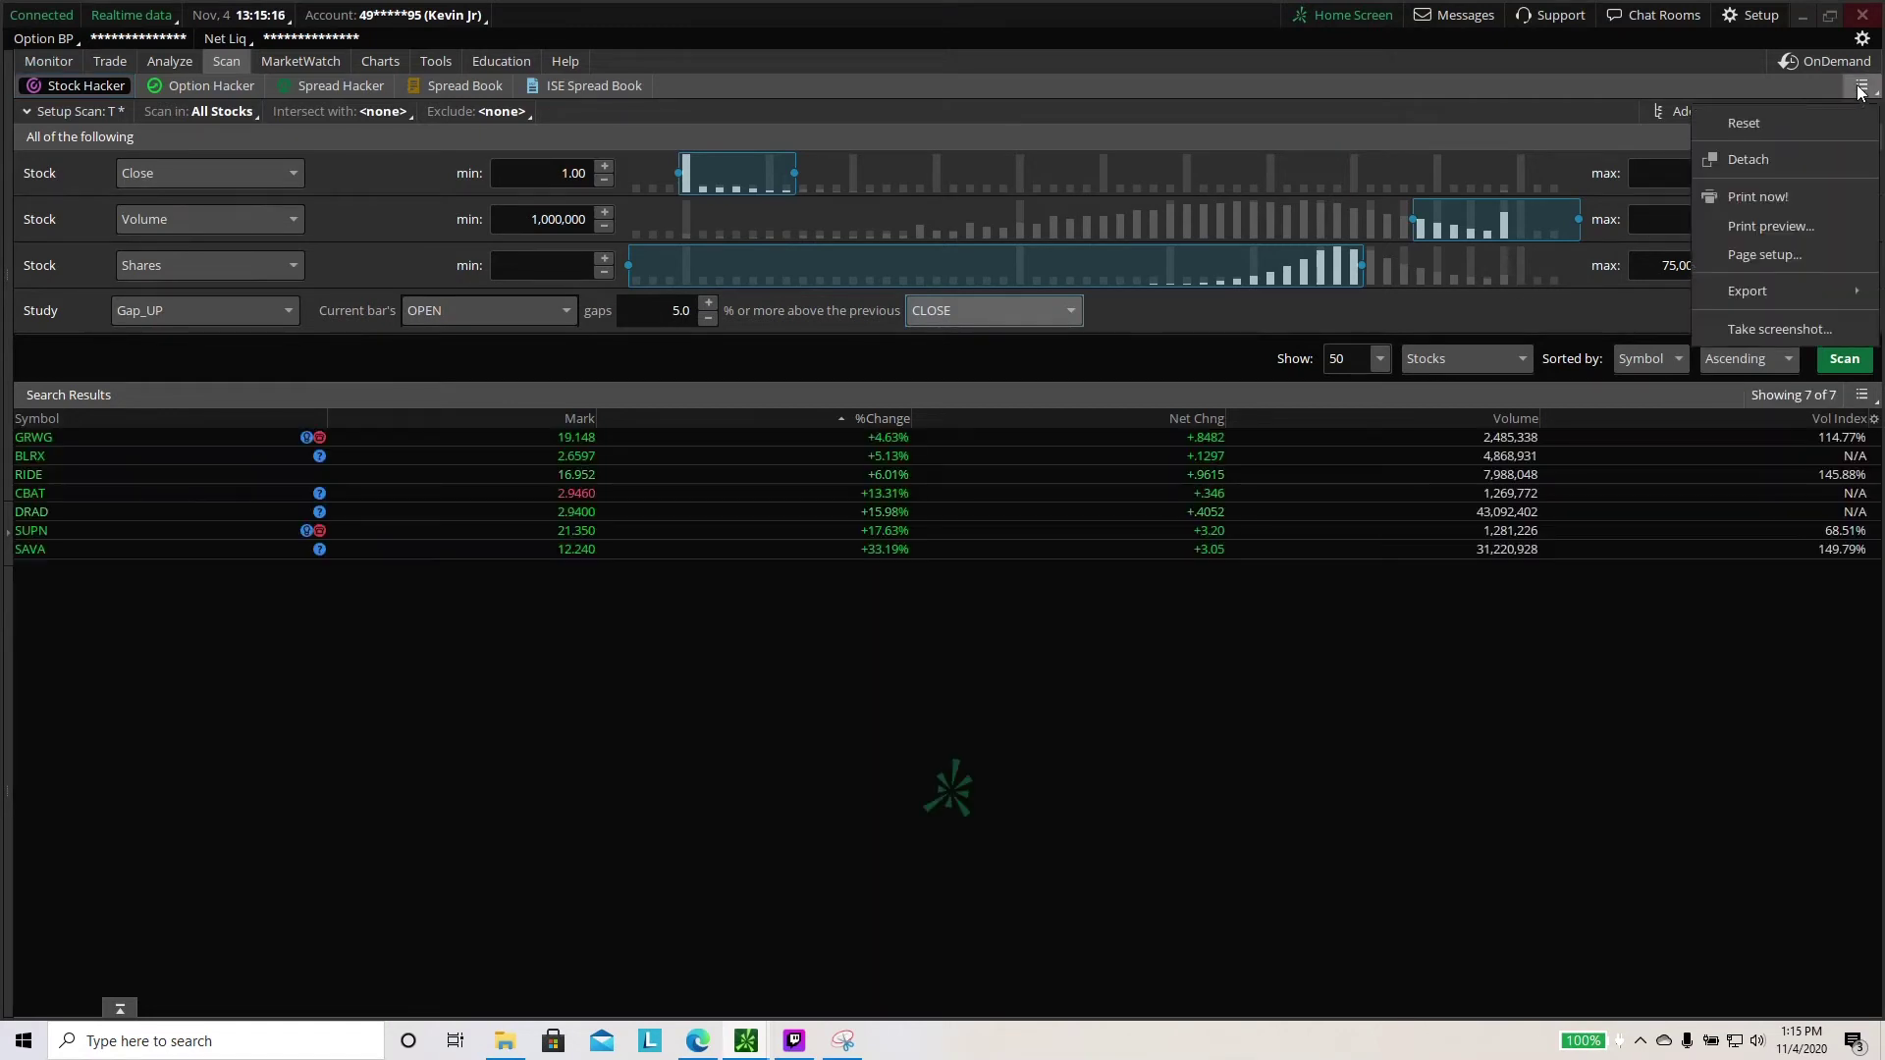
pyautogui.click(1549, 789)
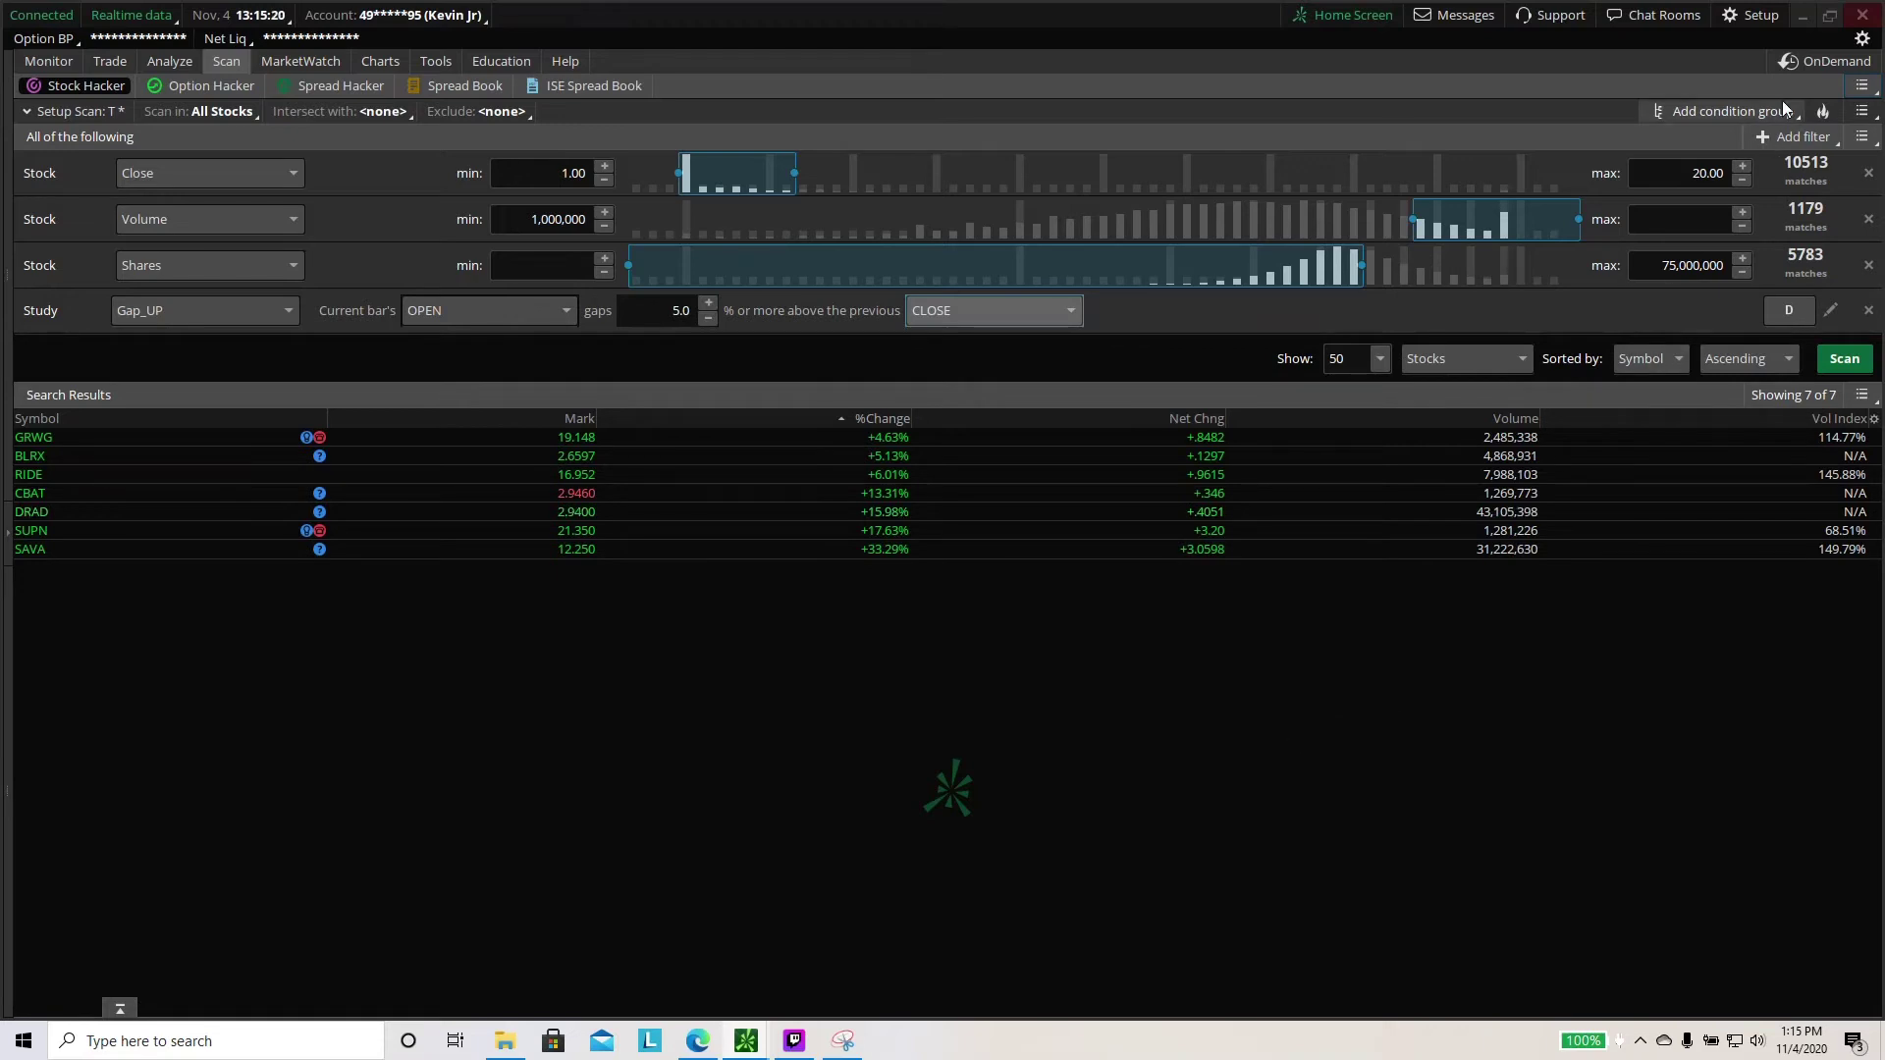
pyautogui.click(1861, 111)
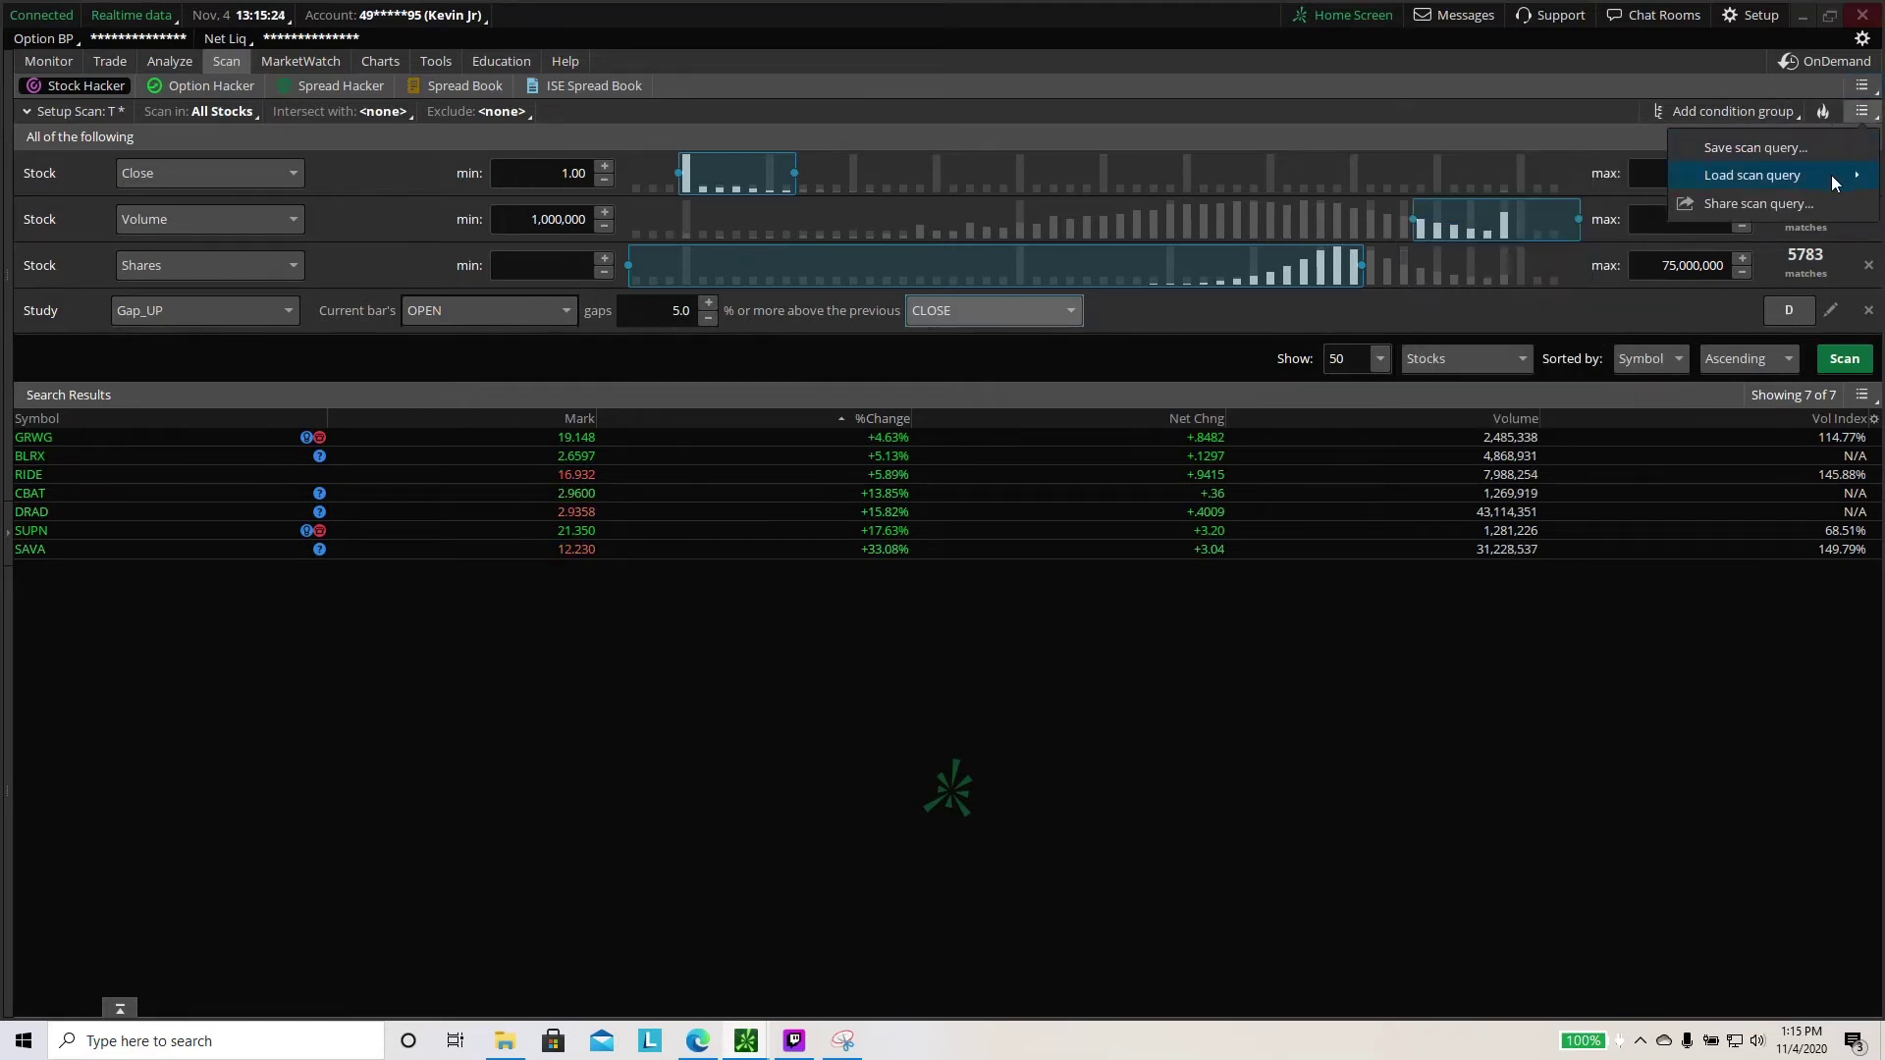
pyautogui.moveTo(1831, 179)
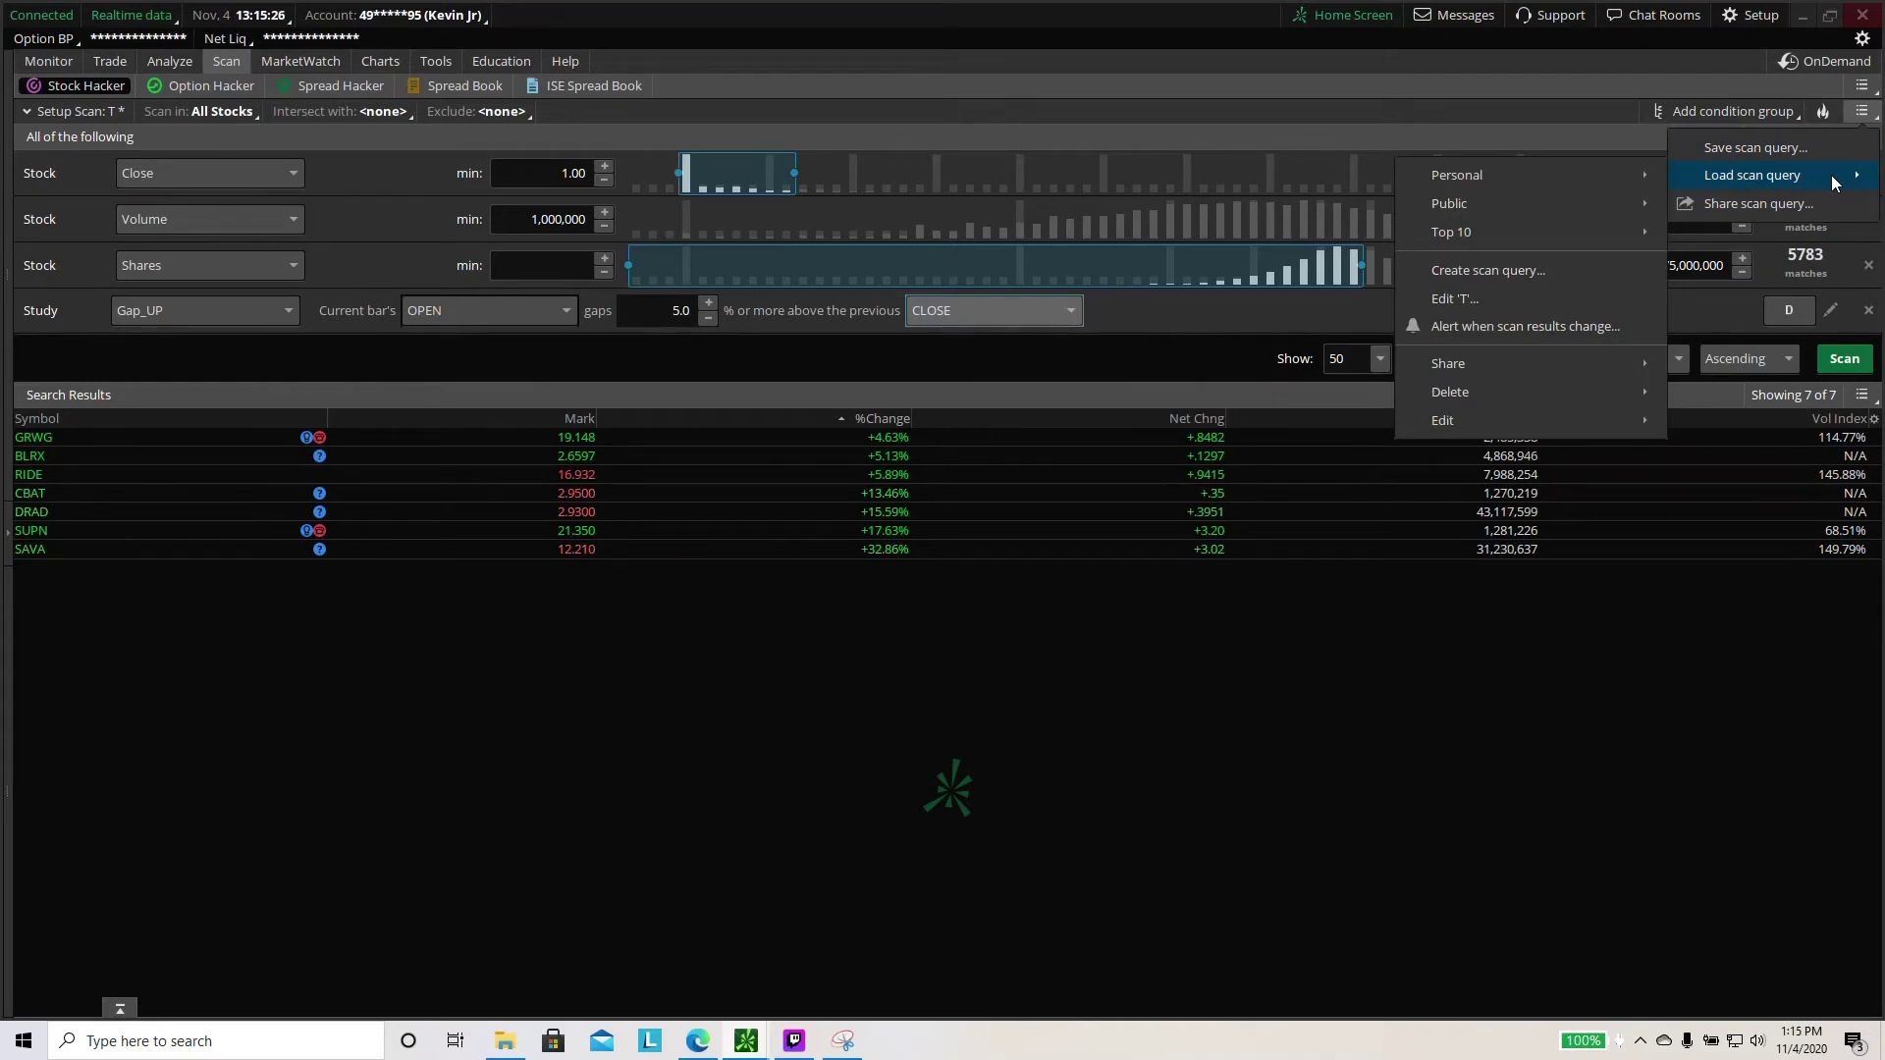
pyautogui.moveTo(1584, 176)
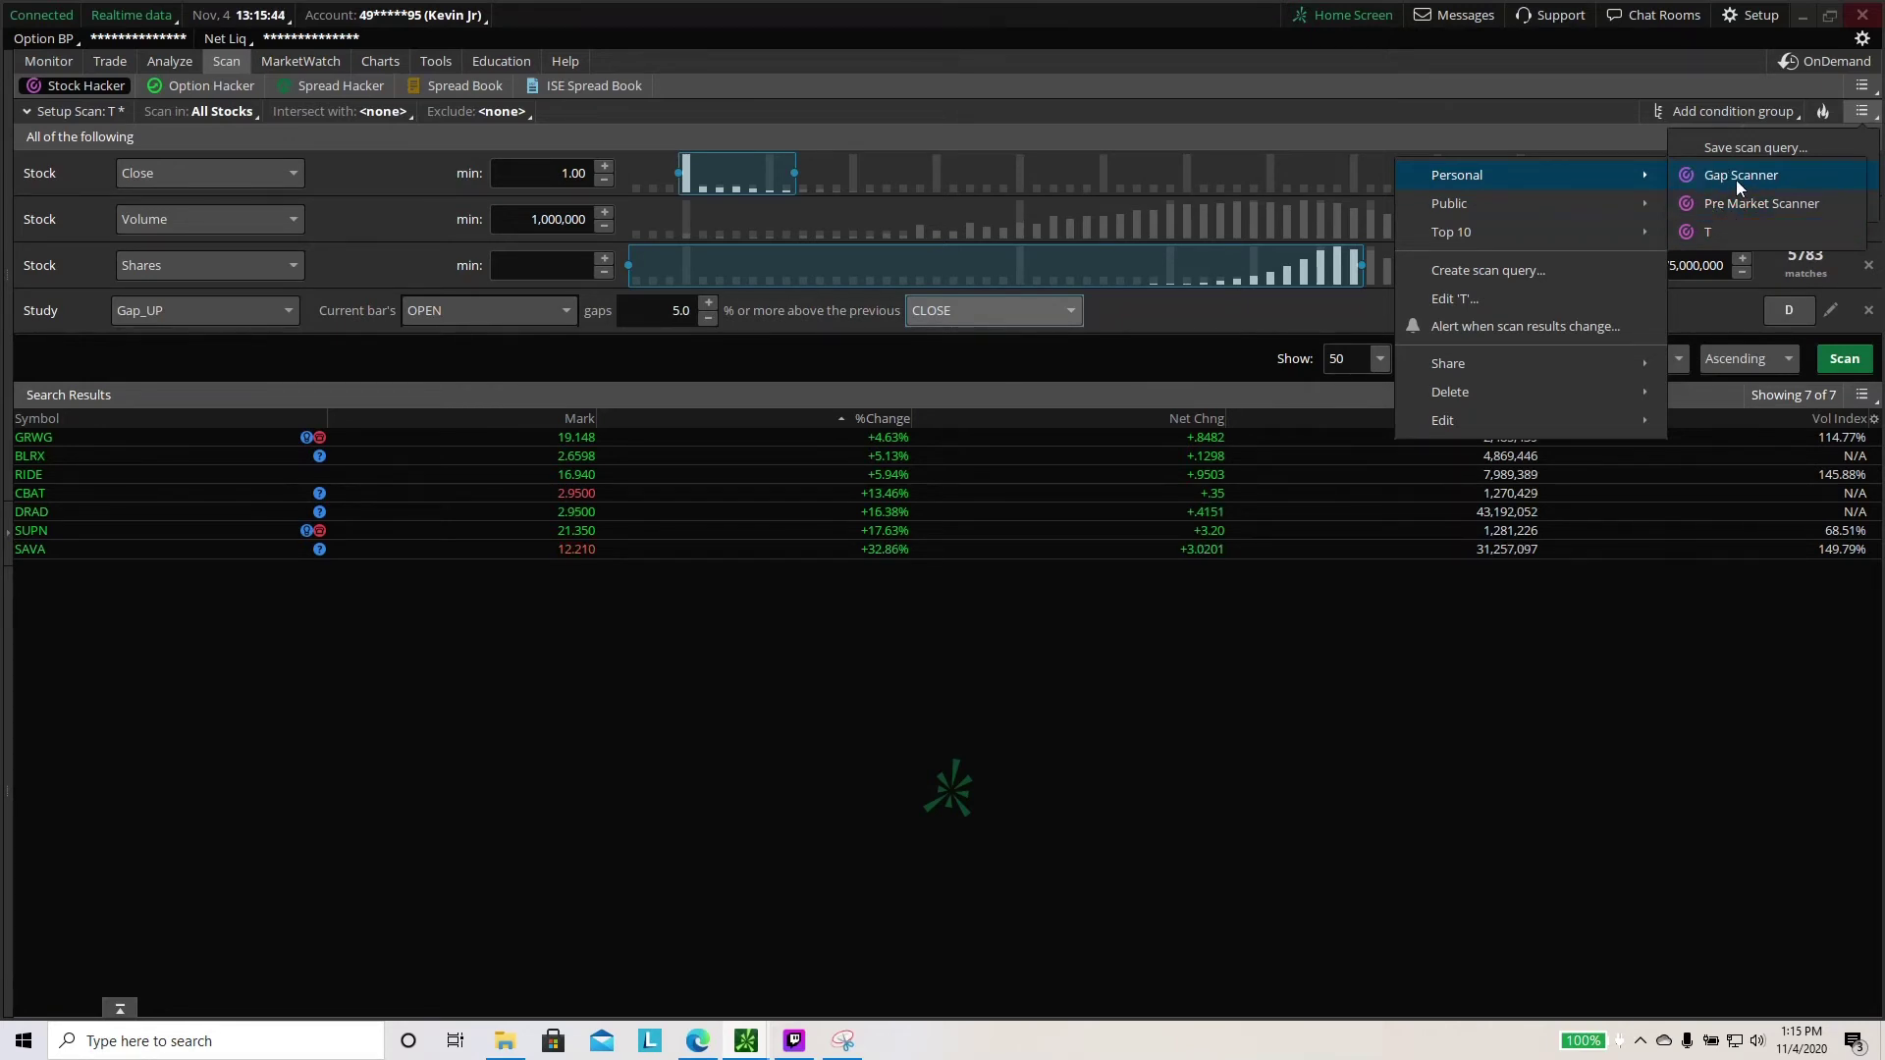
pyautogui.click(1531, 651)
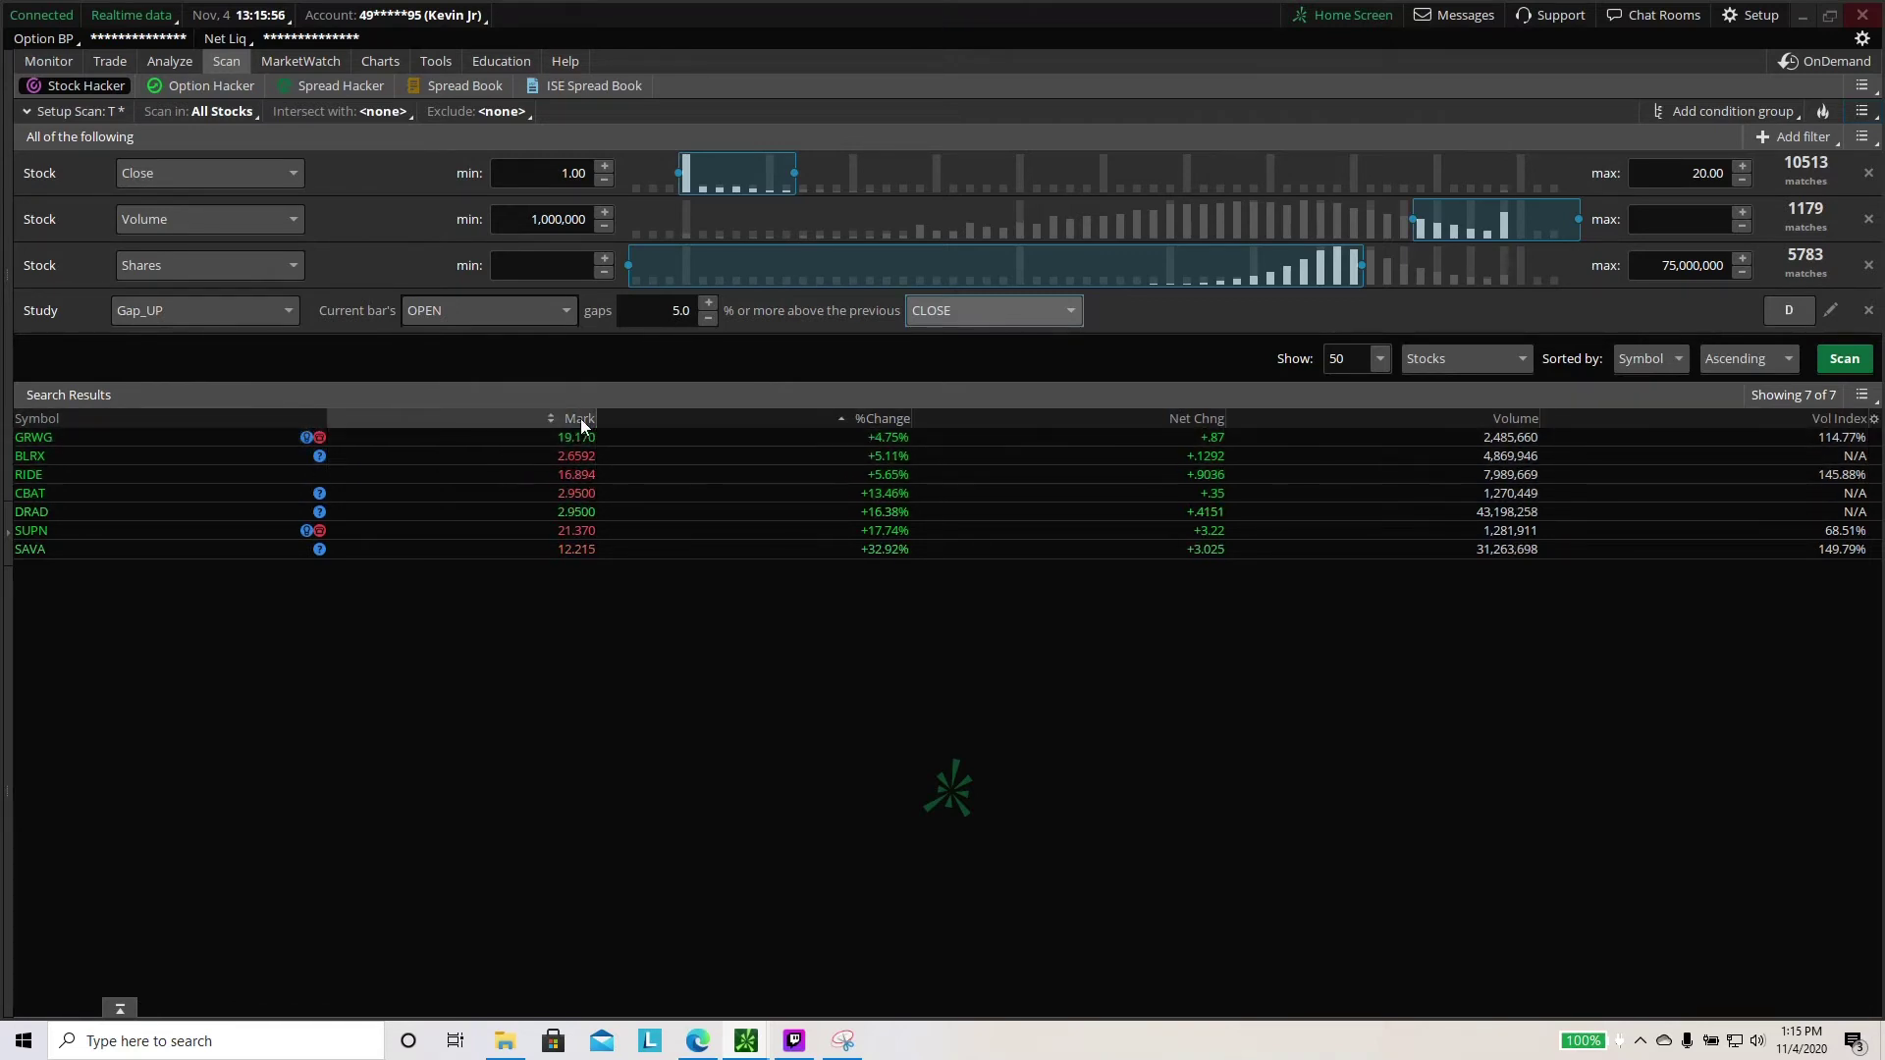
# Re-sort the search results by %Change, with the largest gain first
pyautogui.click(889, 418)
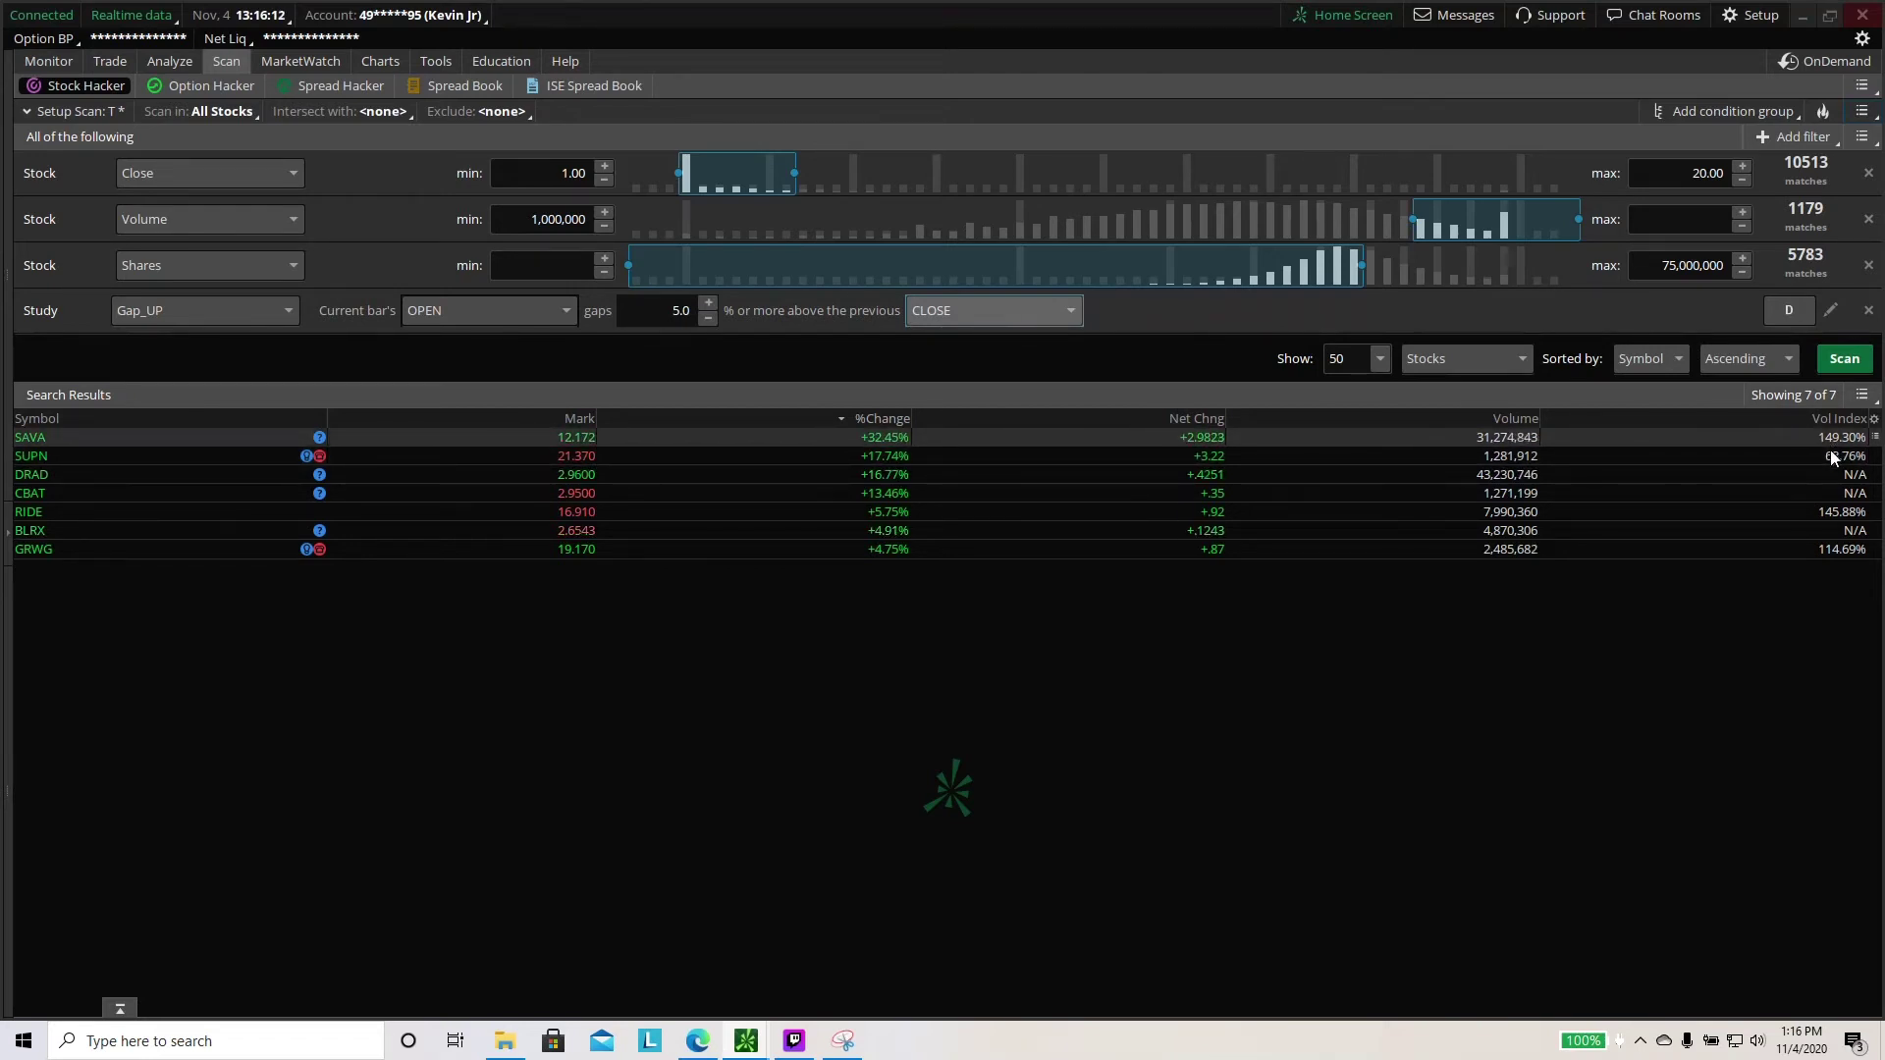
pyautogui.rightClick(1828, 452)
pyautogui.click(1523, 771)
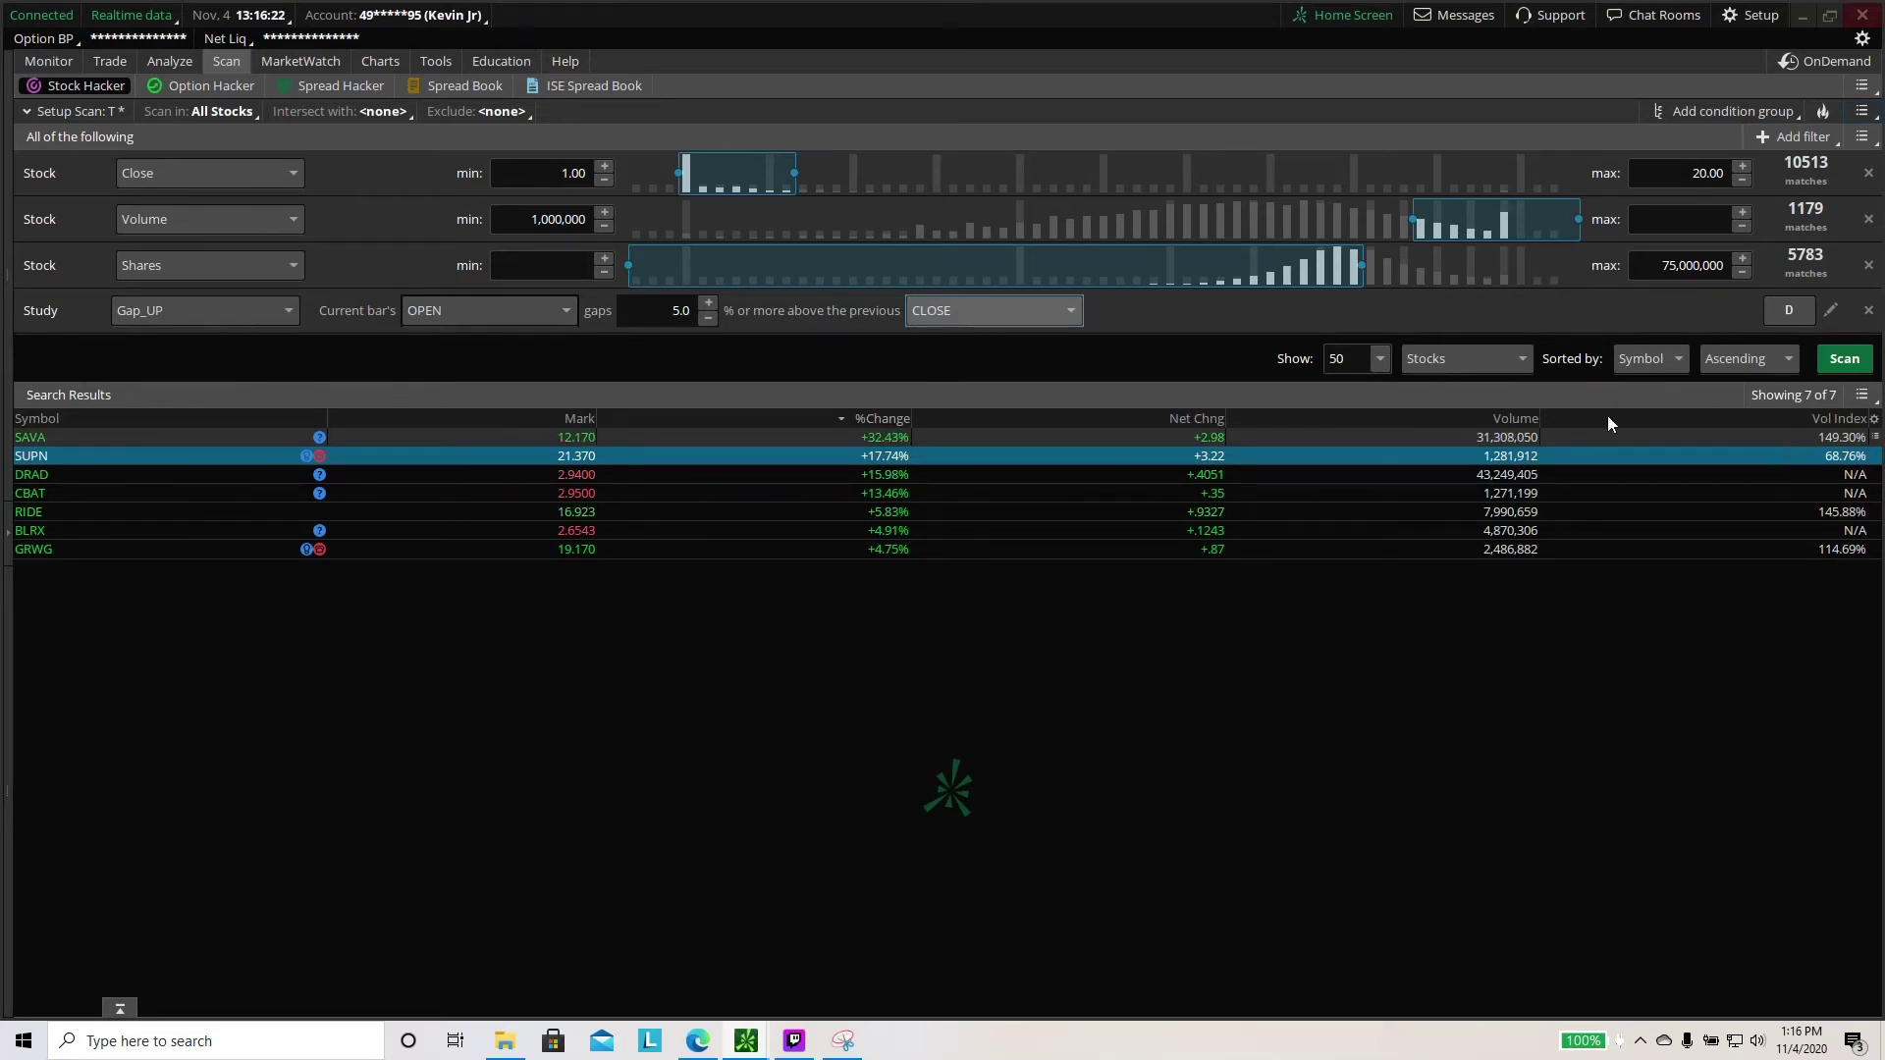
# Show the watchlist sidebar beside the charts, load the personal scan query "T" into the watchlist, and widen the sidebar
pyautogui.click(377, 61)
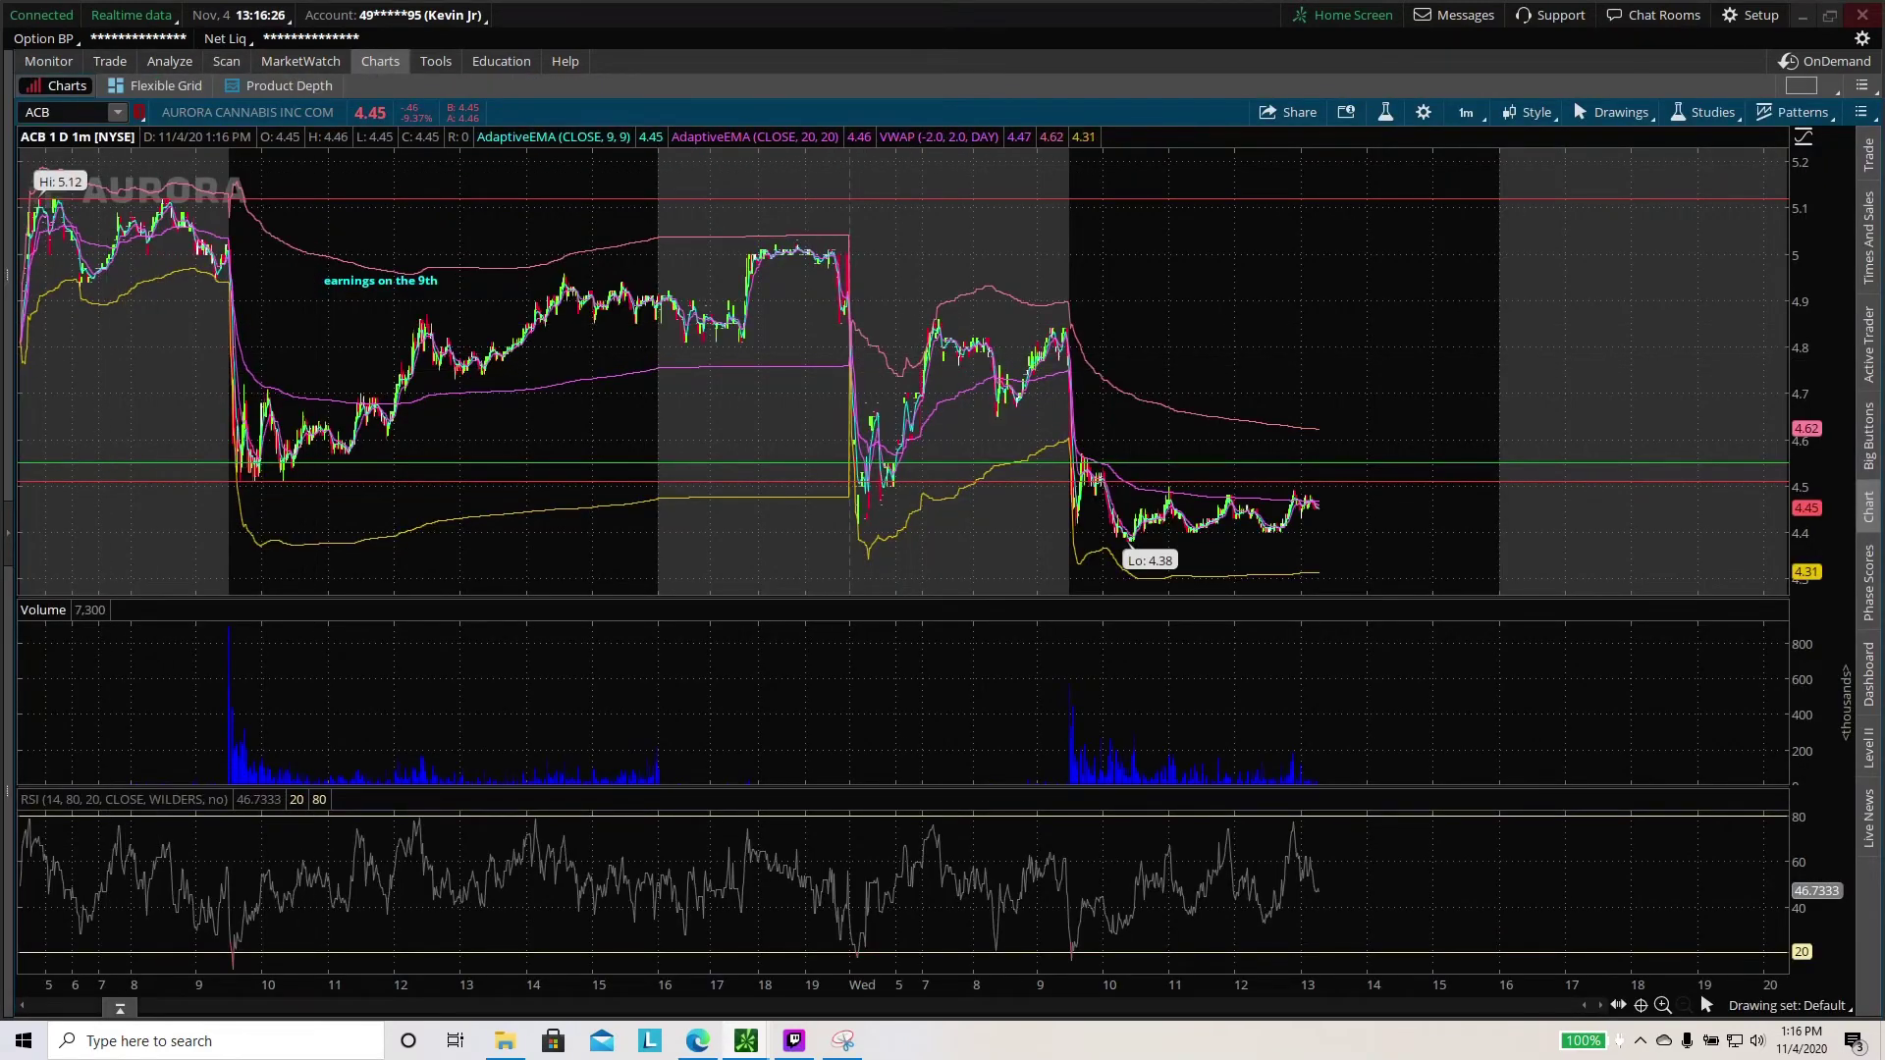
pyautogui.click(9, 535)
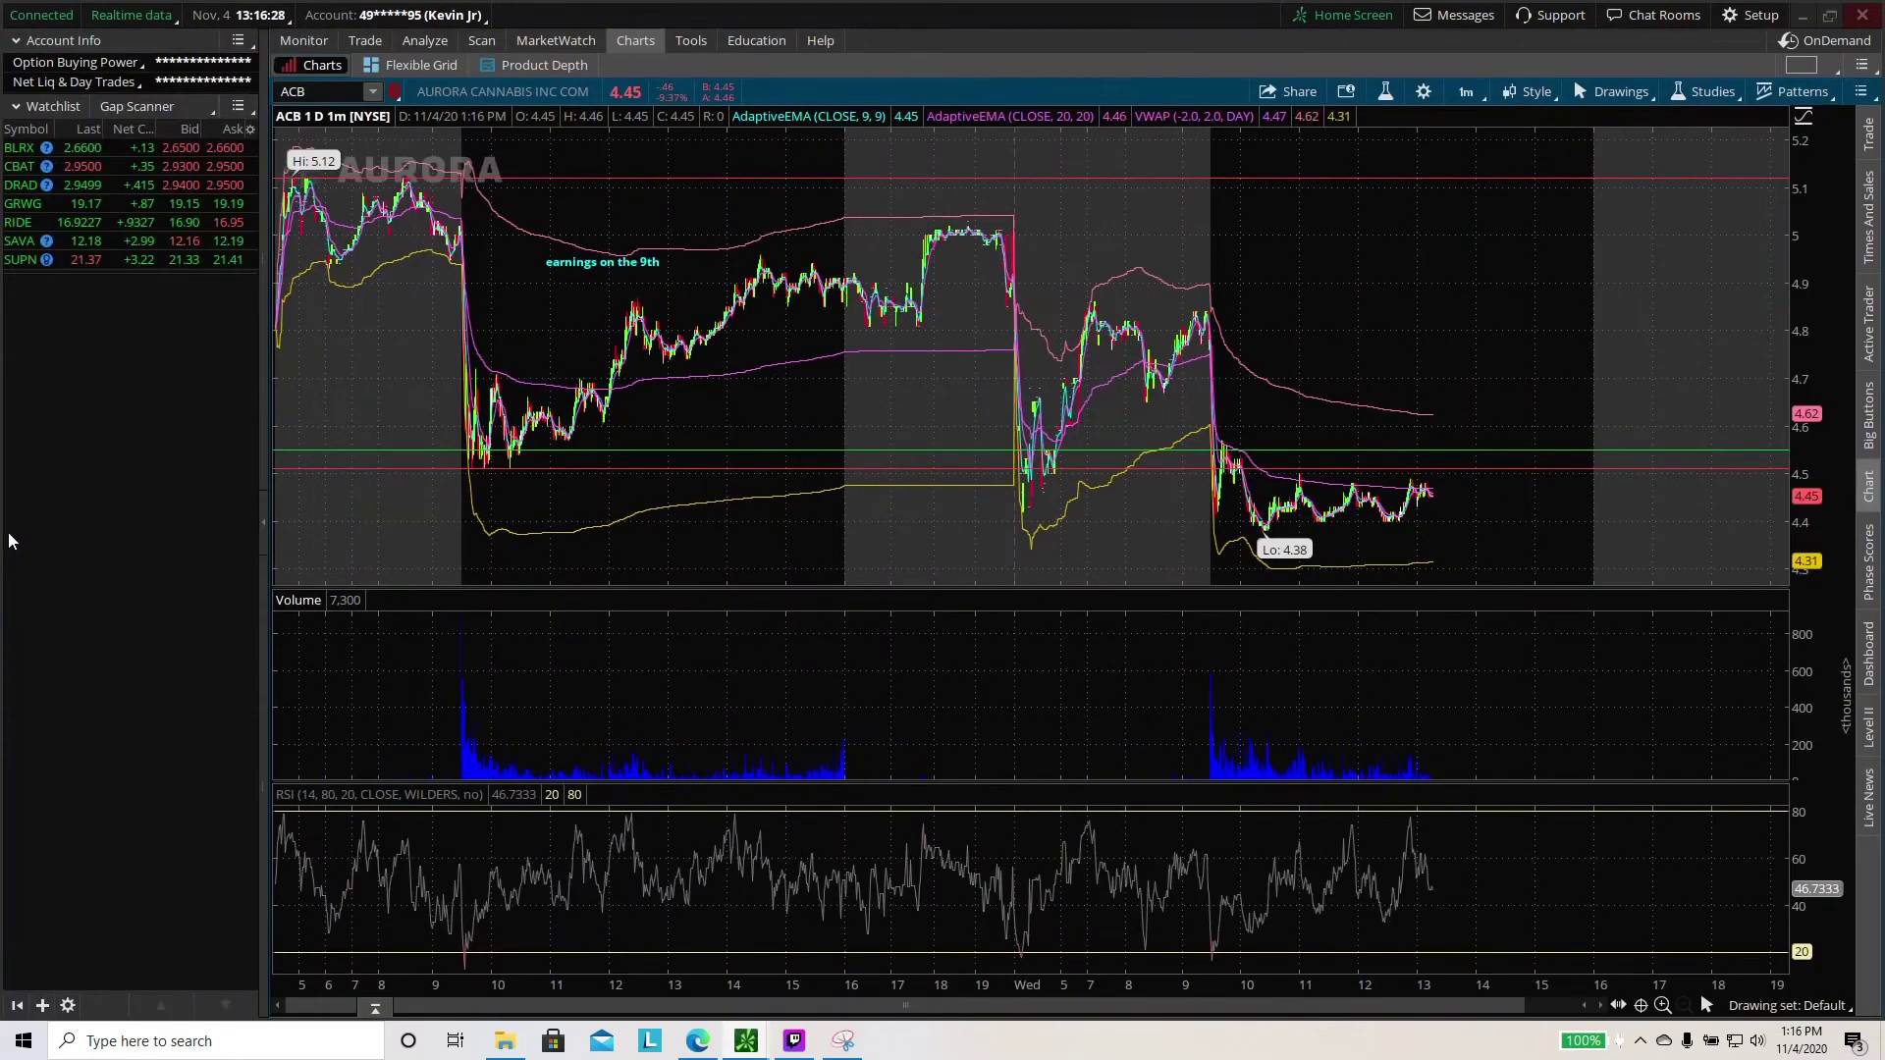
pyautogui.click(179, 110)
pyautogui.moveTo(221, 278)
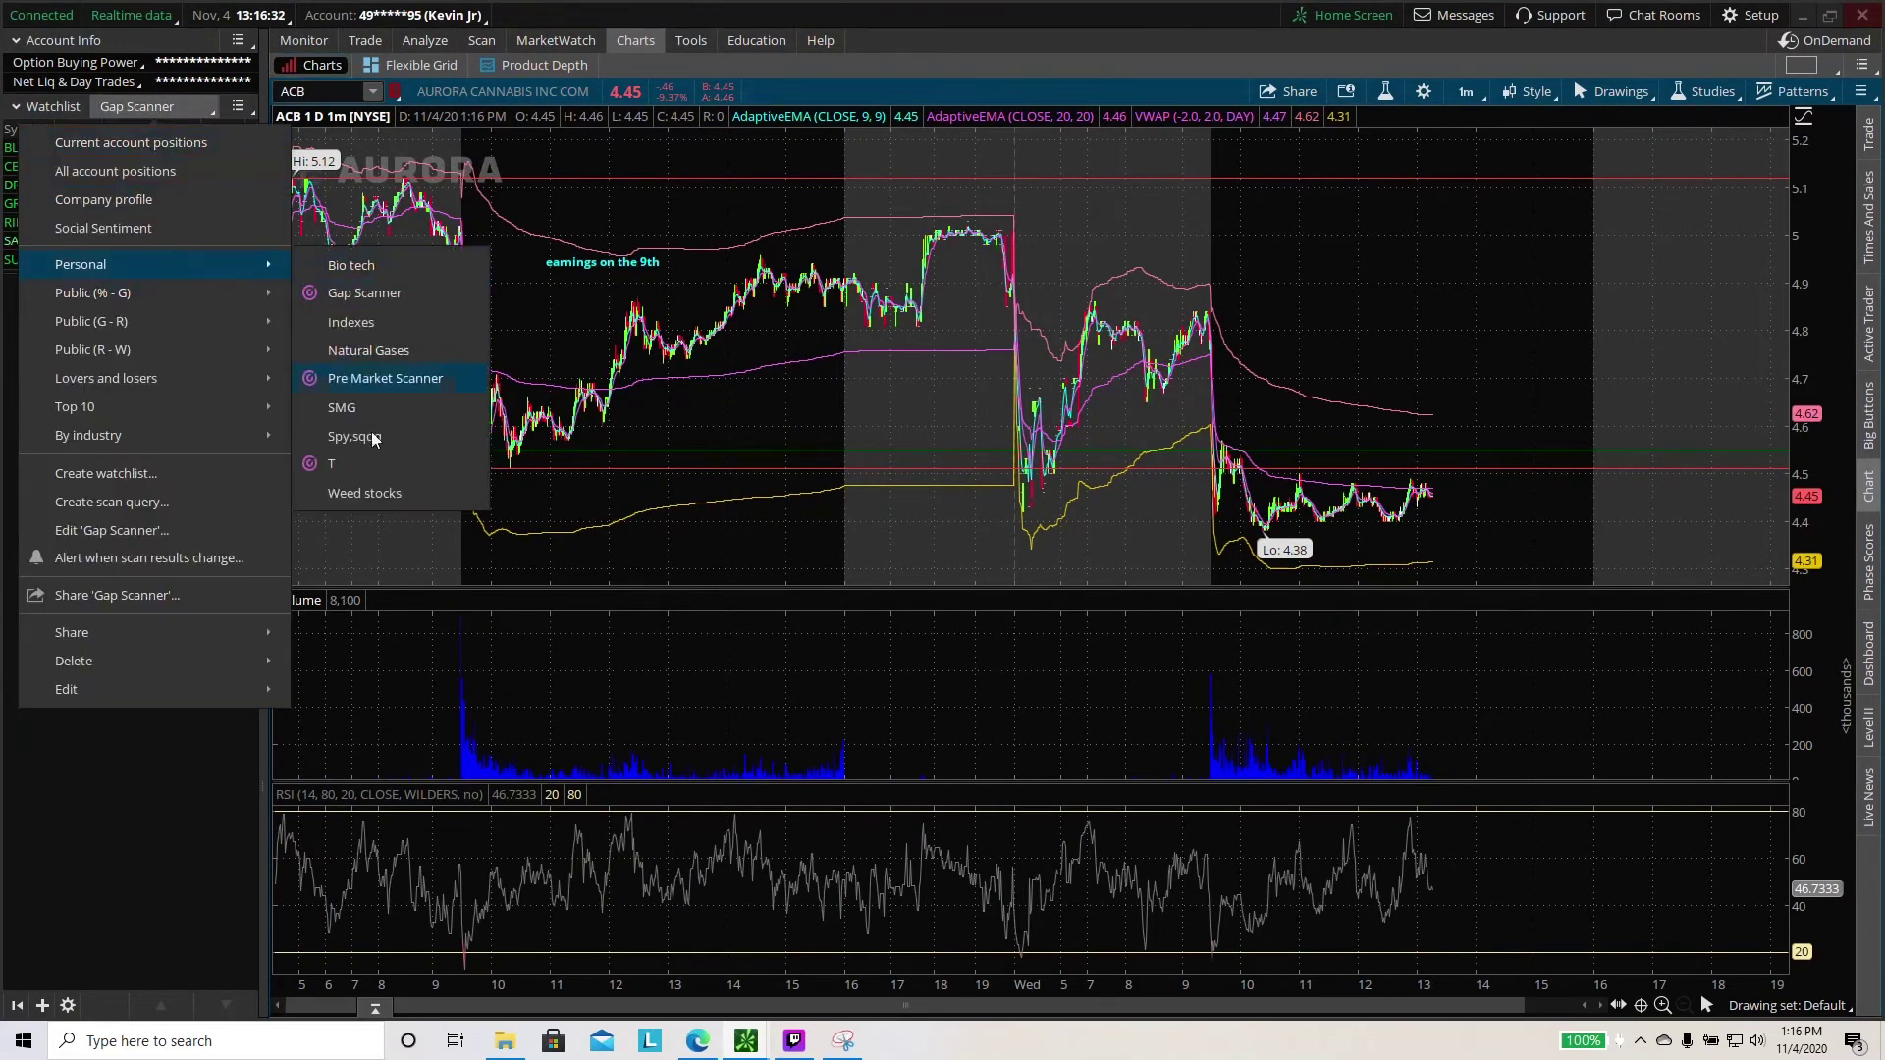
pyautogui.click(377, 467)
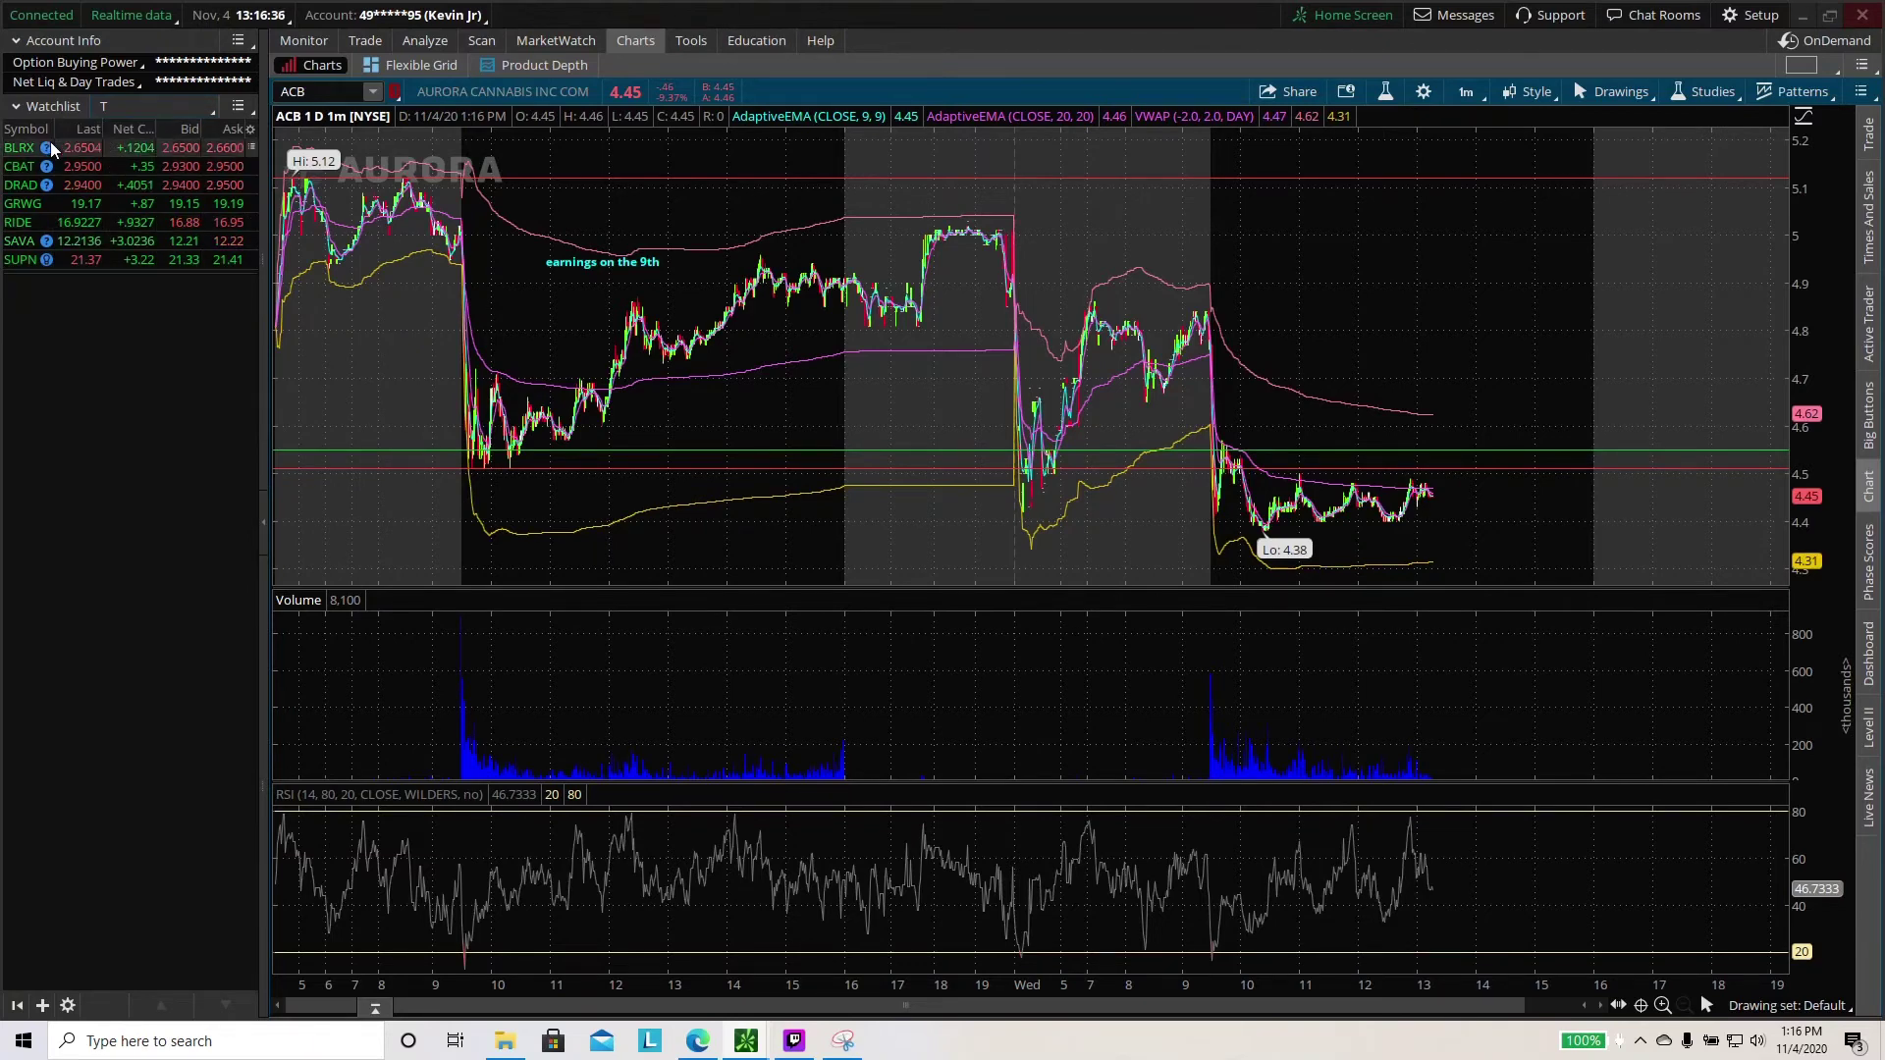
pyautogui.moveTo(263, 144); pyautogui.dragTo(304, 135)
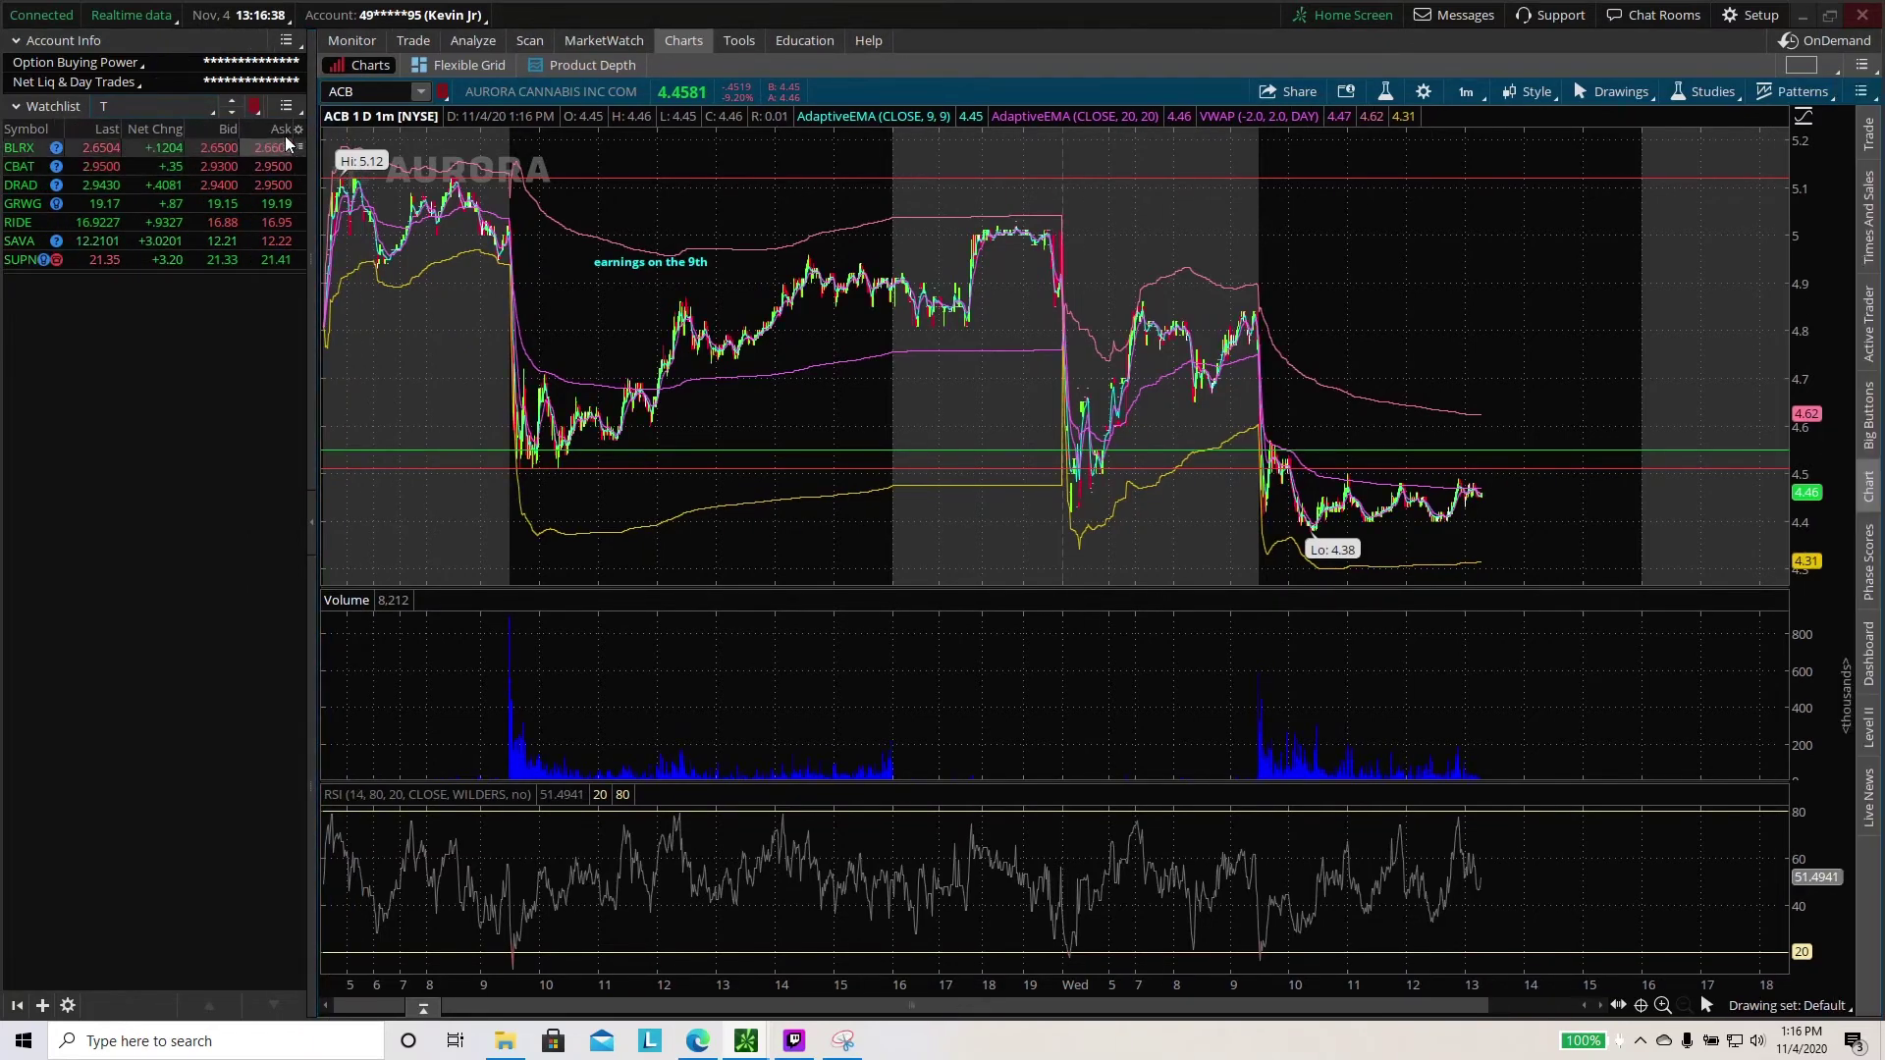
# Customize the watchlist columns by removing Ask, Bid and Last from the current set
pyautogui.click(298, 128)
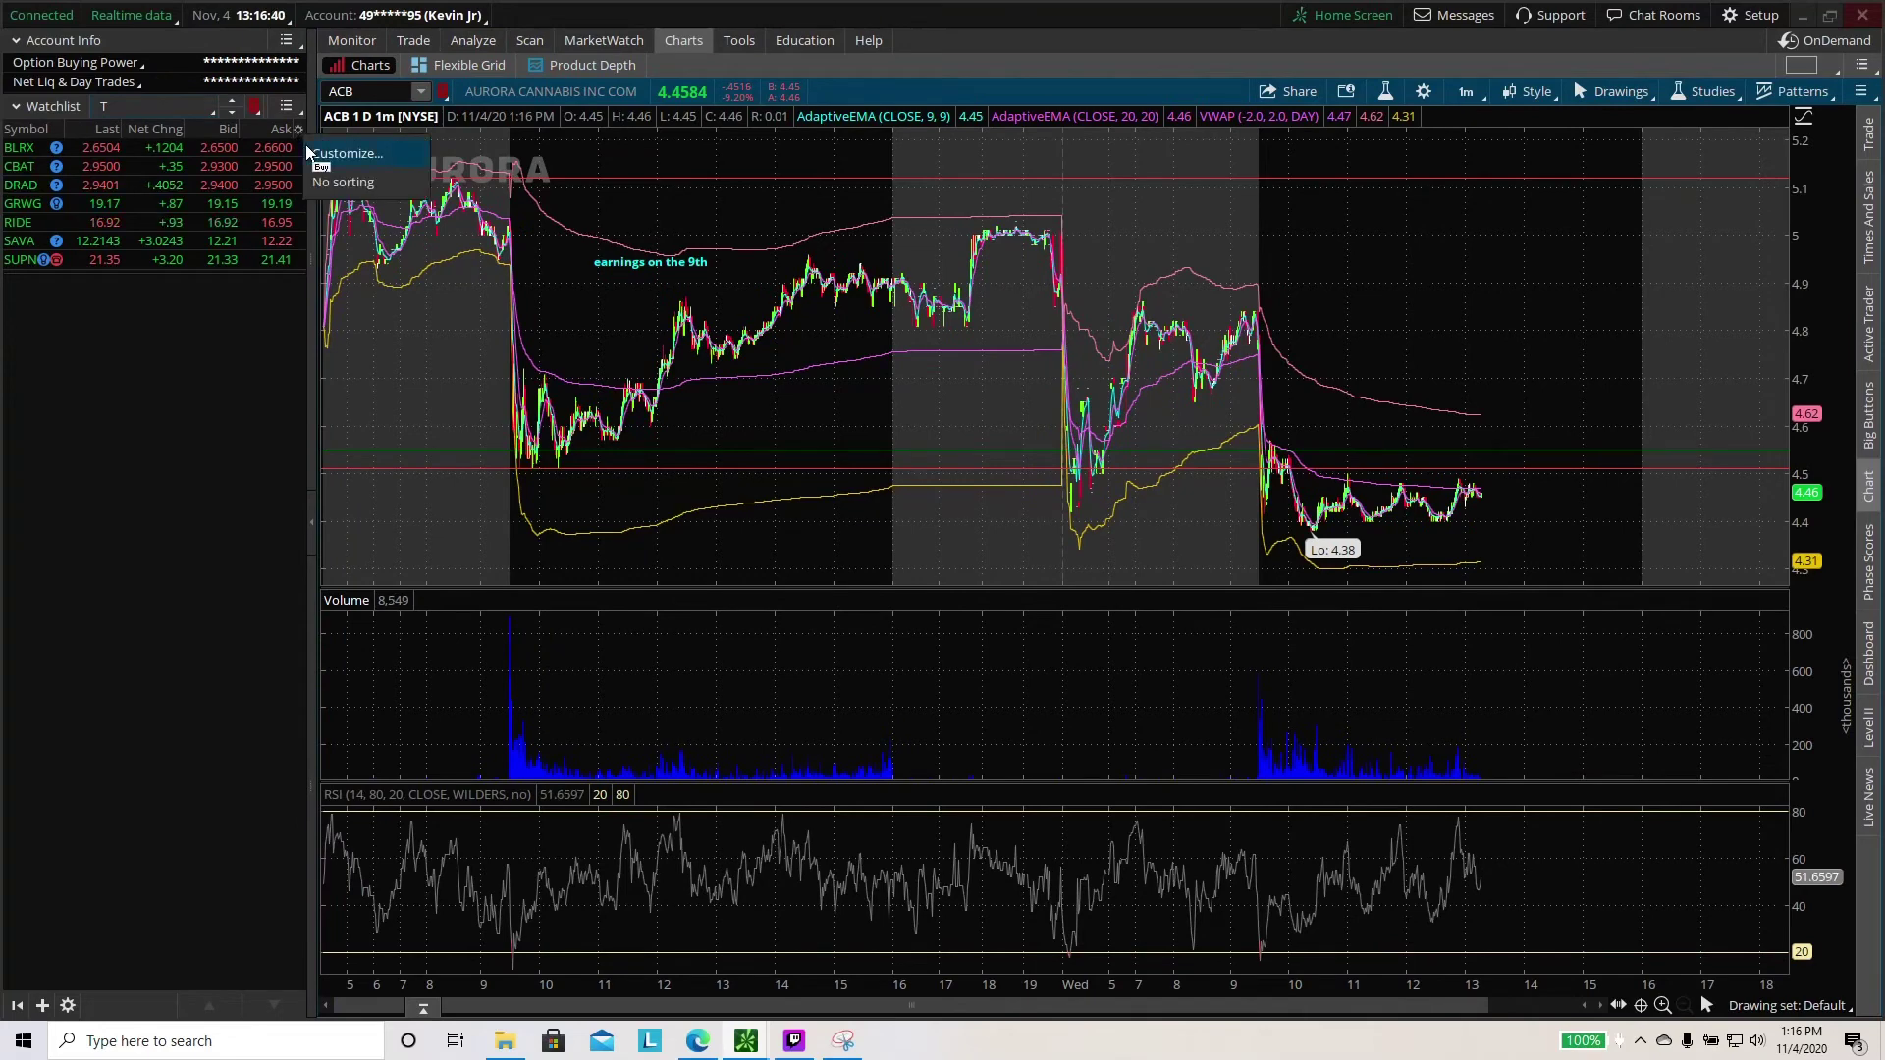
pyautogui.click(363, 157)
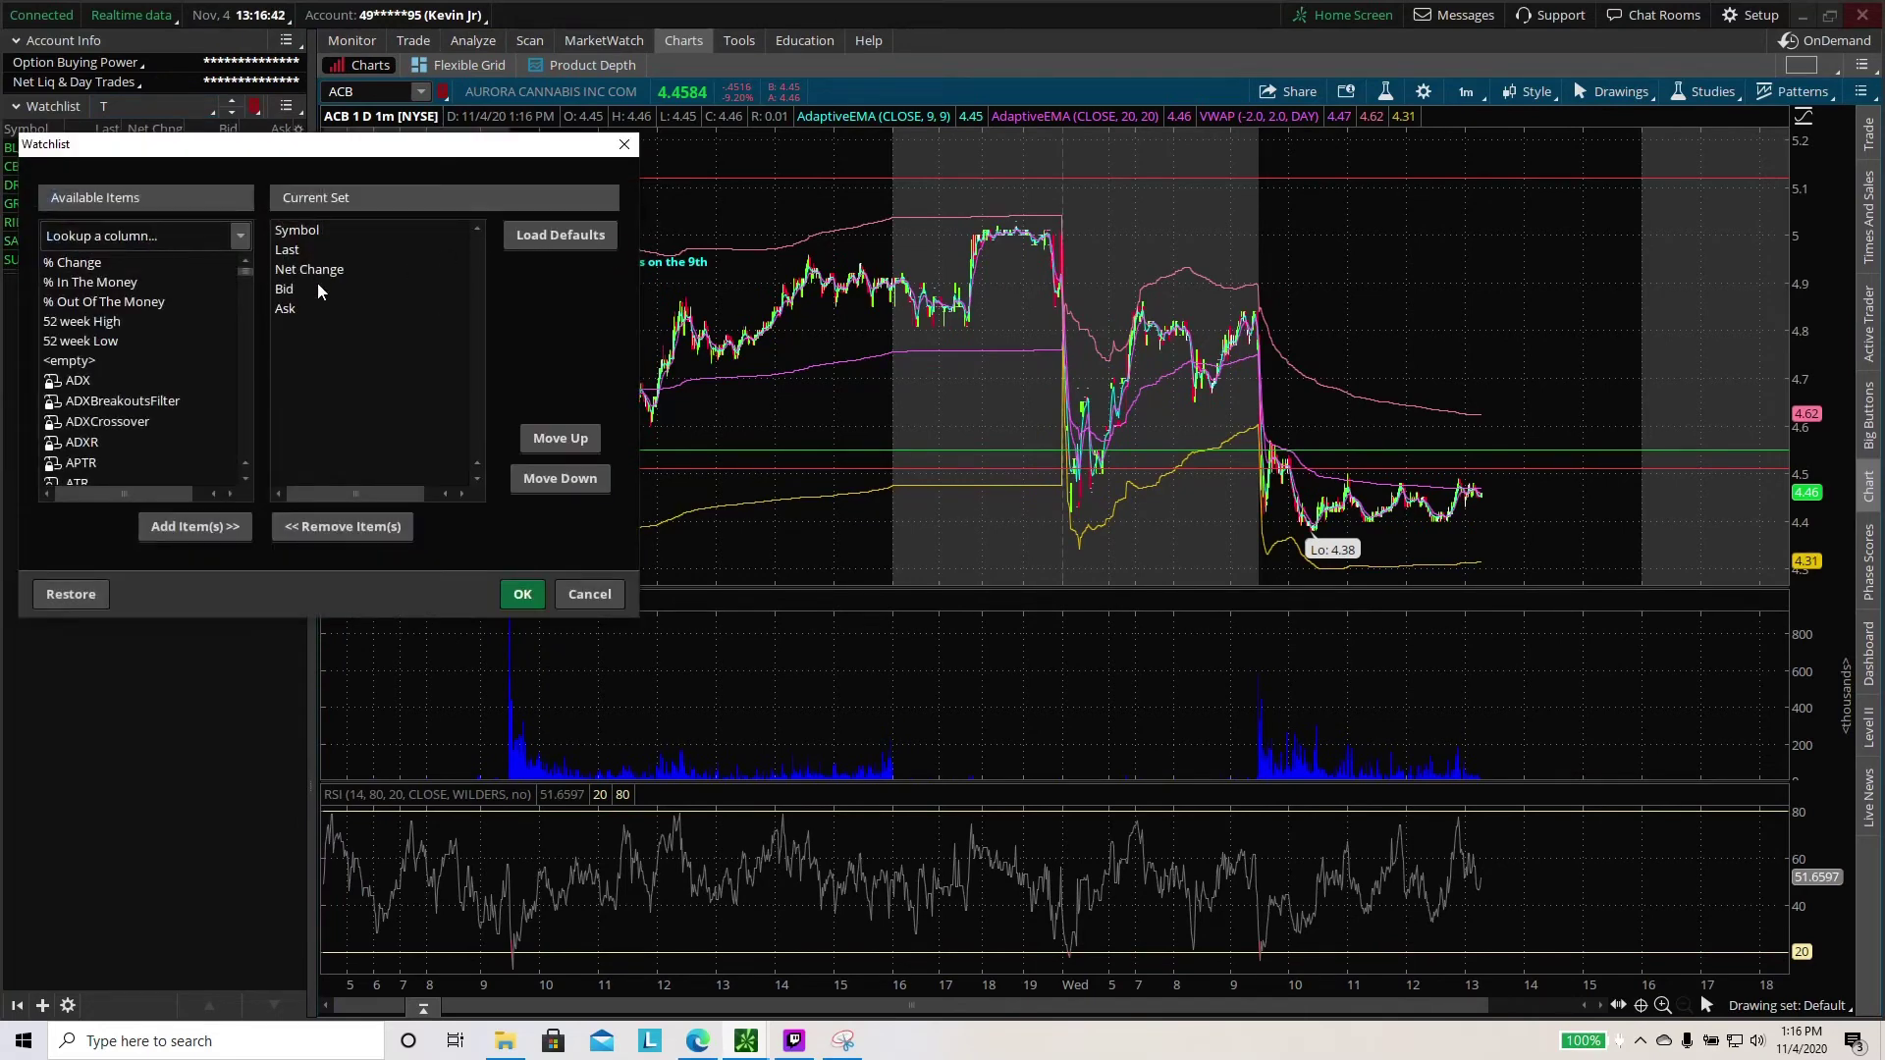
pyautogui.click(316, 310)
pyautogui.click(371, 526)
pyautogui.click(353, 290)
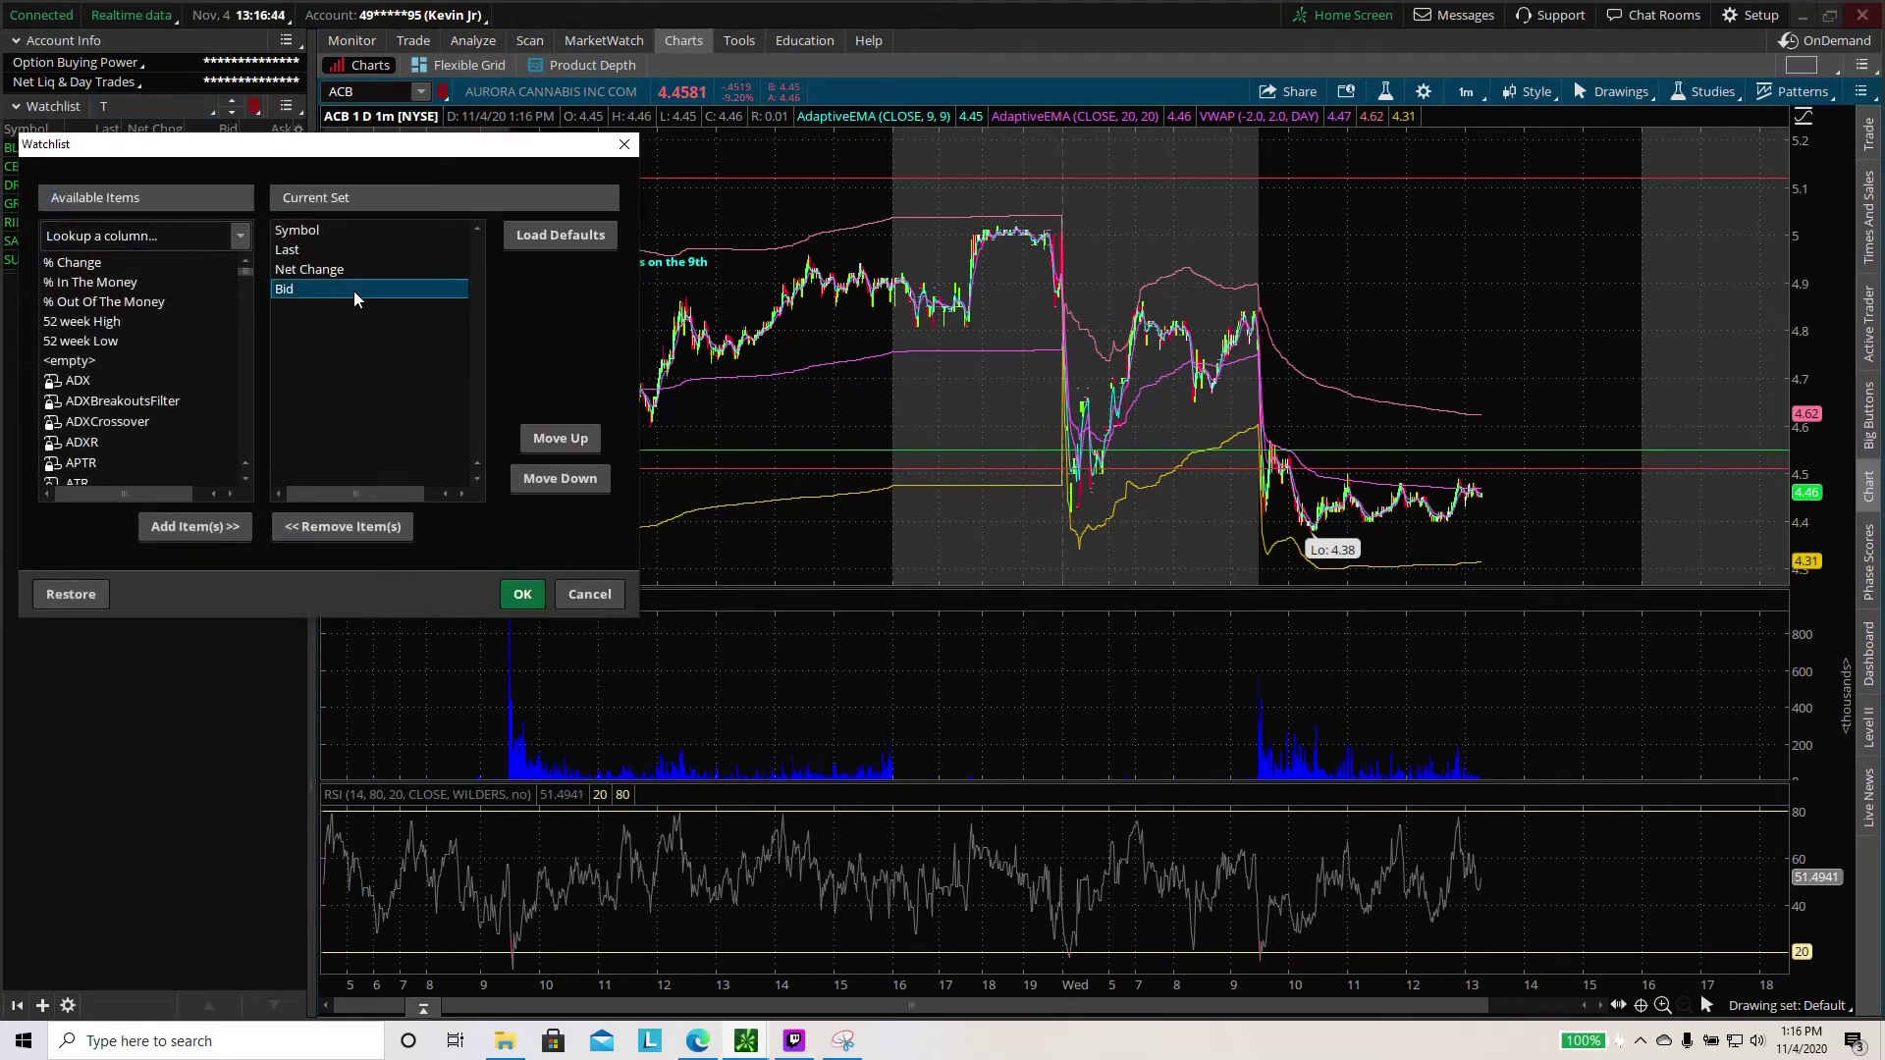
pyautogui.click(334, 527)
pyautogui.click(352, 251)
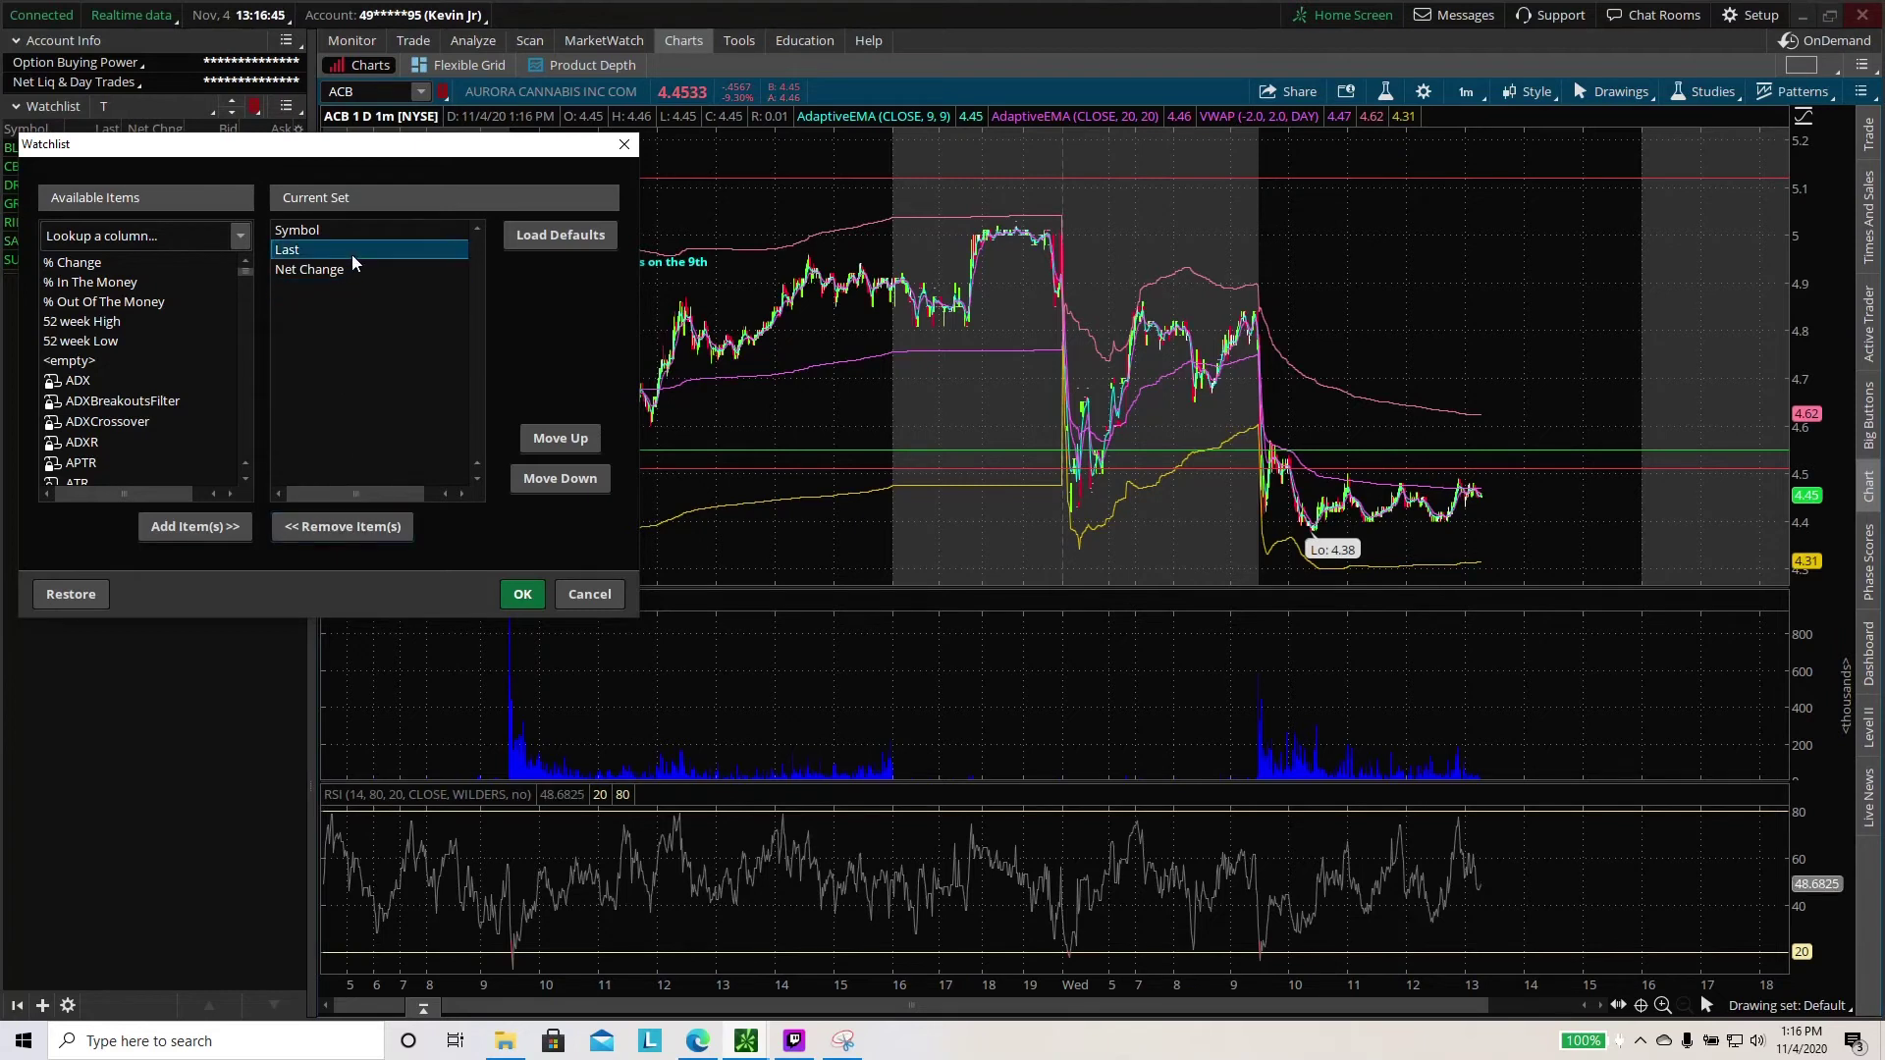
pyautogui.click(328, 523)
# Add the % Change and Mark columns to the watchlist's current set
pyautogui.doubleClick(143, 261)
pyautogui.click(167, 240)
pyautogui.write('mark')
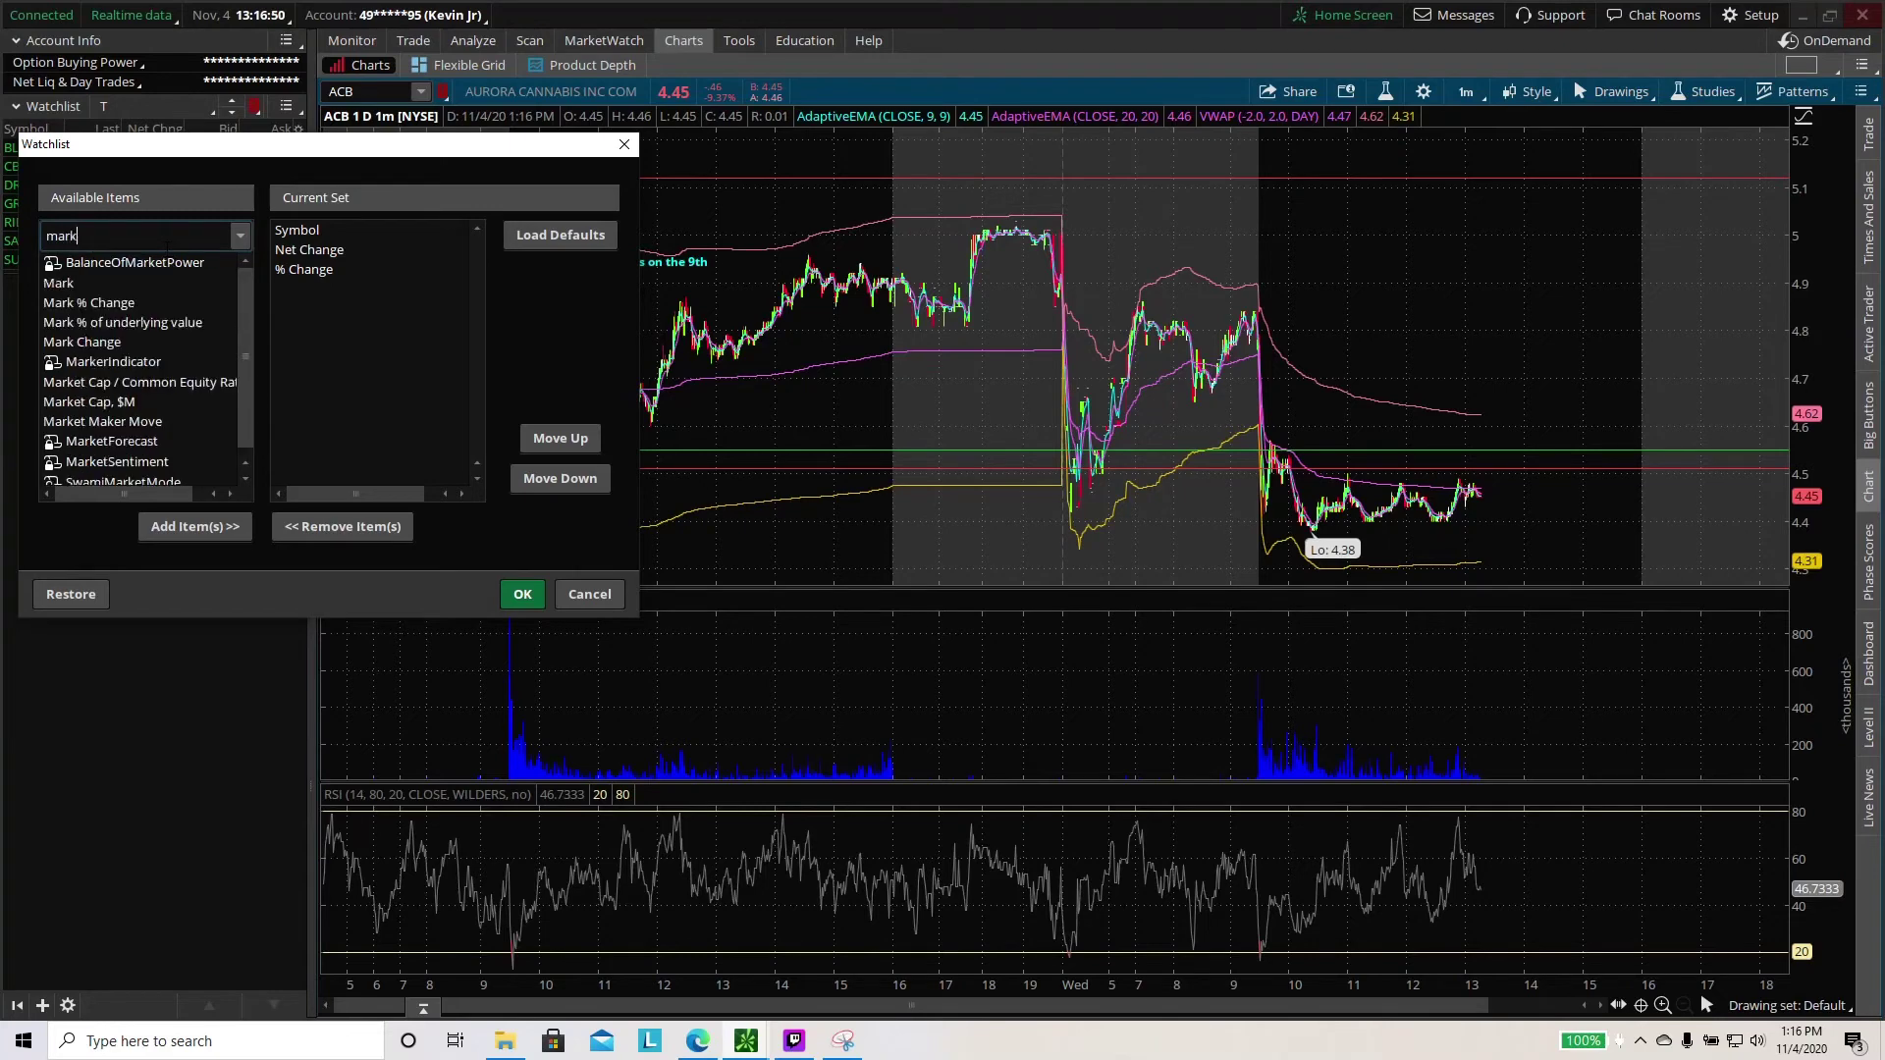
pyautogui.doubleClick(165, 283)
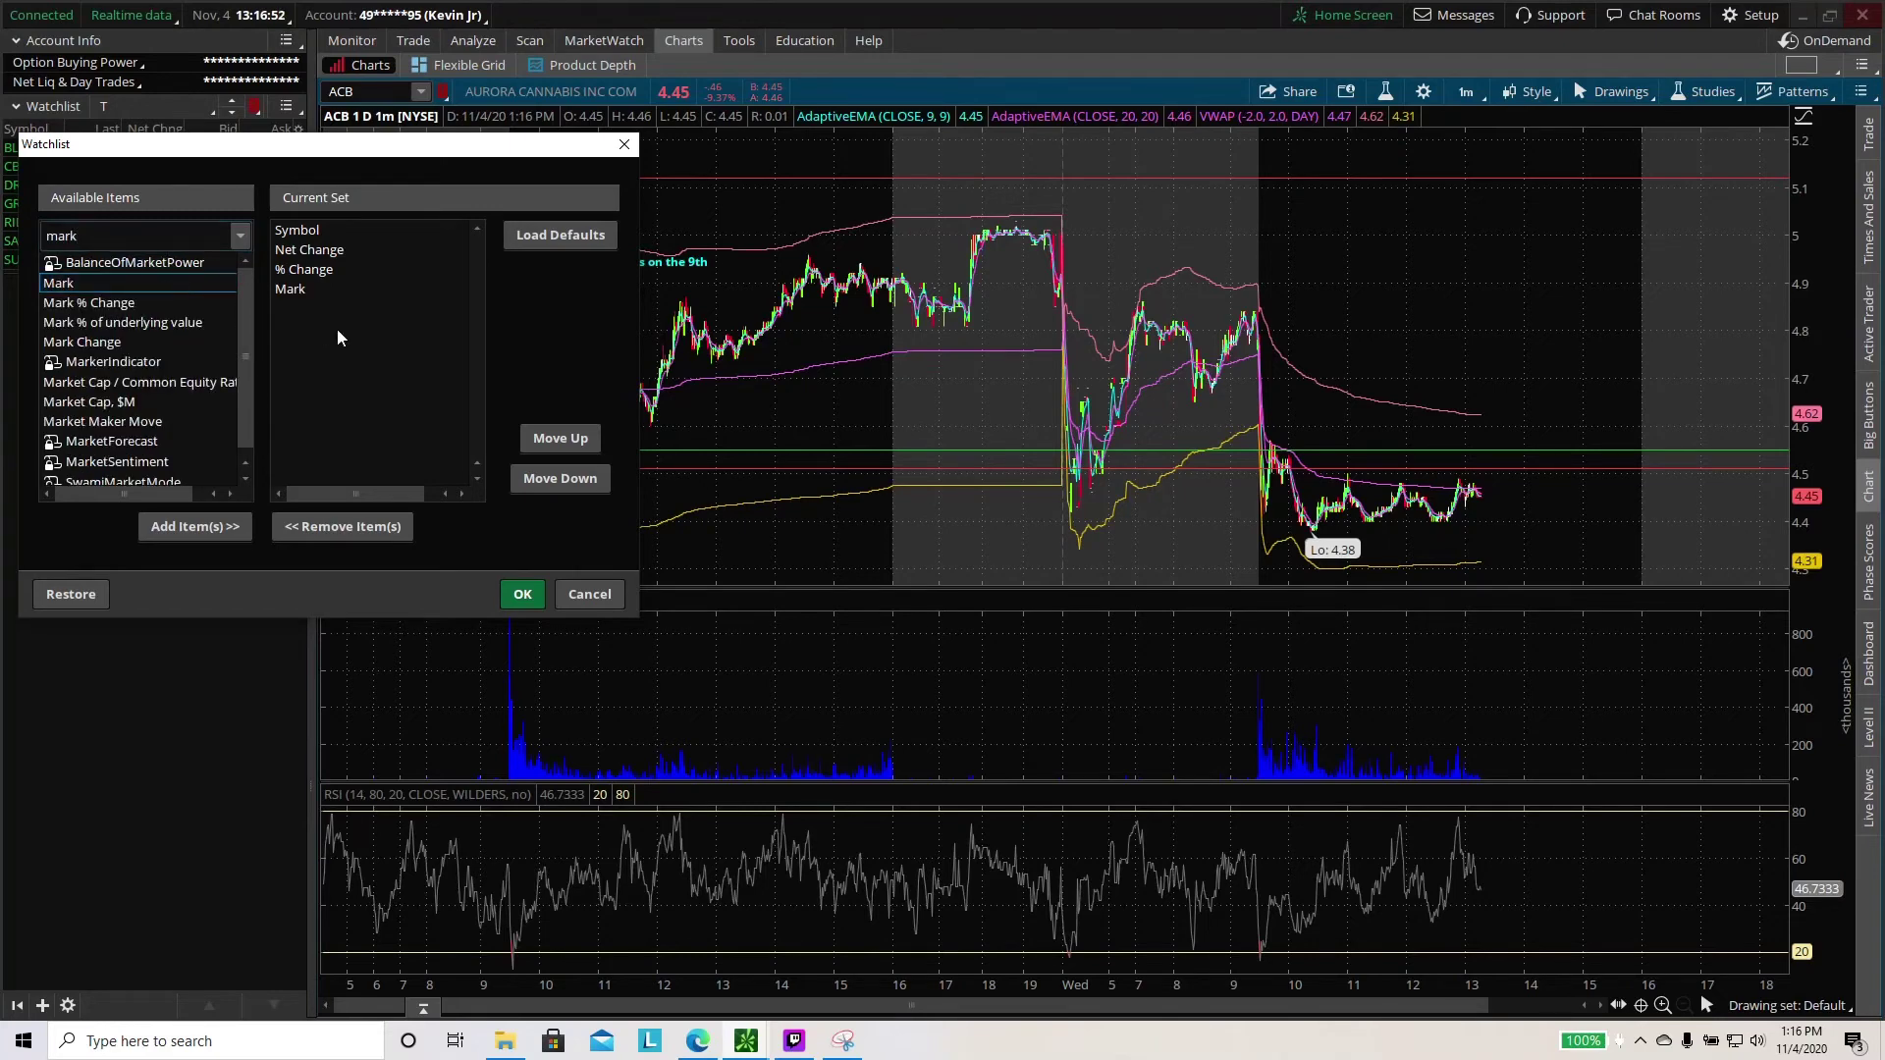
# Arrange the watchlist columns as Symbol, Mark, % Change, Net Change and apply the column setup
pyautogui.click(340, 295)
pyautogui.click(564, 439)
pyautogui.click(565, 439)
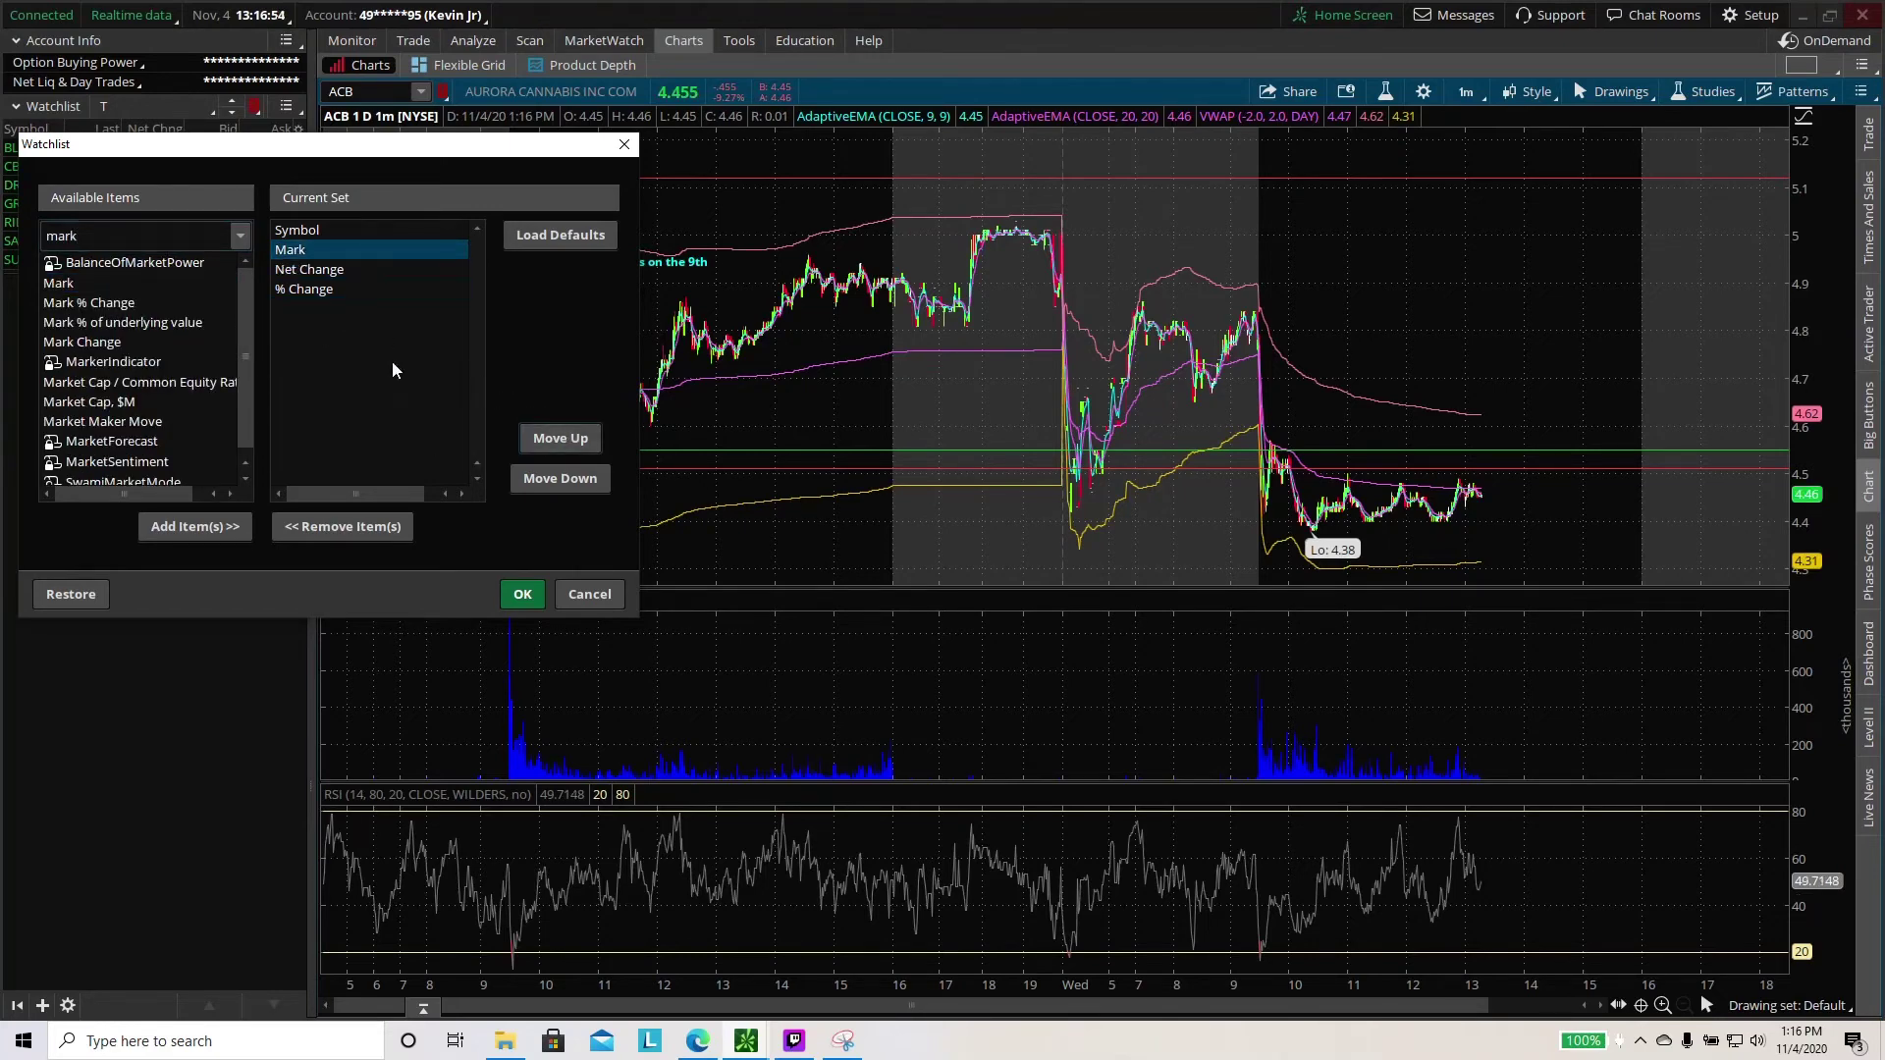
pyautogui.click(337, 290)
pyautogui.click(567, 432)
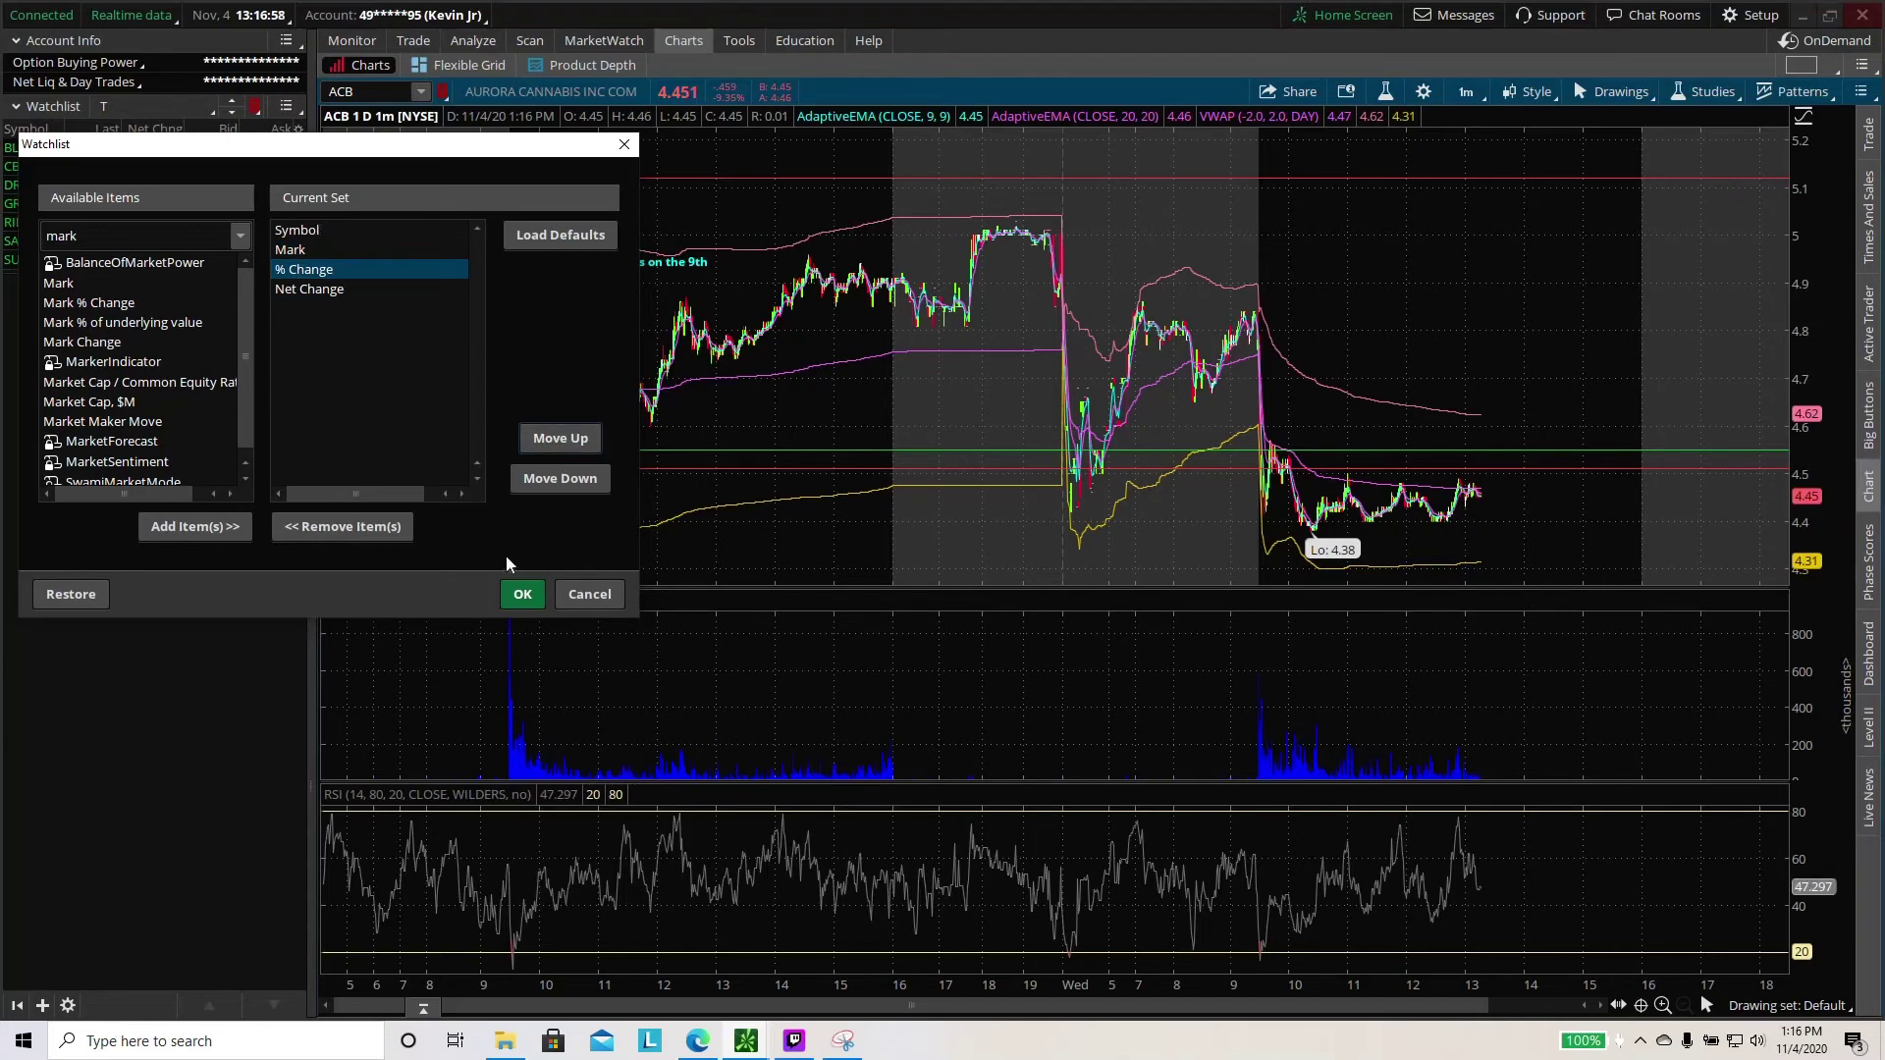
pyautogui.click(524, 597)
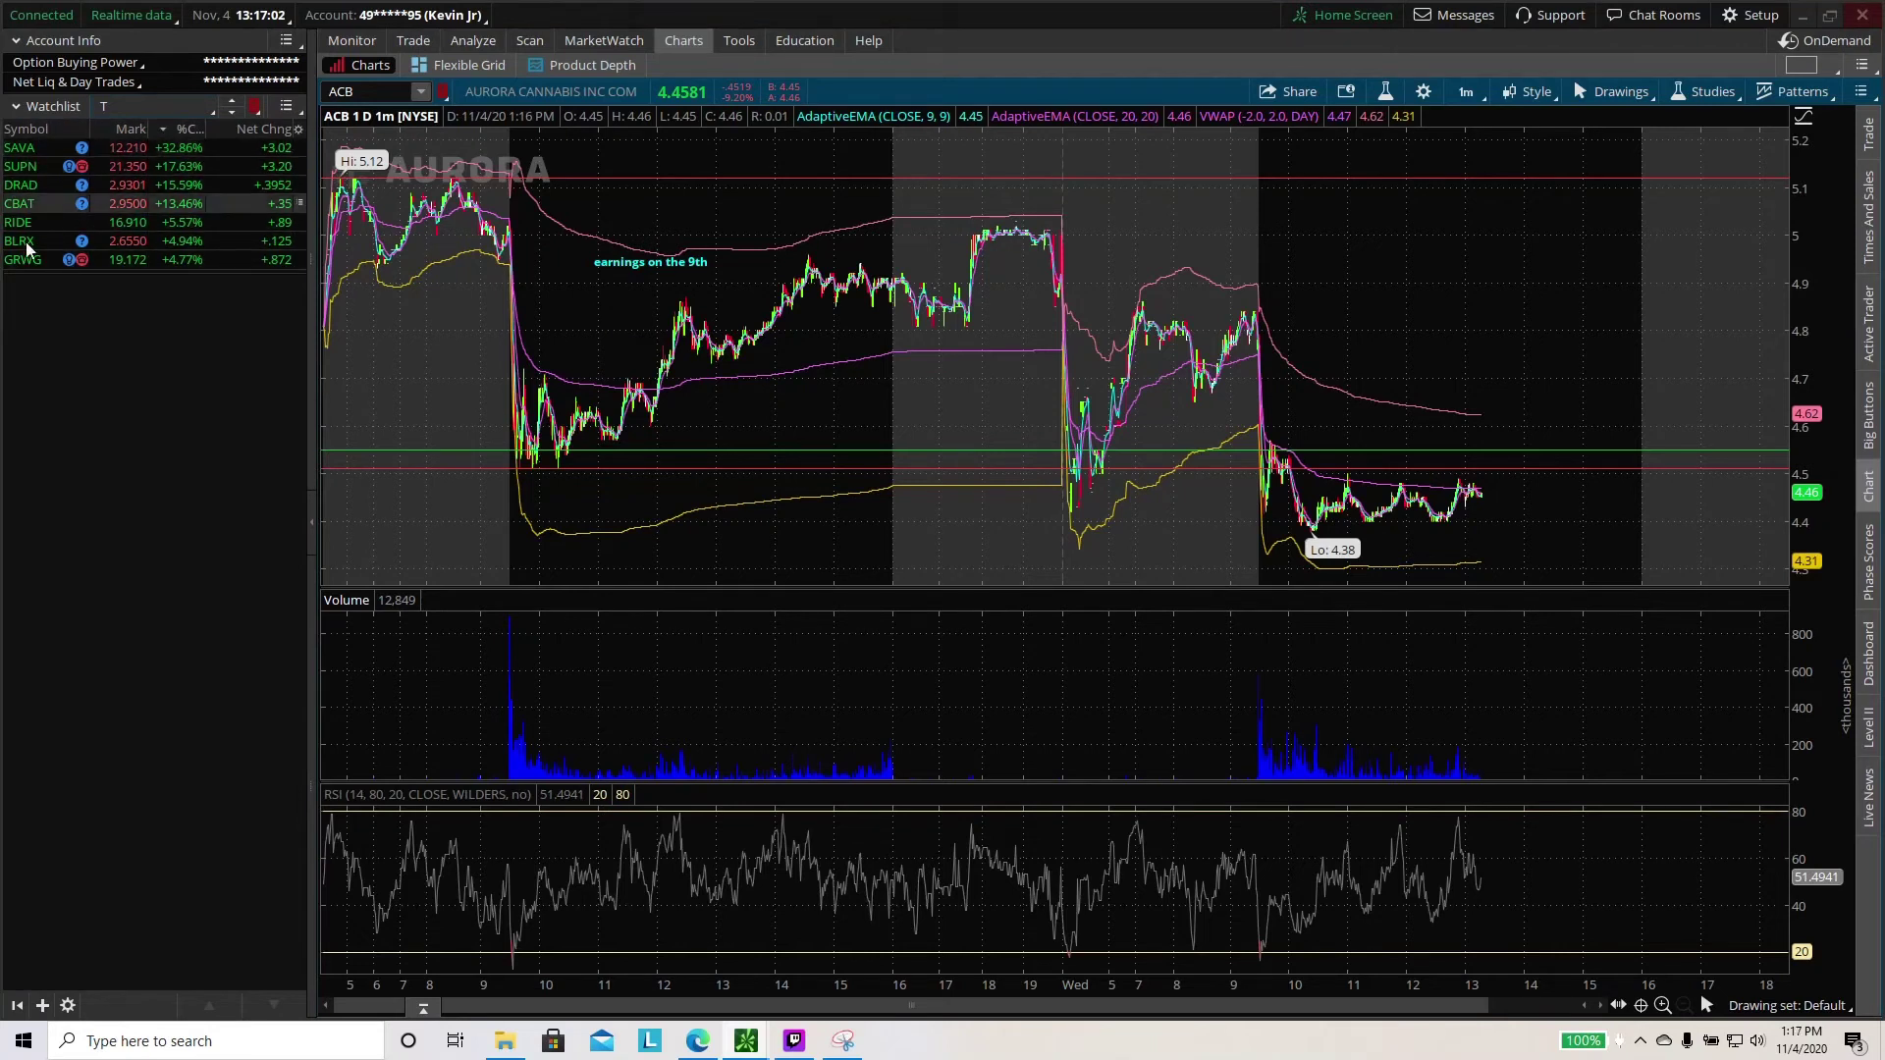
# Check the watchlist's link colour options and review the charts of SAVA, SUPN, DRAD and CBAT, examining SUPN's price action after the open
pyautogui.click(254, 106)
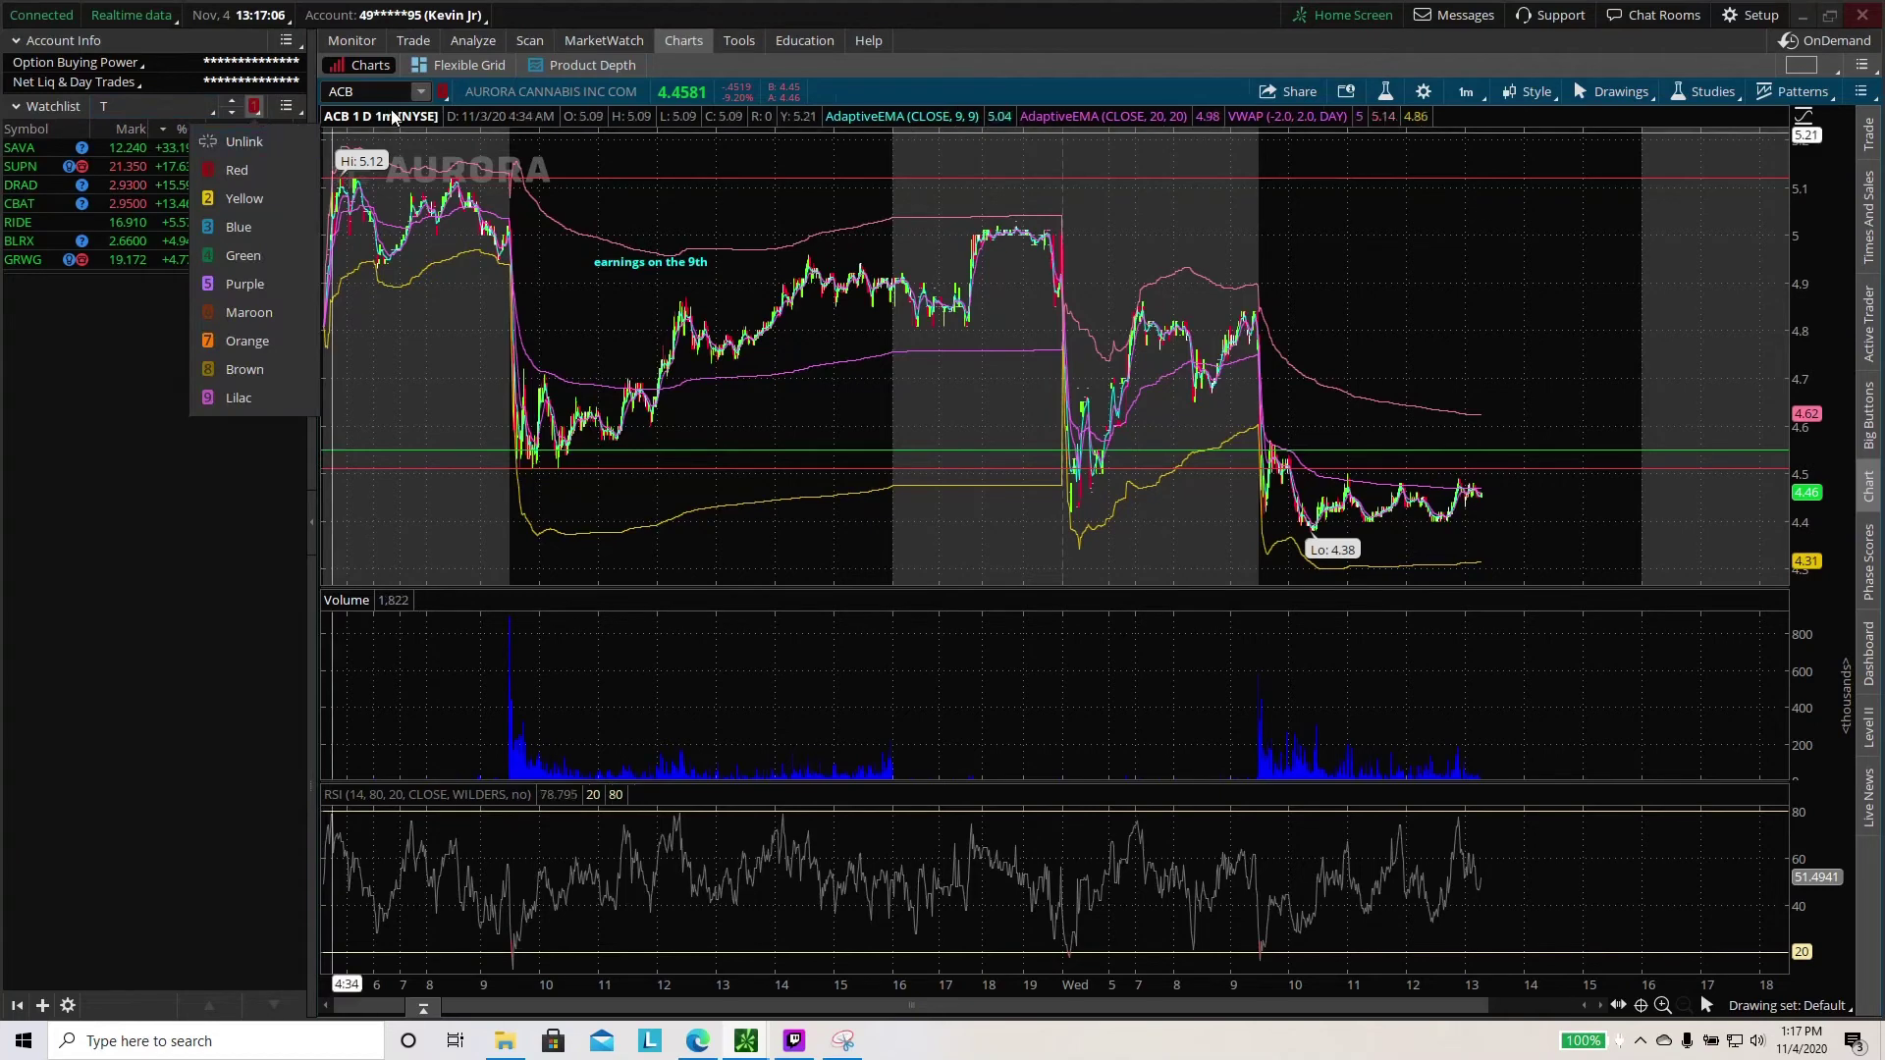
pyautogui.click(137, 320)
pyautogui.click(131, 147)
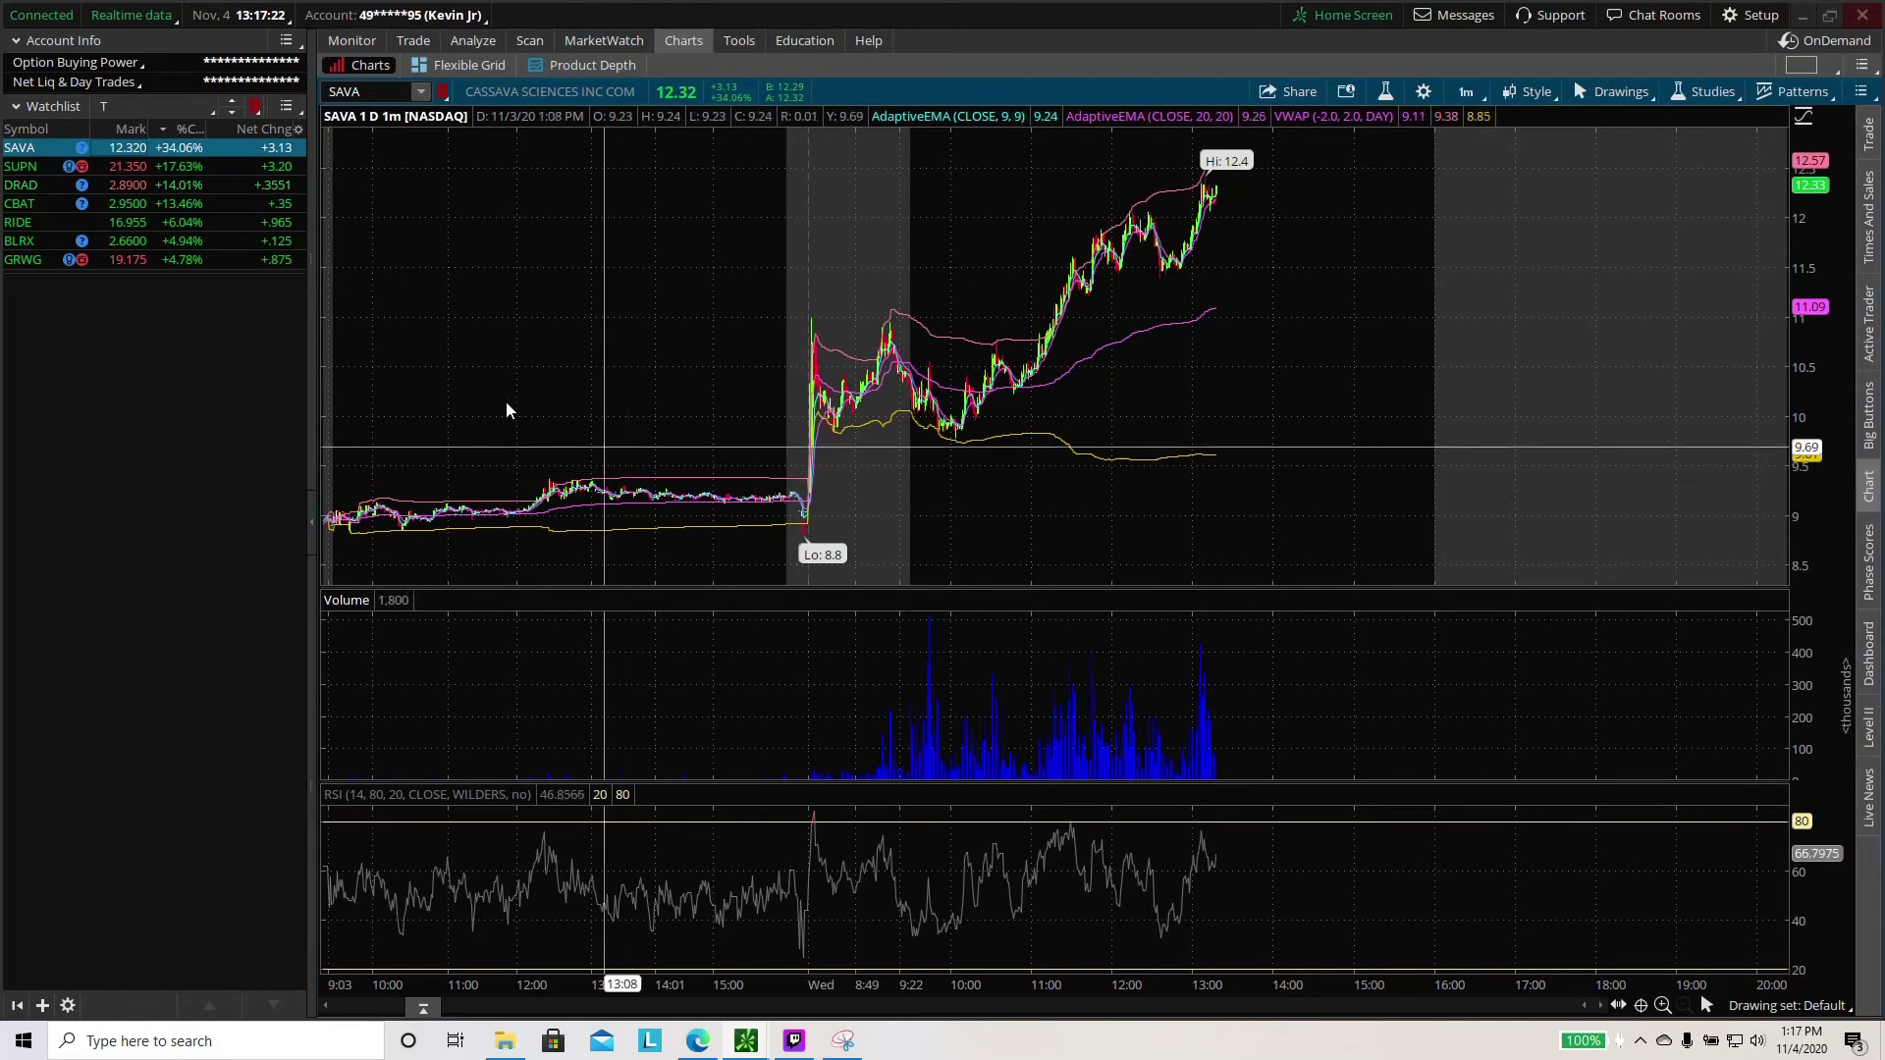
pyautogui.click(197, 165)
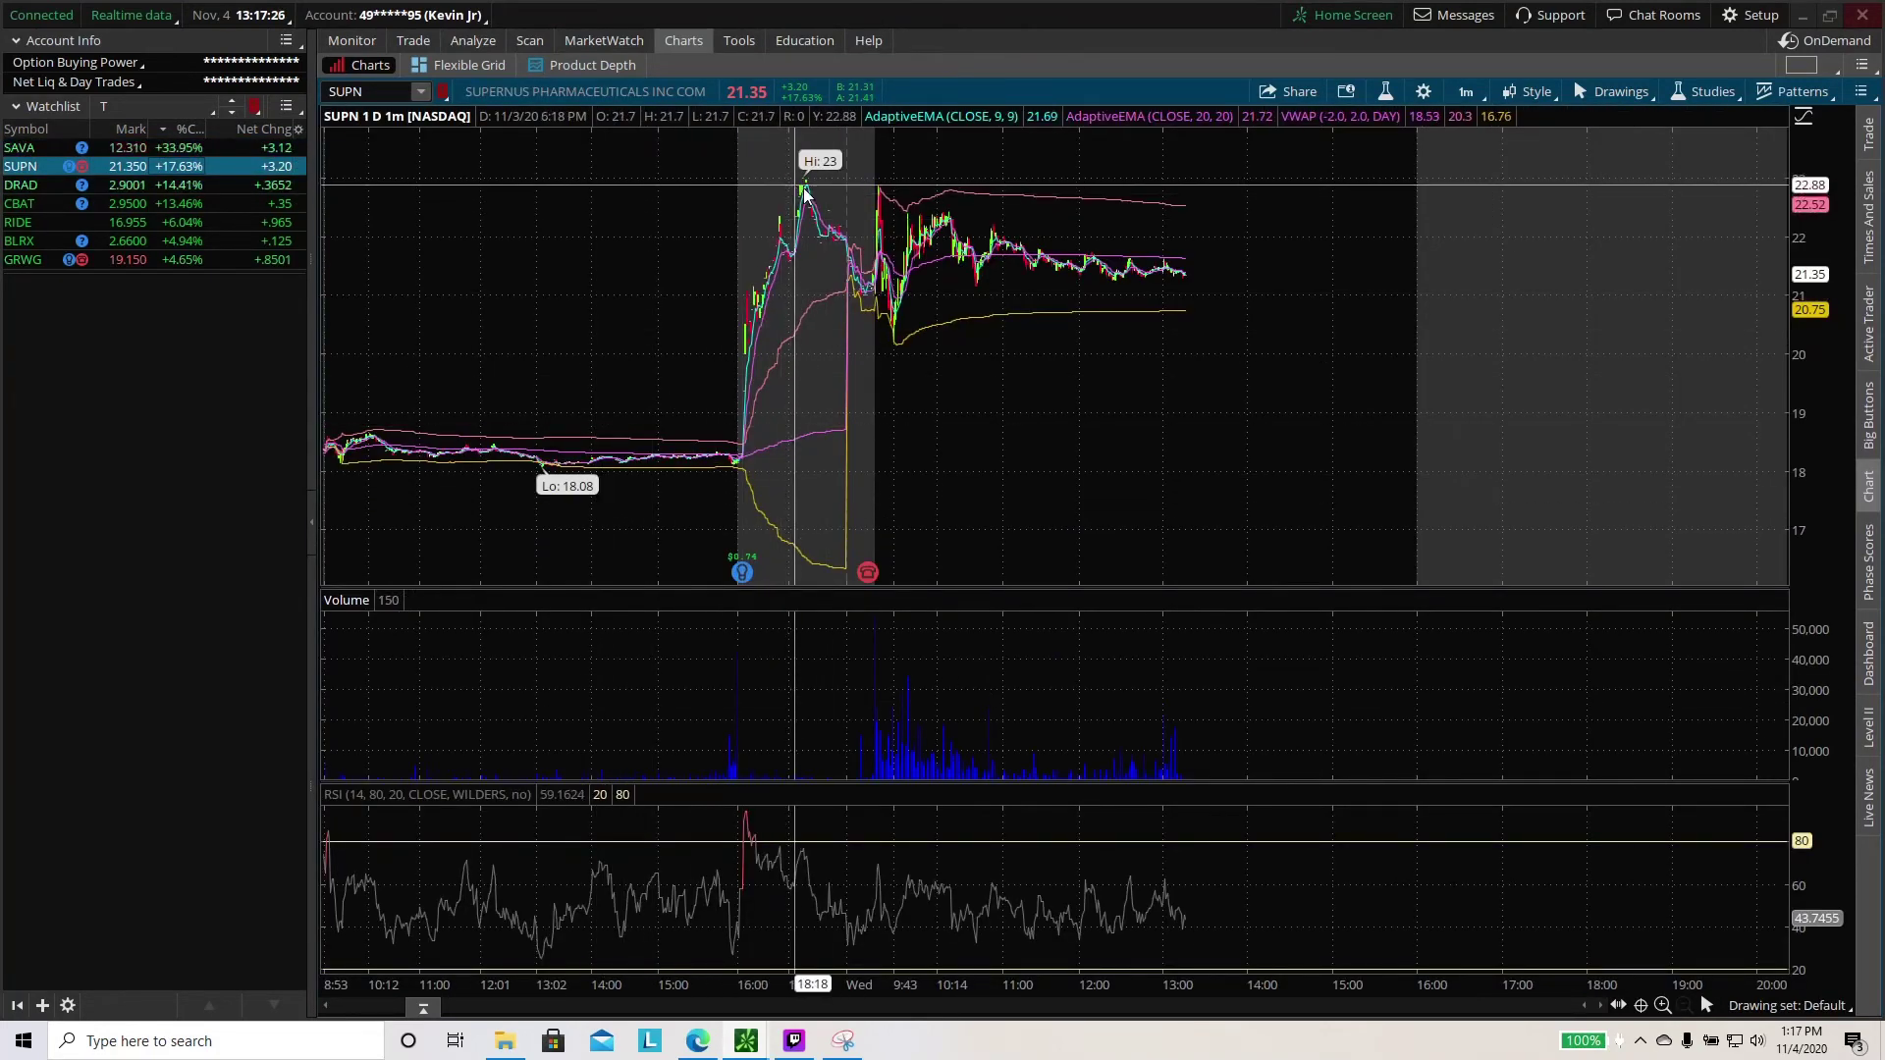
pyautogui.moveTo(850, 293); pyautogui.dragTo(1048, 303)
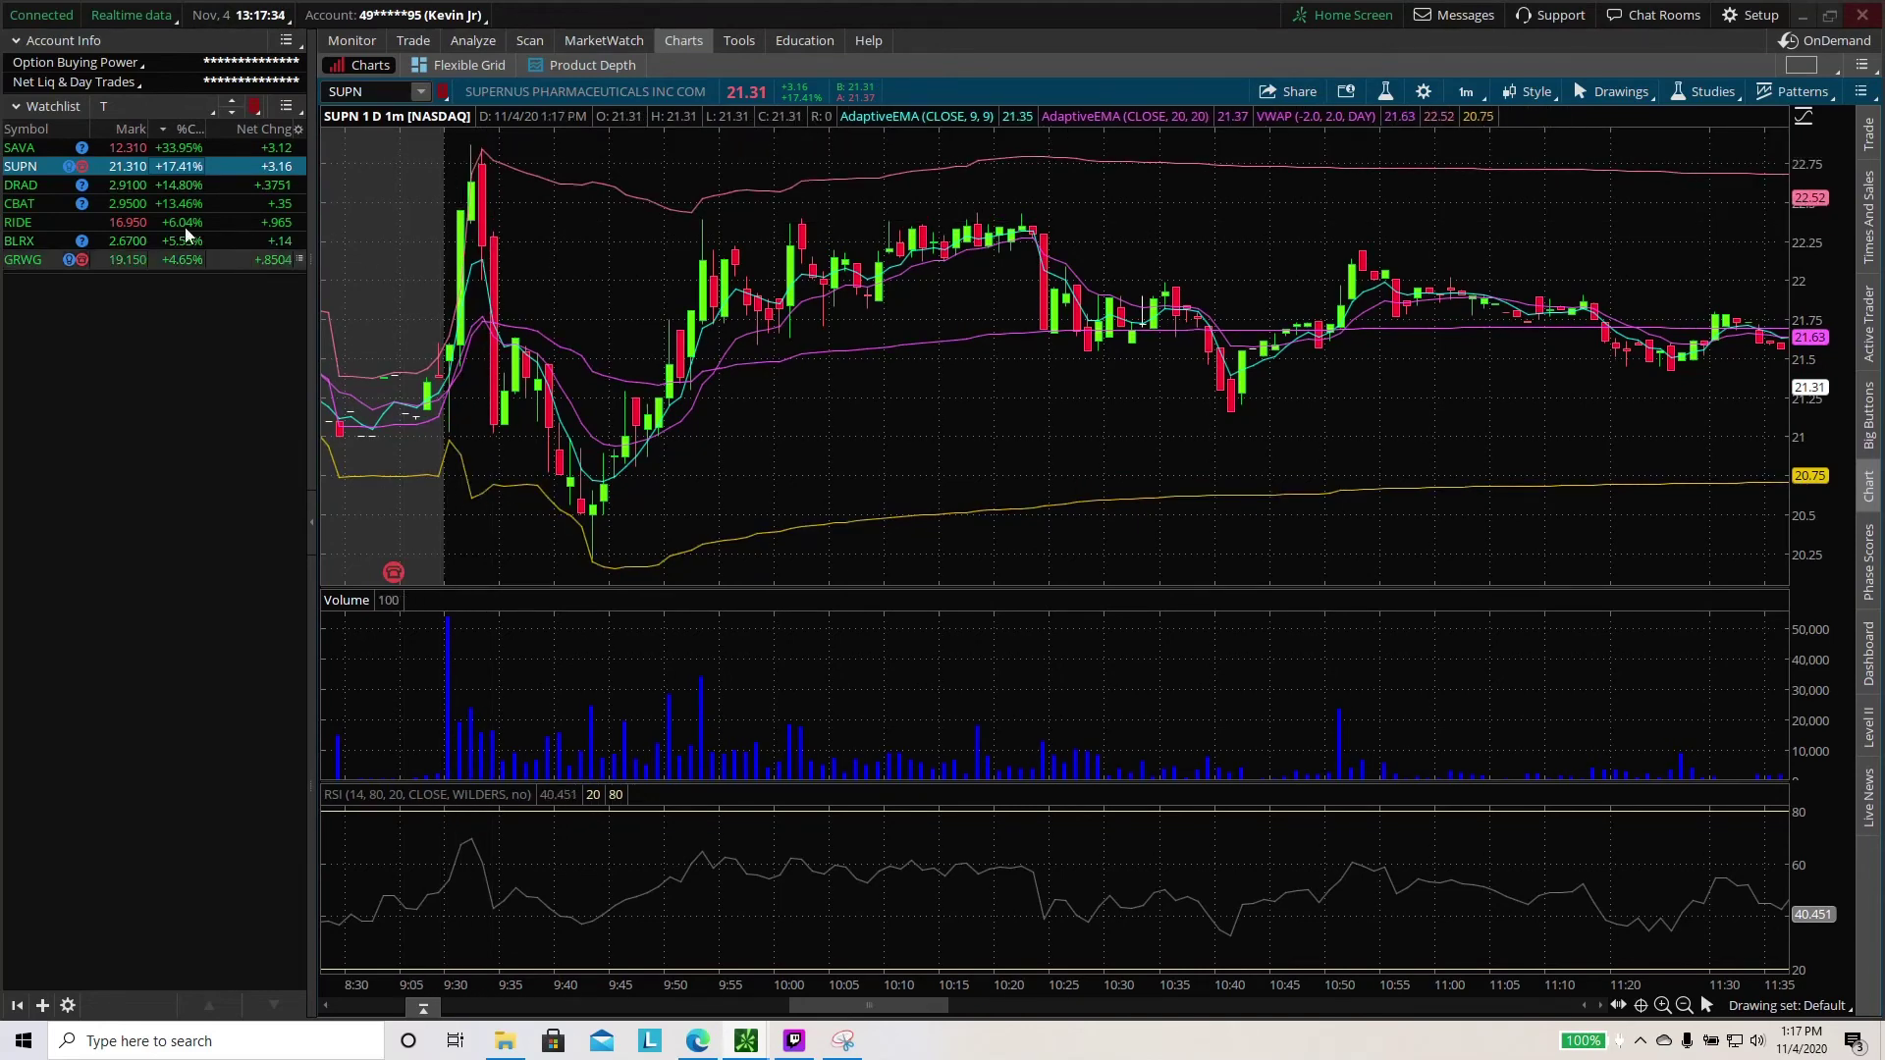
pyautogui.click(165, 185)
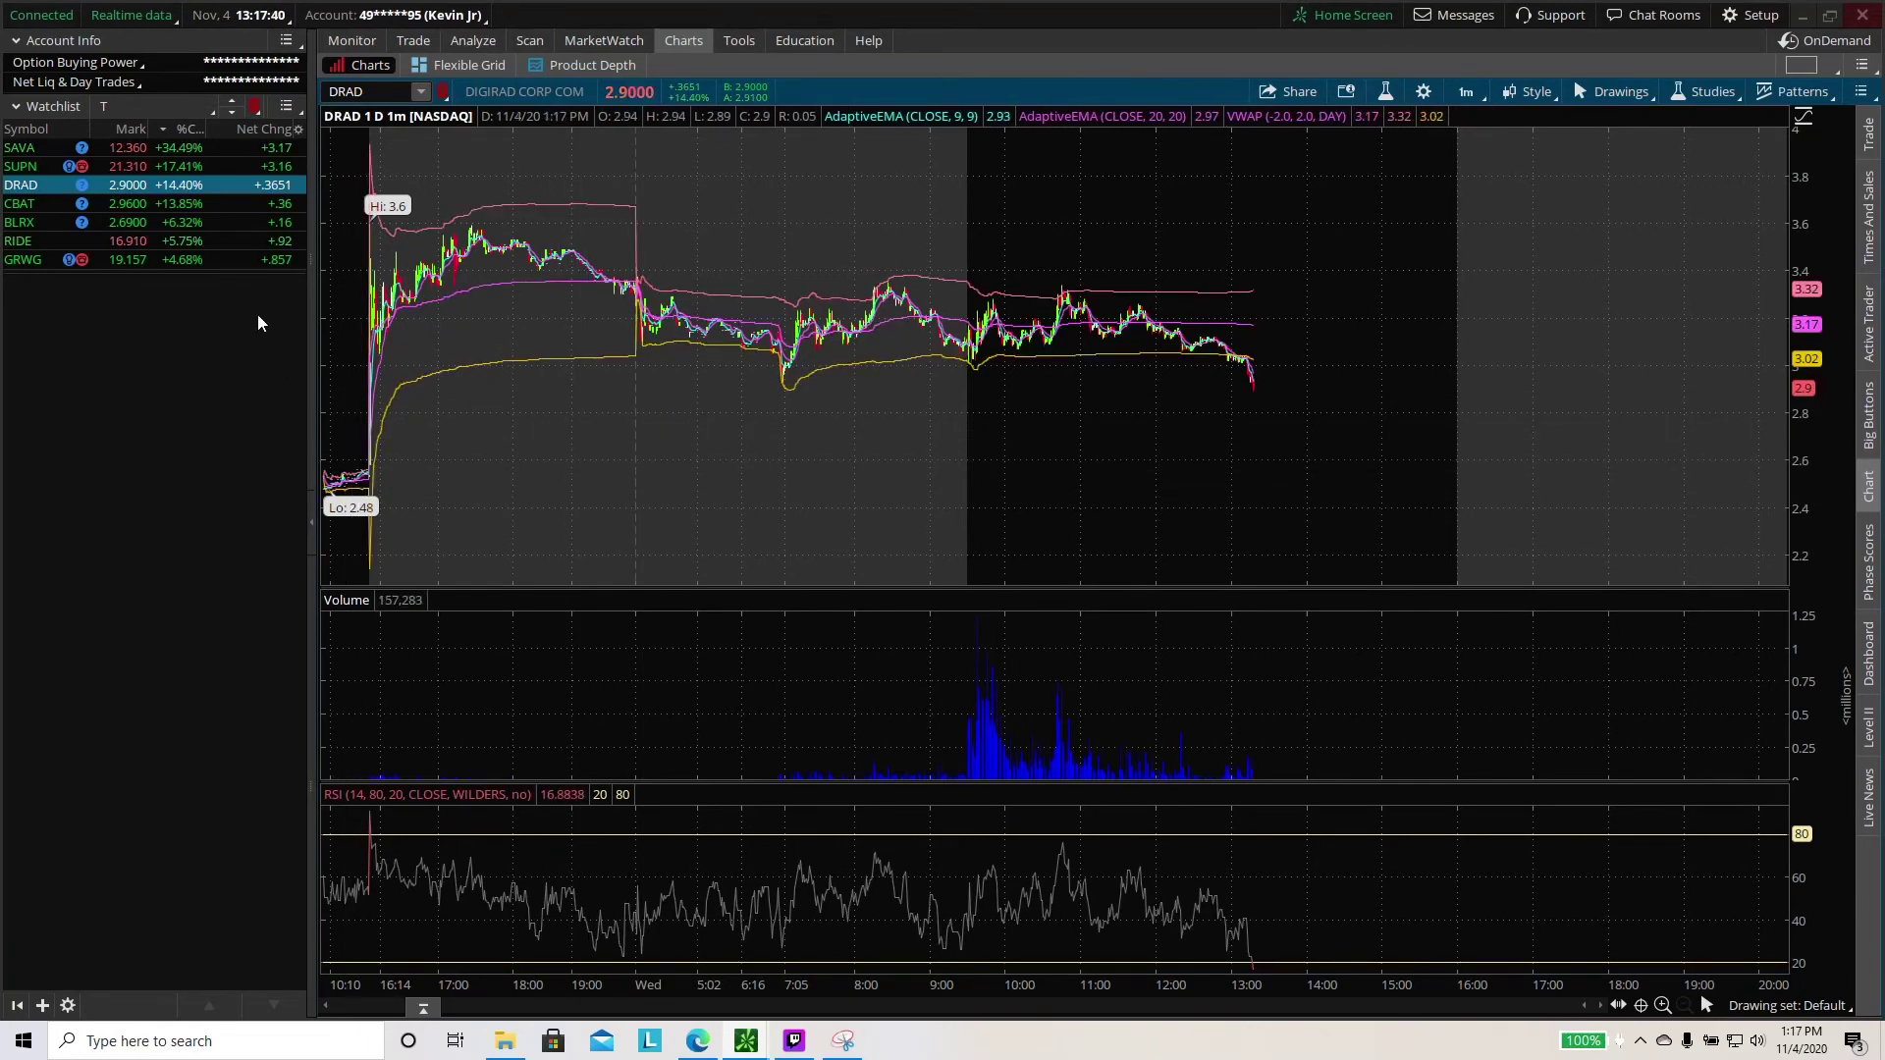
pyautogui.click(47, 209)
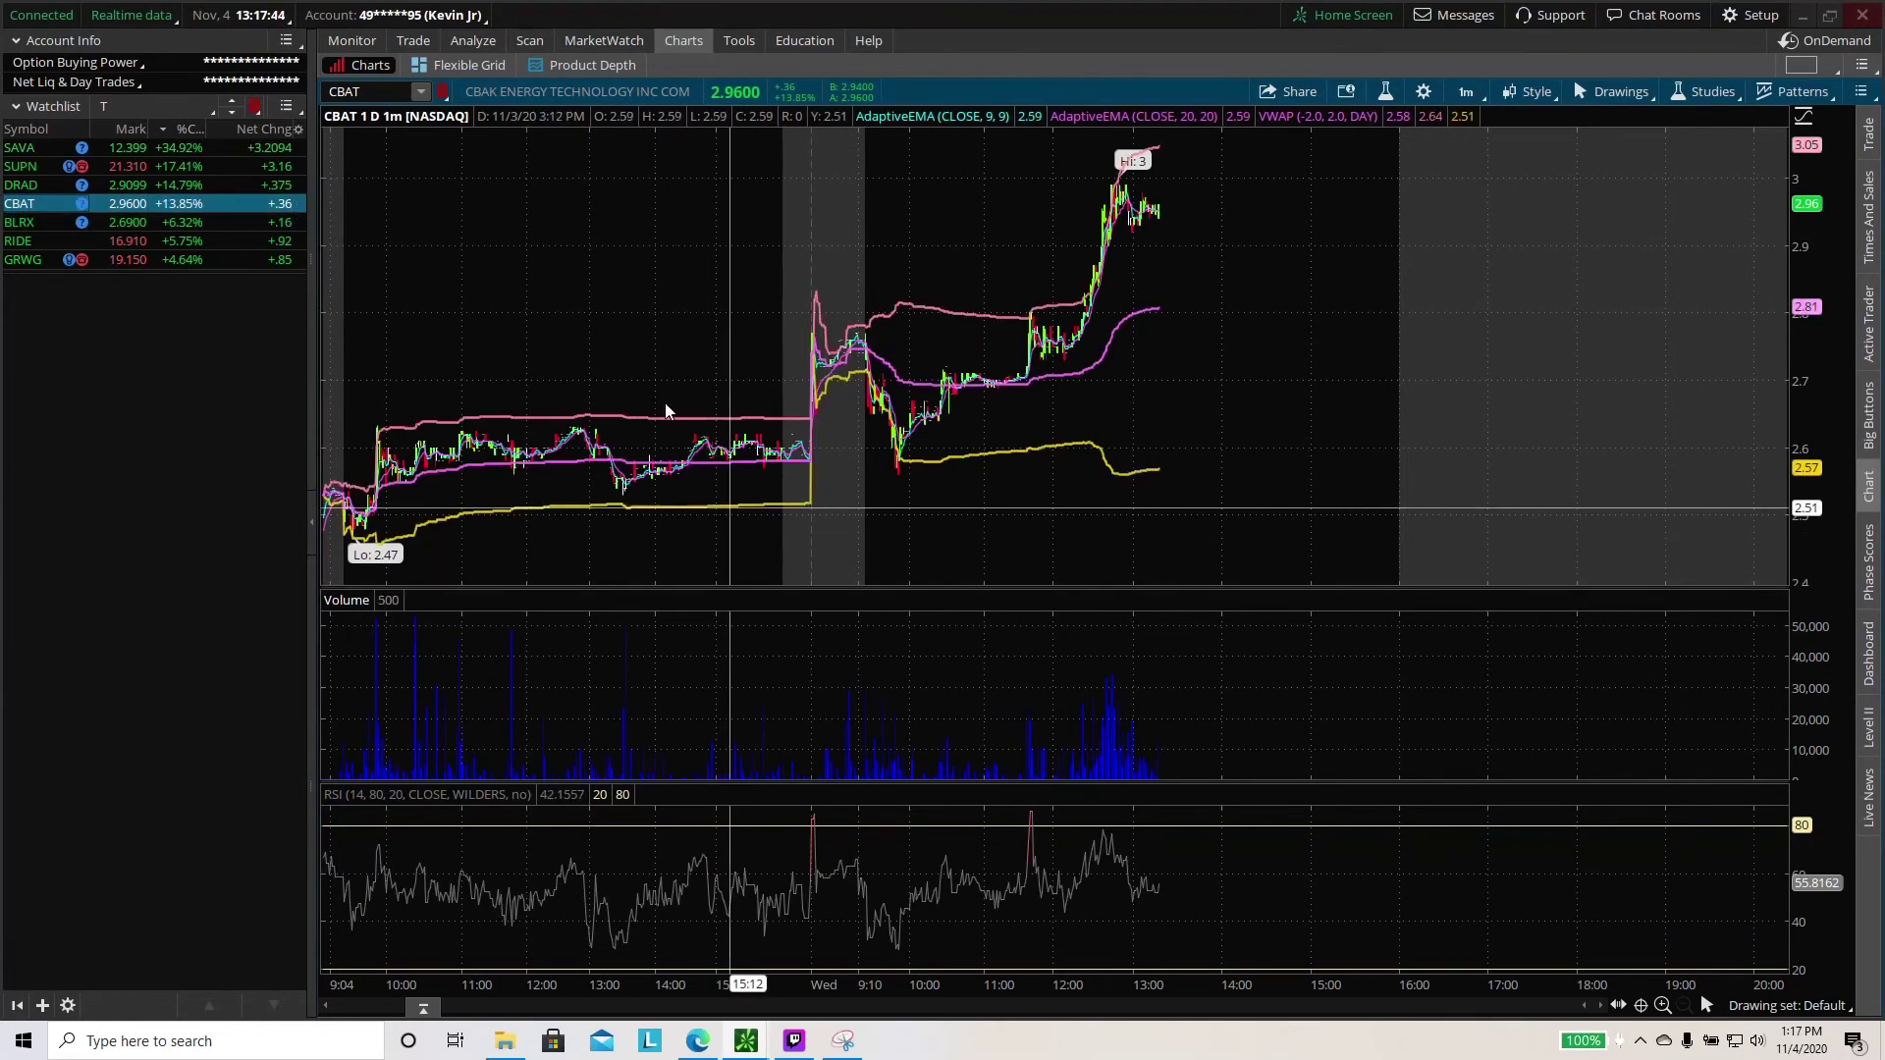
pyautogui.click(214, 153)
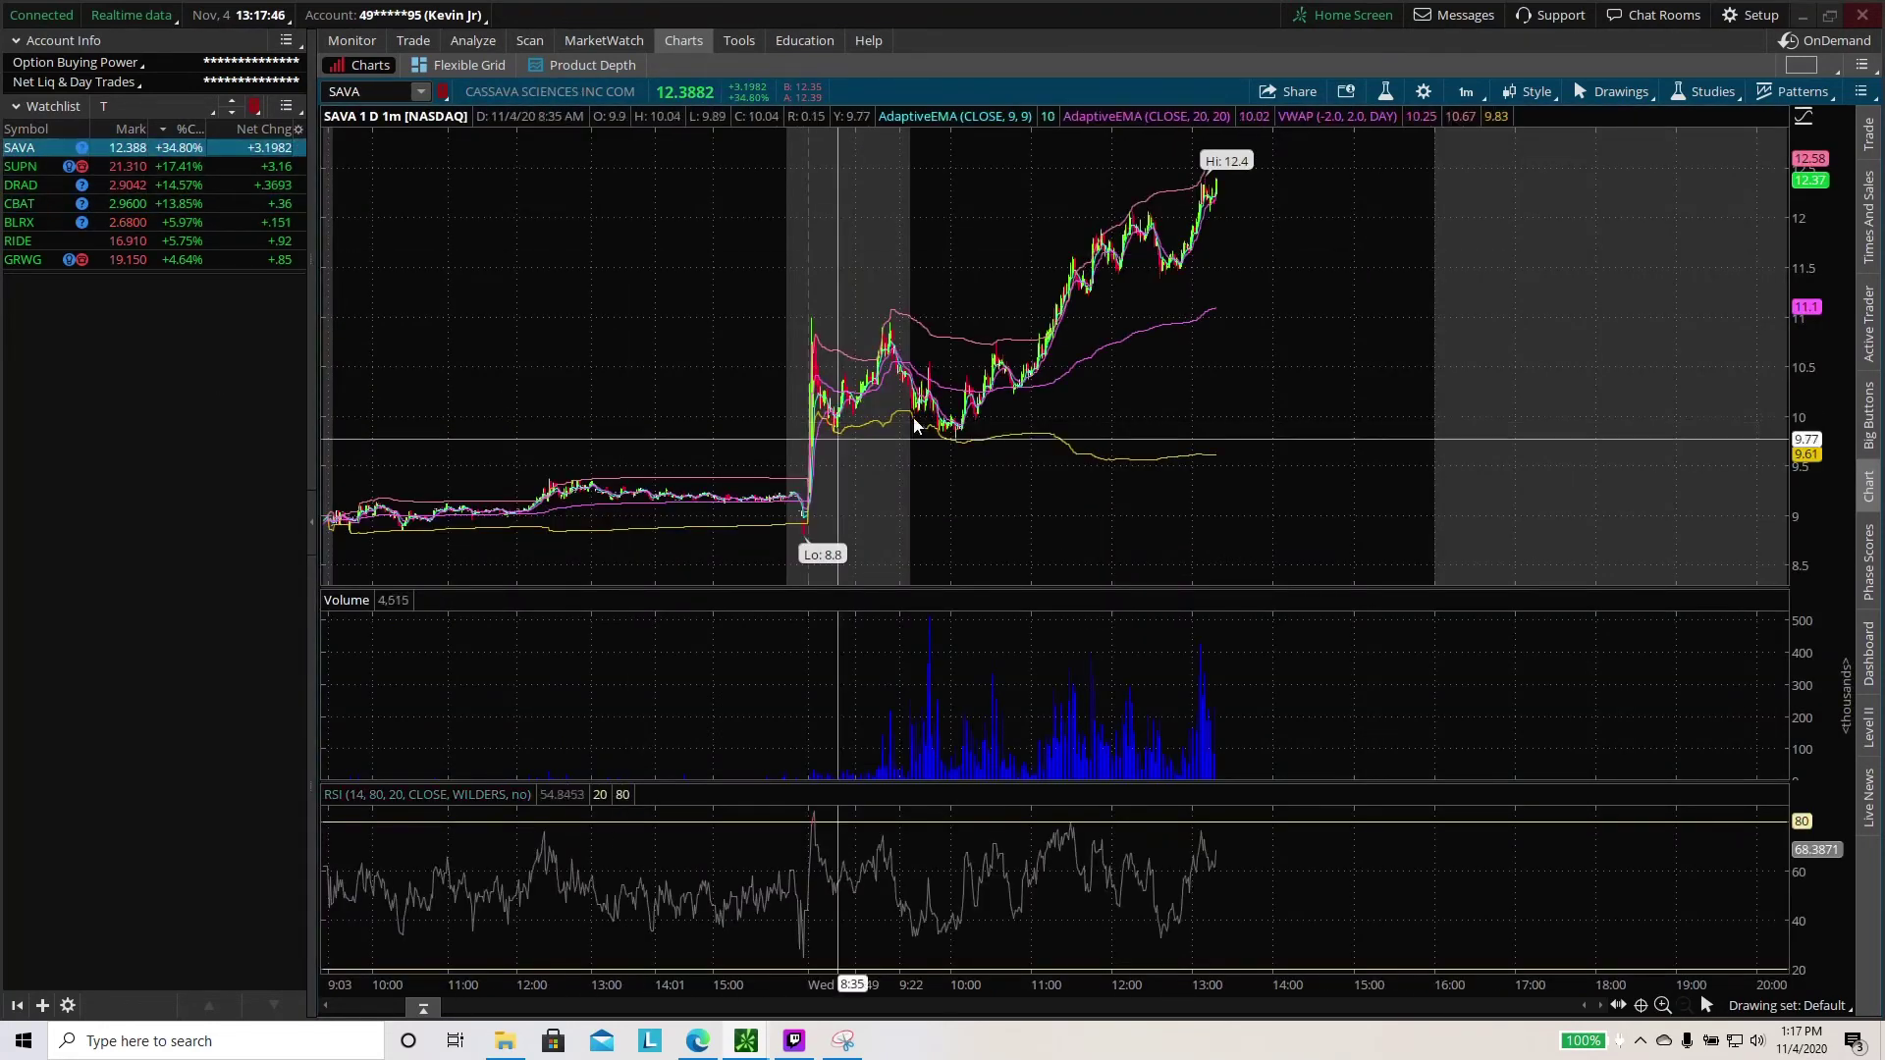
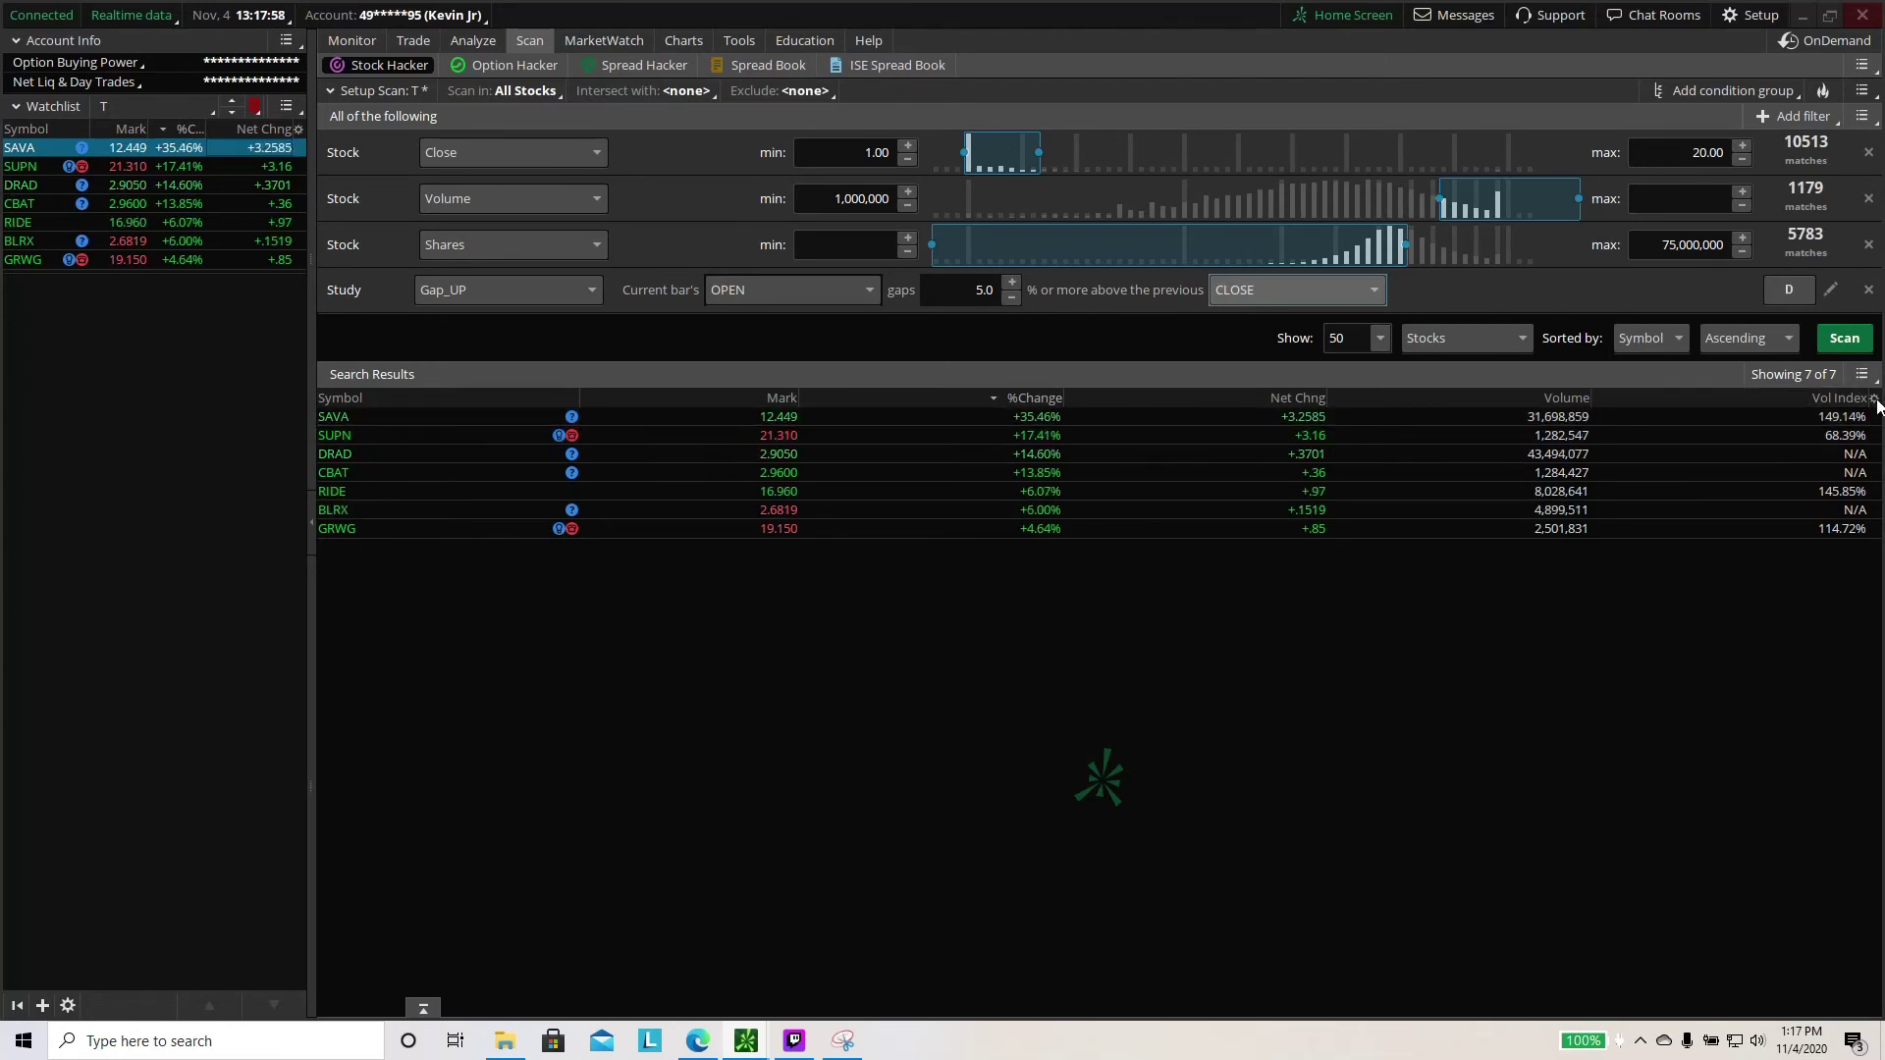
# Open the search results' column customization, review its available items and current set, and close it without changes
pyautogui.click(1875, 401)
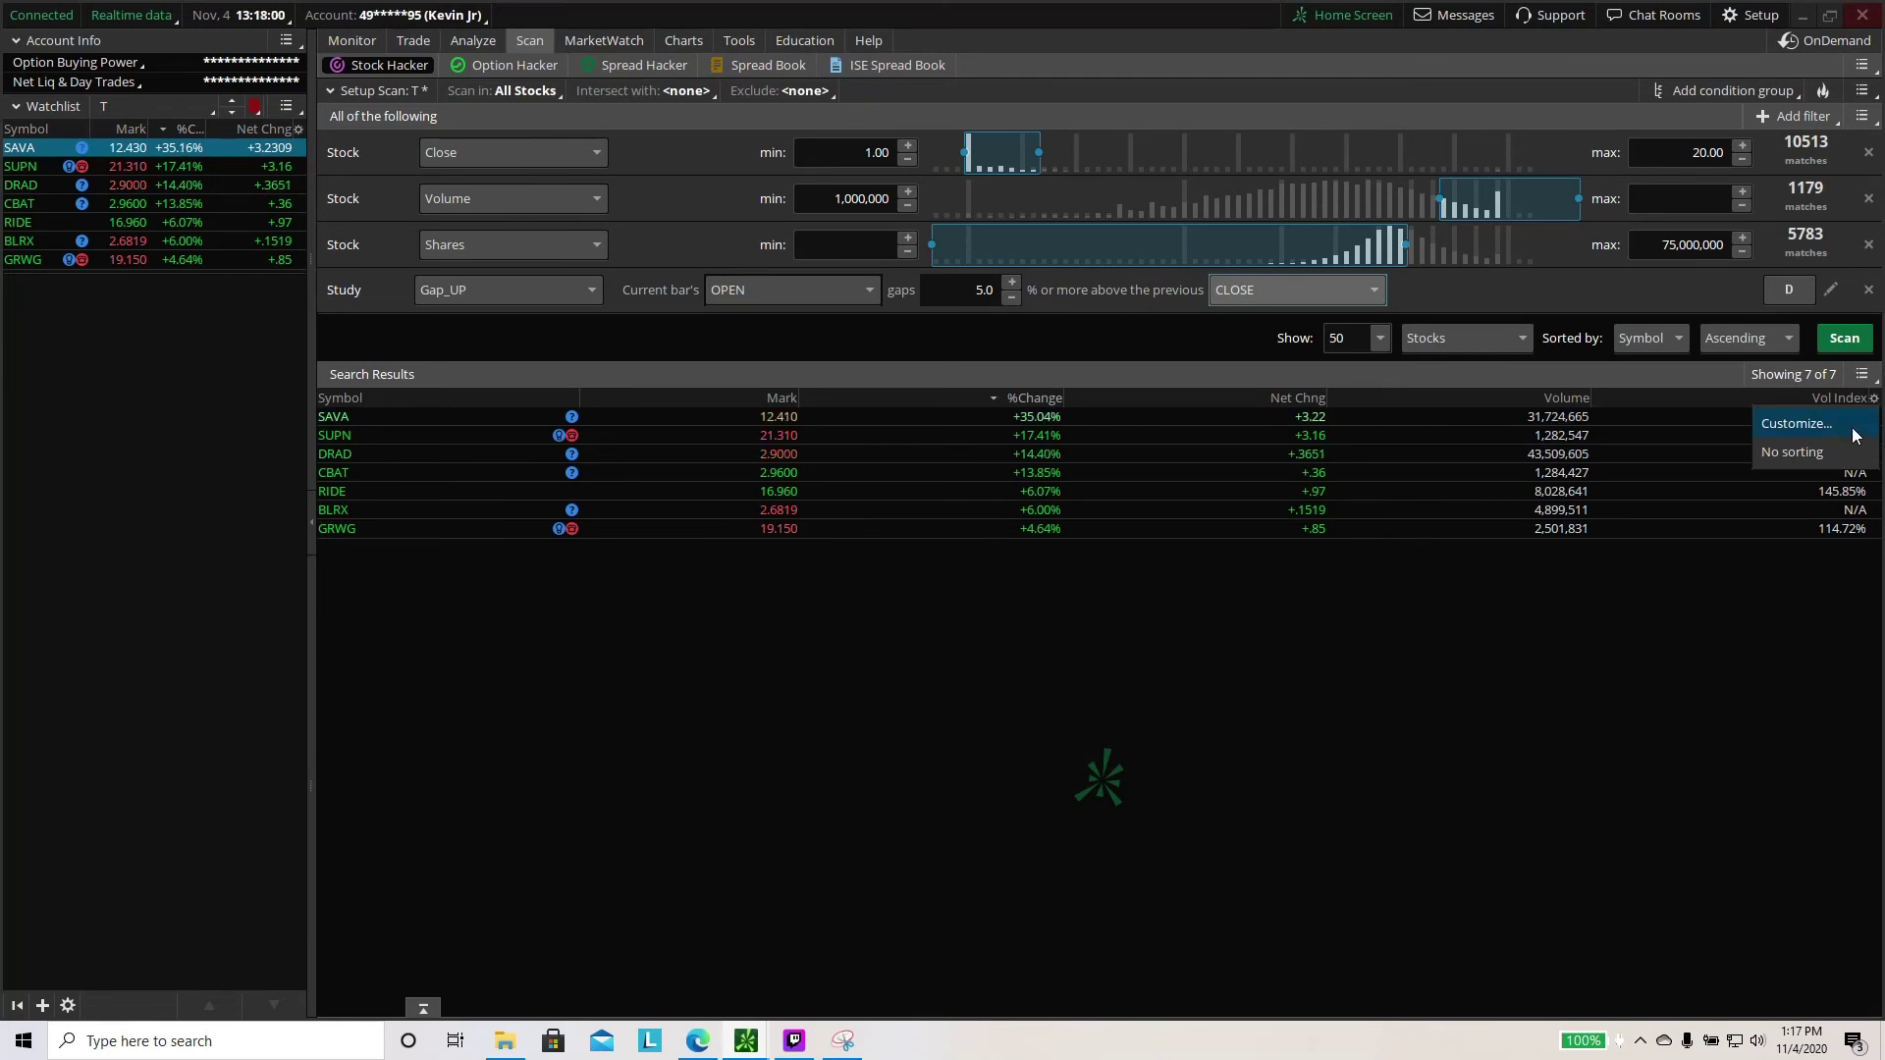
pyautogui.click(1853, 425)
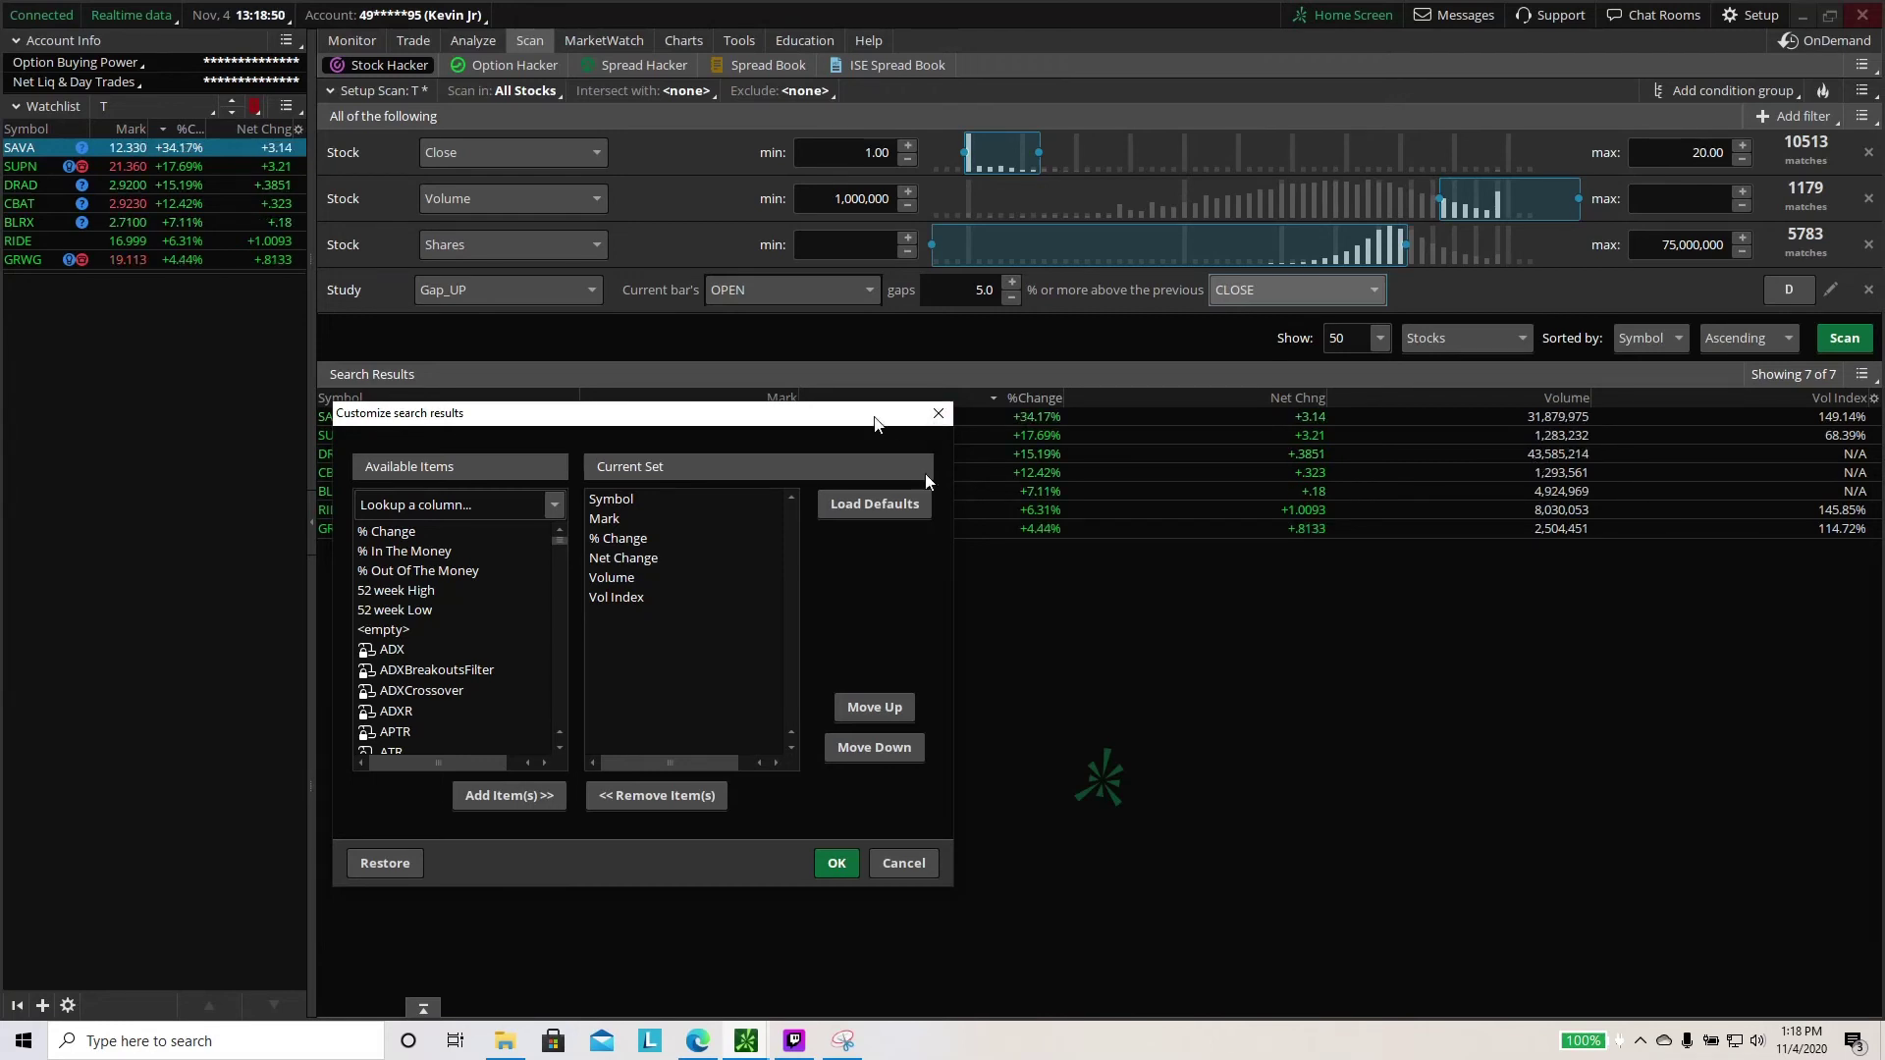
pyautogui.moveTo(877, 423); pyautogui.dragTo(1064, 559)
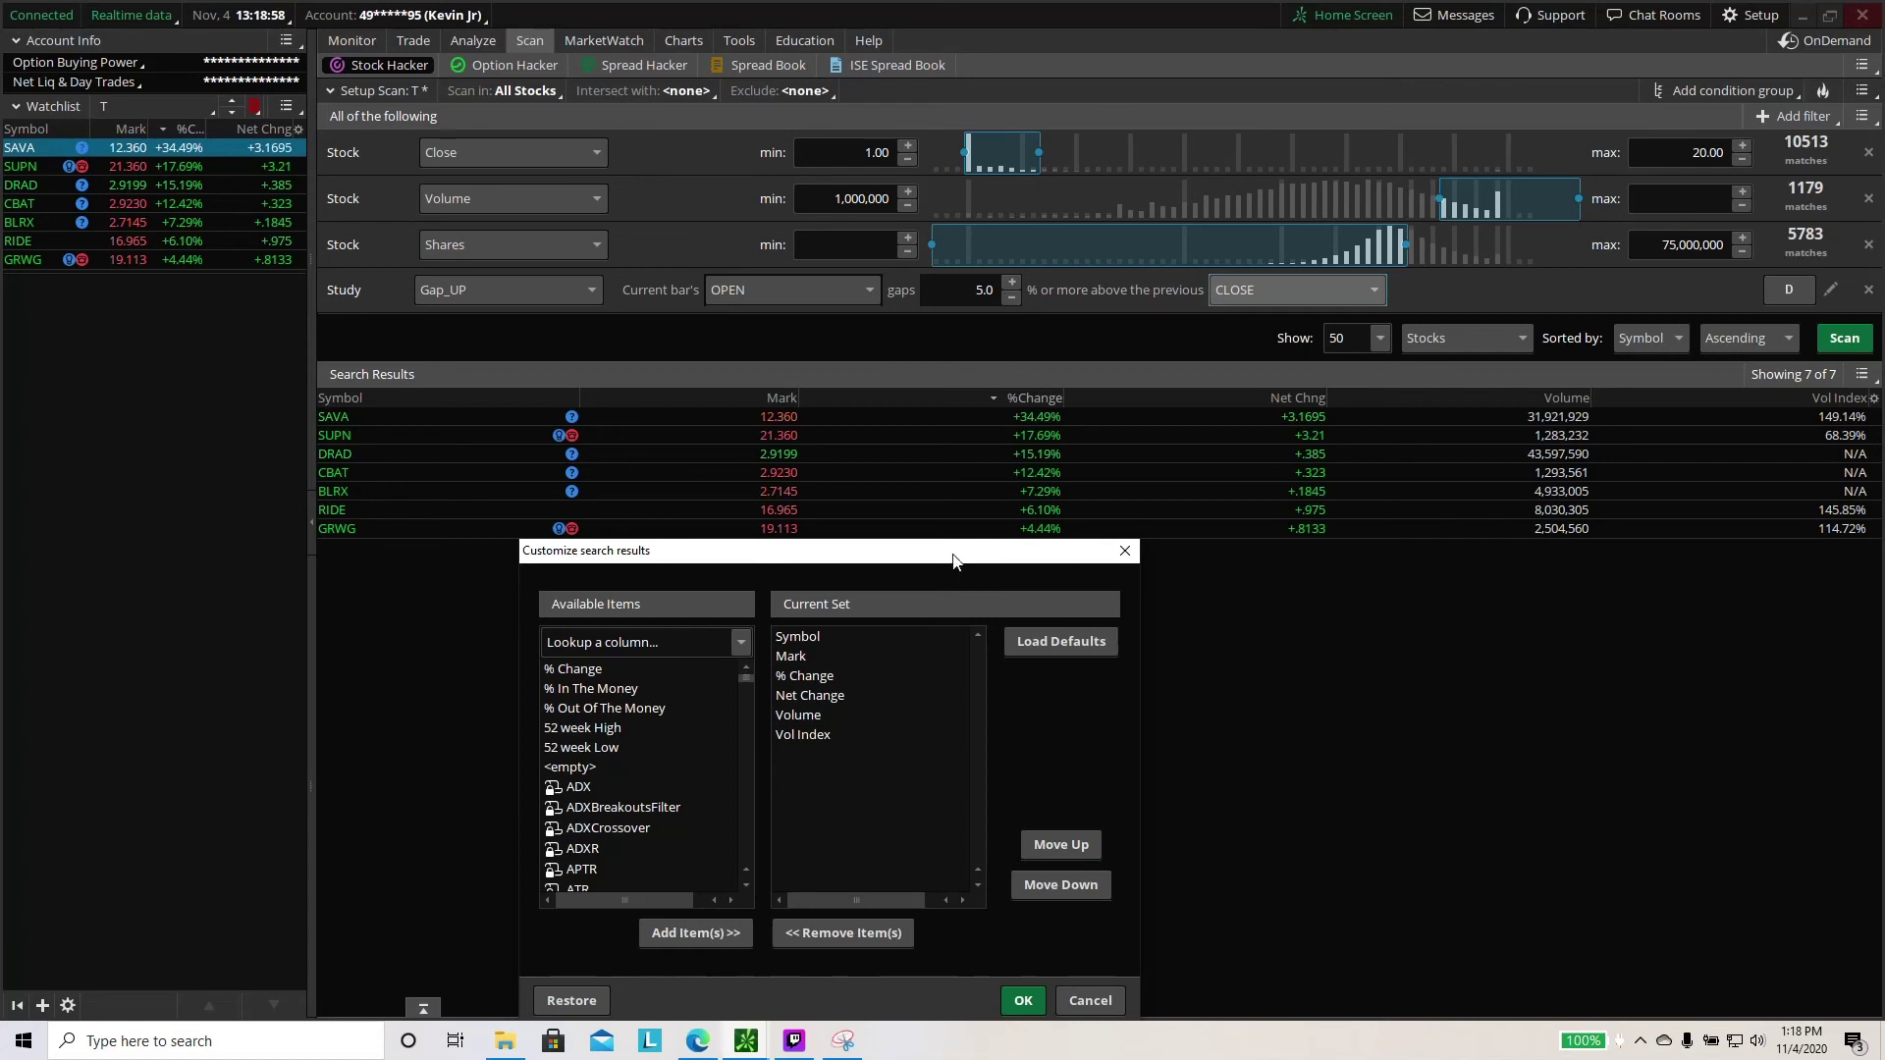
pyautogui.moveTo(952, 560); pyautogui.dragTo(932, 484)
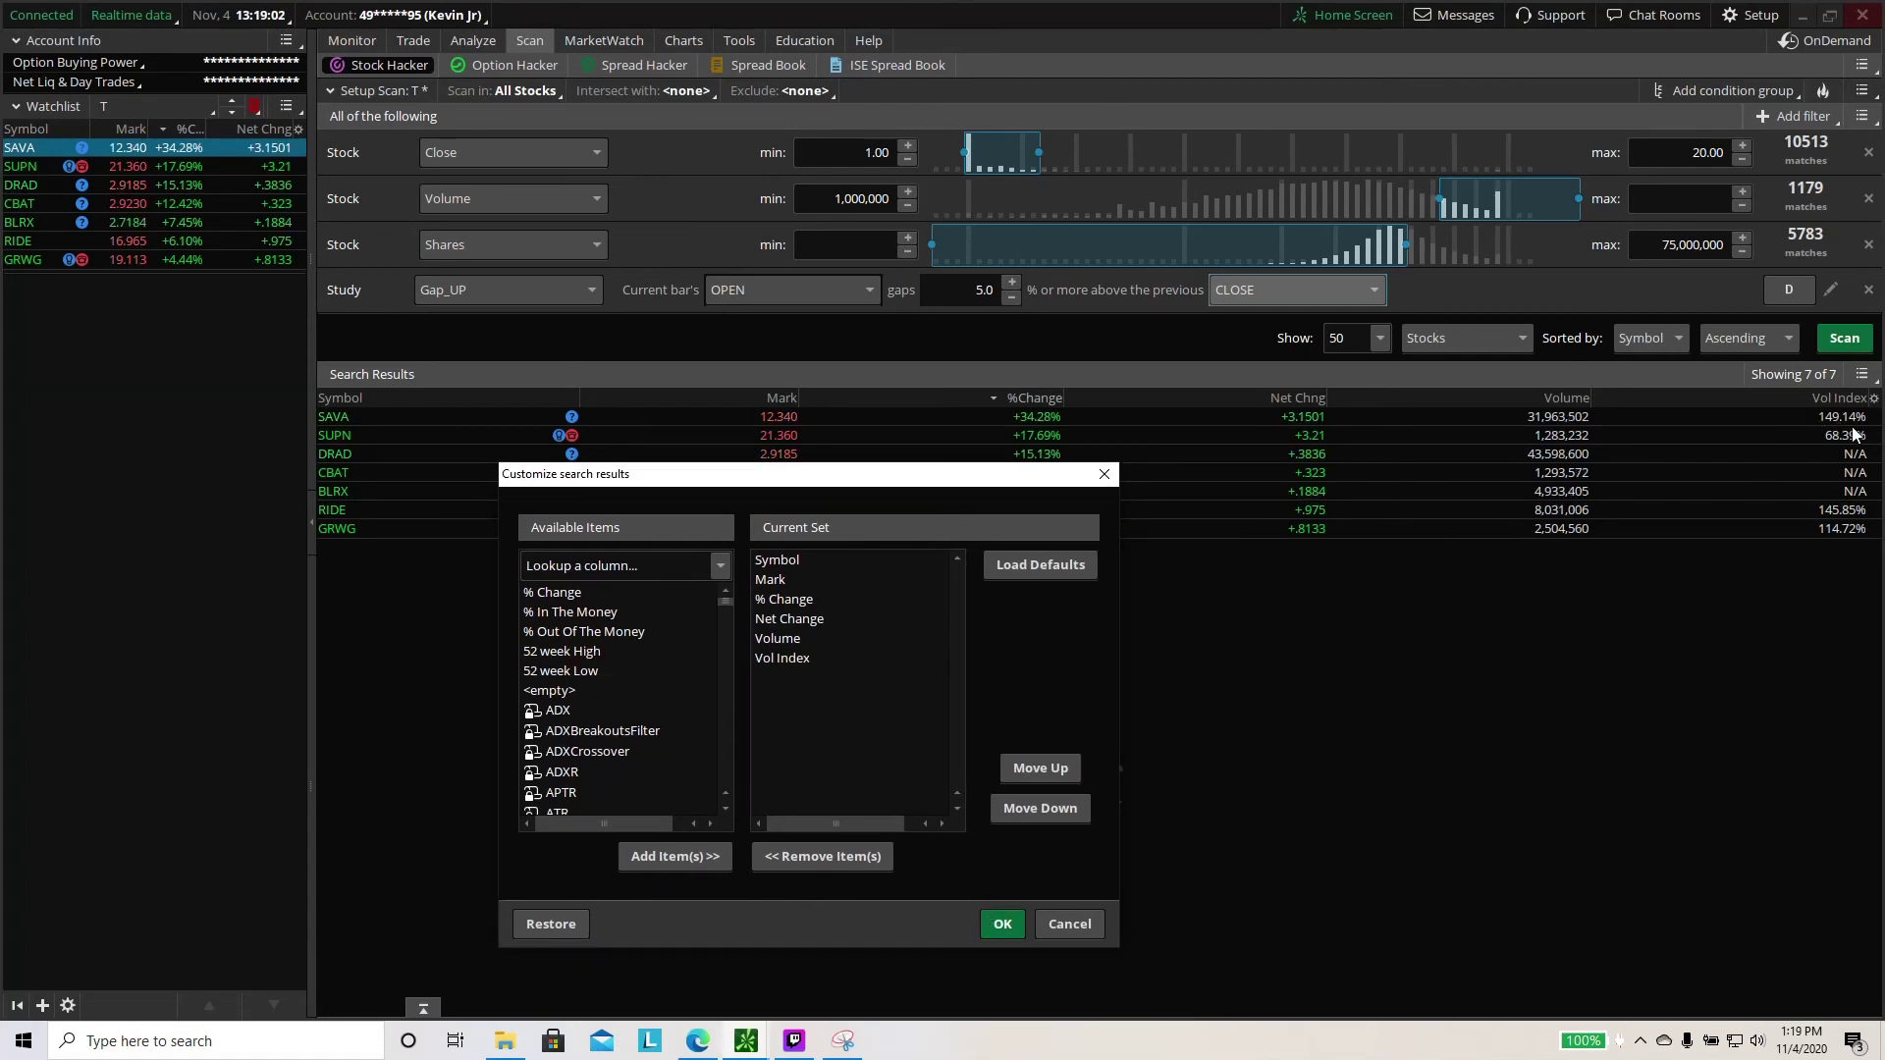
pyautogui.click(1104, 475)
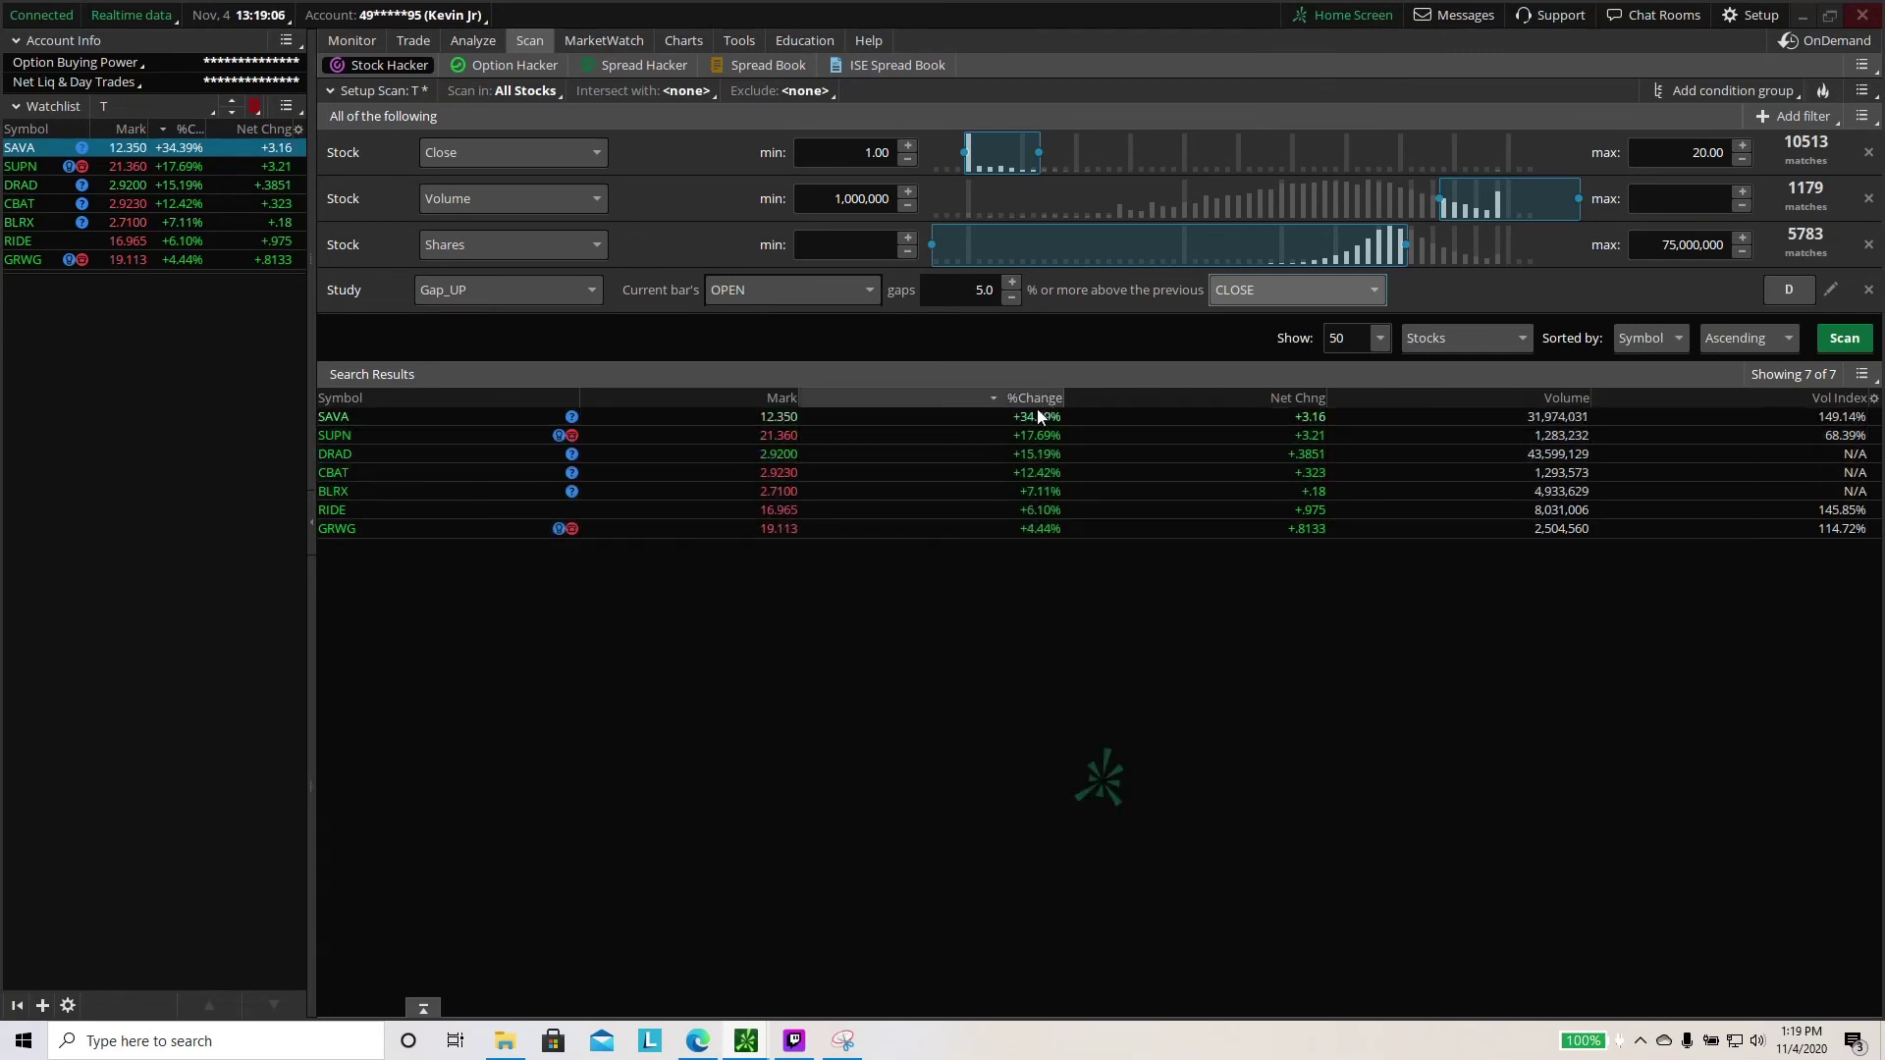
# Sort the search results by Mark in both directions, ending with a sort by %Change from highest to lowest
pyautogui.click(769, 402)
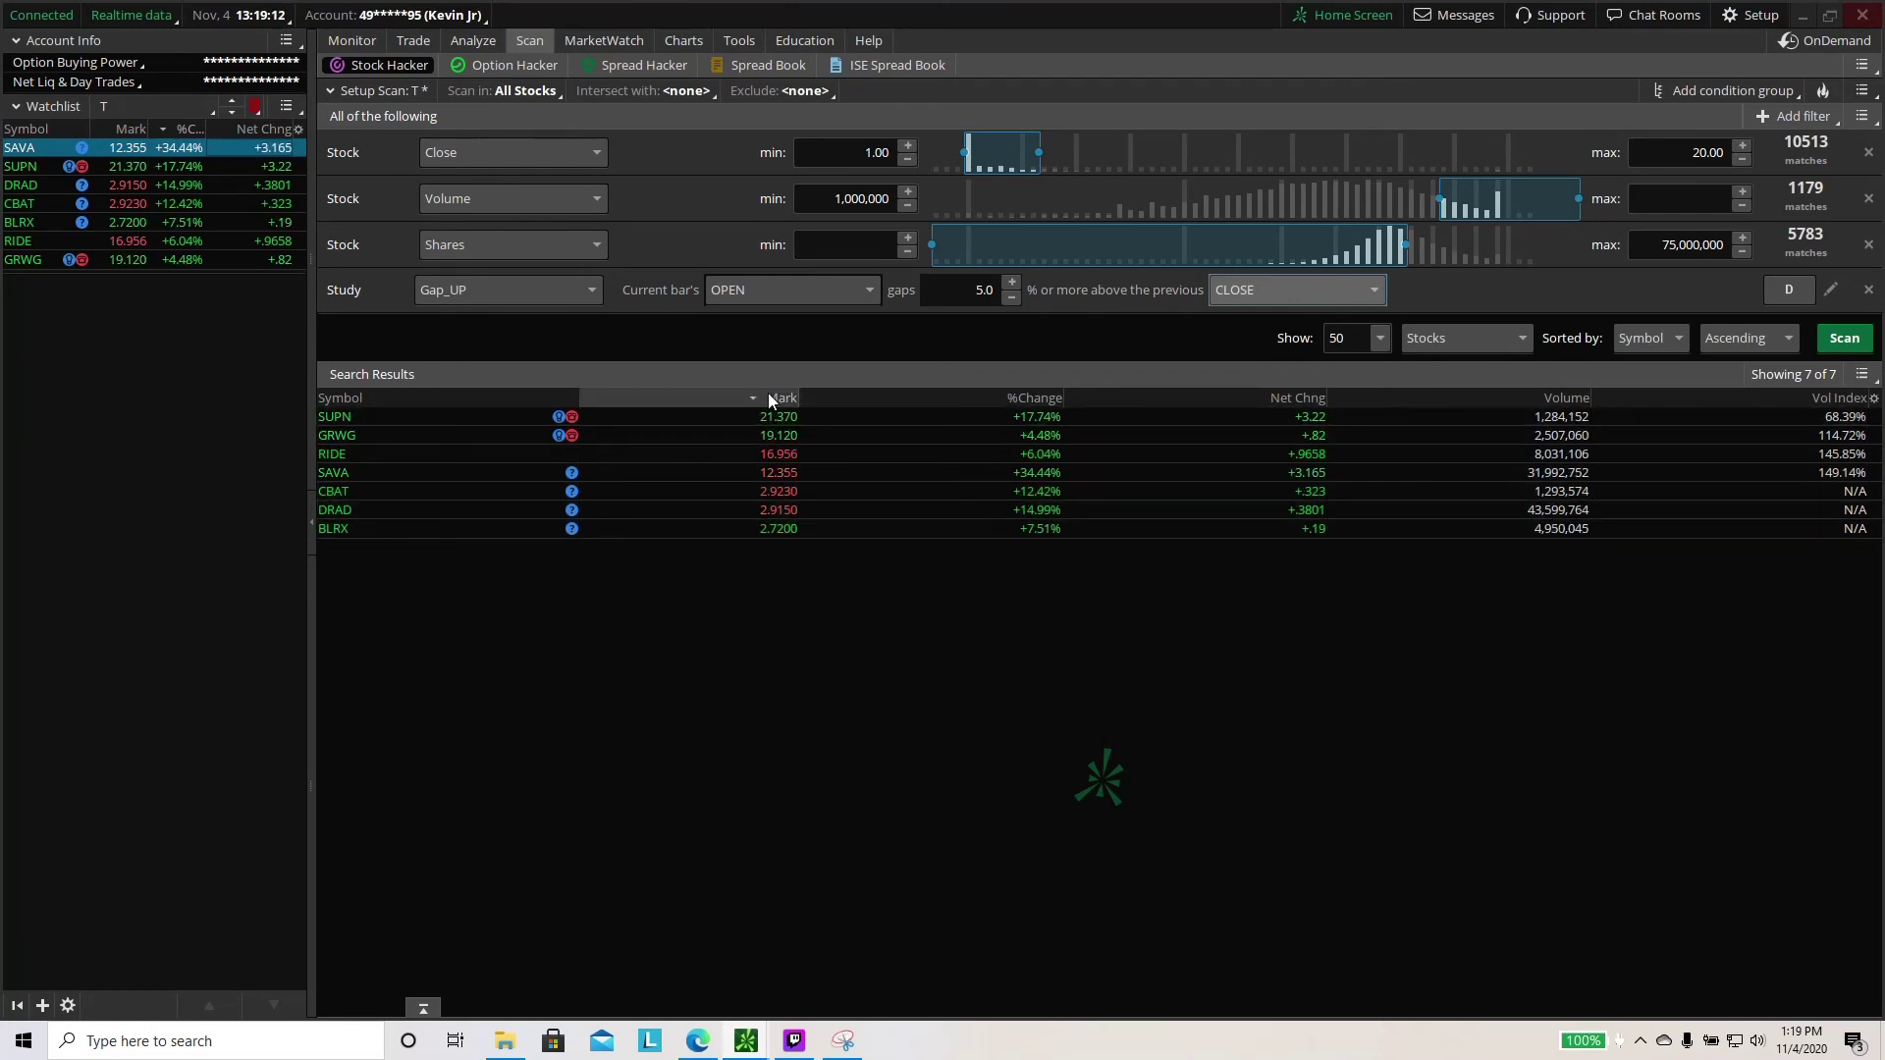
pyautogui.click(763, 396)
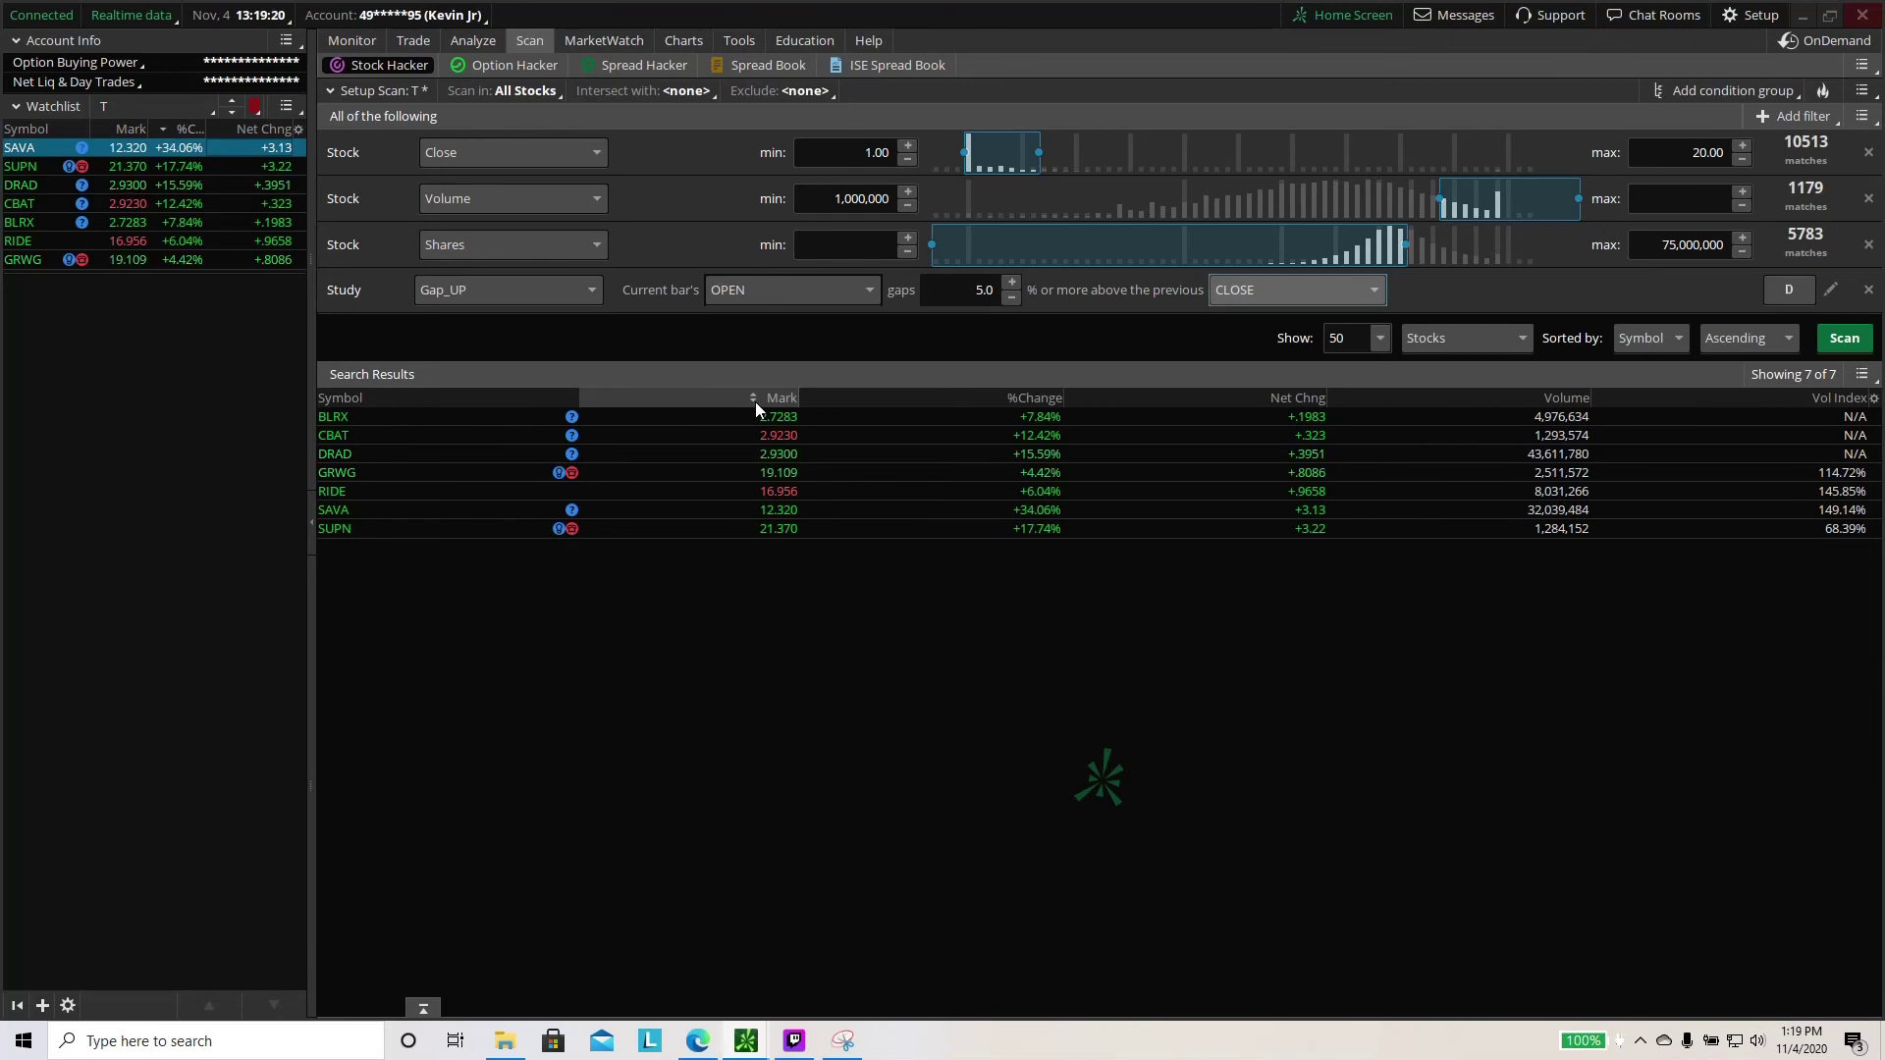
pyautogui.click(757, 396)
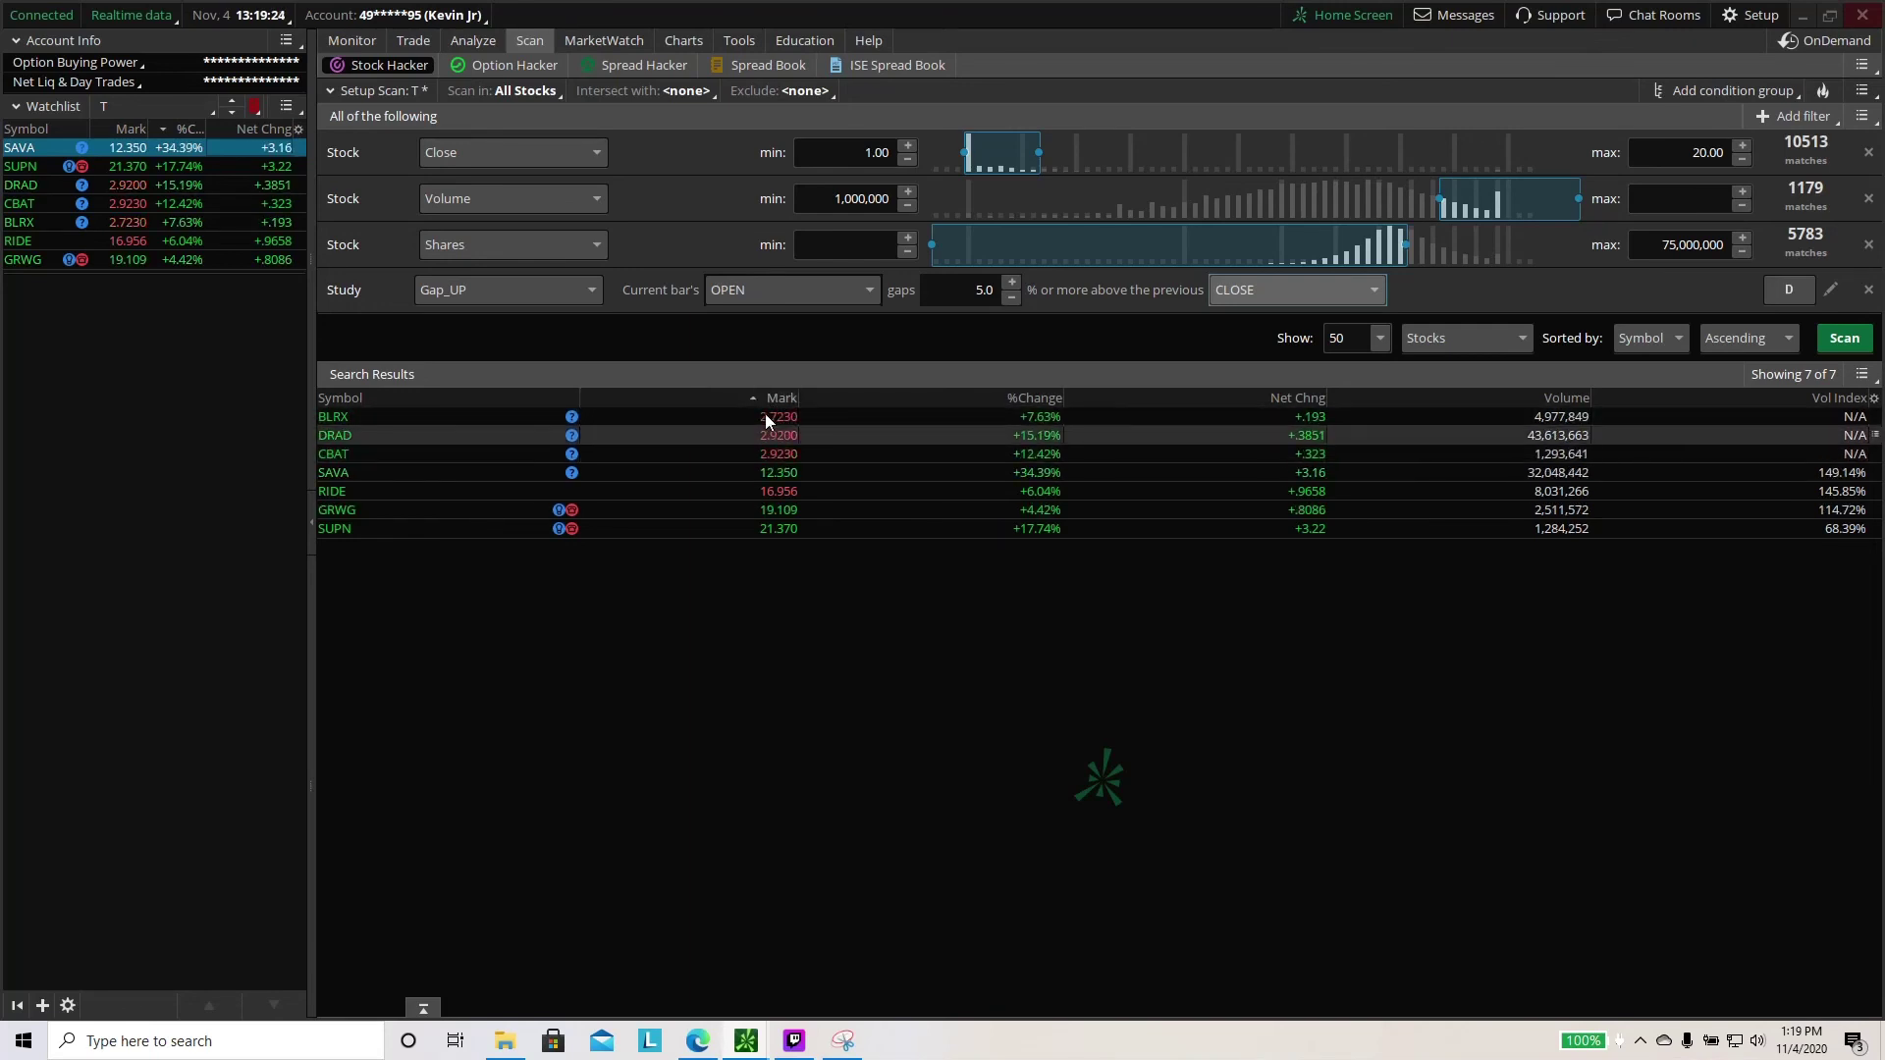
pyautogui.click(762, 400)
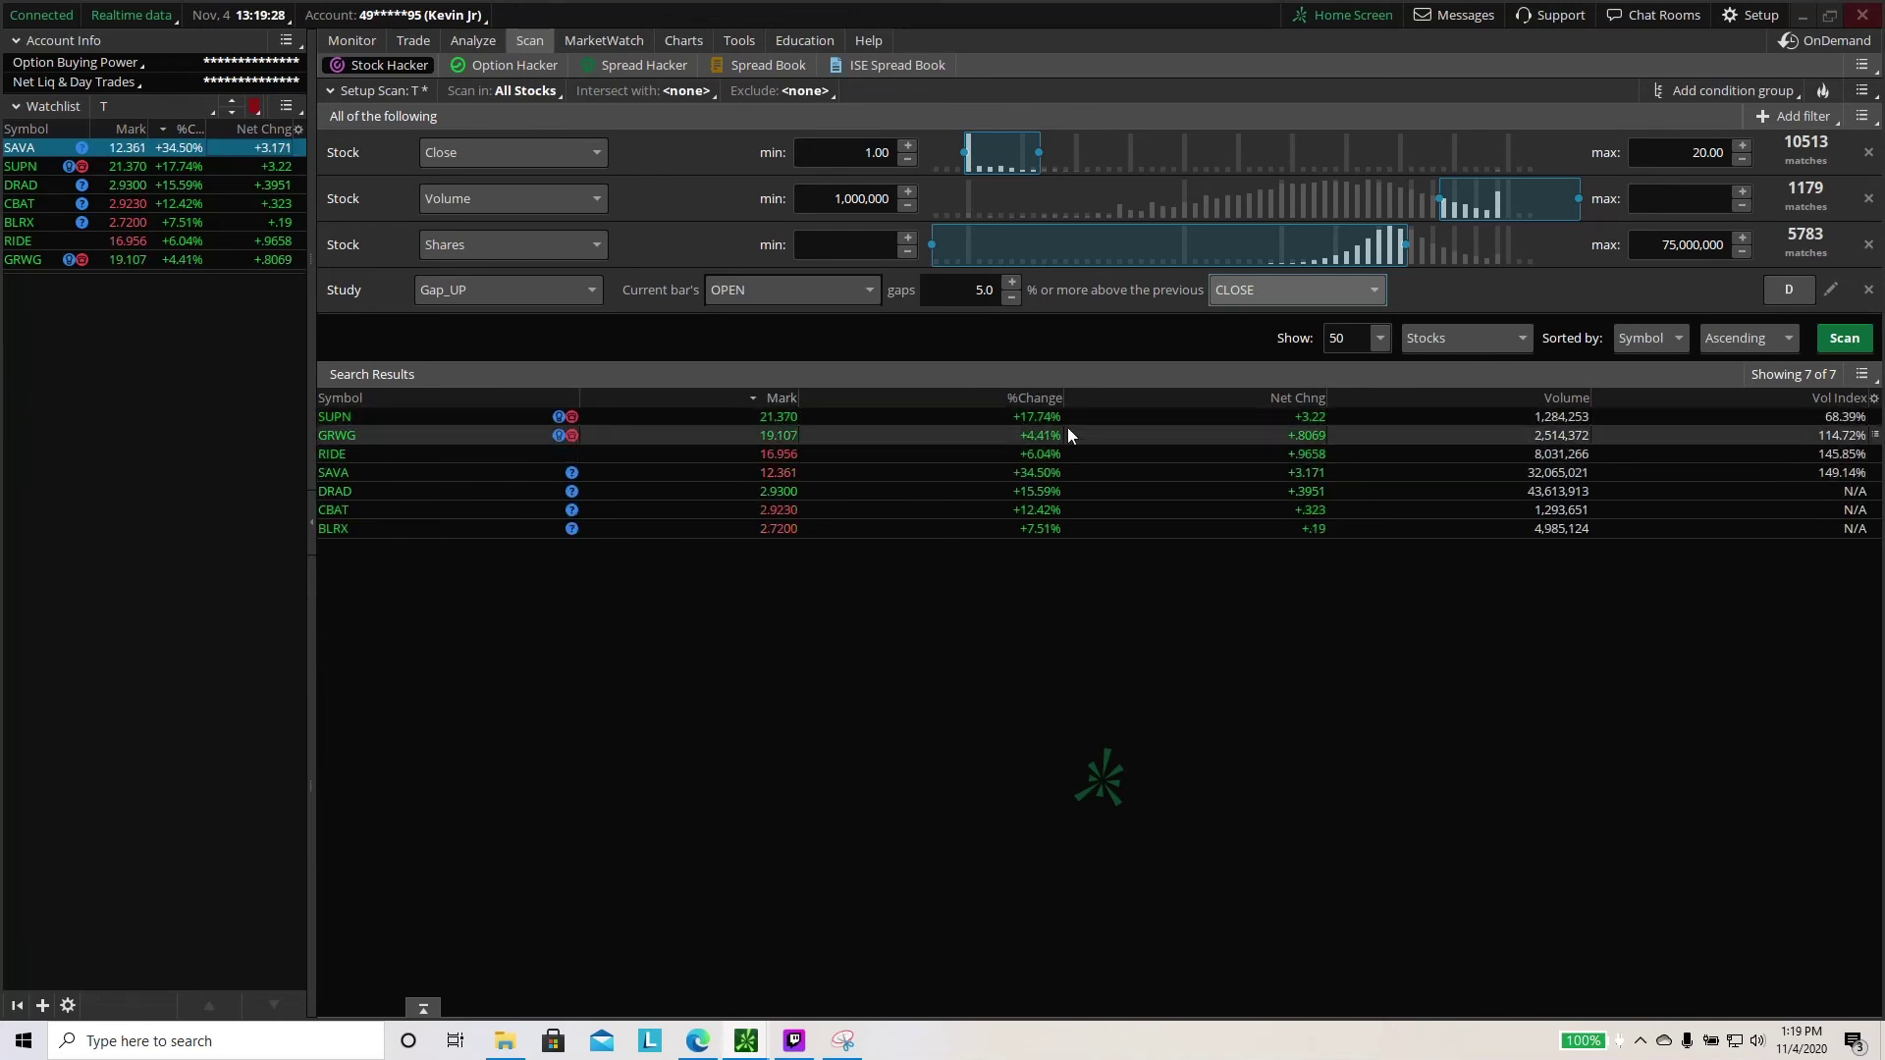
pyautogui.click(1036, 406)
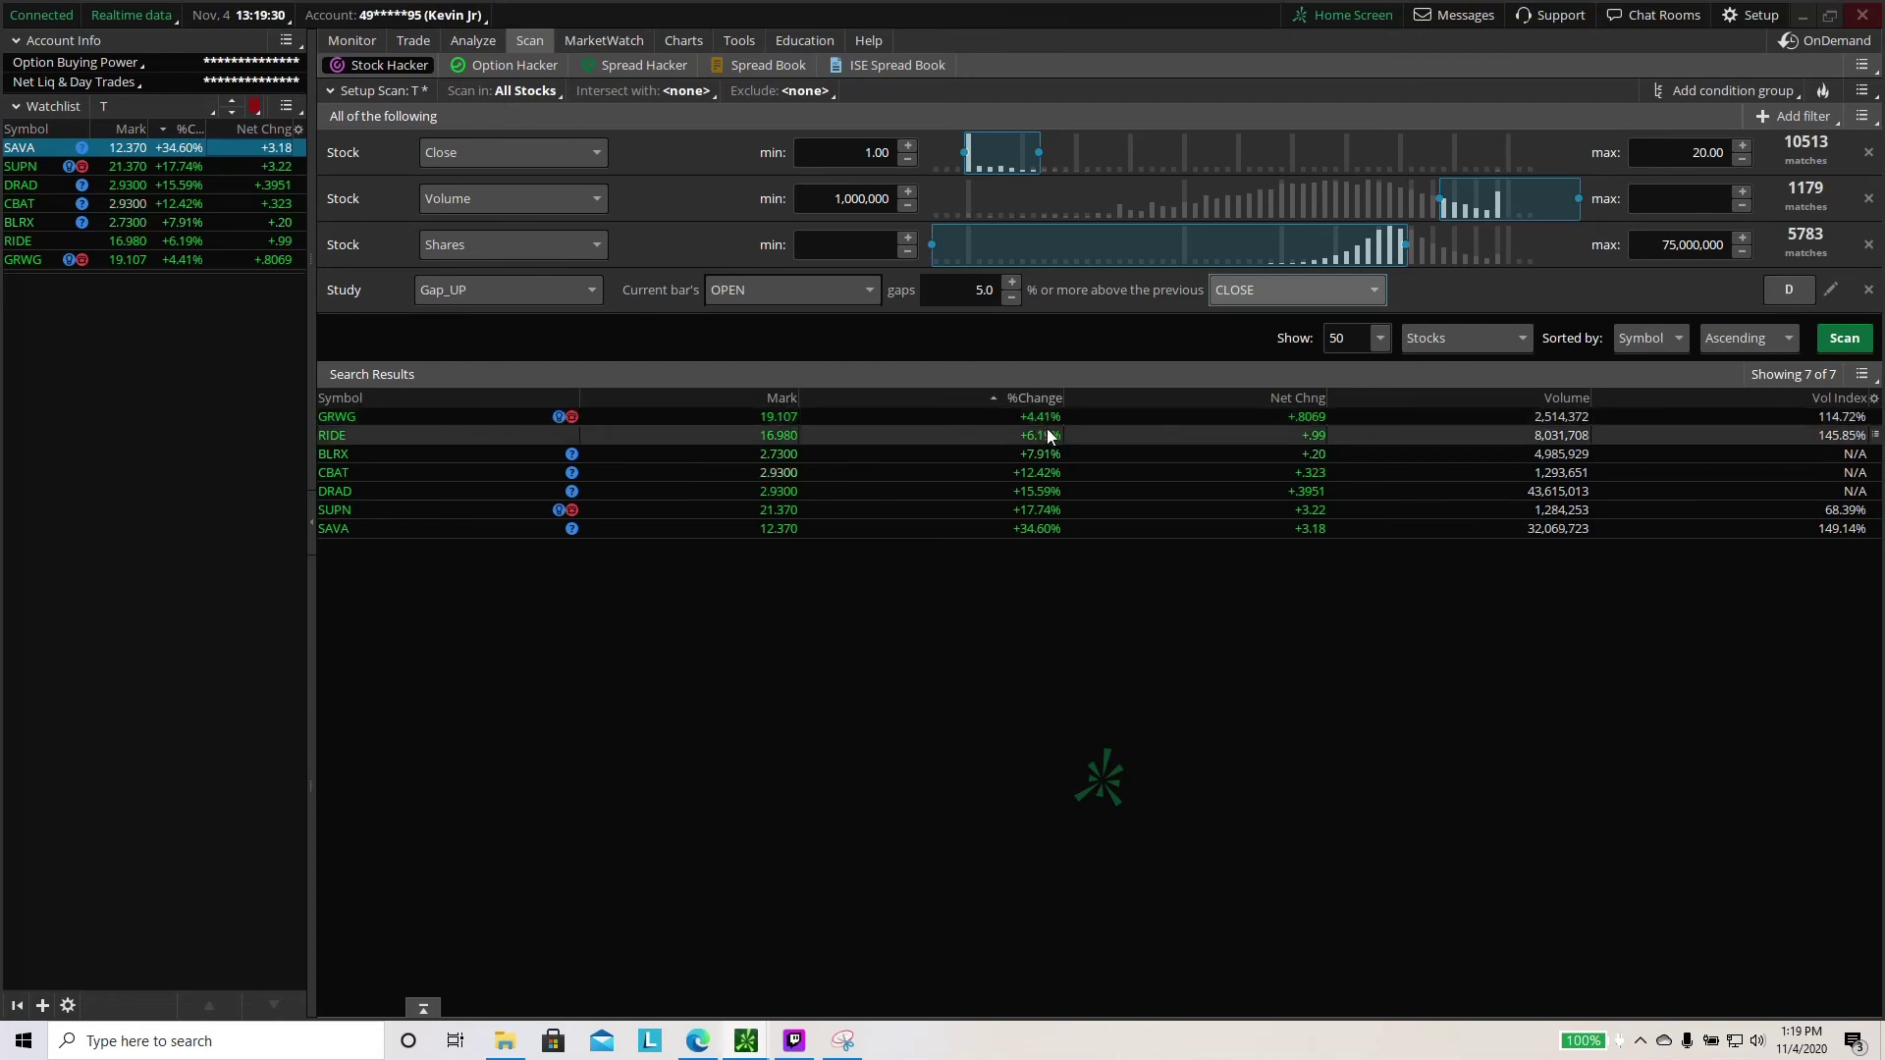
pyautogui.click(1045, 405)
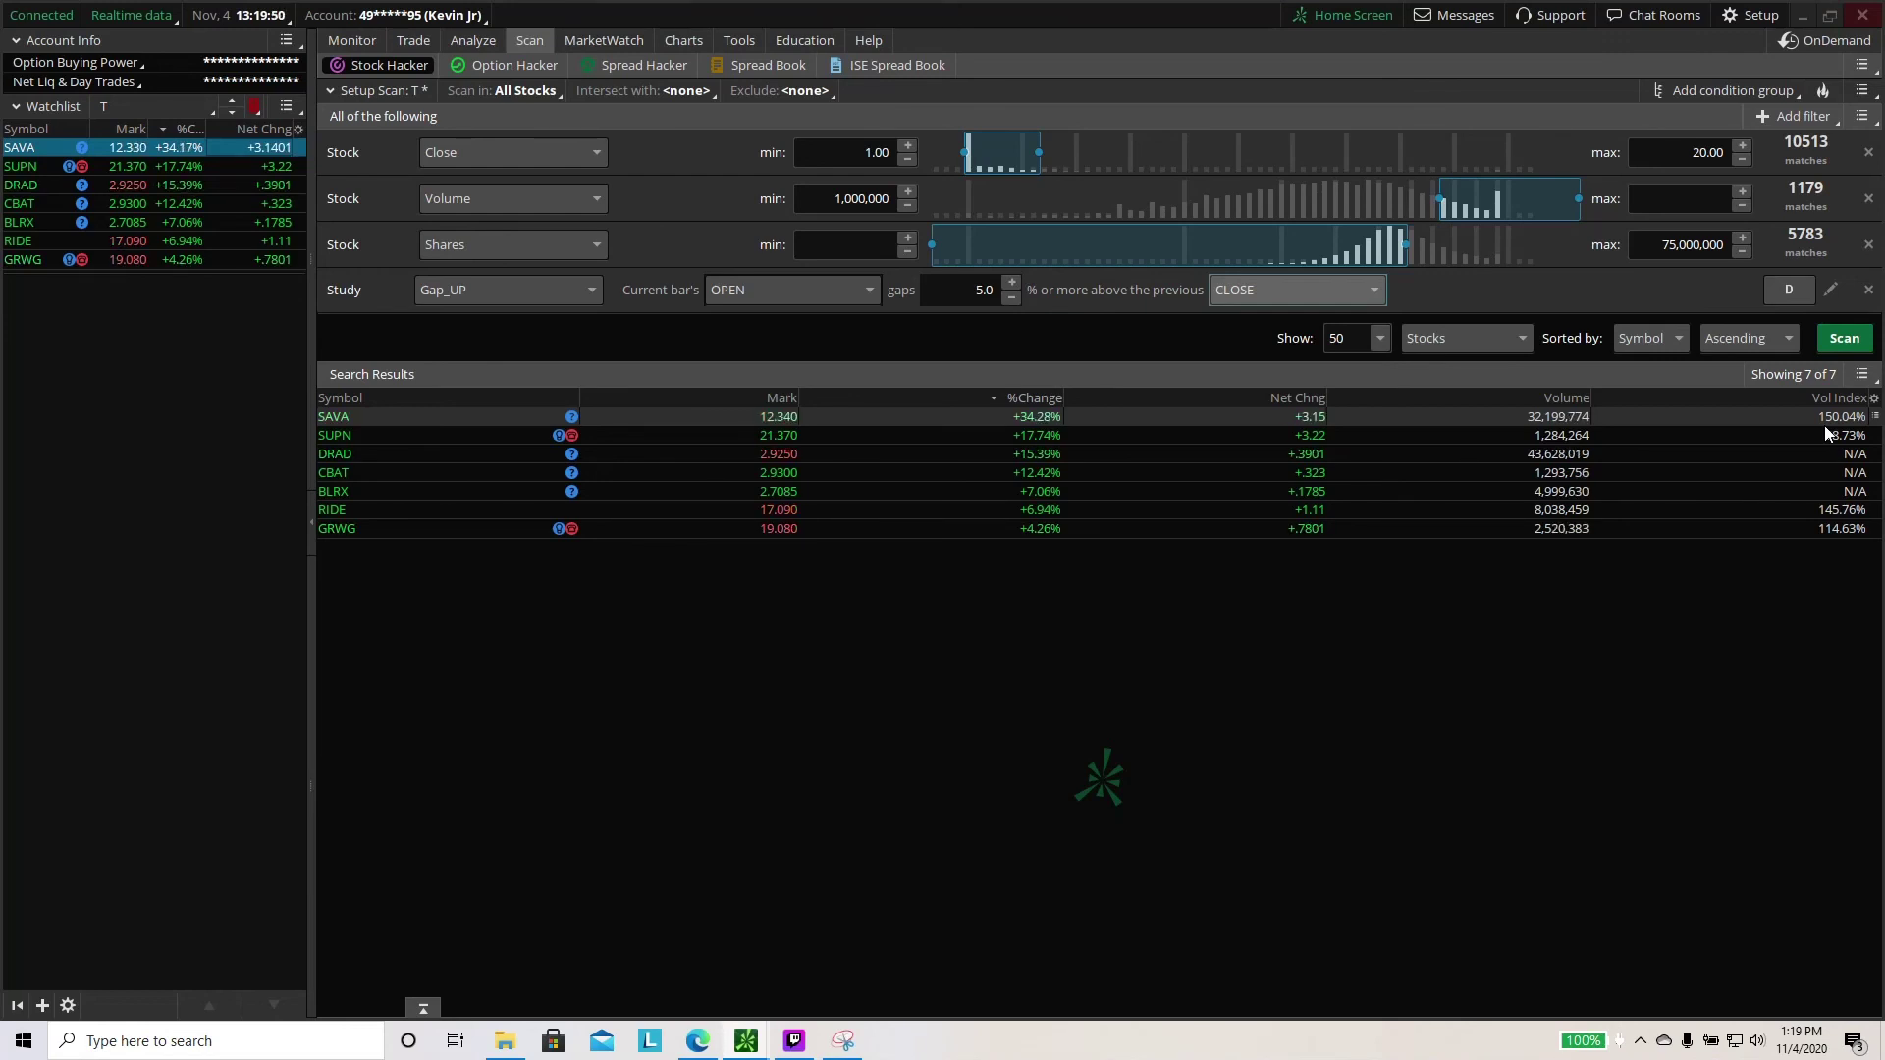
# Hide the watchlist sidebar and view SAVA's one-minute chart at full width before returning to the stock scan
pyautogui.click(310, 512)
pyautogui.click(379, 60)
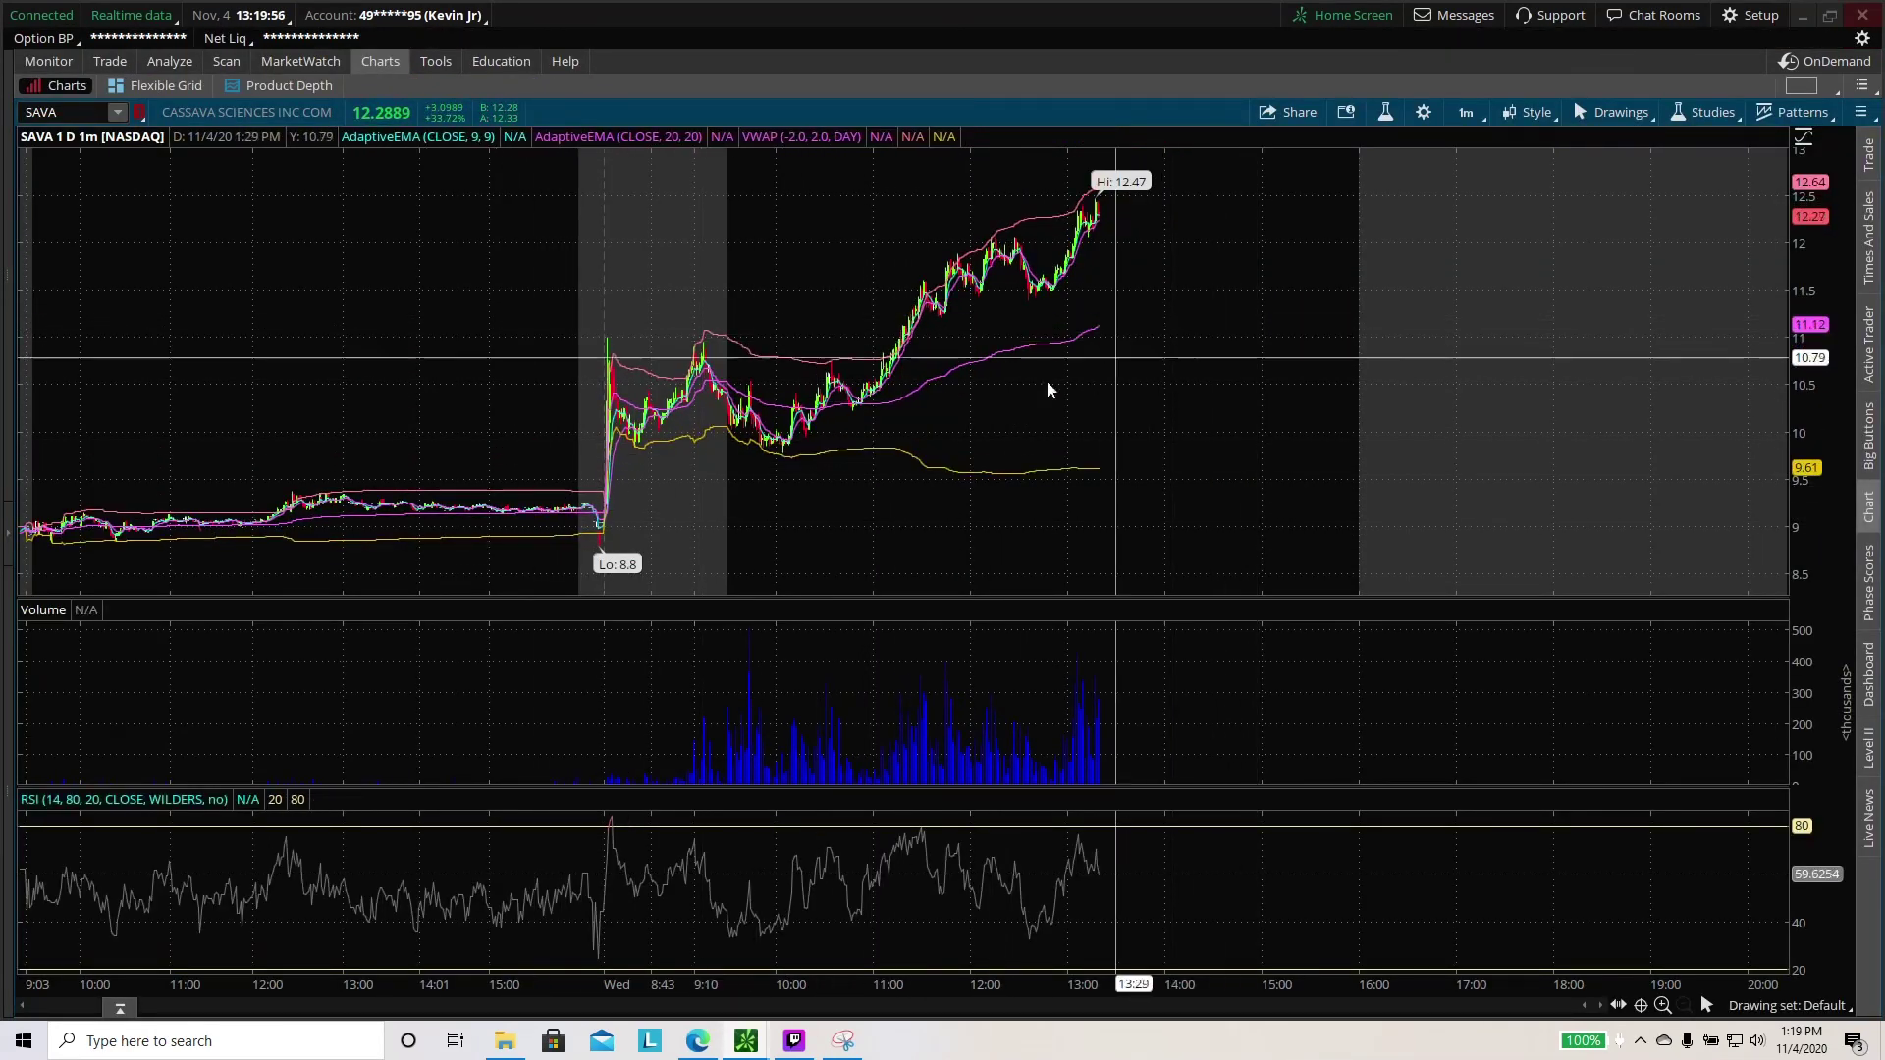
pyautogui.click(232, 61)
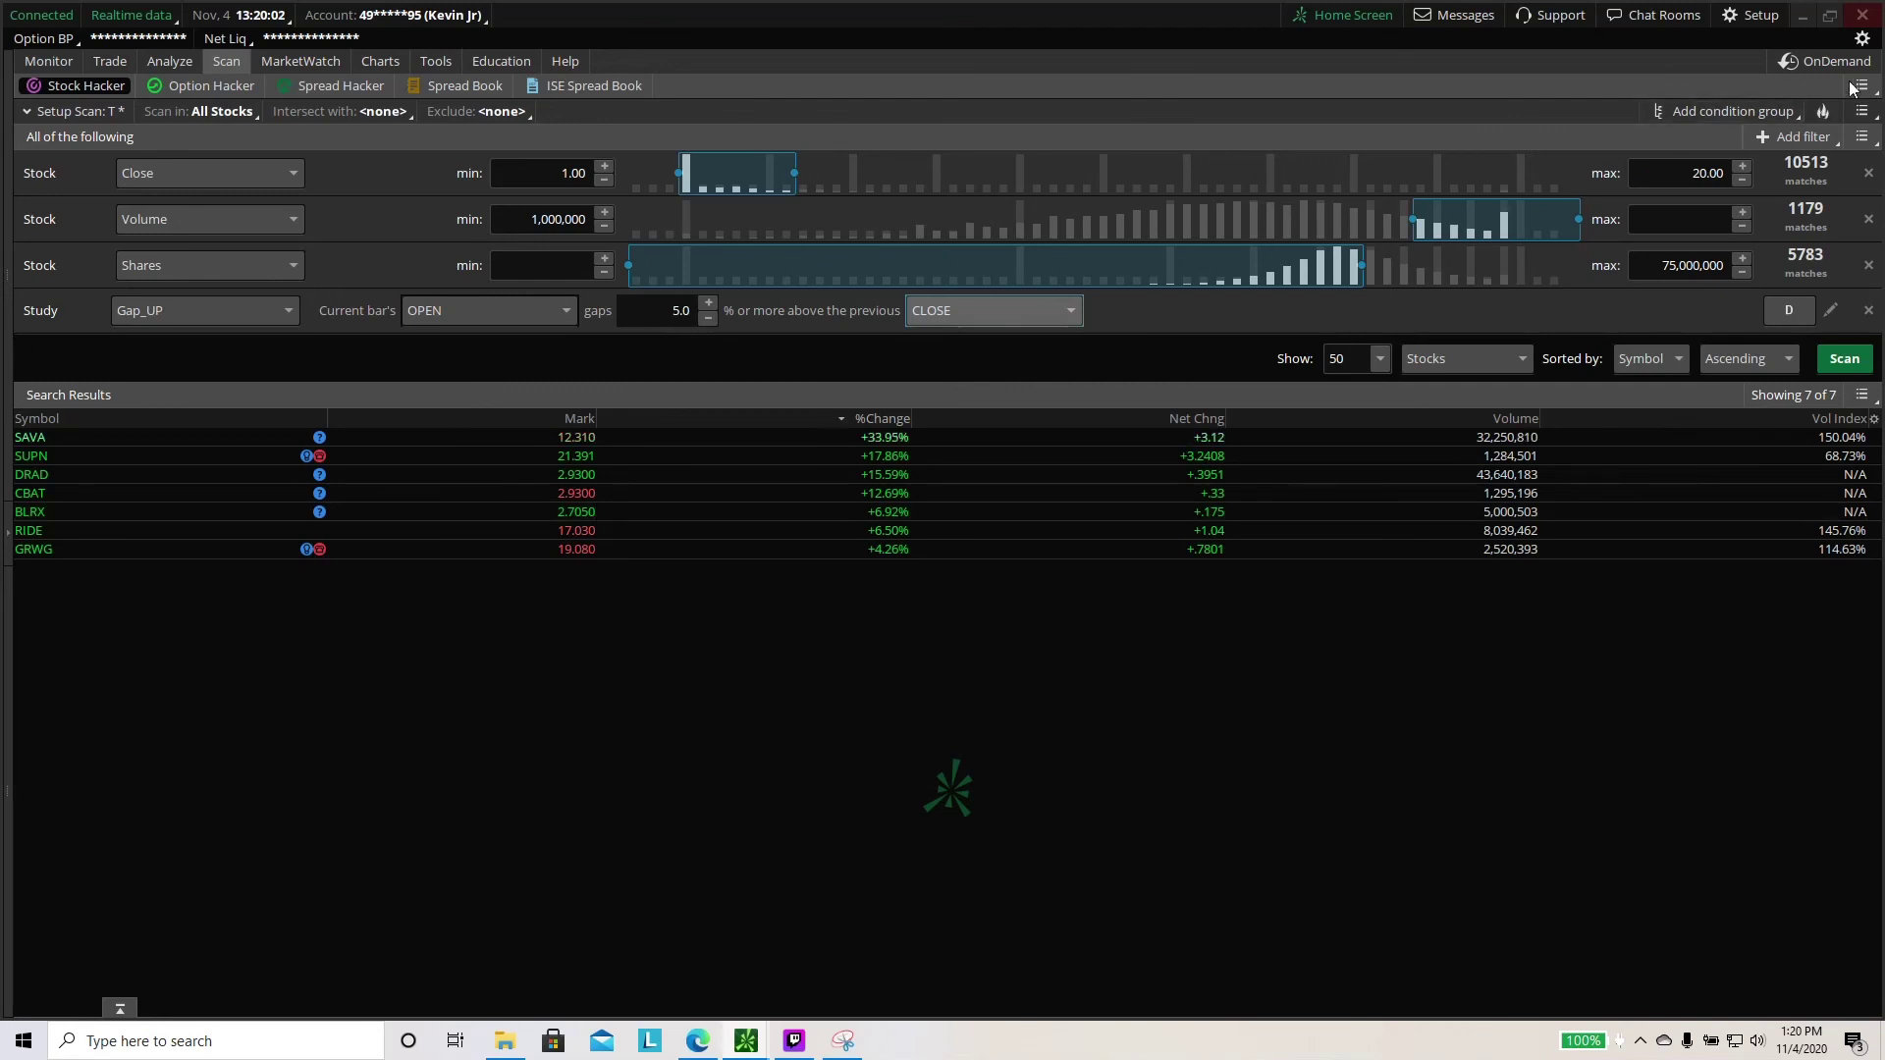
# Load the saved personal scan query T and run the scan again
pyautogui.click(1862, 113)
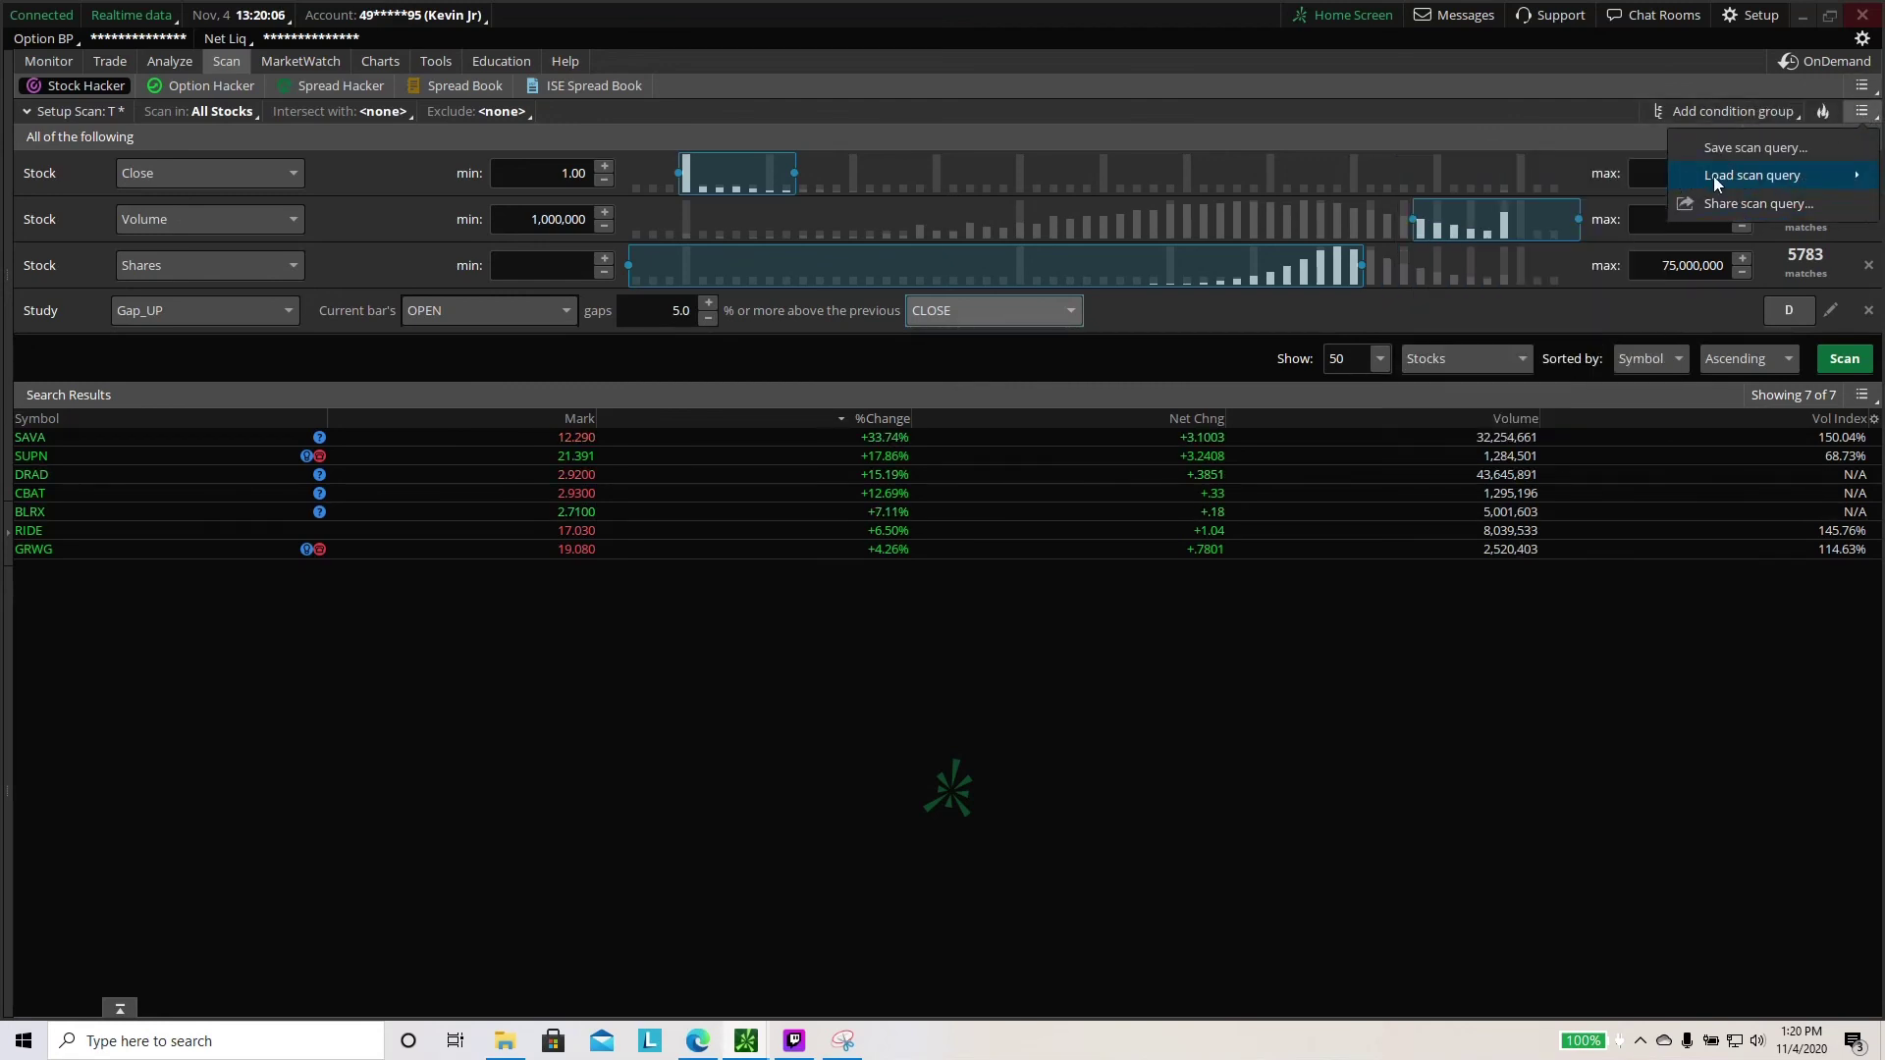
pyautogui.moveTo(1698, 174)
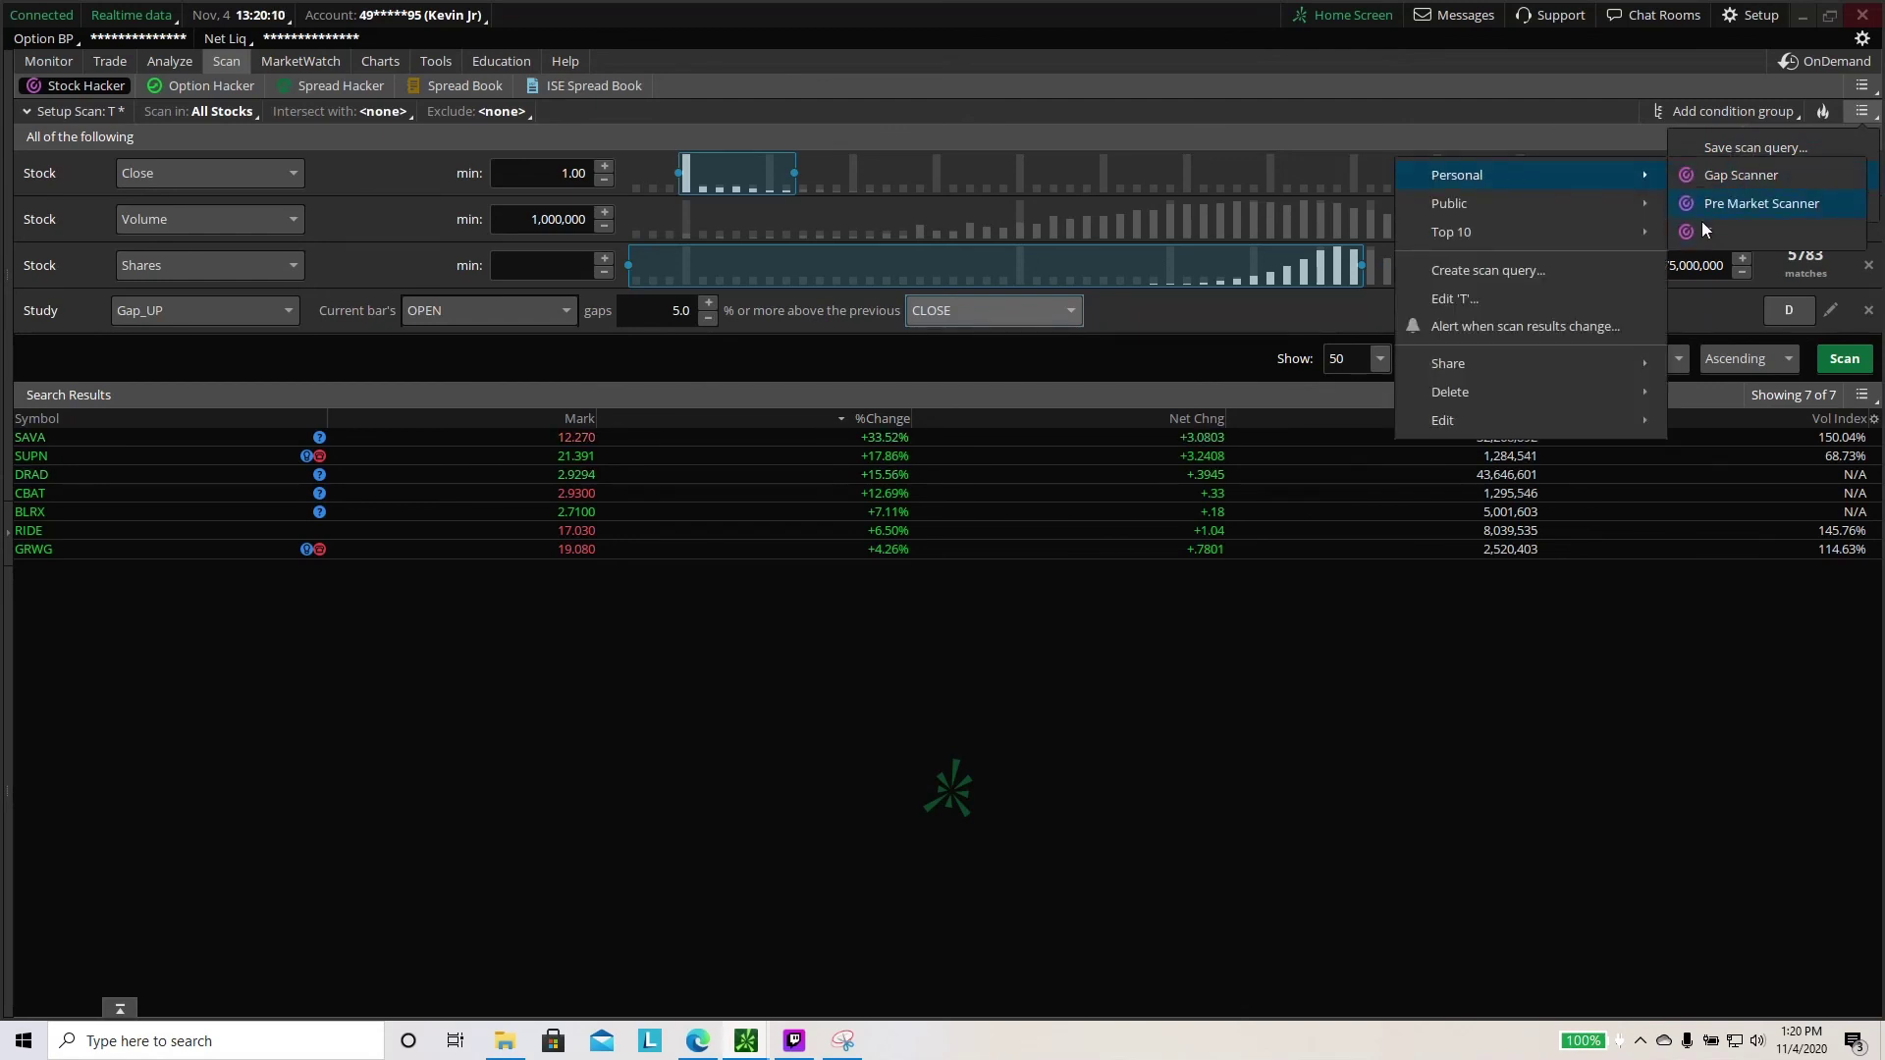
pyautogui.click(1713, 232)
pyautogui.click(1844, 359)
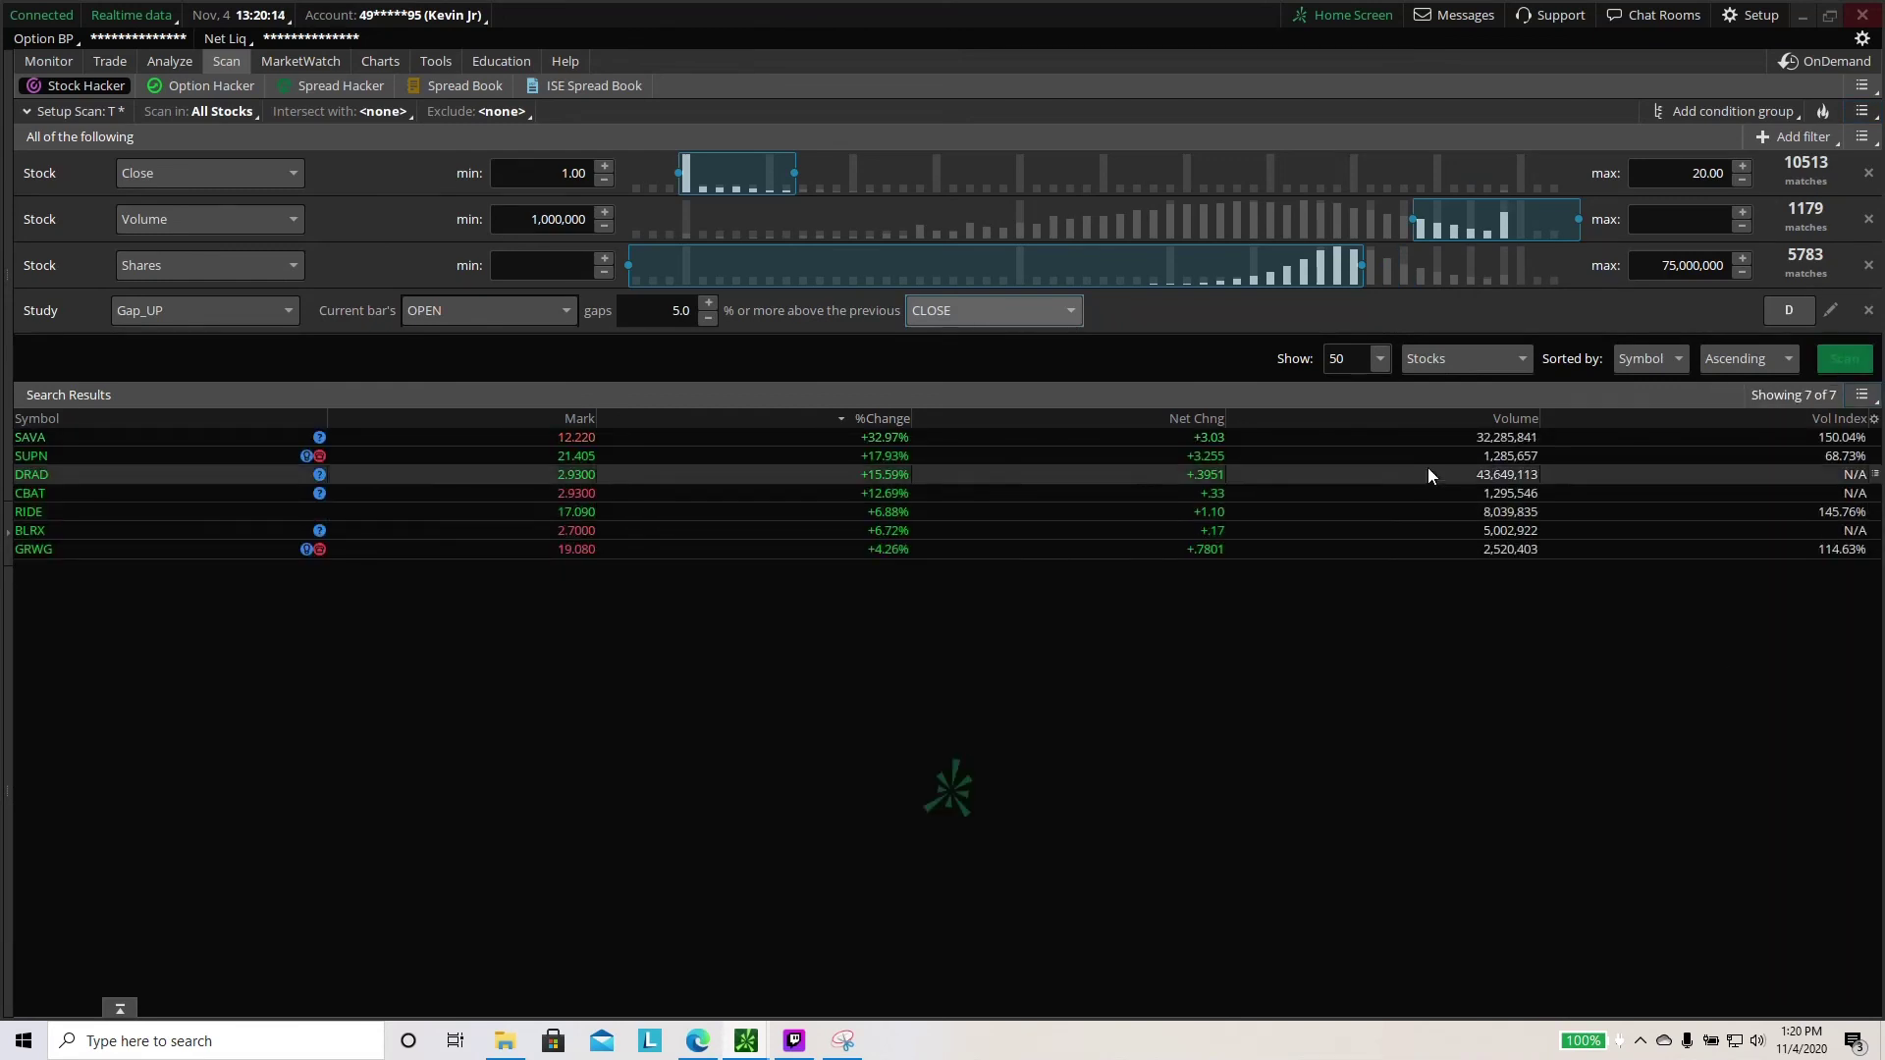